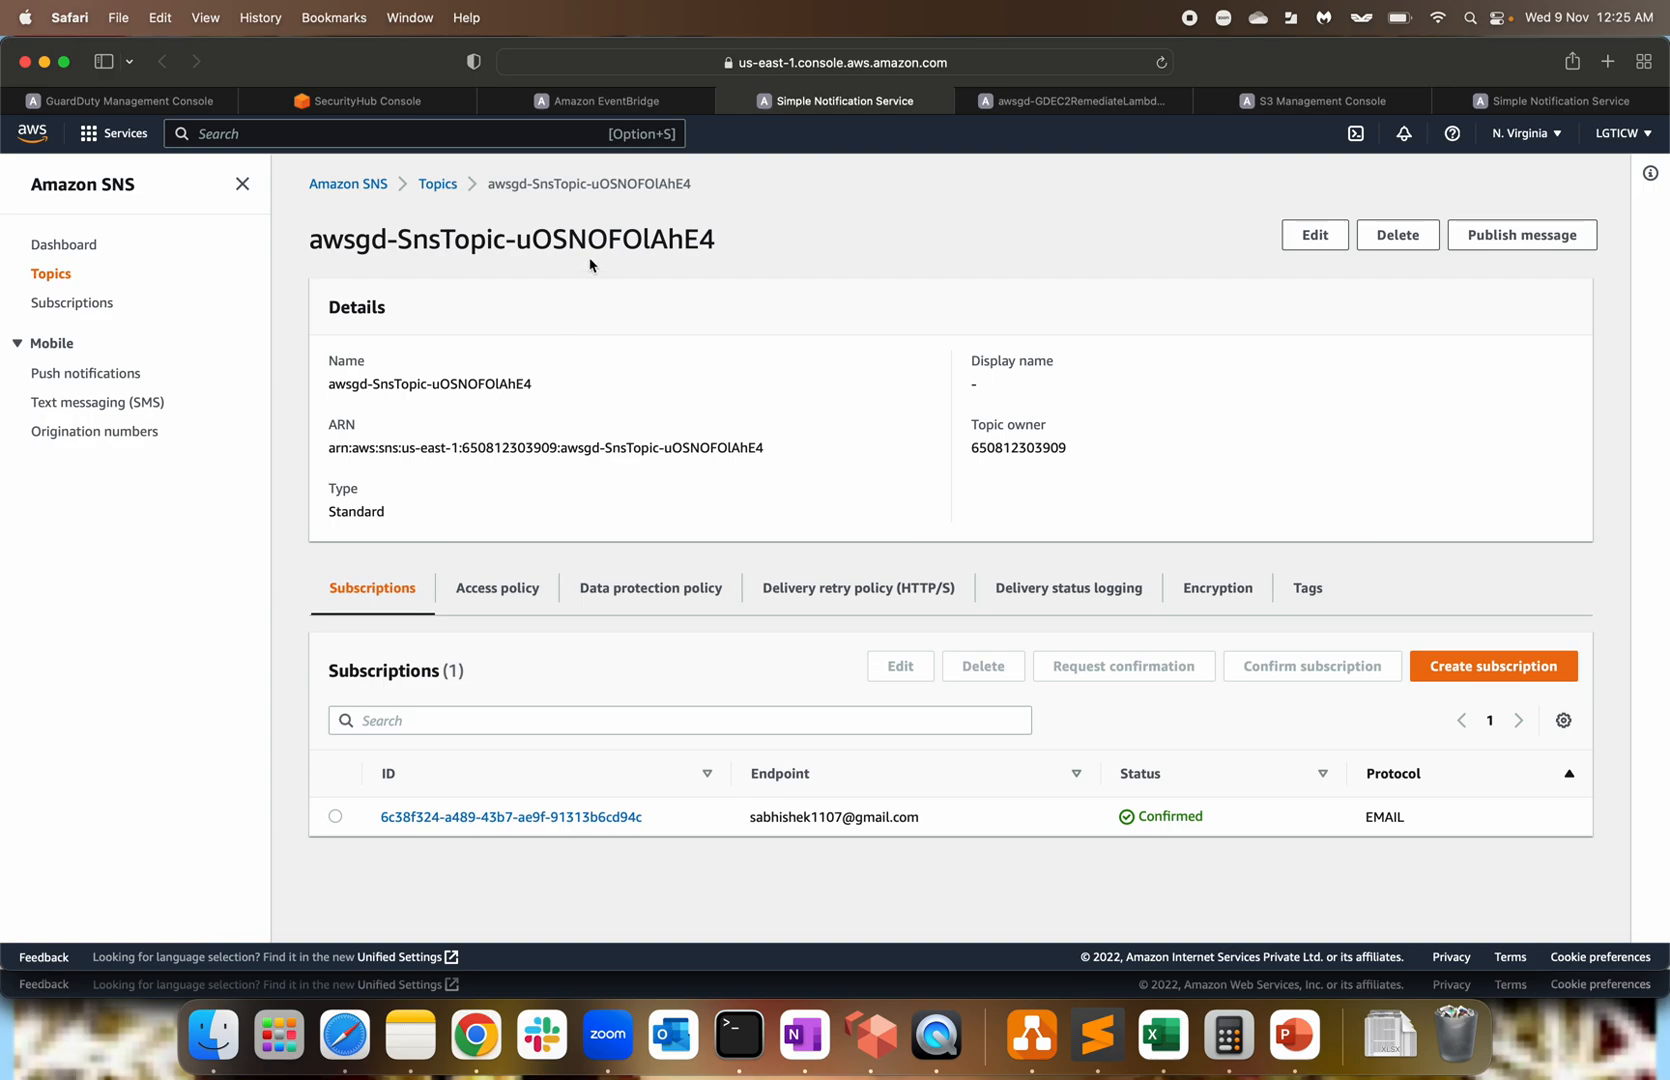
Refresh the S3 bucket list and open the us-east-1 bucket whose name starts with s3-gd.
click(1295, 110)
click(1096, 444)
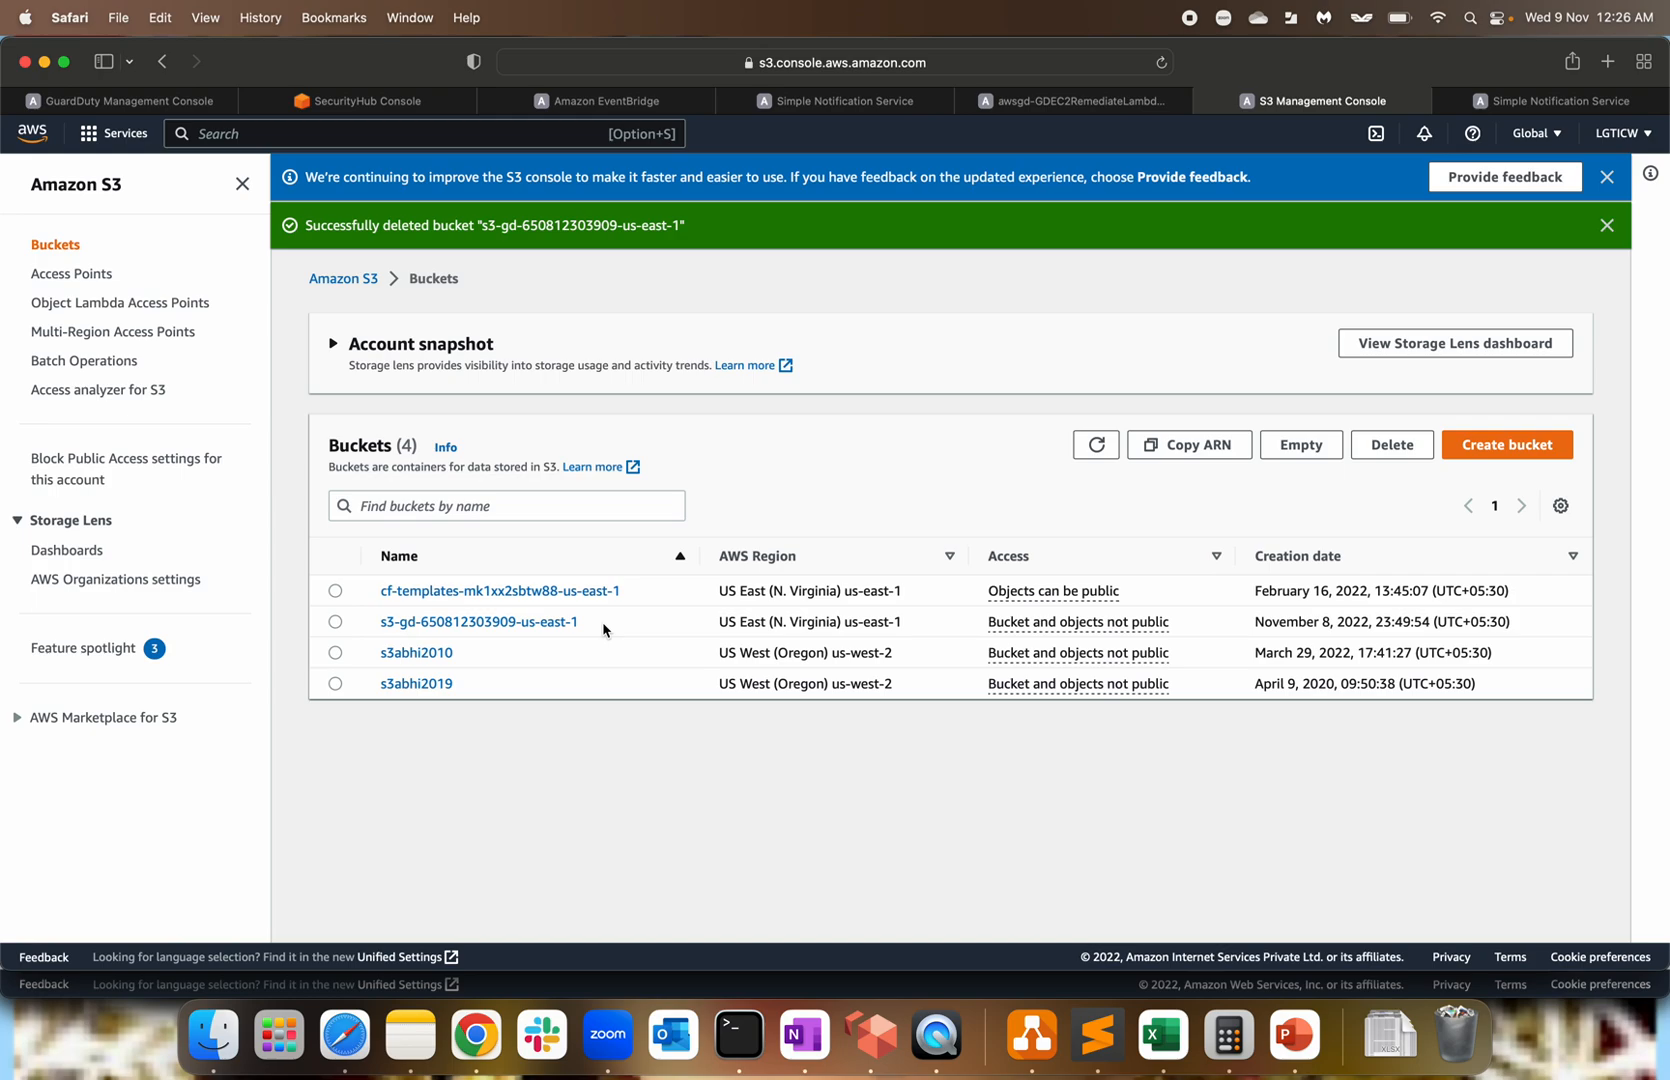
click(437, 626)
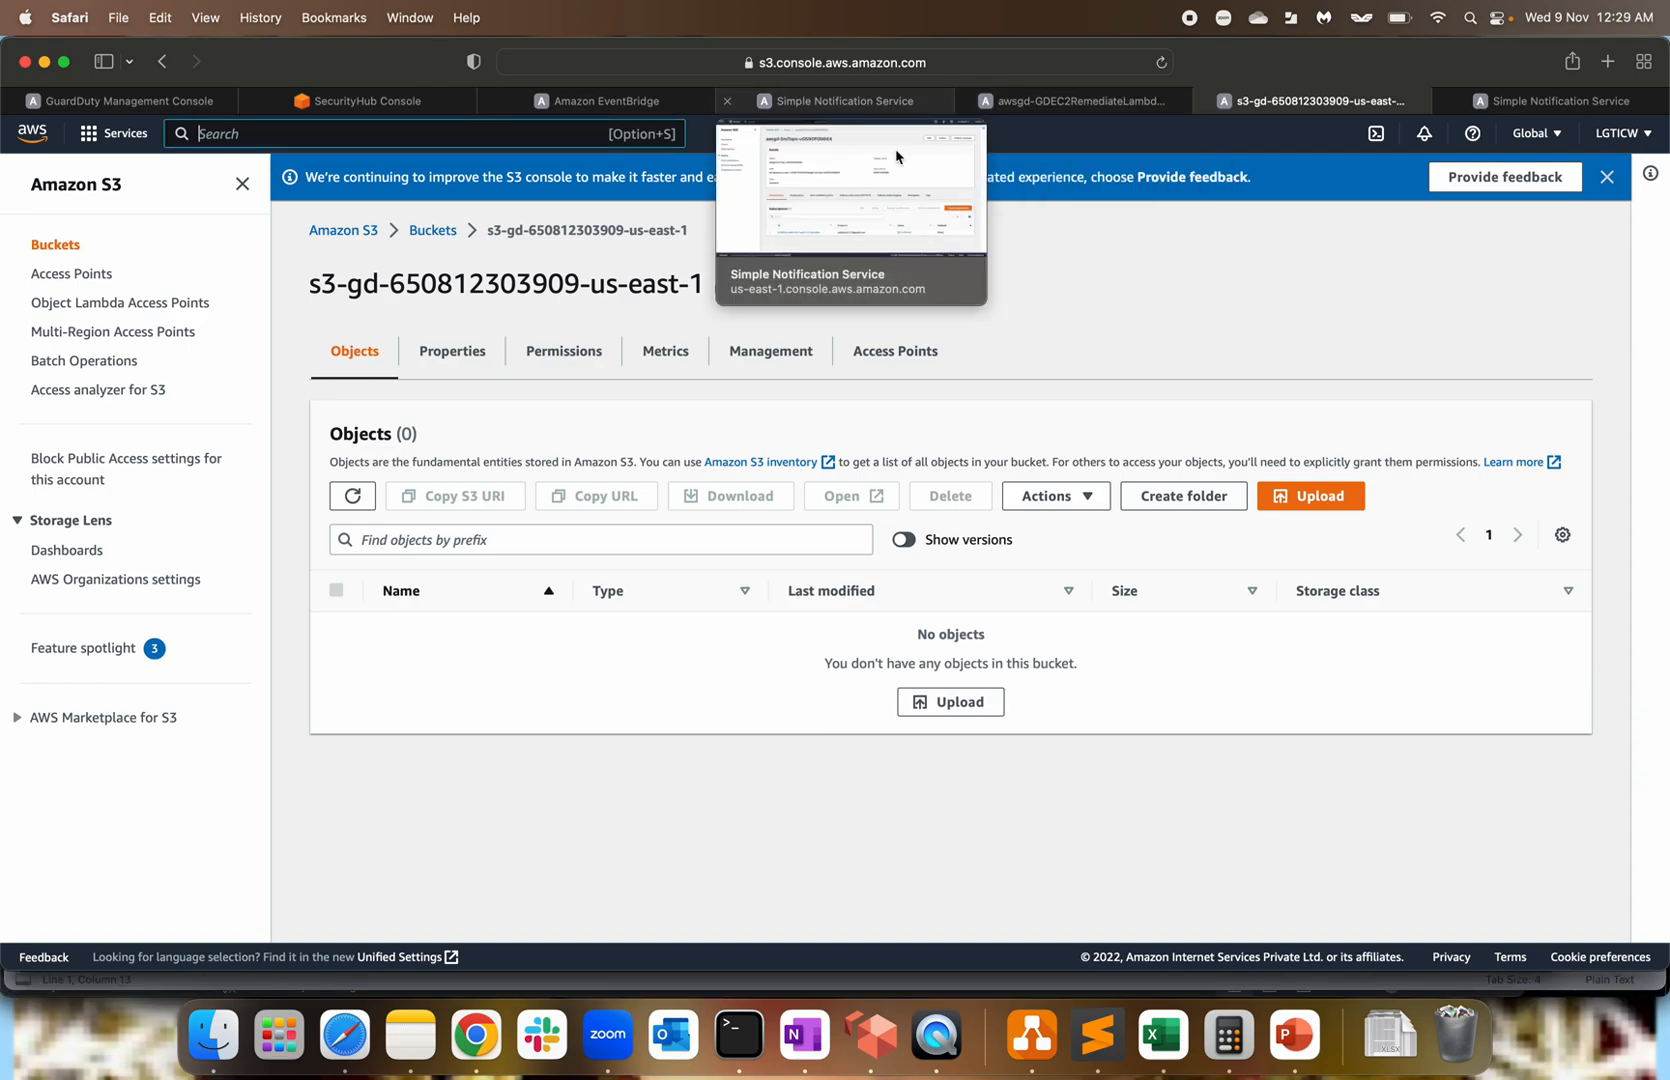
Review the Security Hub remediation diagram in PowerPoint, and return to the EventBridge rules list in Safari.
click(1291, 1052)
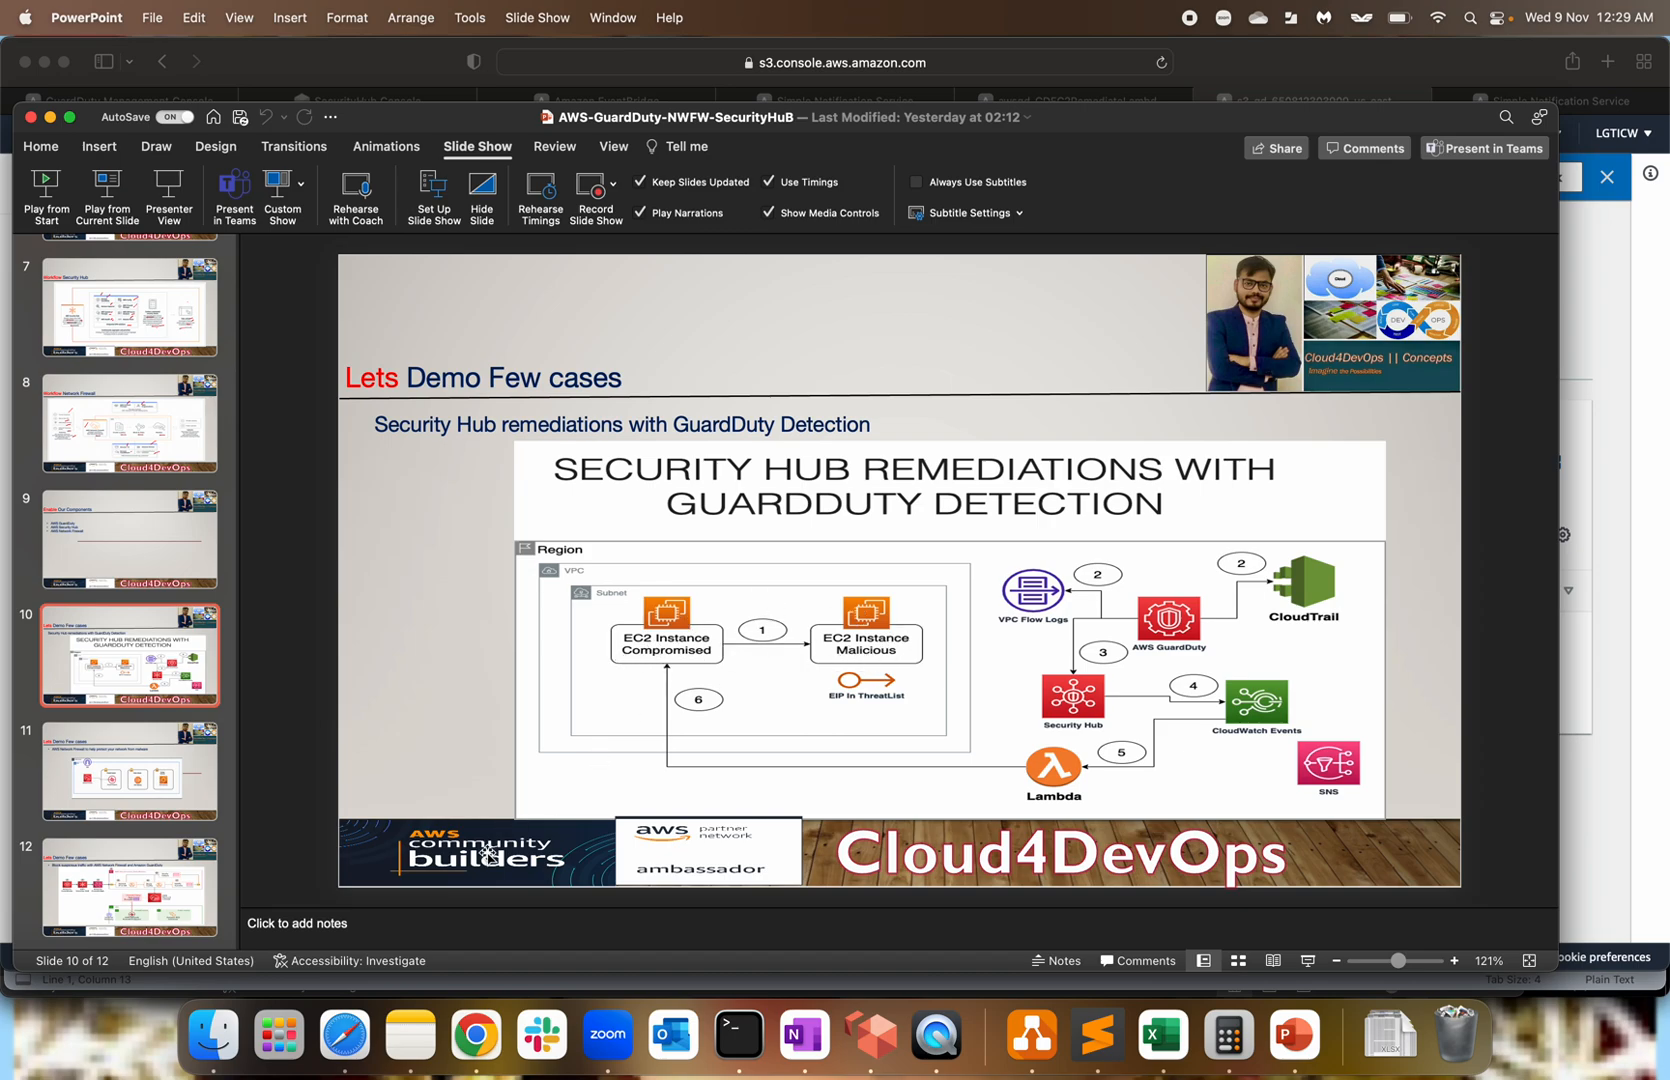
click(347, 1037)
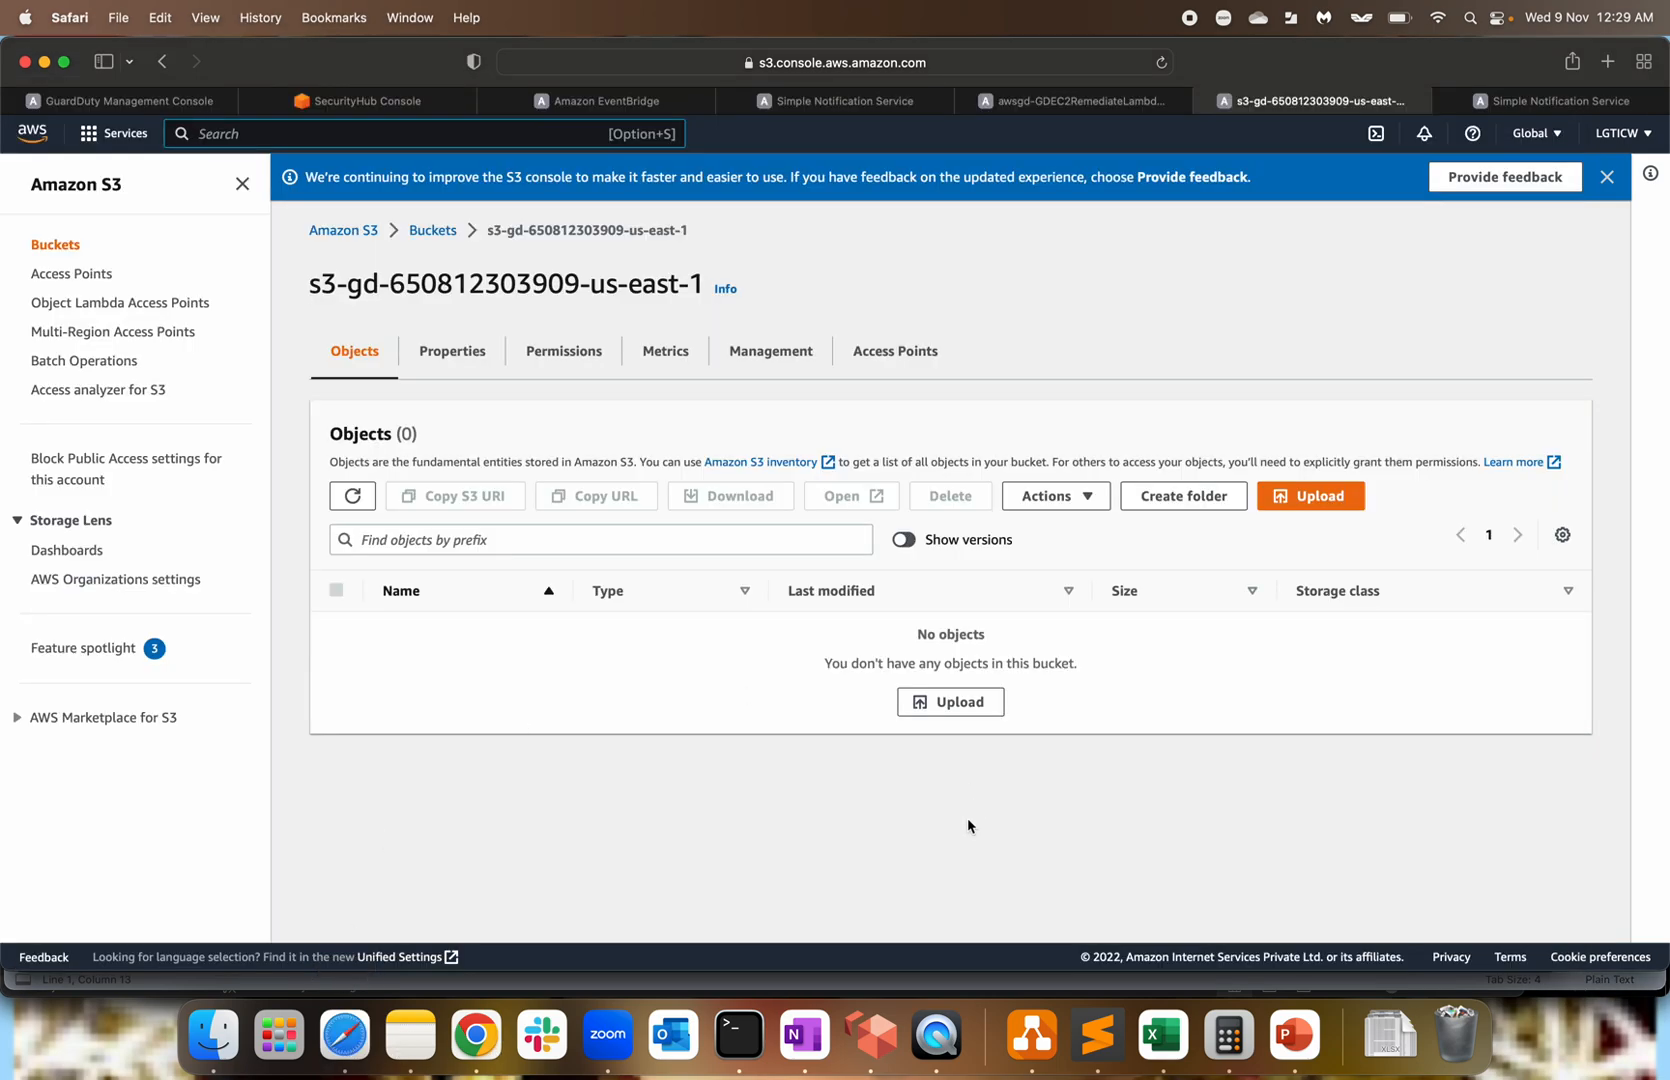
click(606, 101)
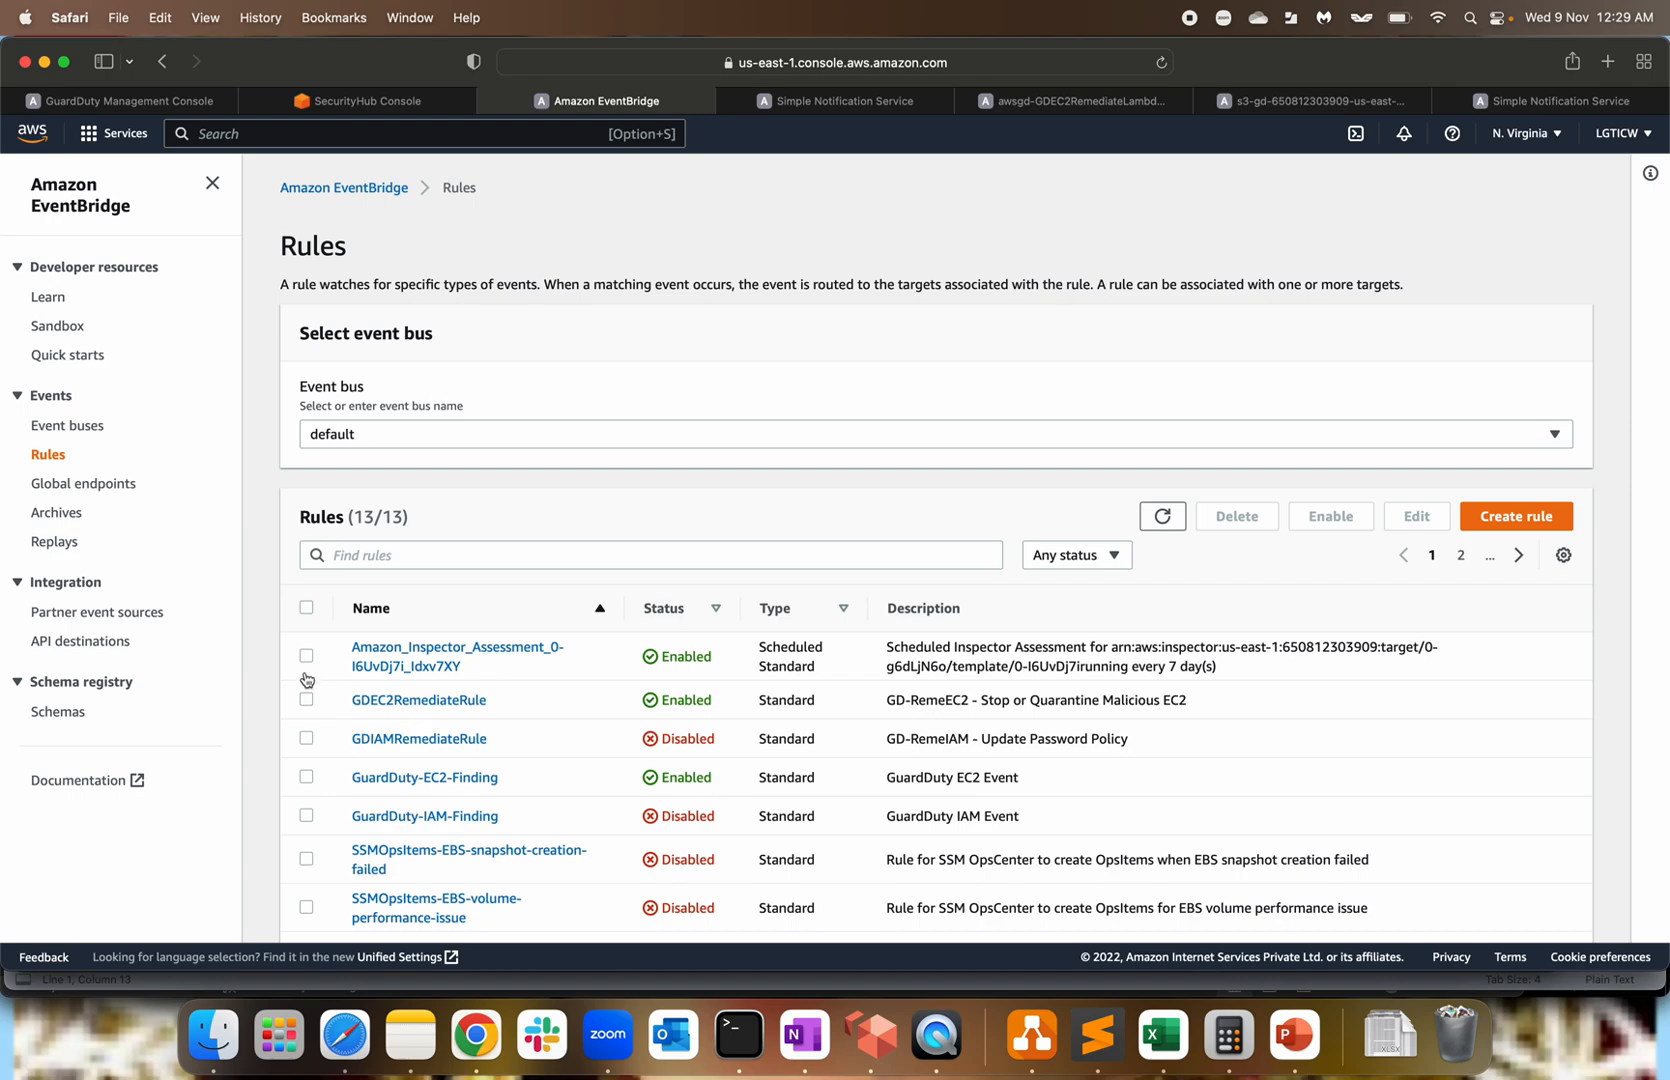
drag(512, 670, 333, 655)
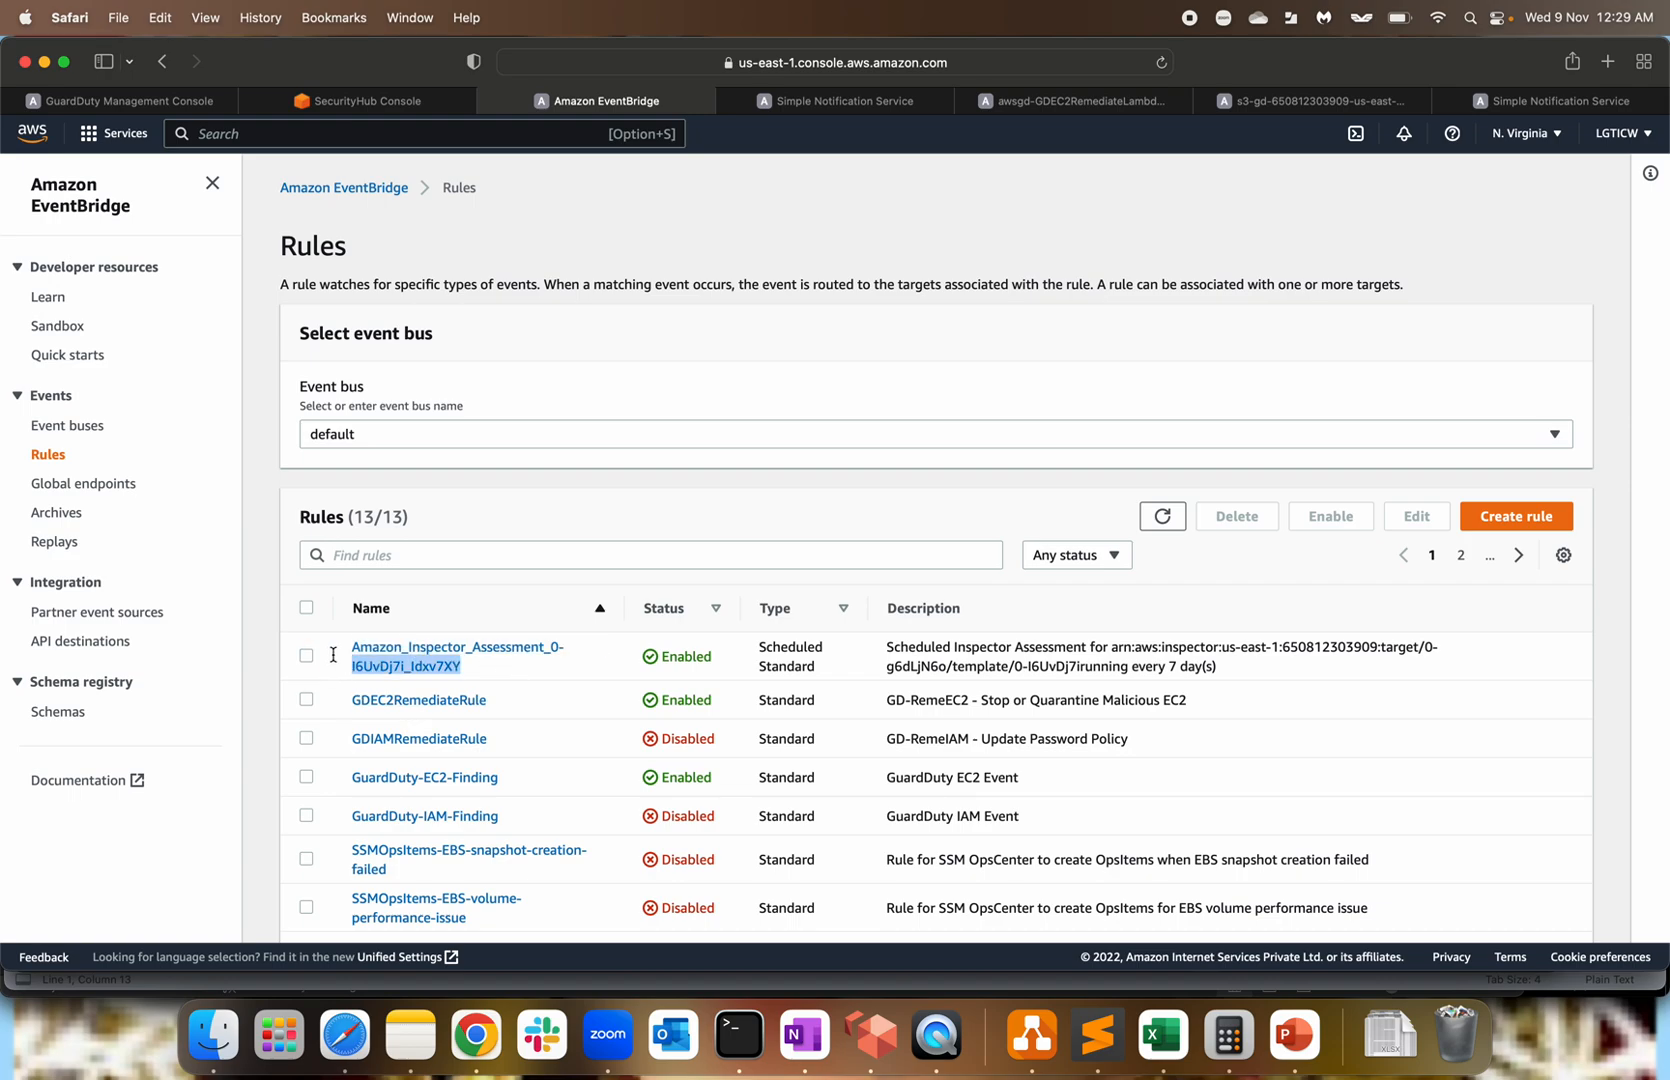
Examine the event pattern and the SNS topic target of the GuardDuty-EC2-Finding rule.
click(433, 778)
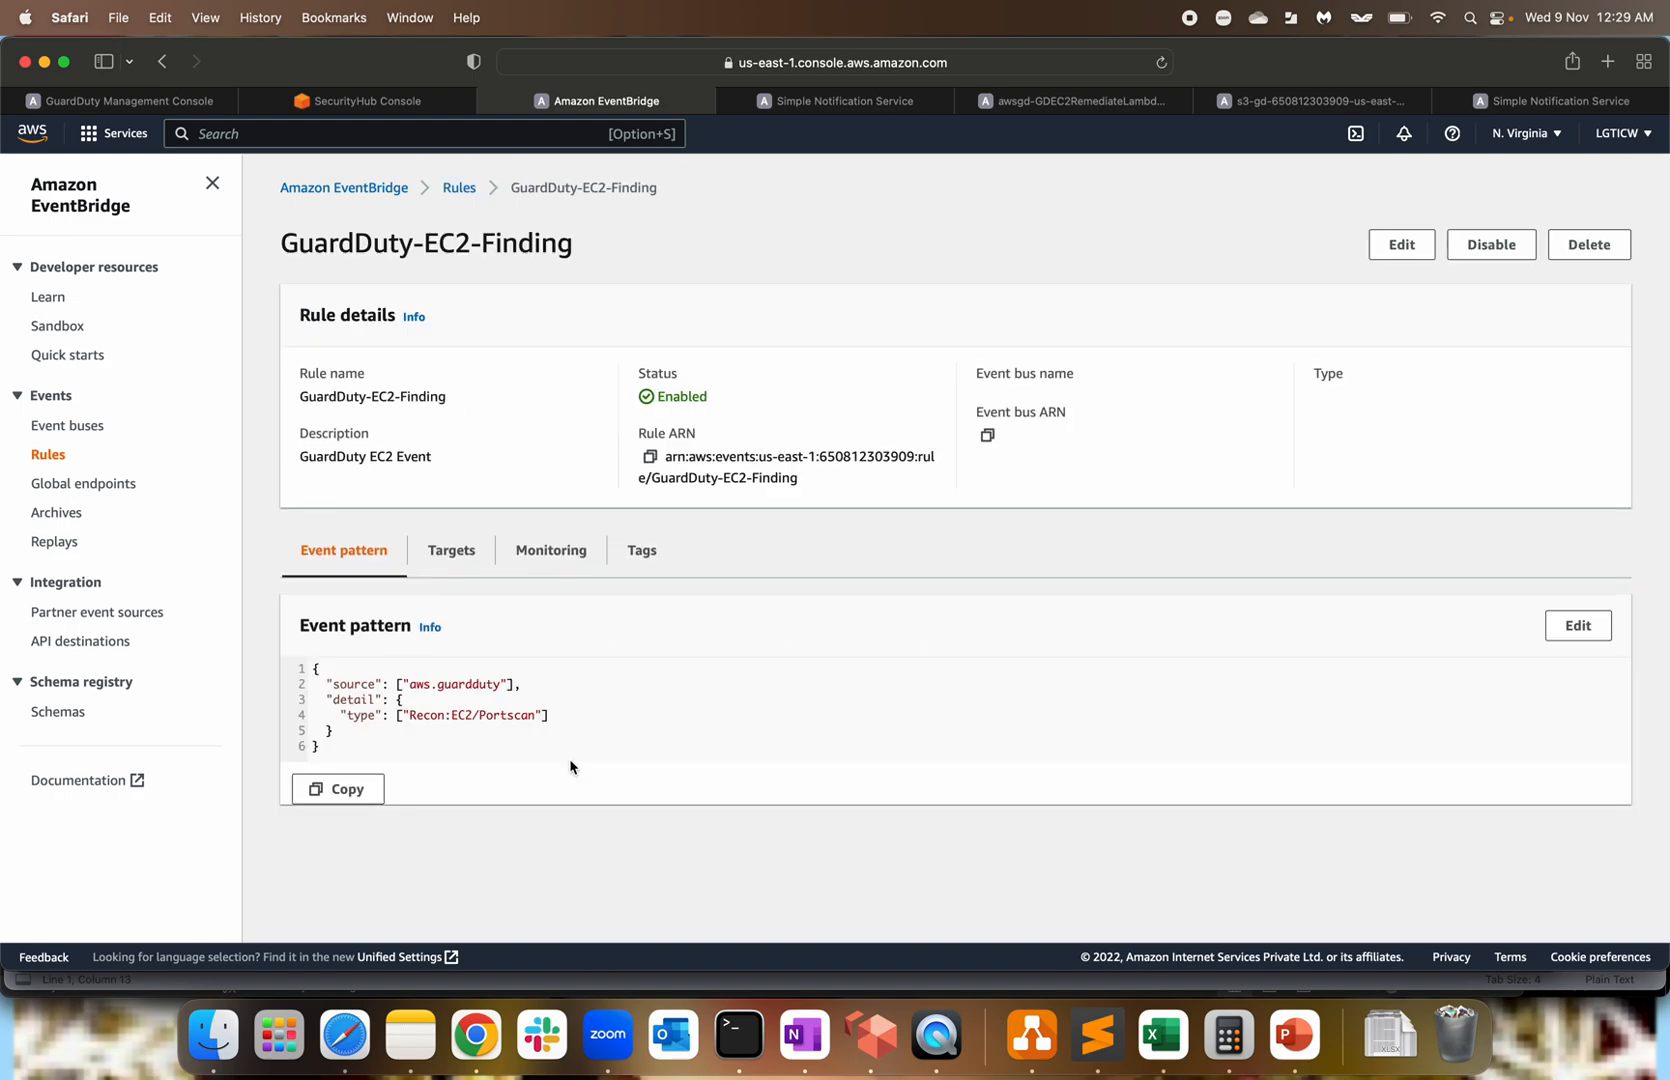
drag(410, 714, 536, 714)
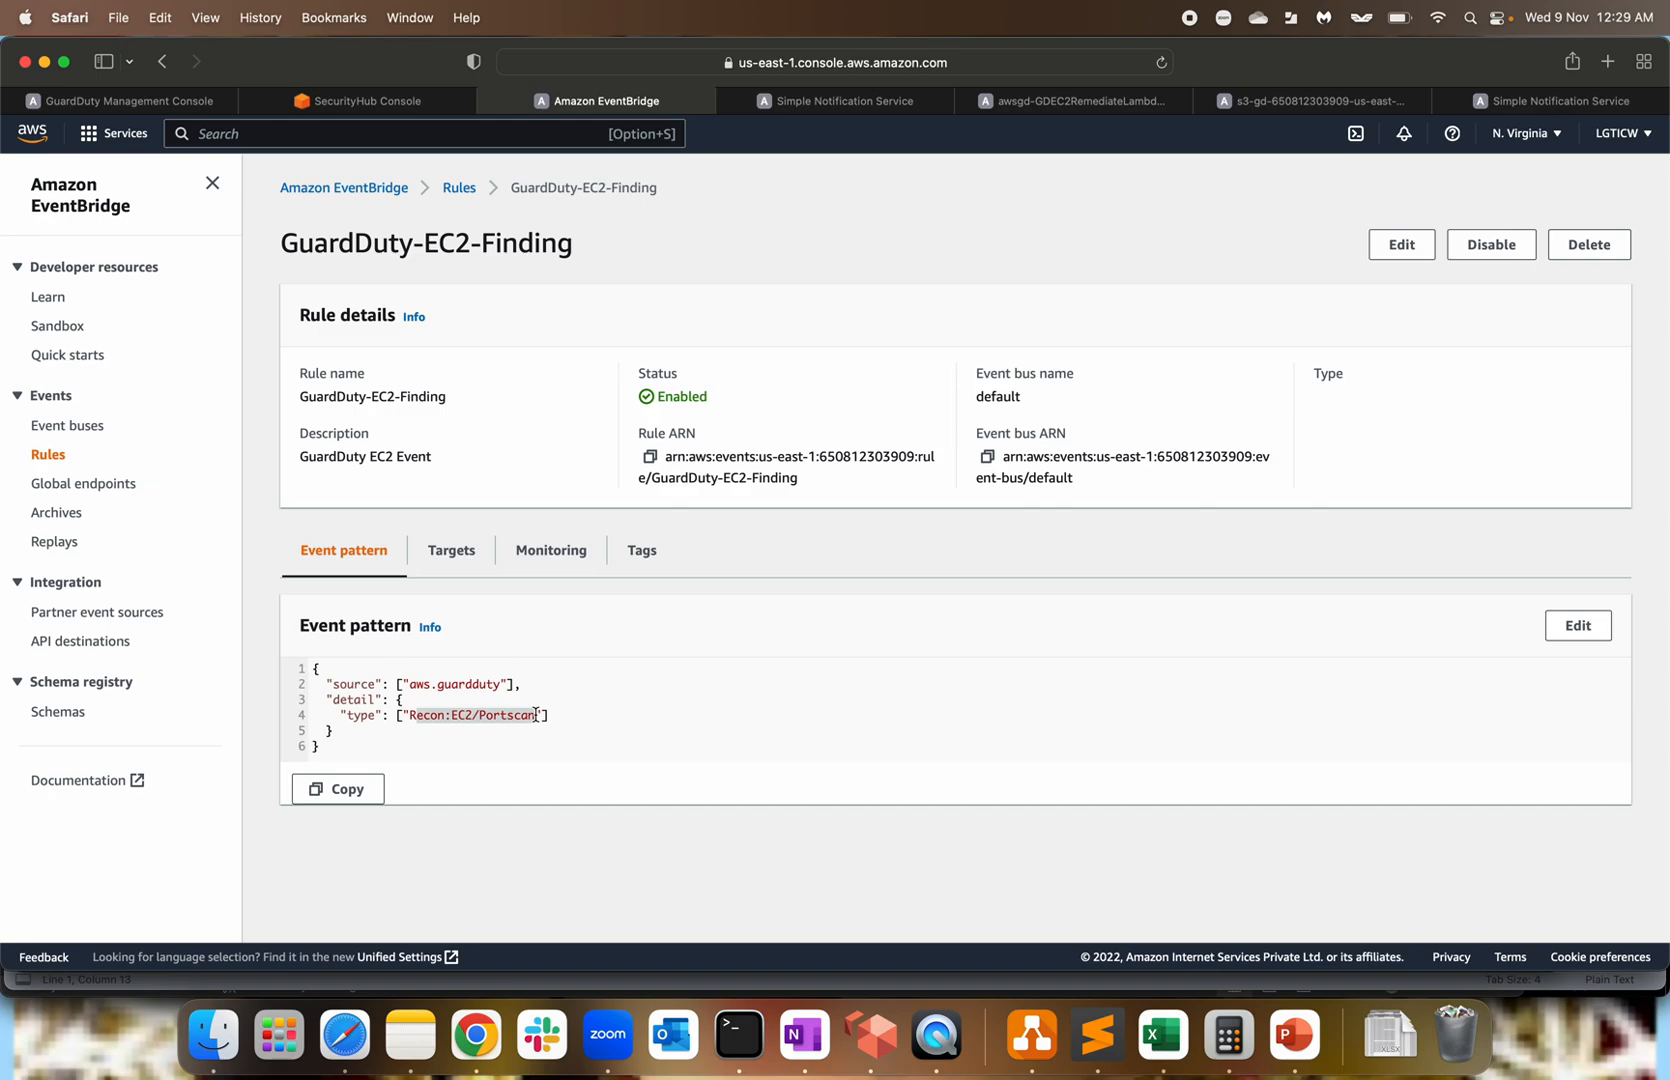
click(536, 714)
drag(316, 666, 355, 741)
click(355, 741)
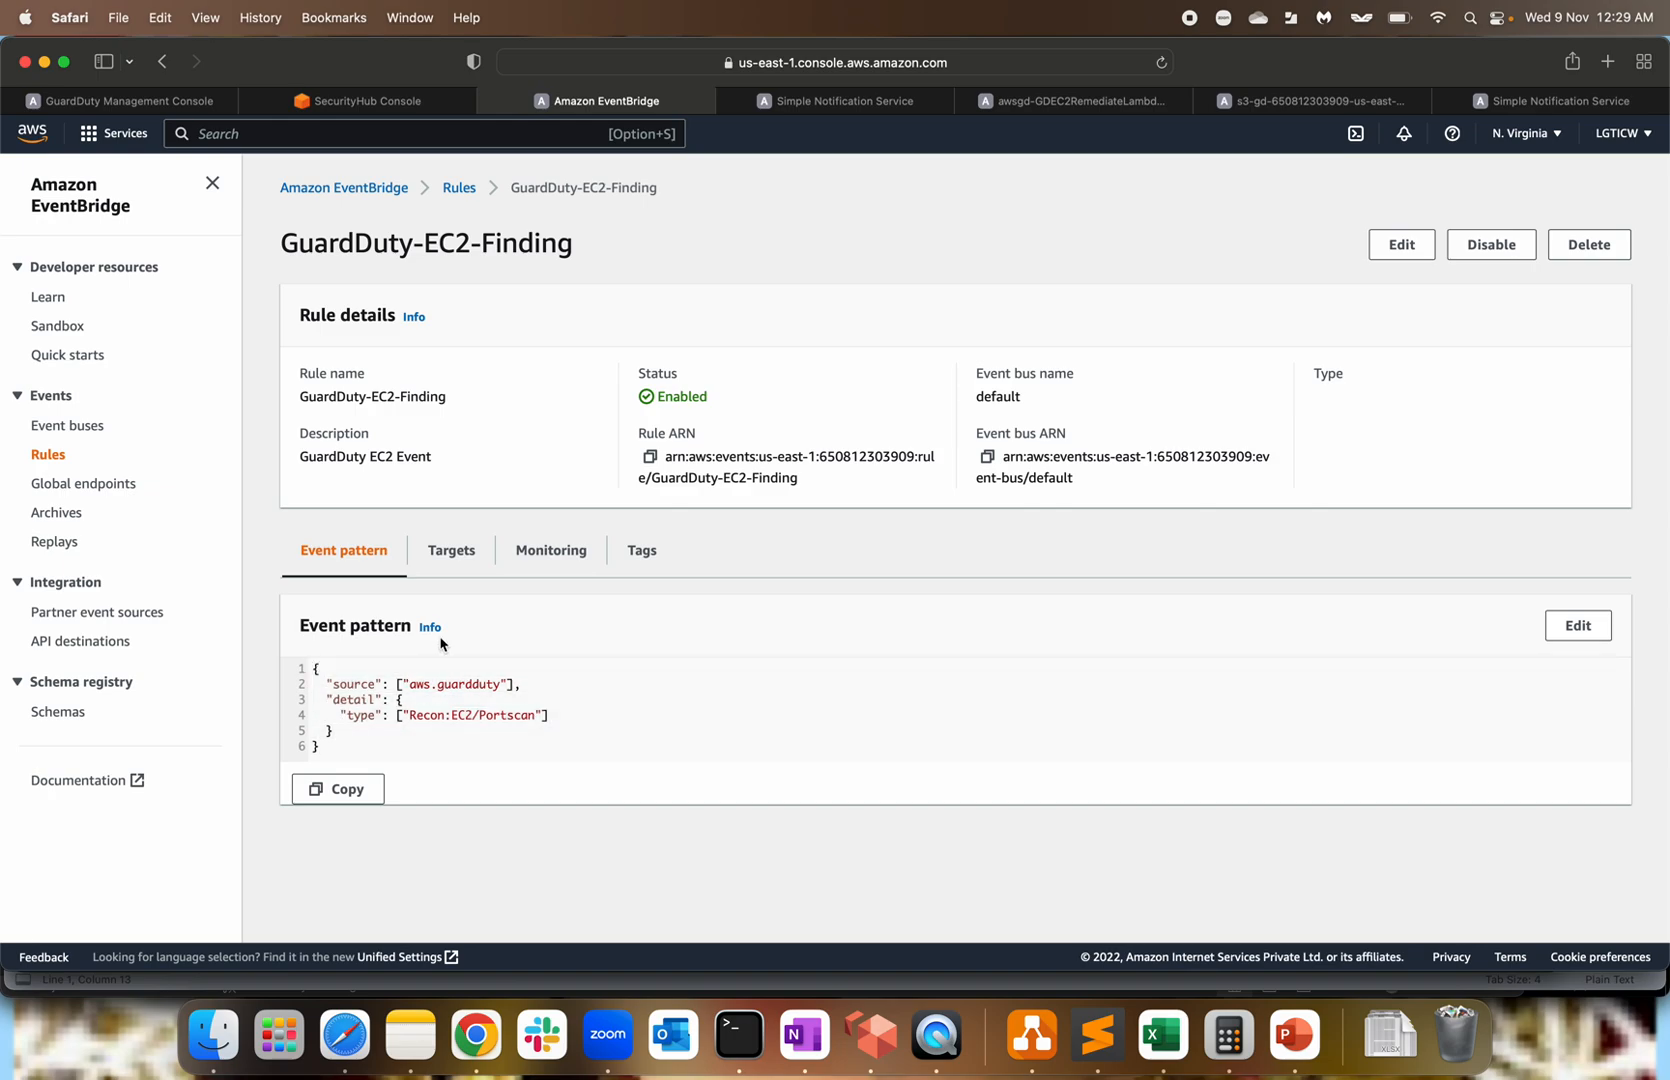
click(451, 553)
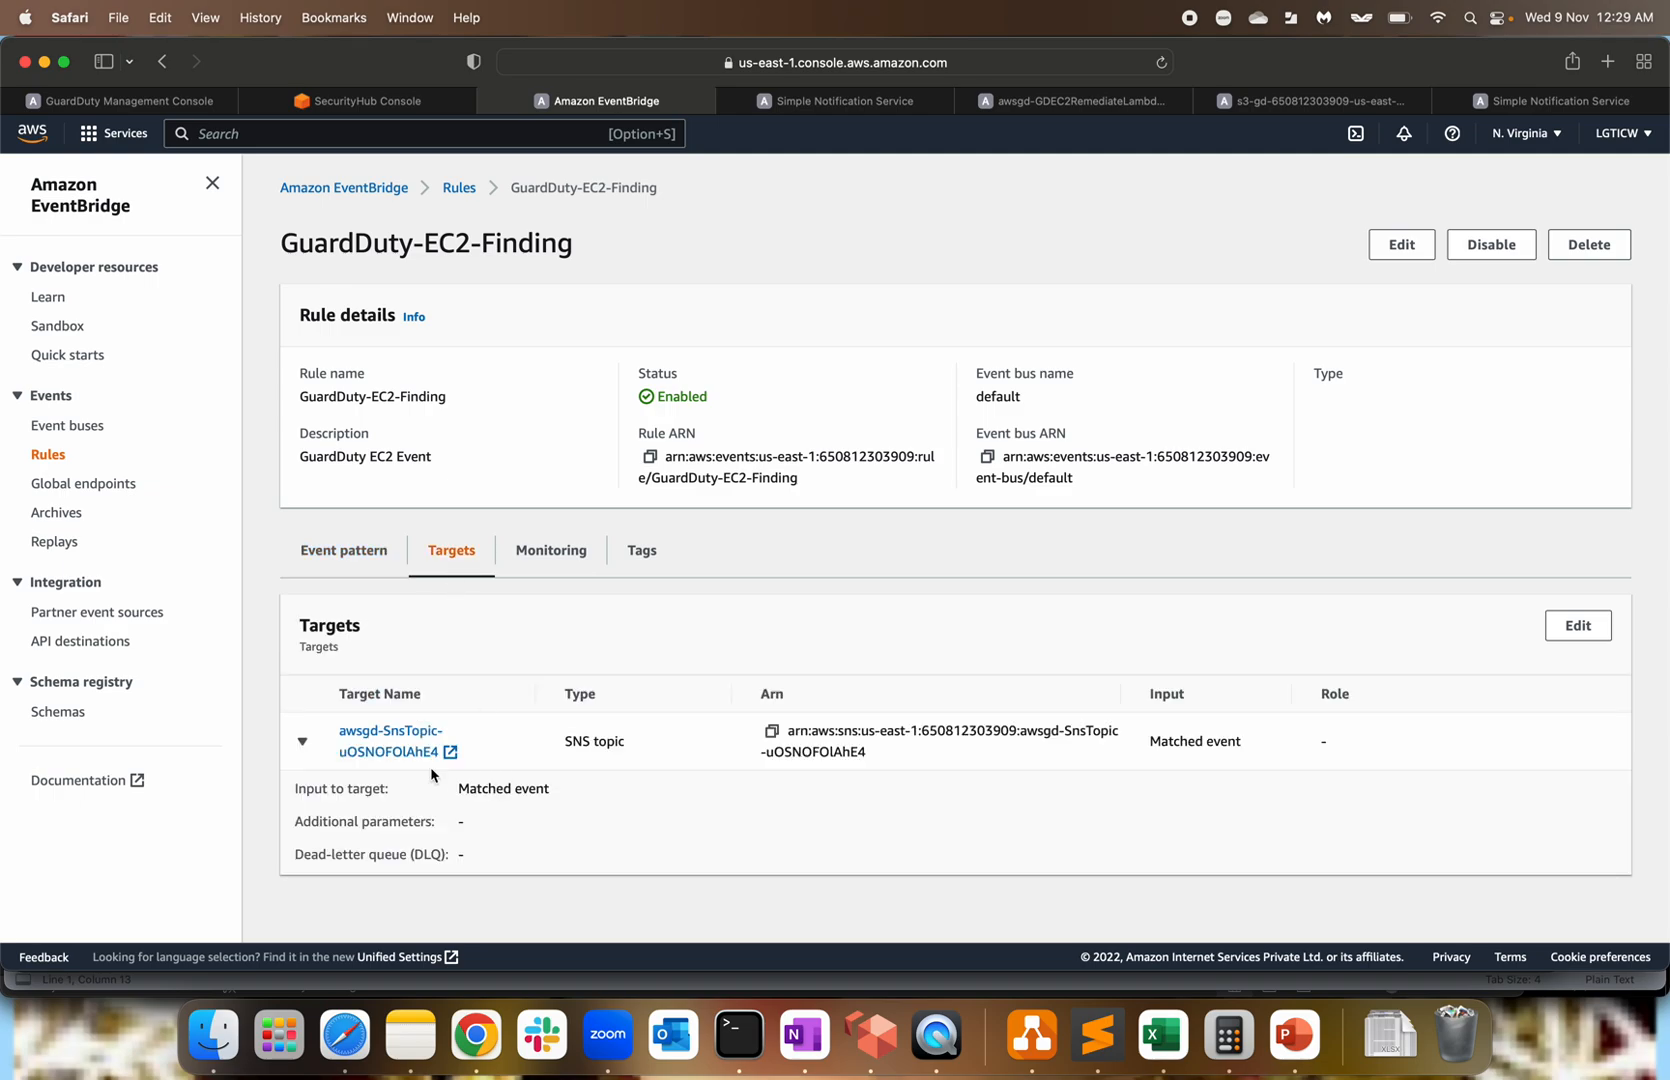
drag(323, 735, 482, 764)
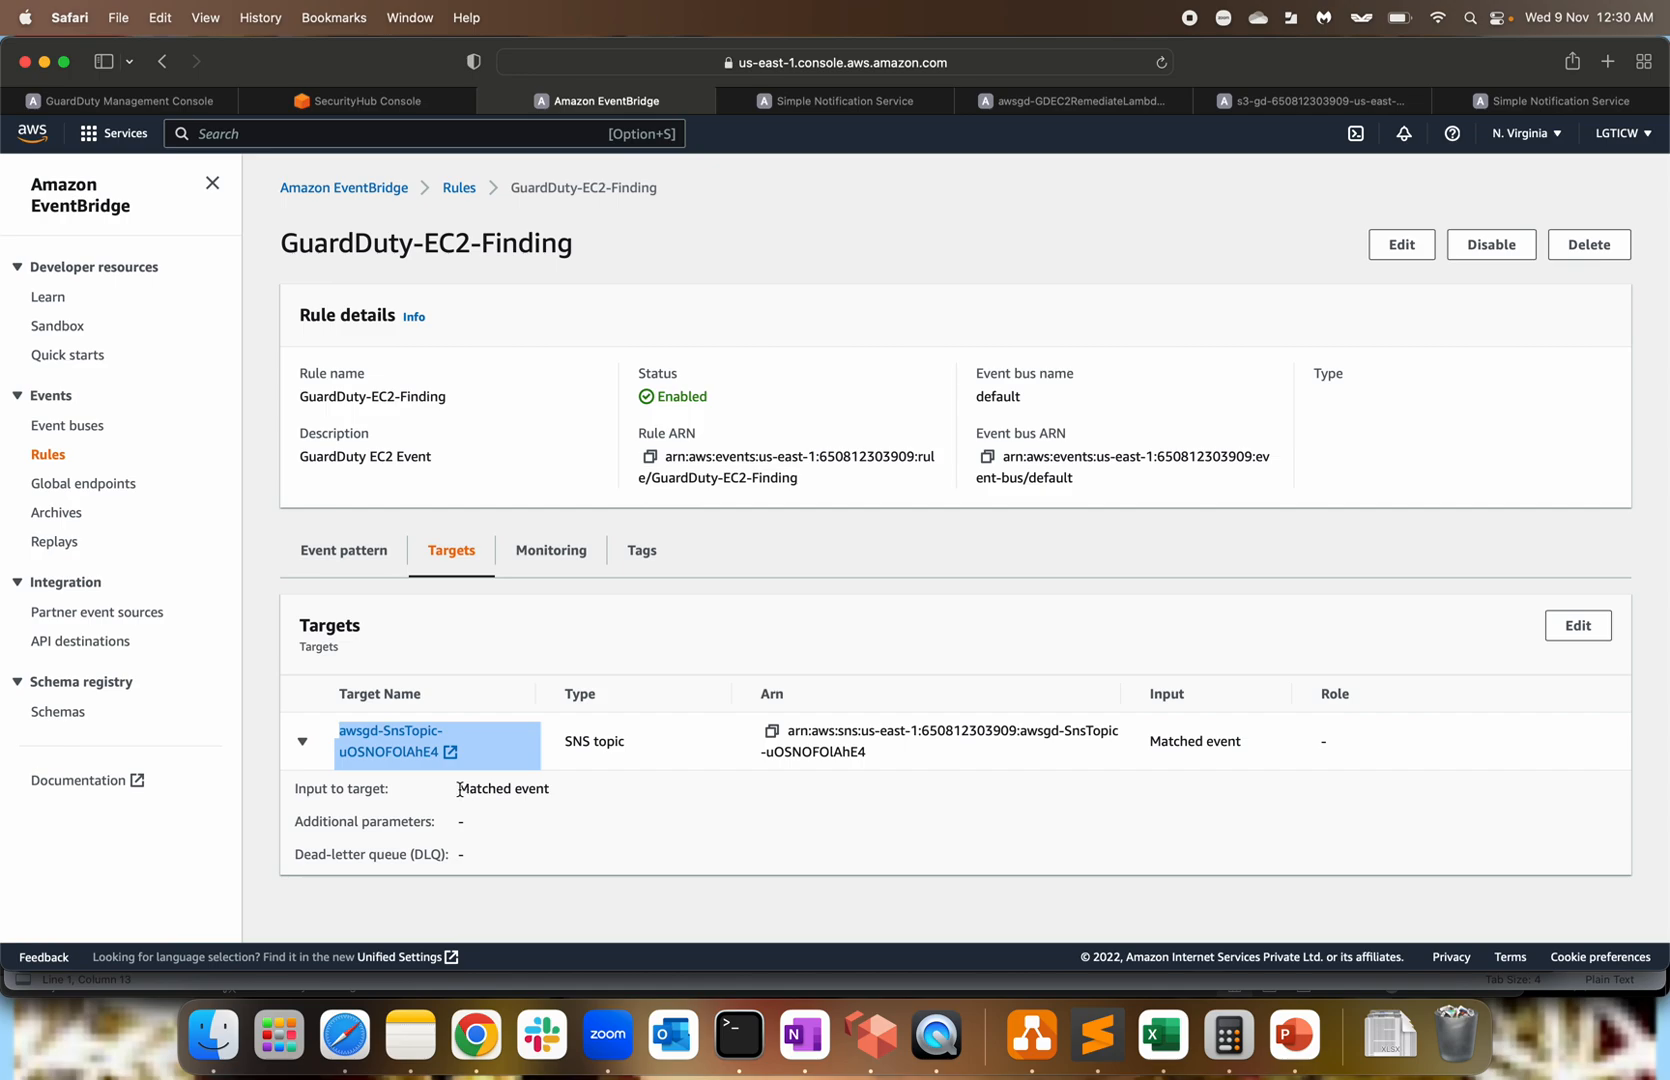
drag(460, 790, 584, 789)
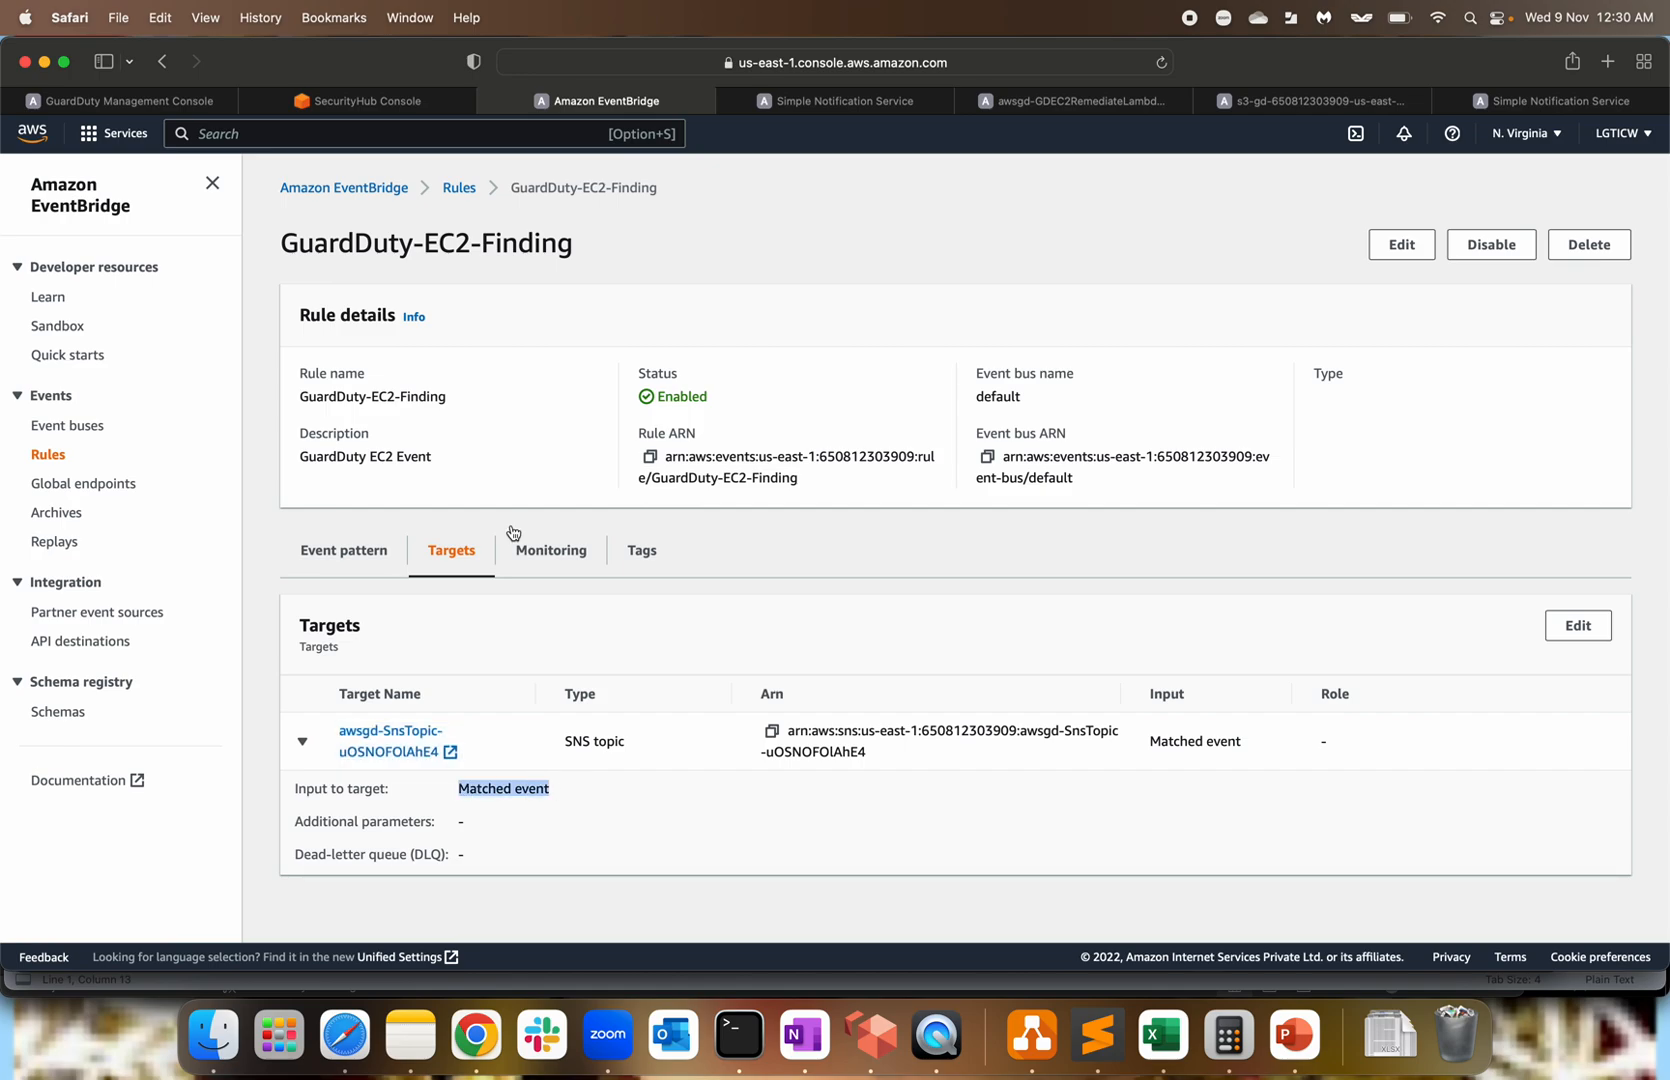
Examine the event pattern and the target of the GDEC2RemediateRule in the EventBridge rules.
click(460, 189)
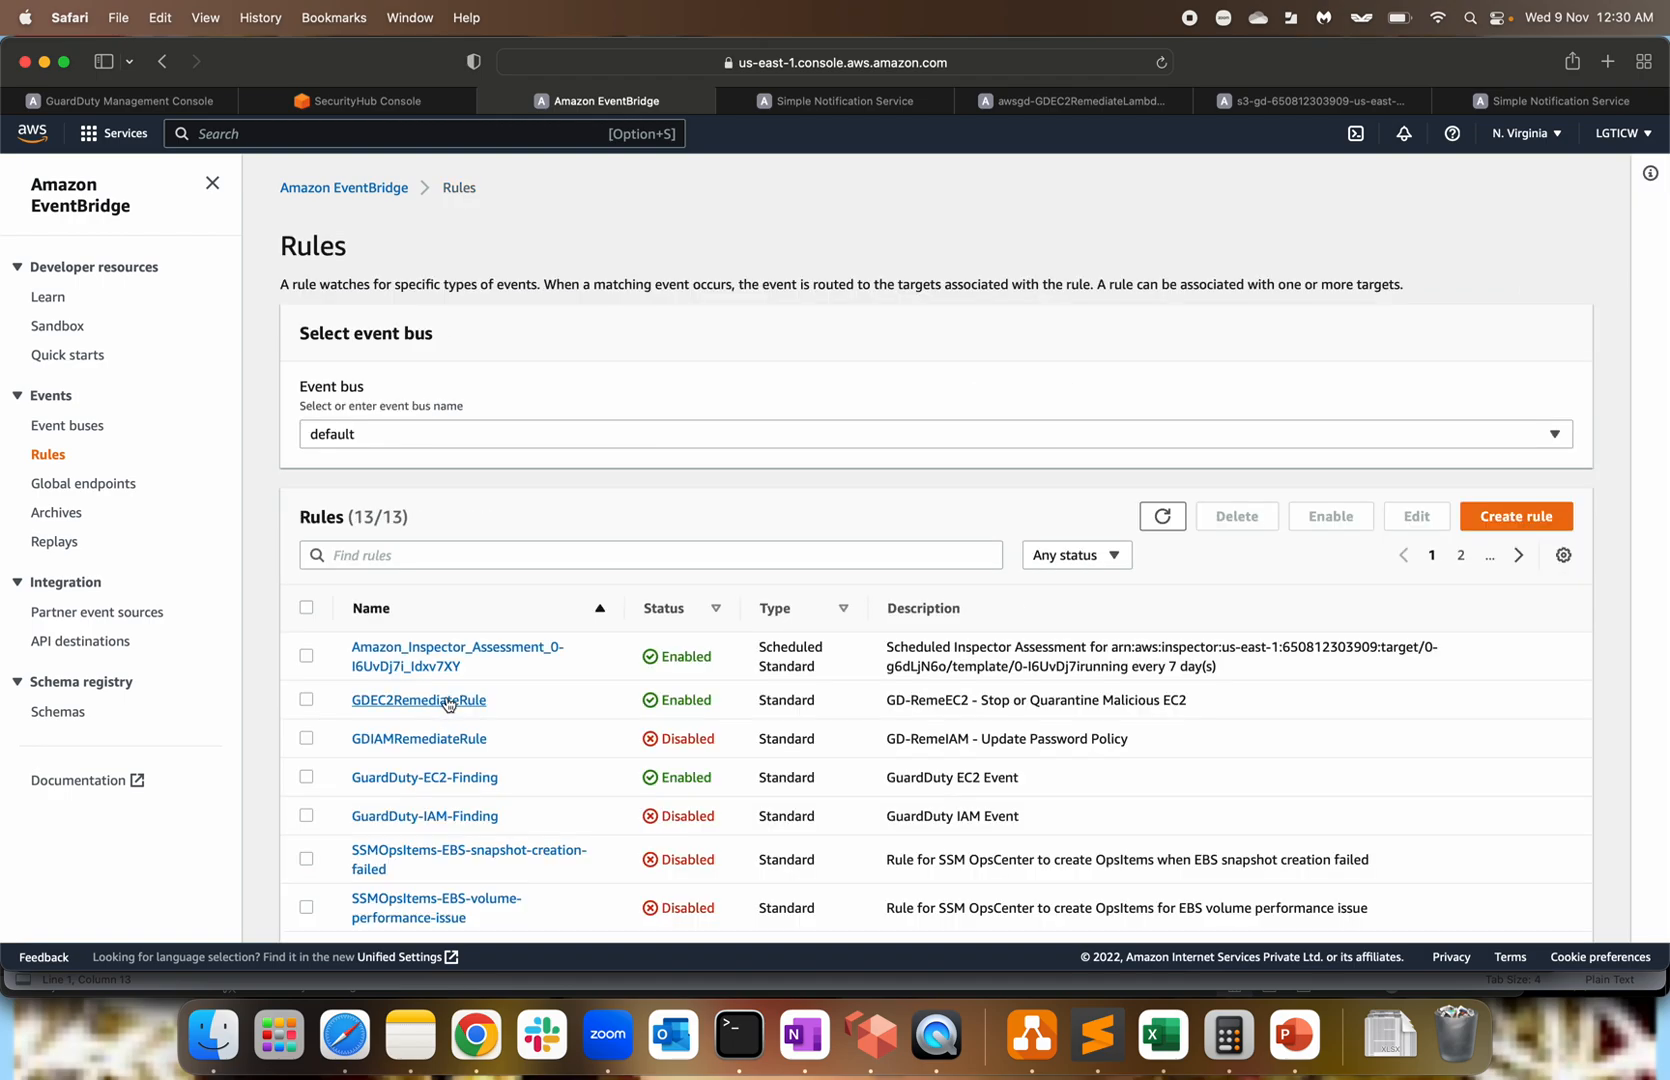
click(448, 702)
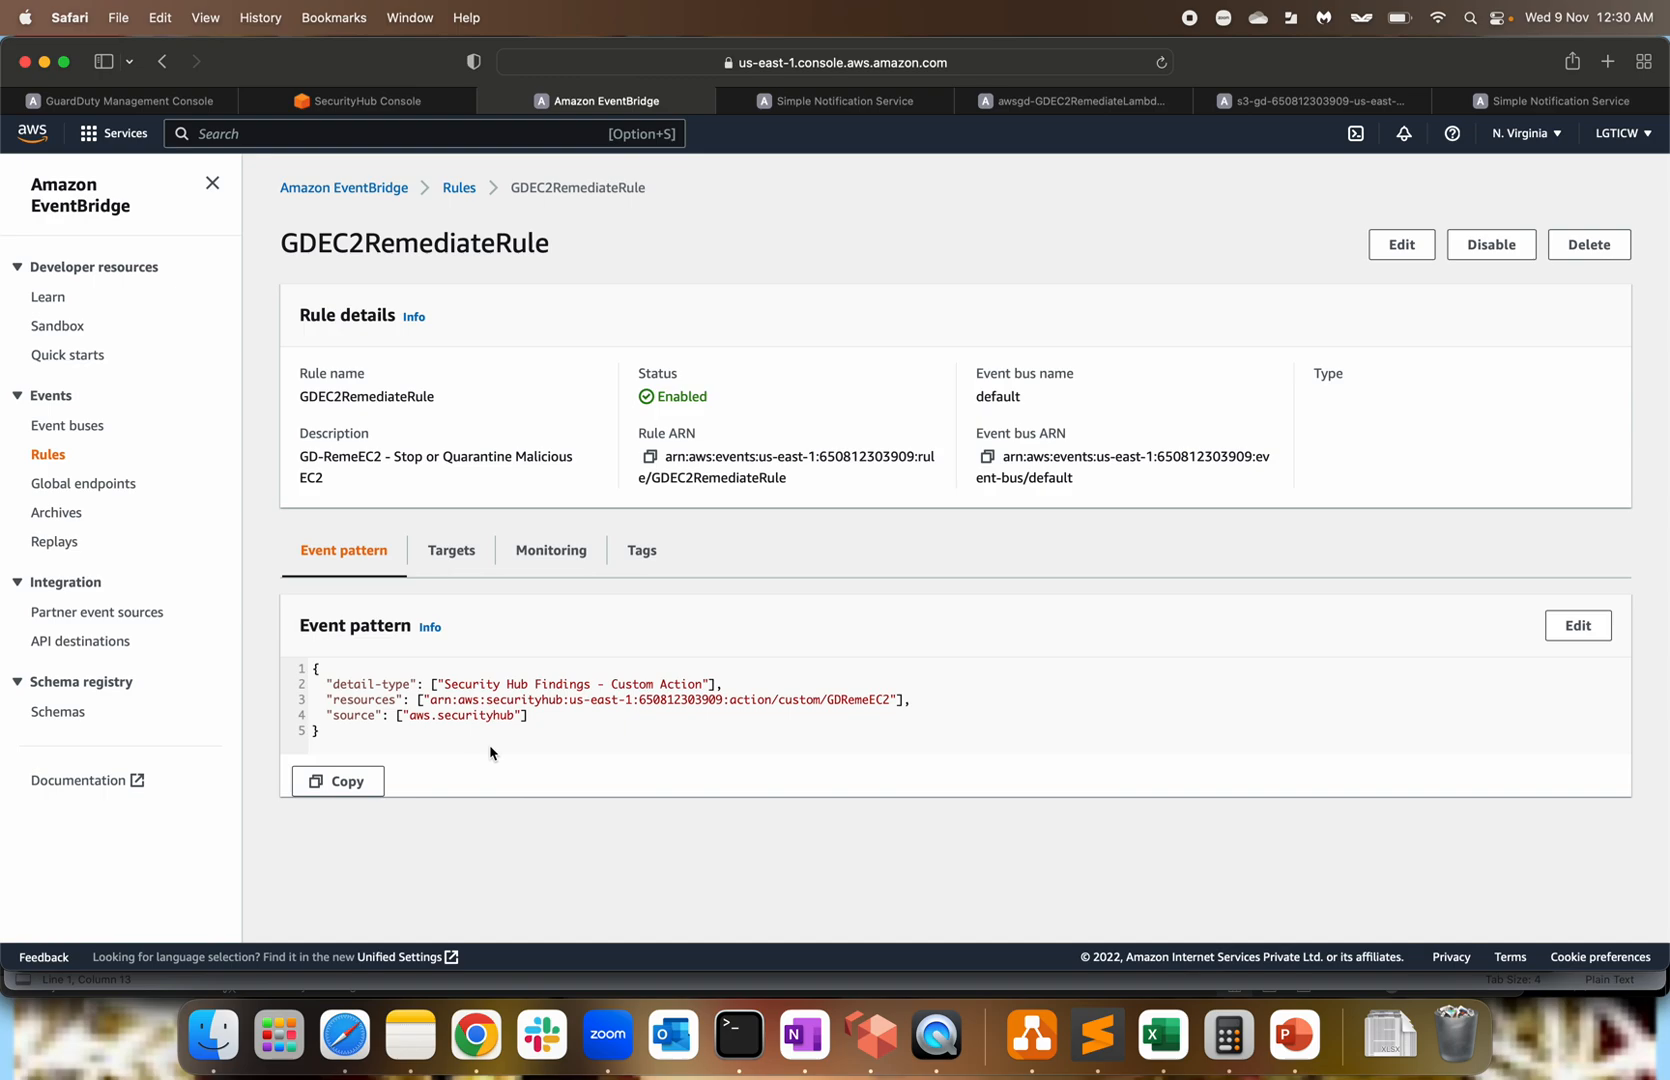
drag(427, 685, 924, 700)
click(722, 685)
click(923, 700)
drag(566, 725, 360, 700)
click(360, 700)
click(459, 563)
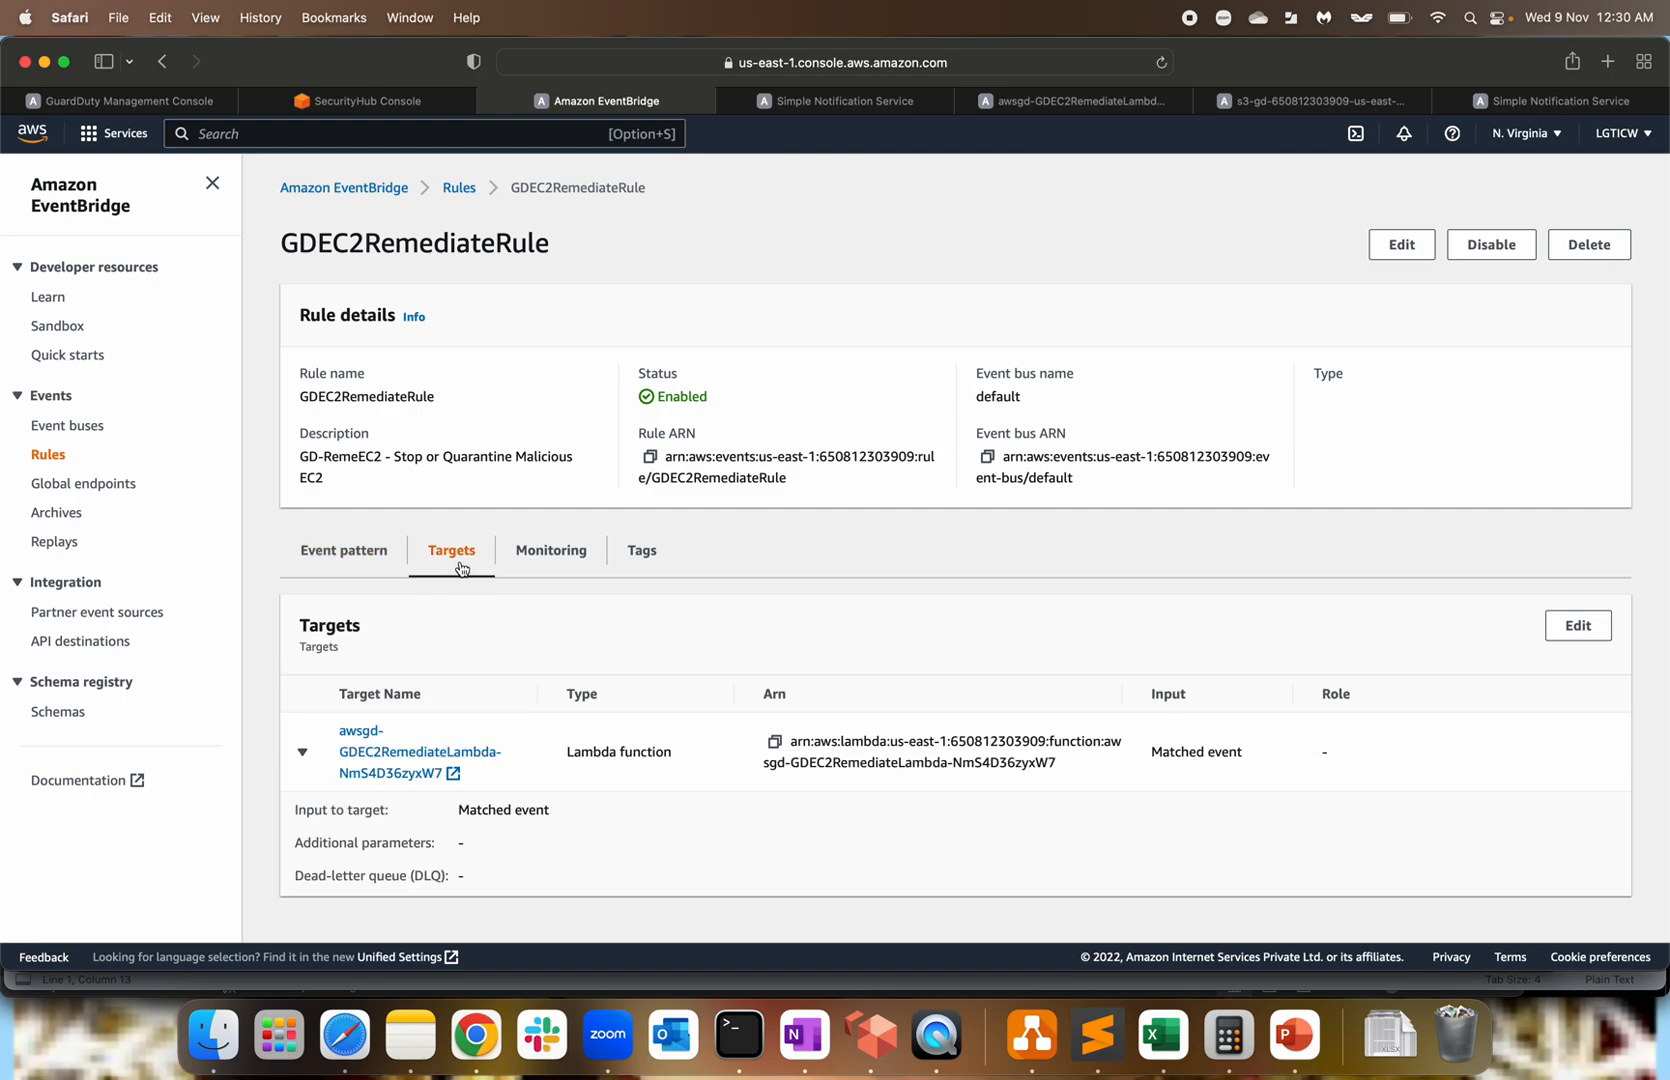
Open the remediation rule's target Lambda function and review the index.py code, including the stop_instances call.
click(366, 758)
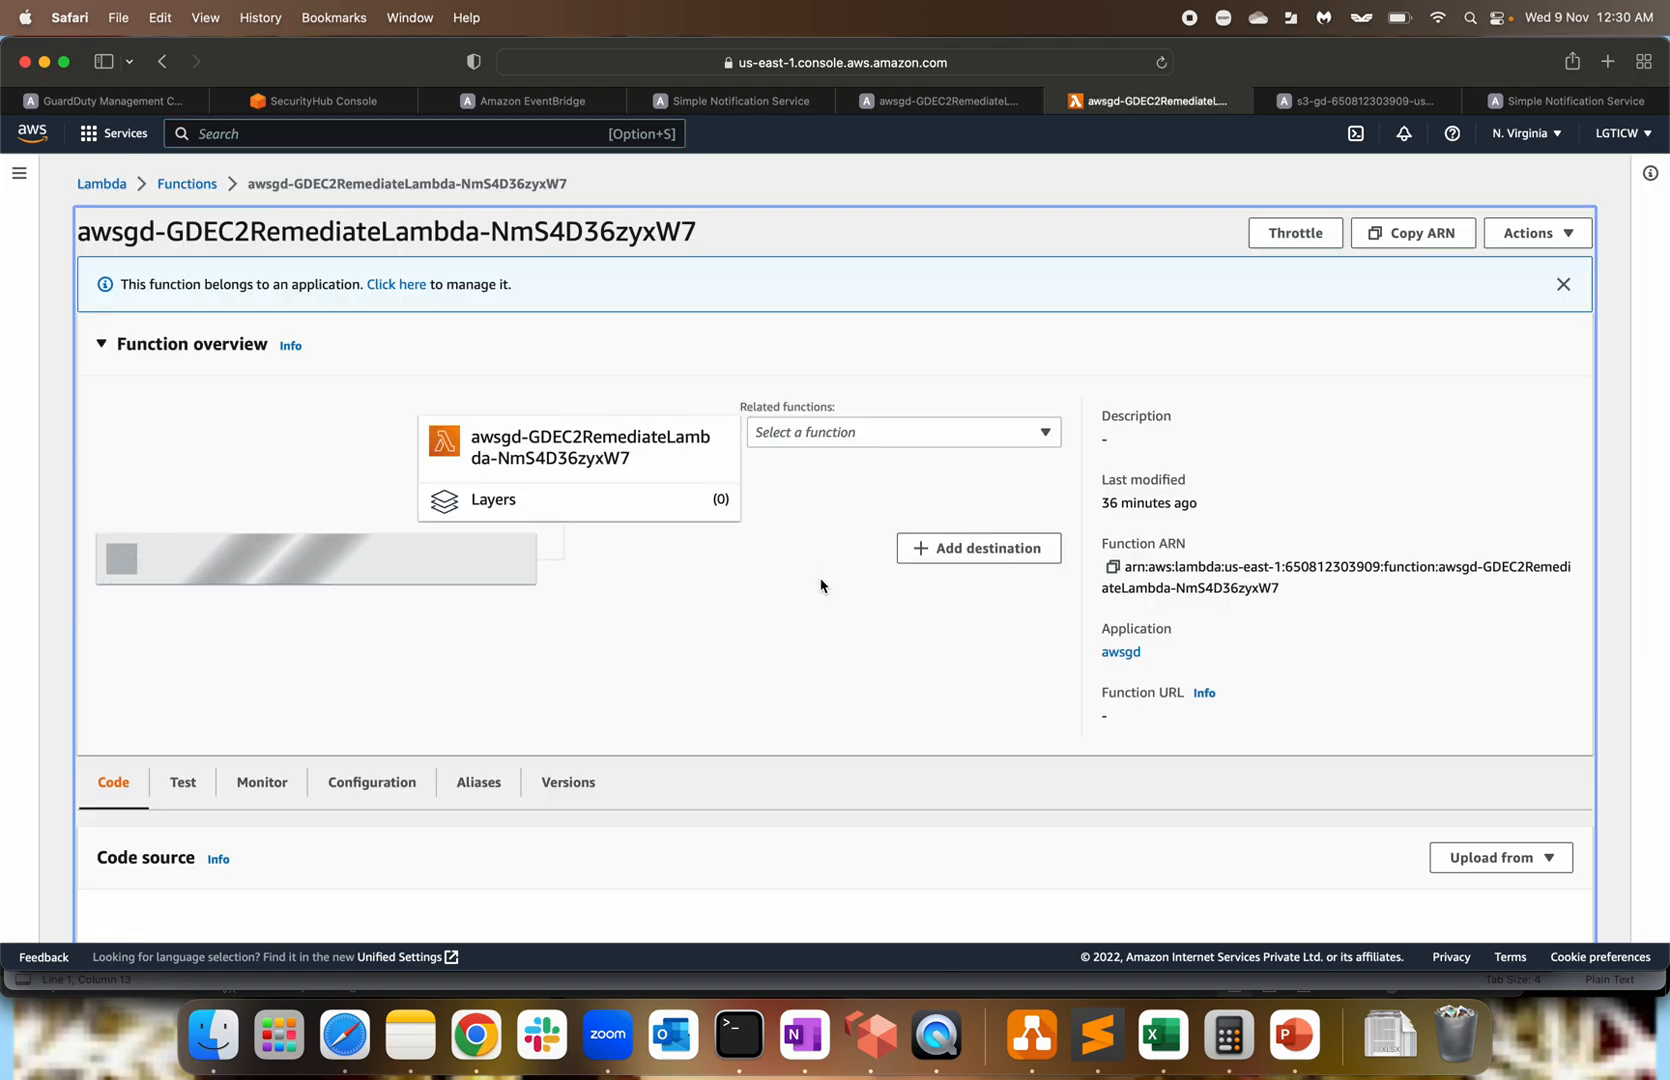
scroll(870, 615, down, 3)
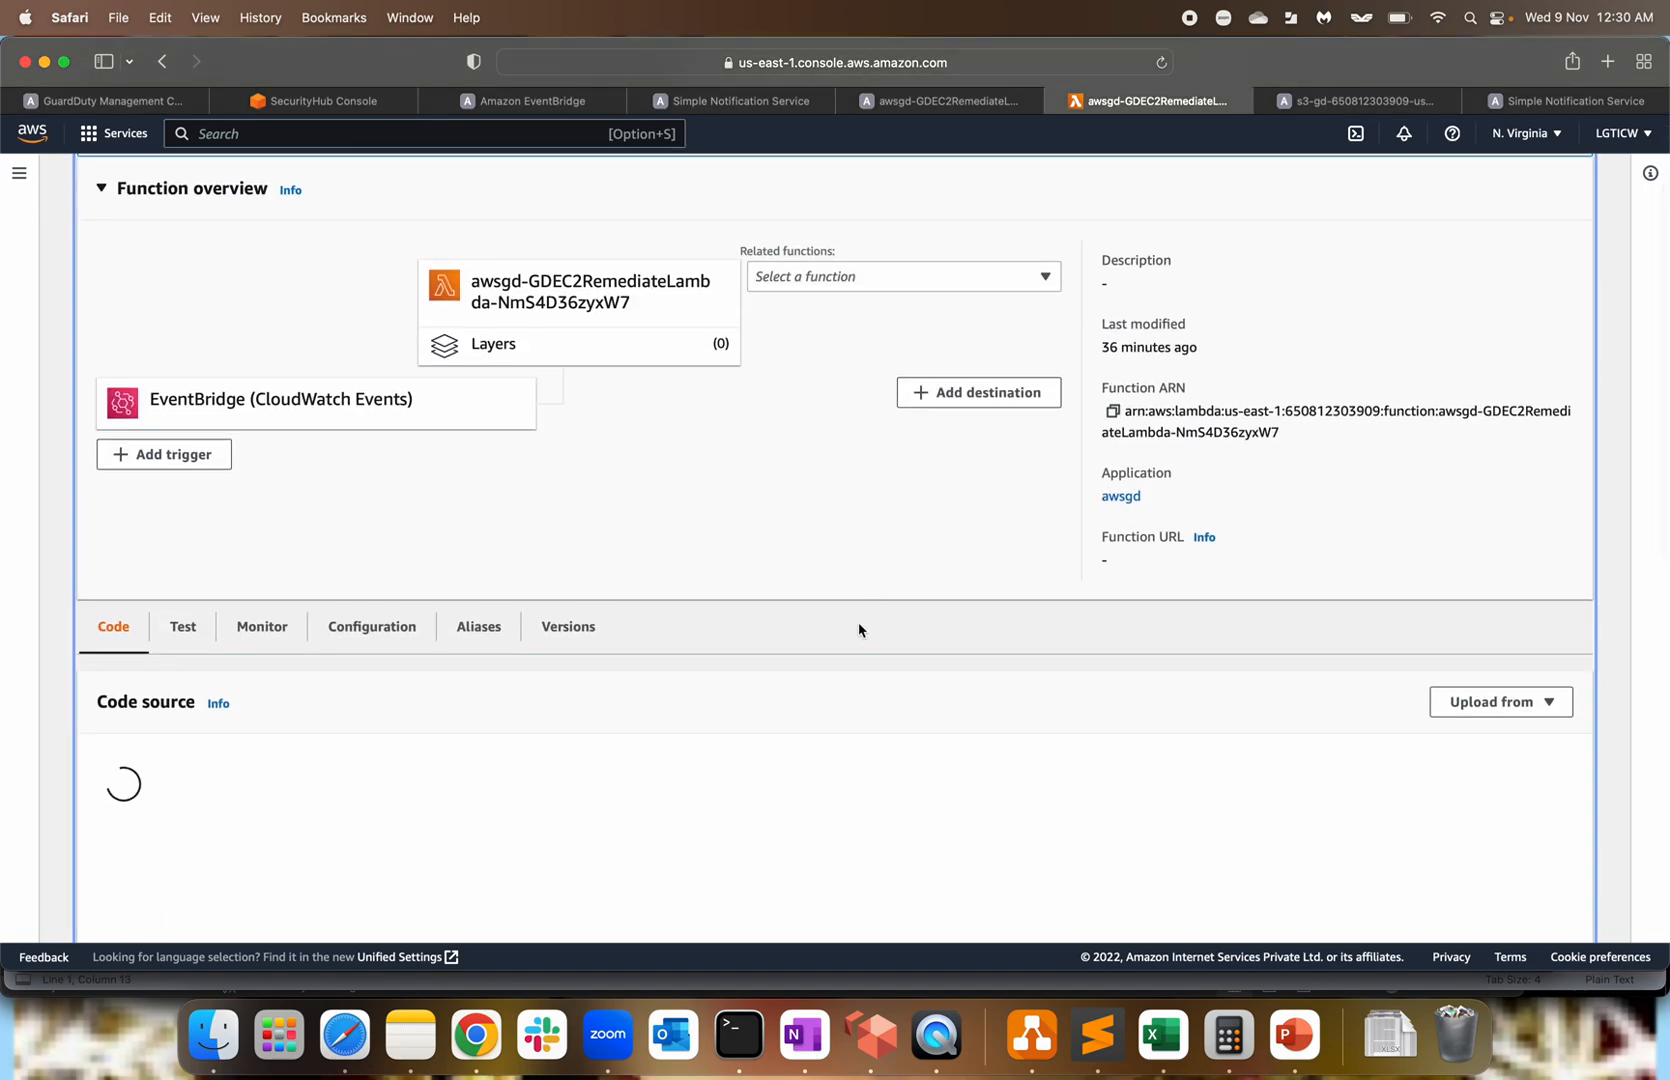
scroll(623, 760, down, 2)
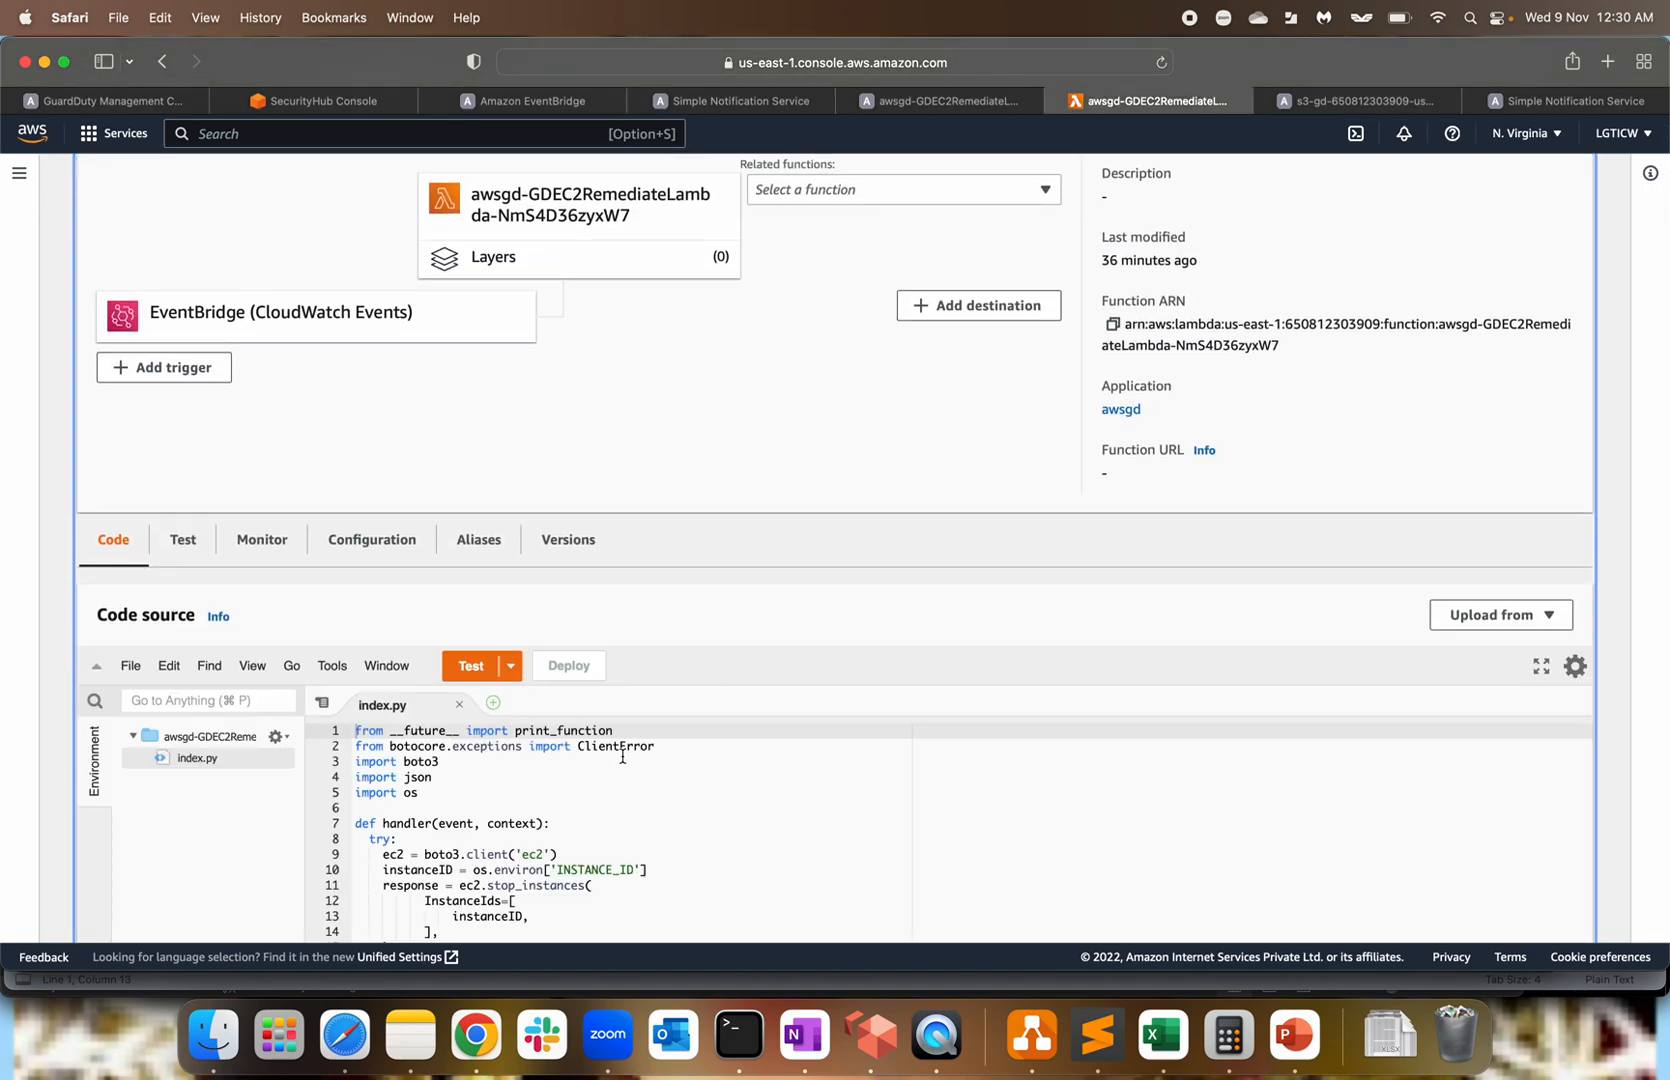
scroll(623, 755, down, 3)
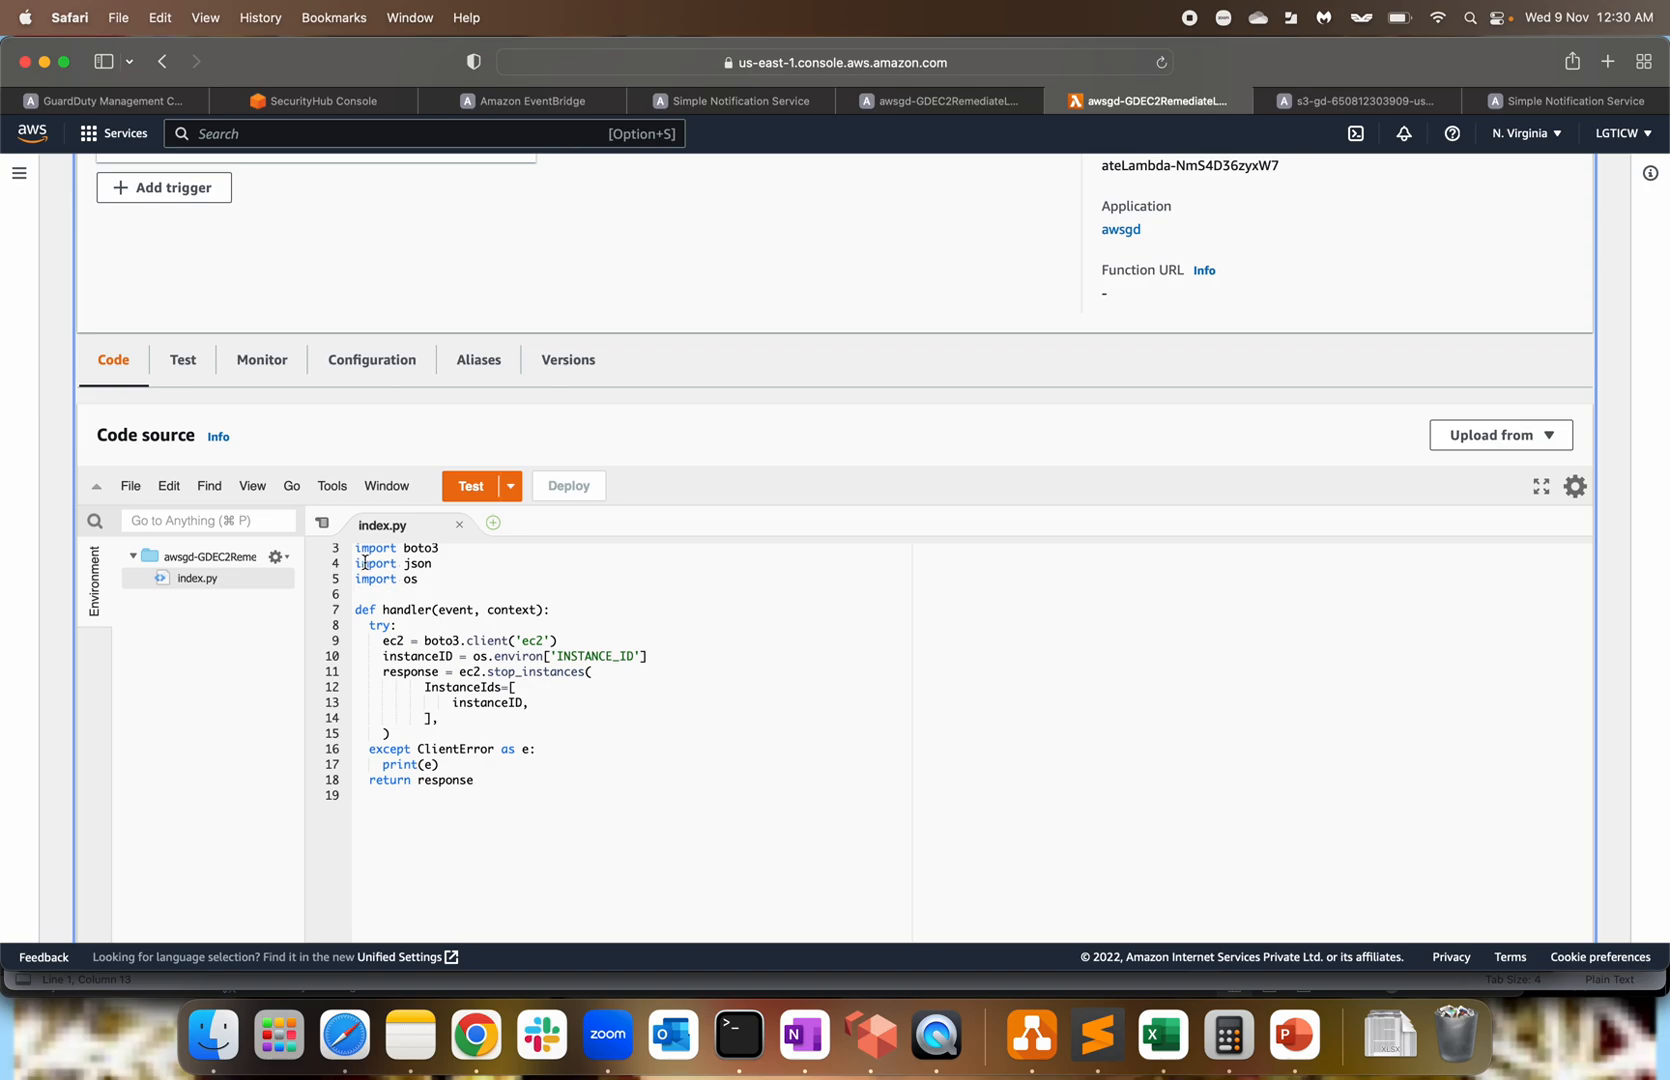
drag(360, 552, 477, 552)
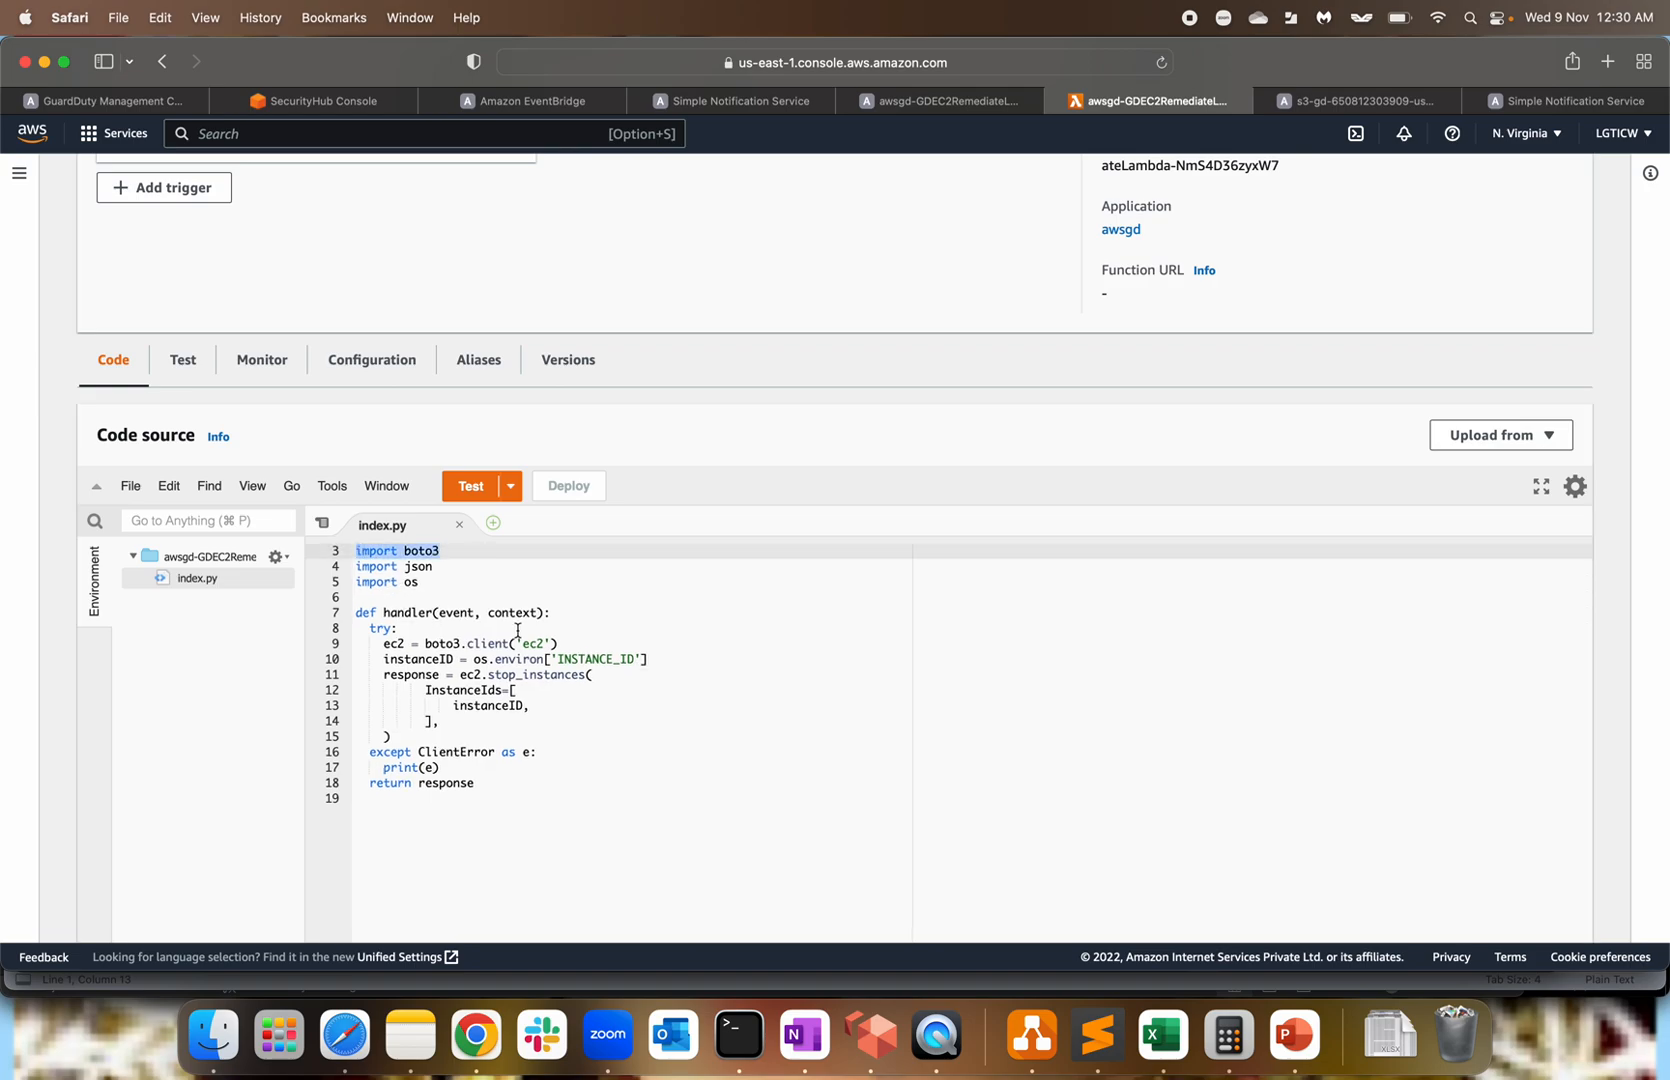
drag(384, 643, 688, 668)
click(688, 668)
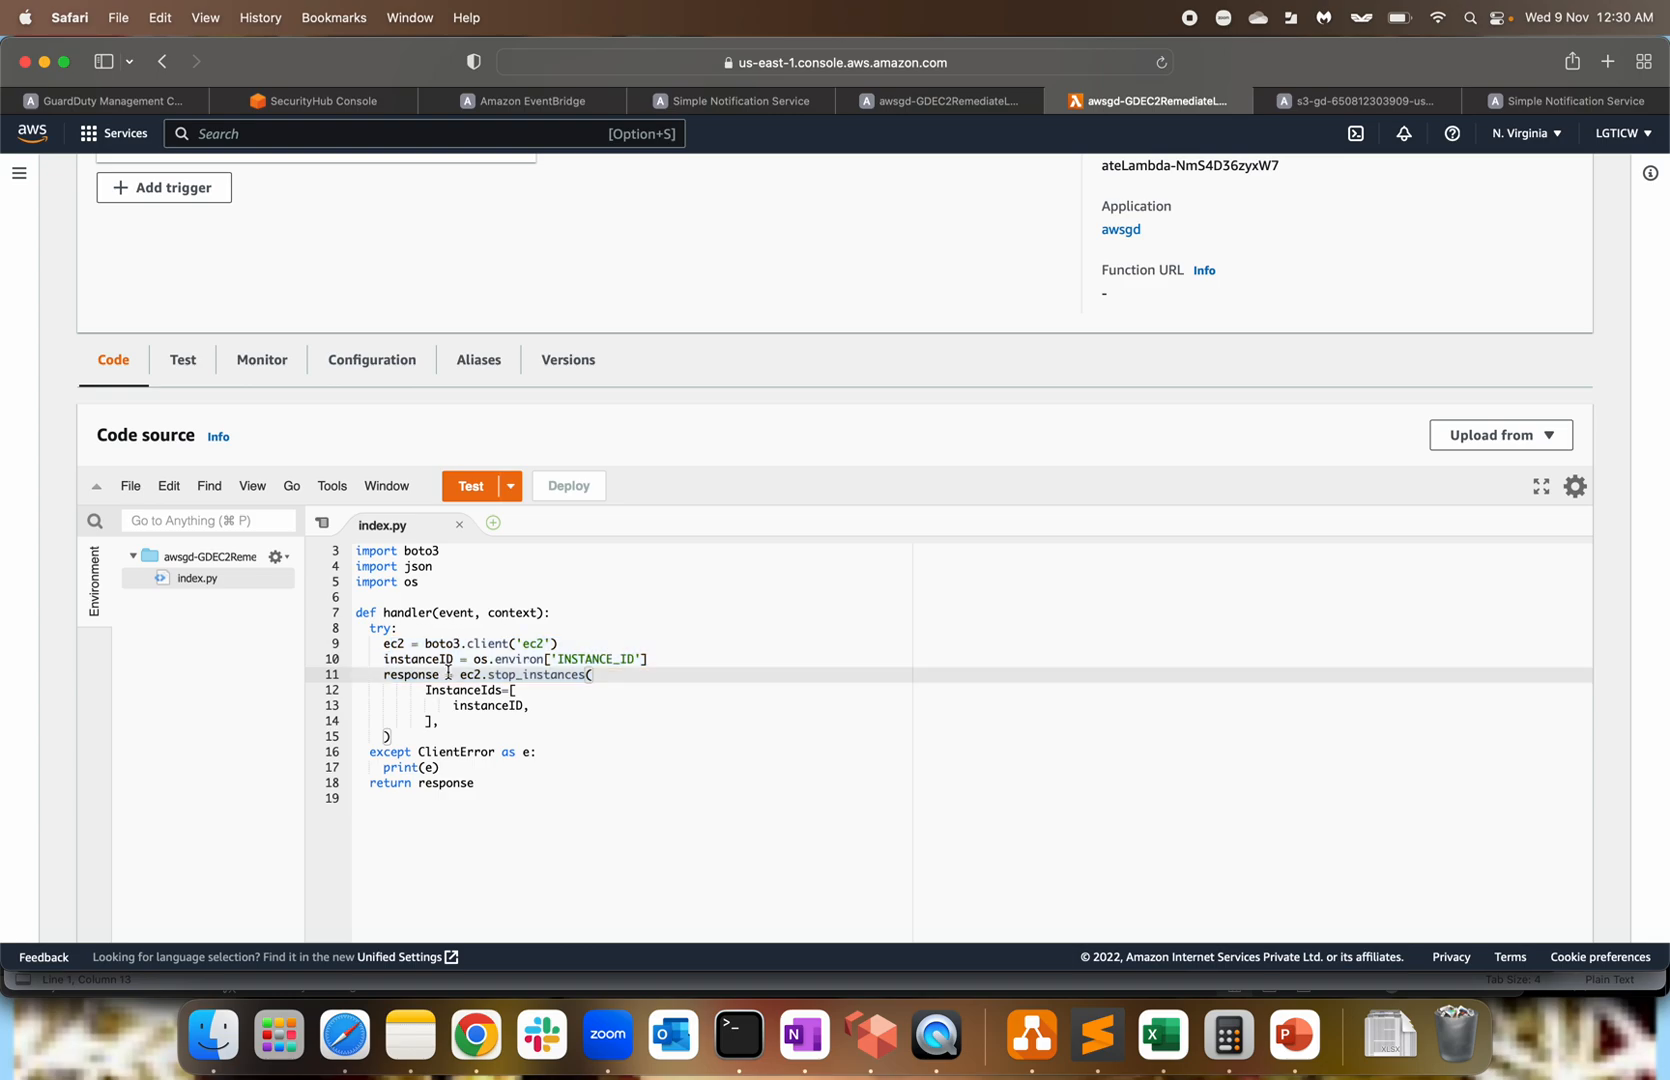
drag(381, 674, 584, 735)
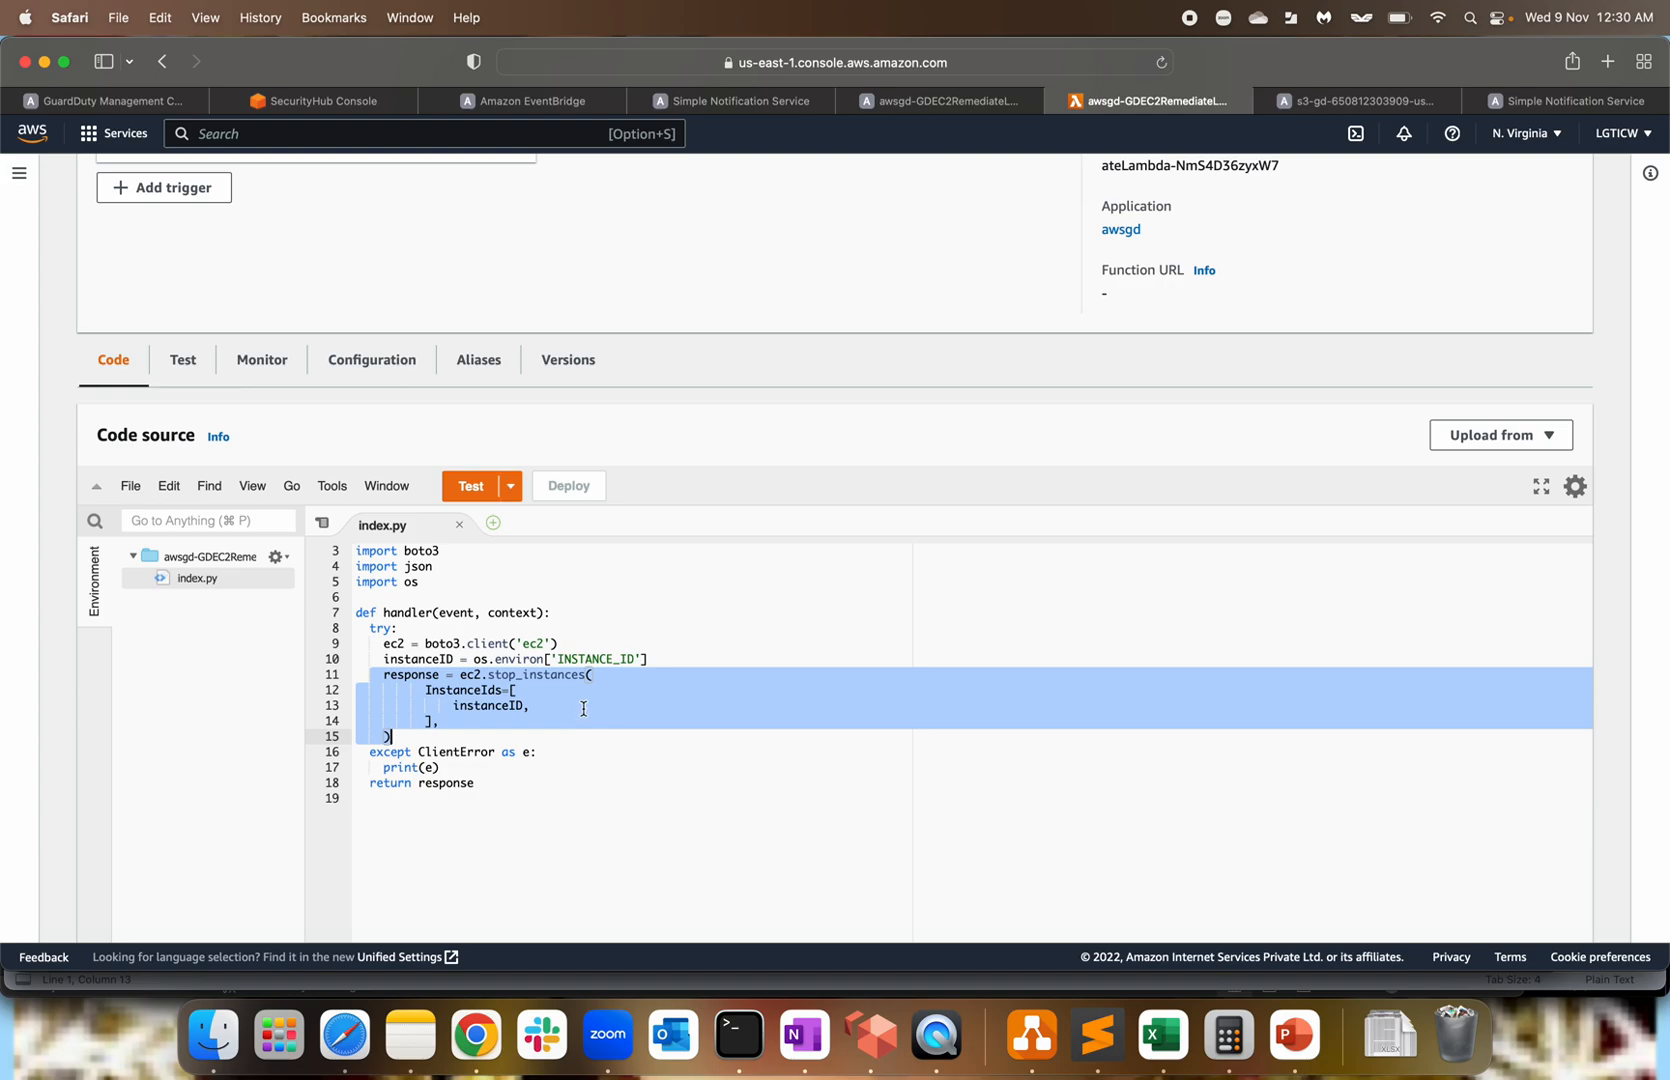
Search the console for ec2, open the EC2 service in a new tab and list the running instances.
click(329, 140)
text(ec2)
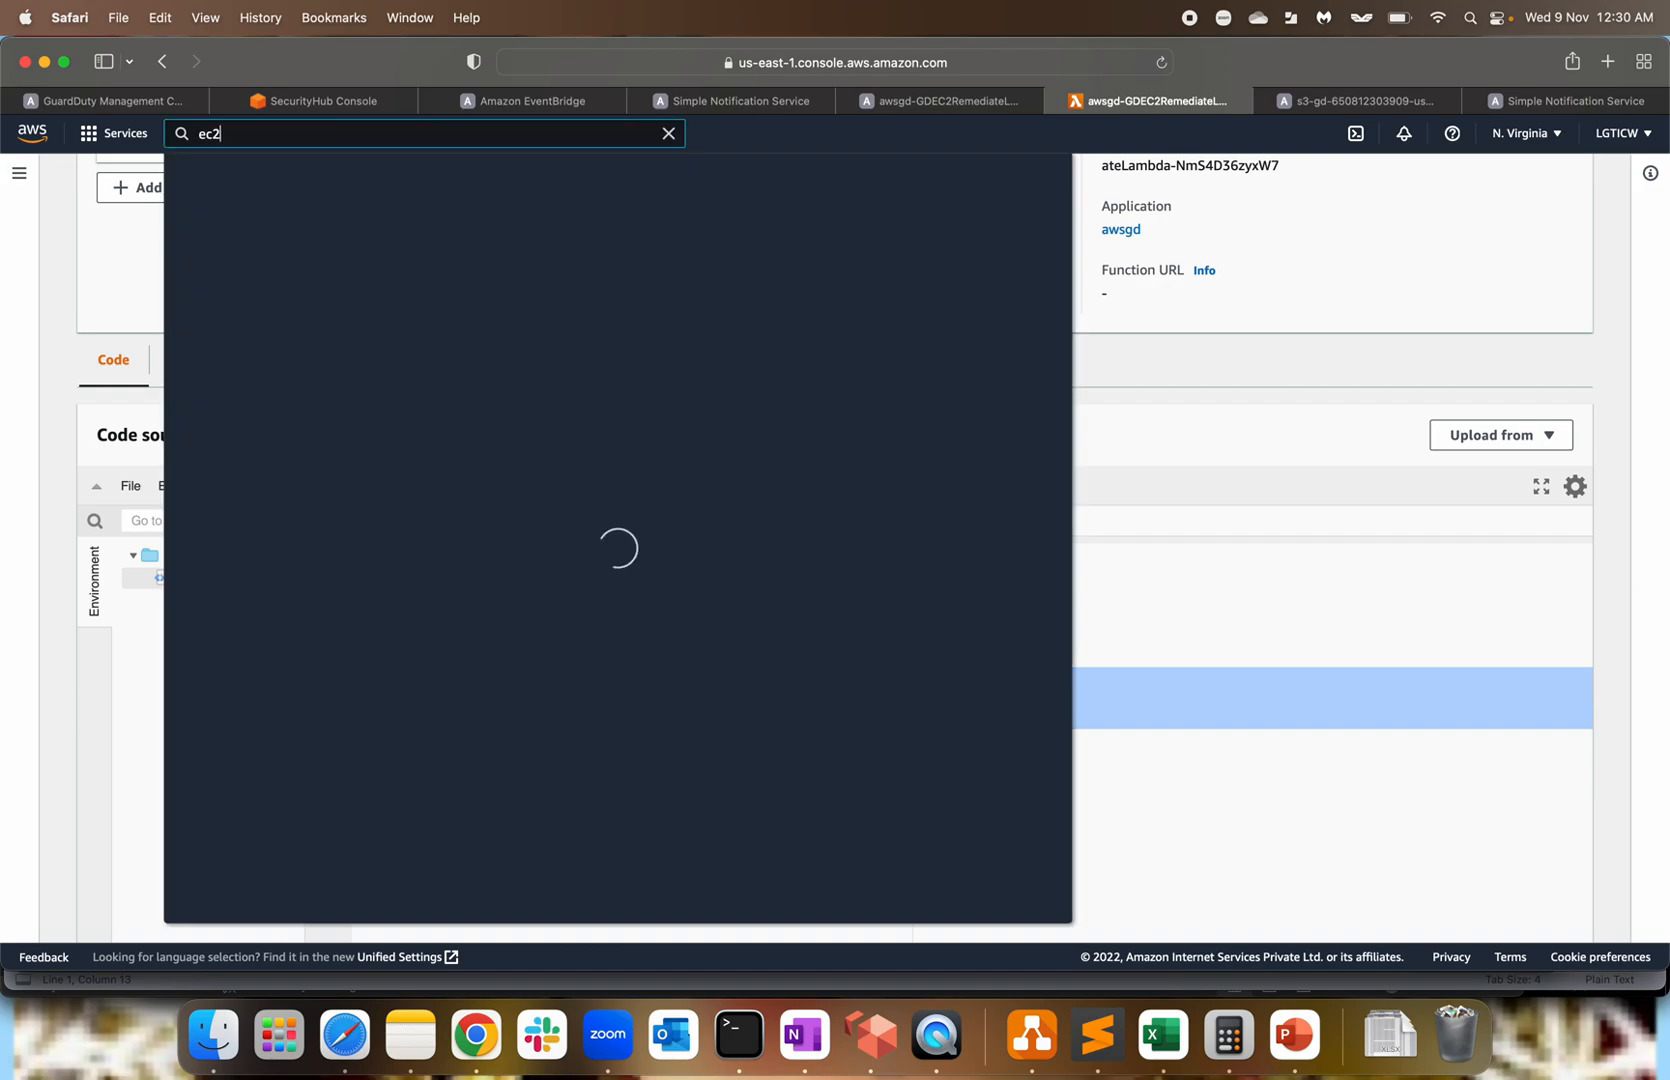
right_click(476, 282)
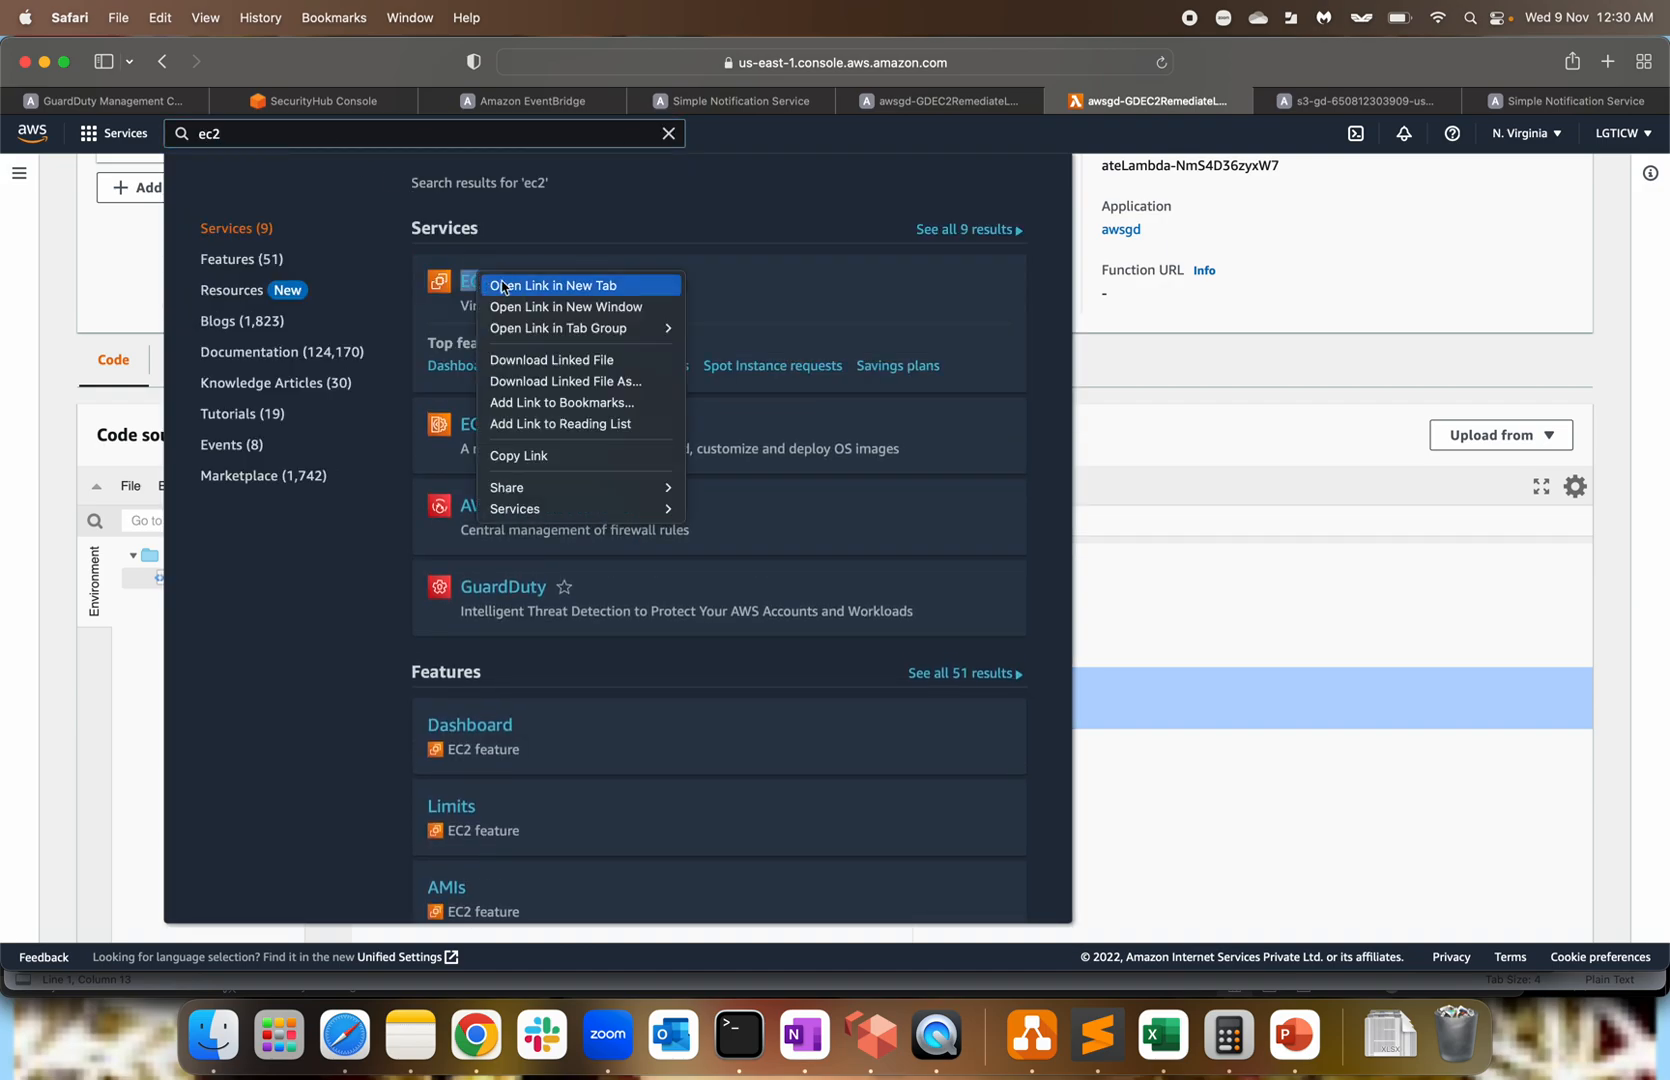
click(532, 283)
click(1224, 104)
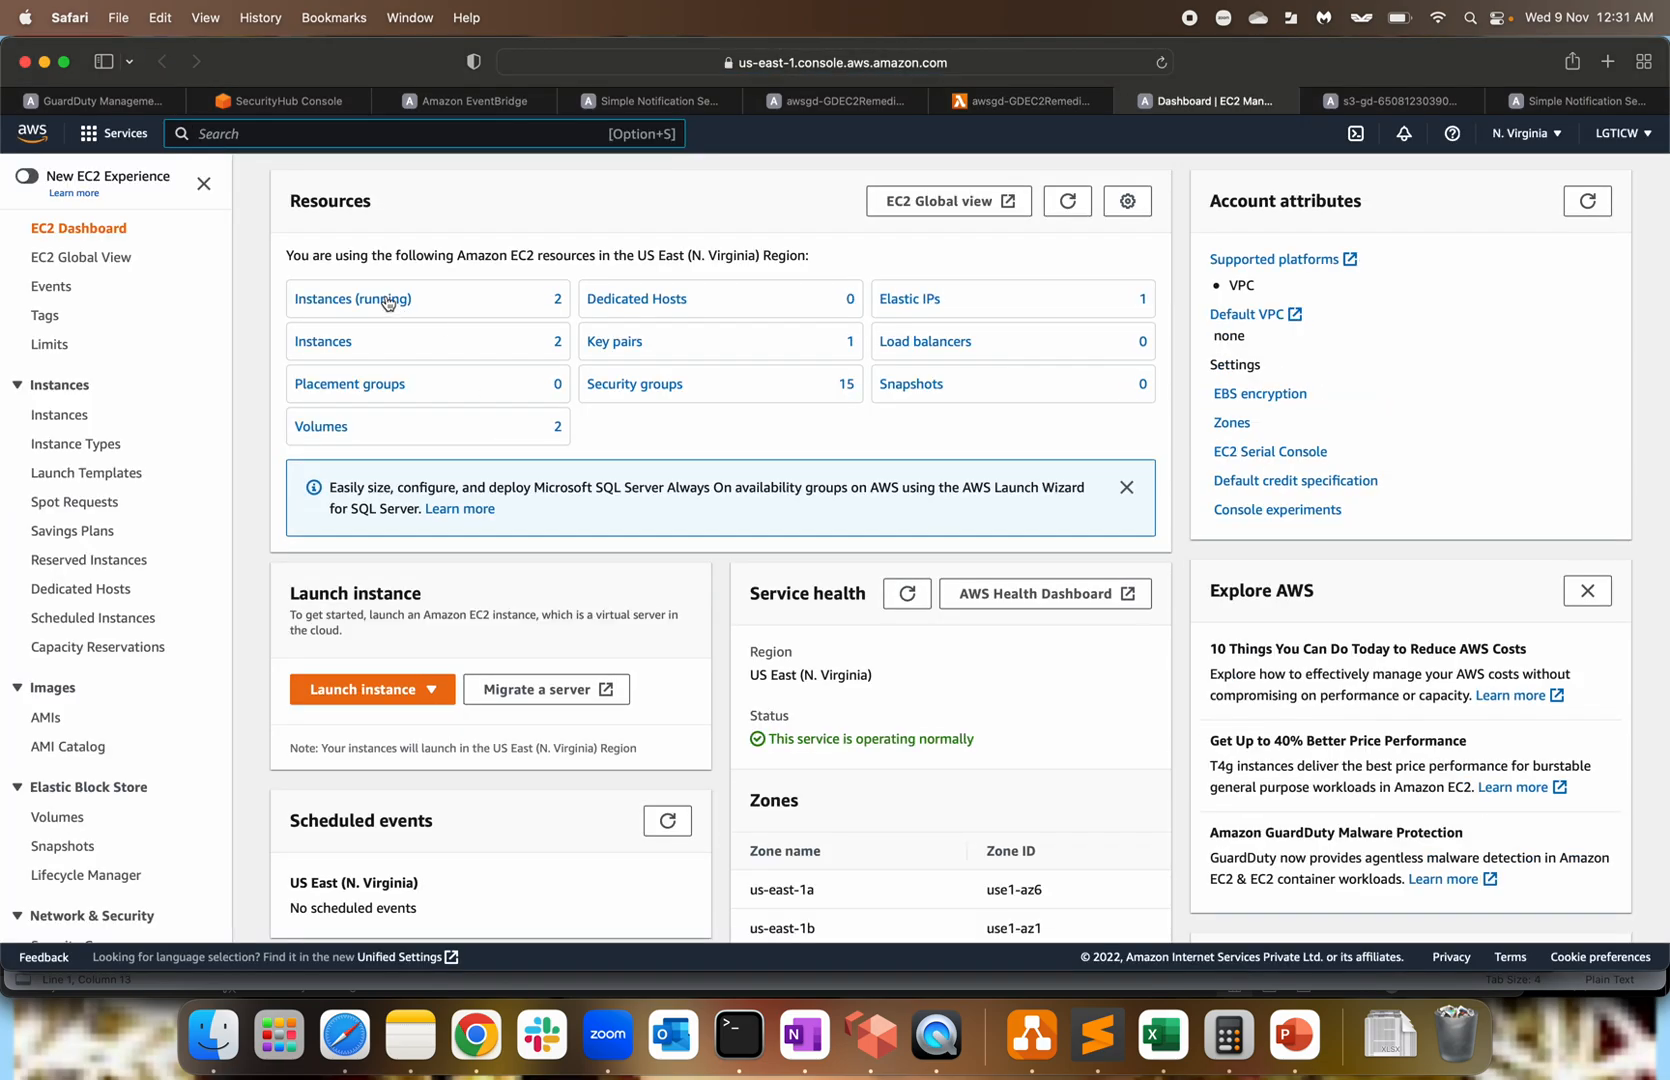
click(341, 300)
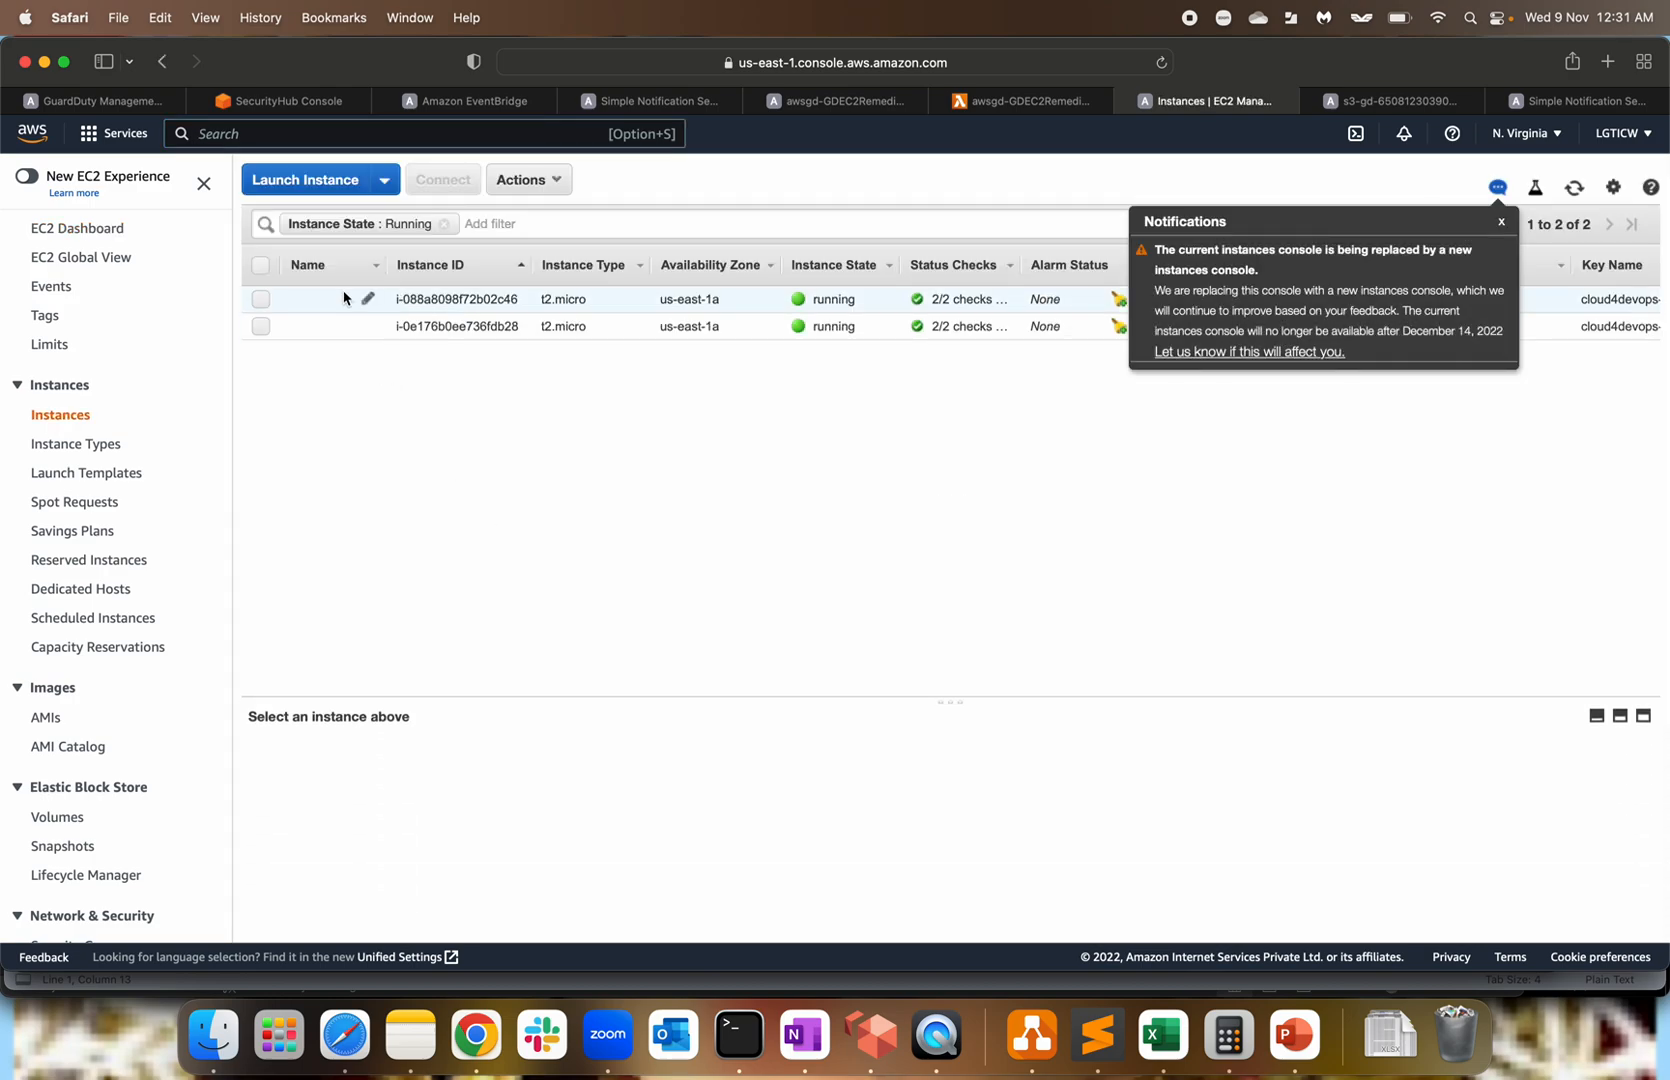
Select instance i-088a8098f72b02c46, dismiss the notification and check the instance's public IPv4 address.
click(350, 299)
click(1497, 222)
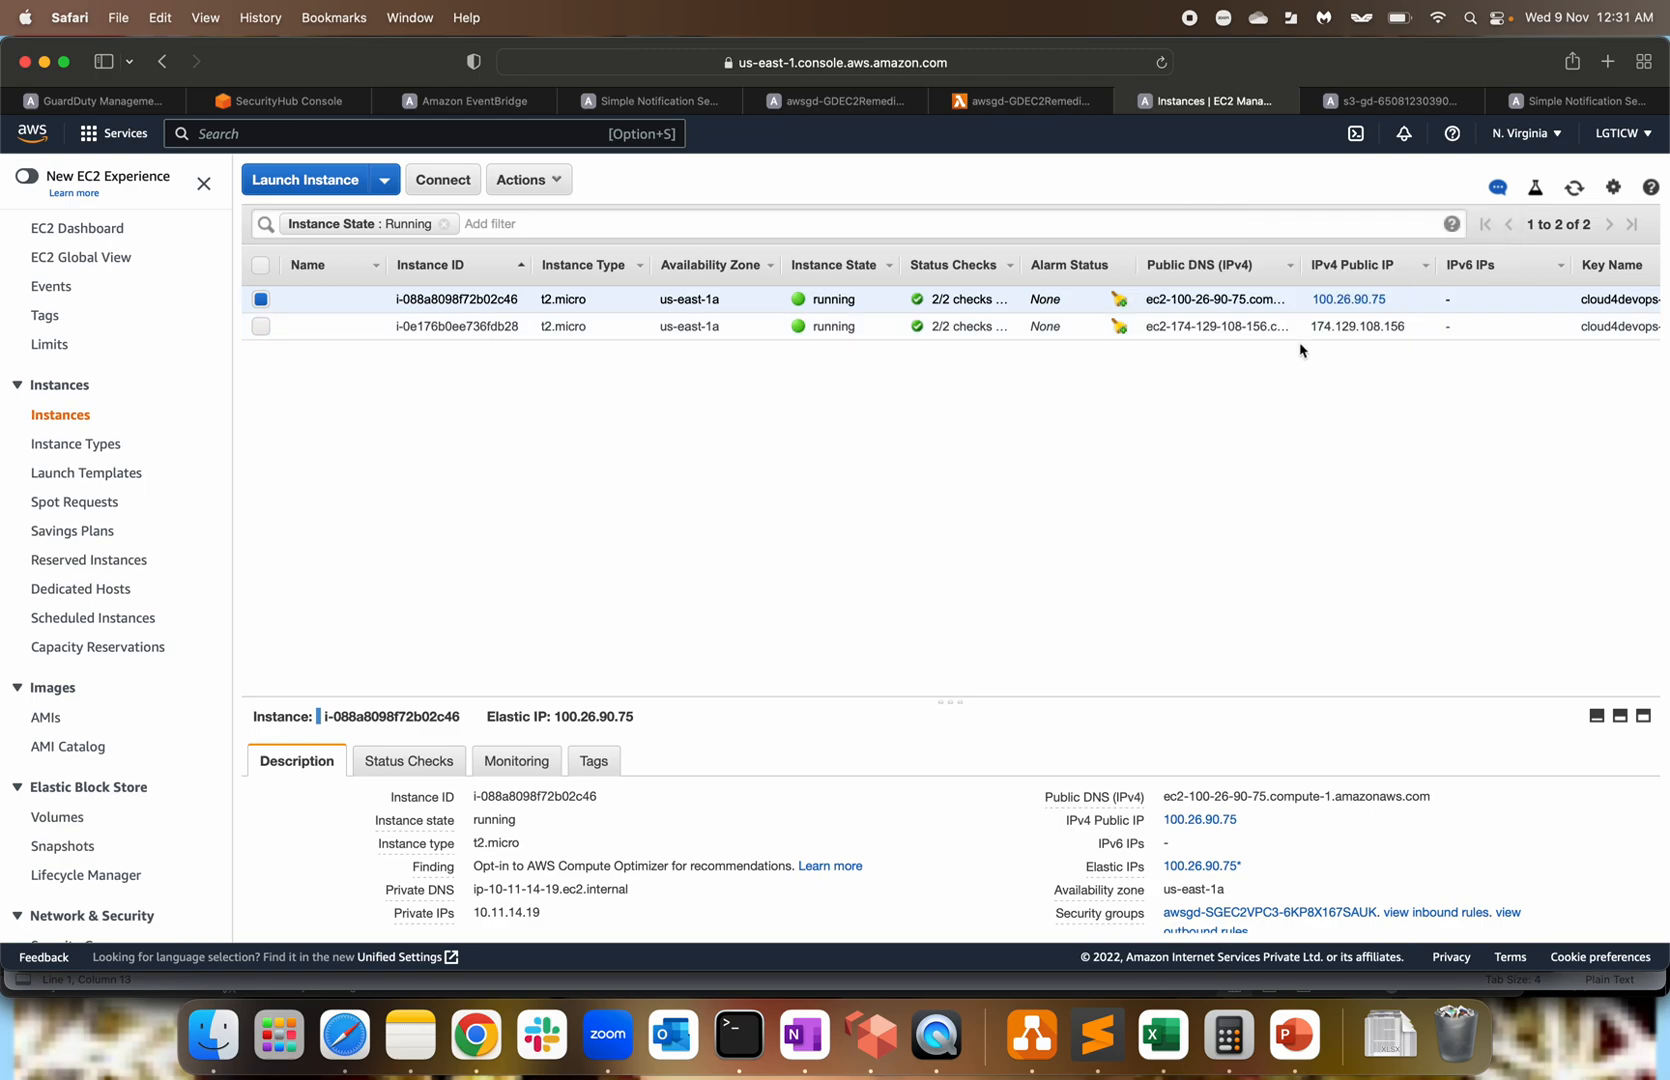
drag(1405, 300, 1261, 298)
click(1287, 467)
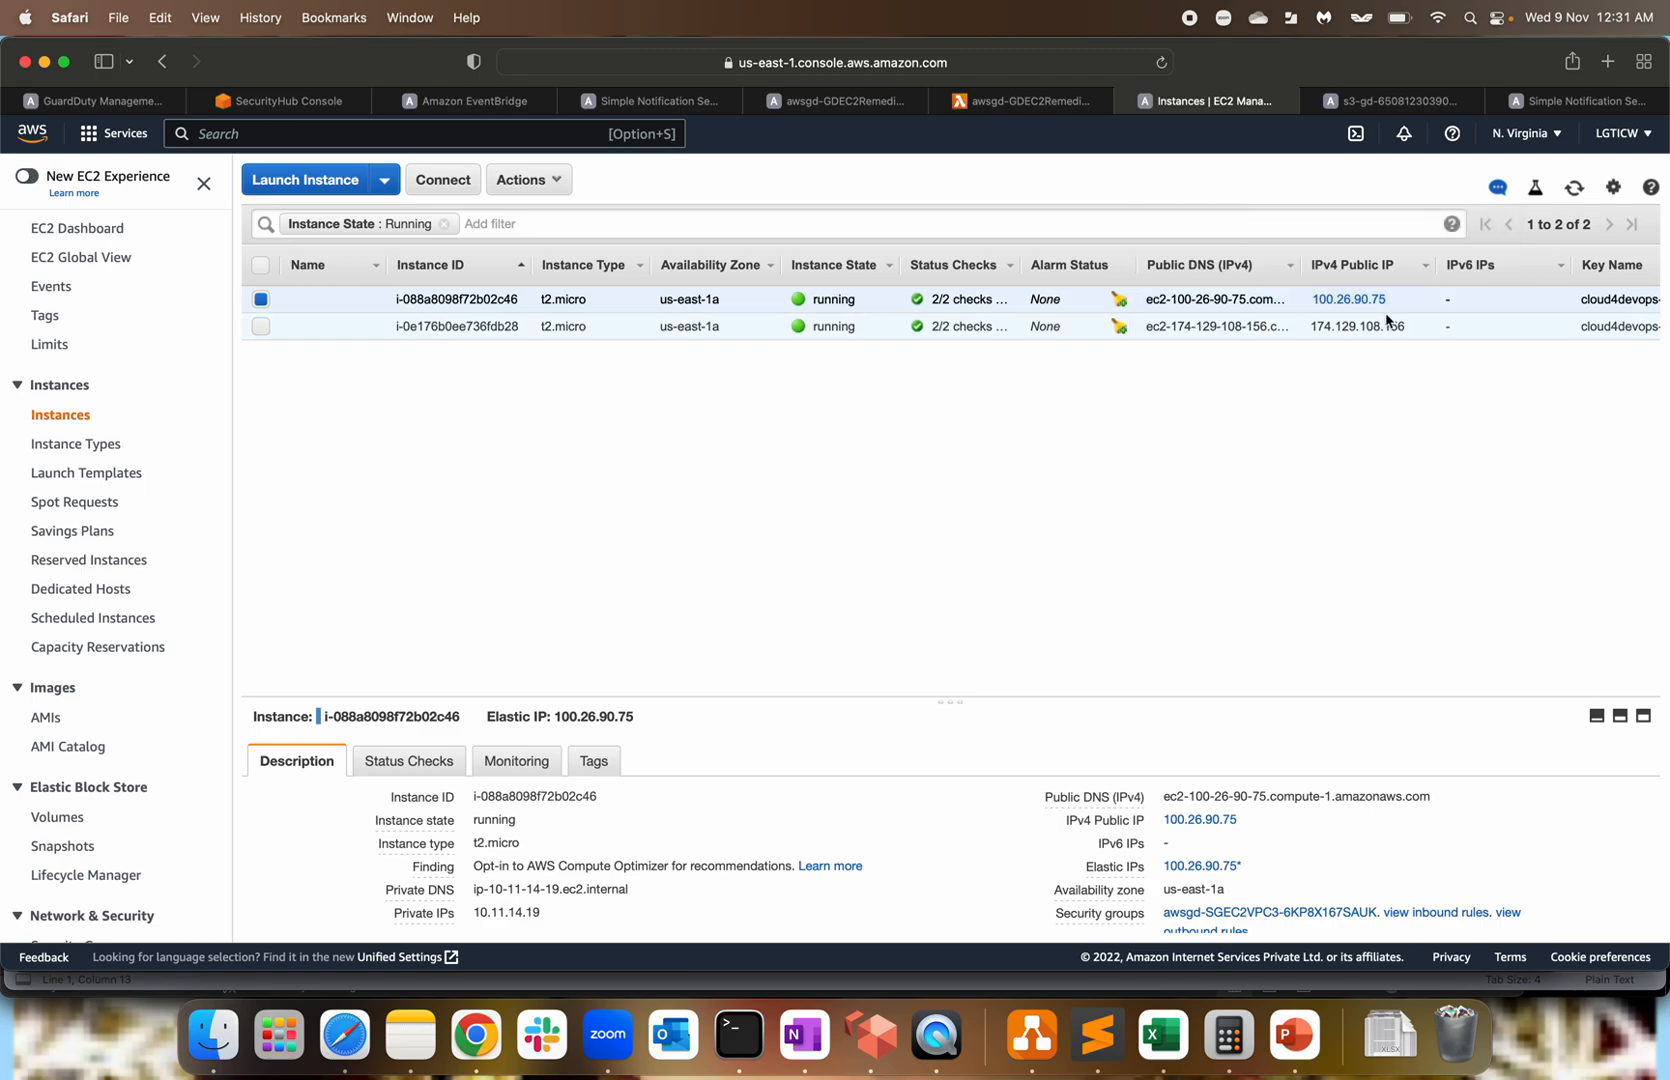
drag(1400, 299, 1305, 298)
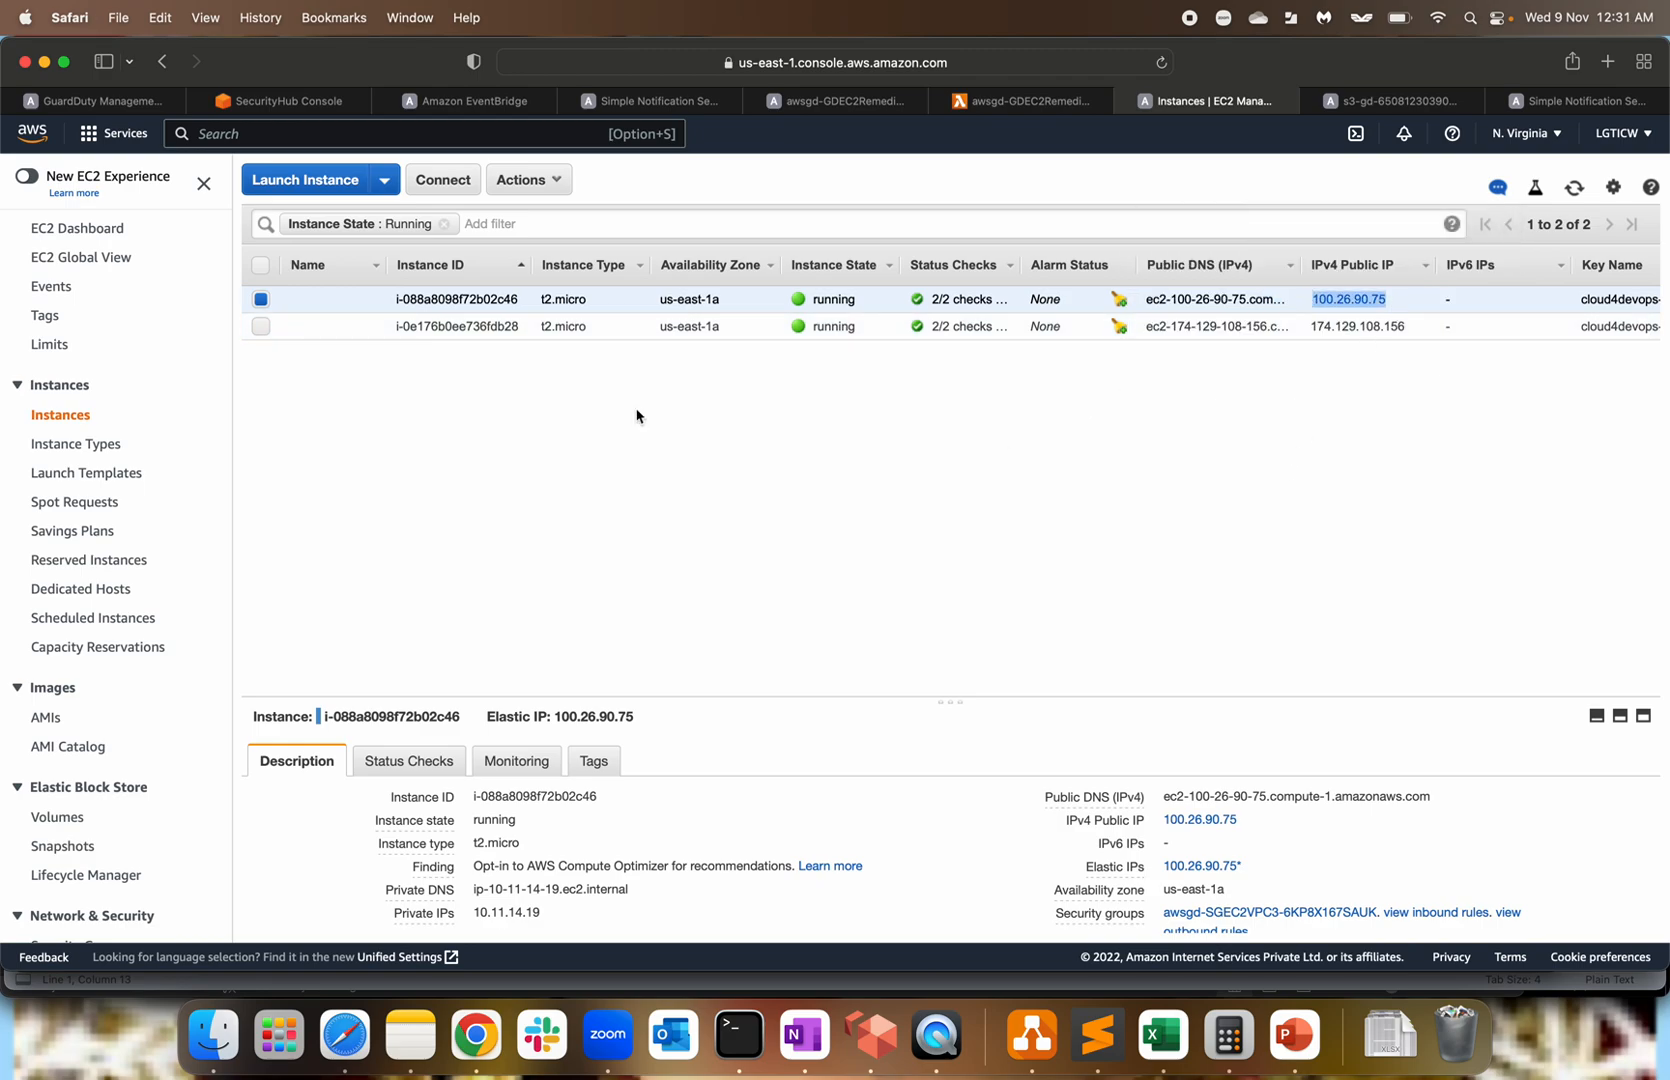
Name the instance i-088a8098f72b02c46 "malicious".
click(372, 299)
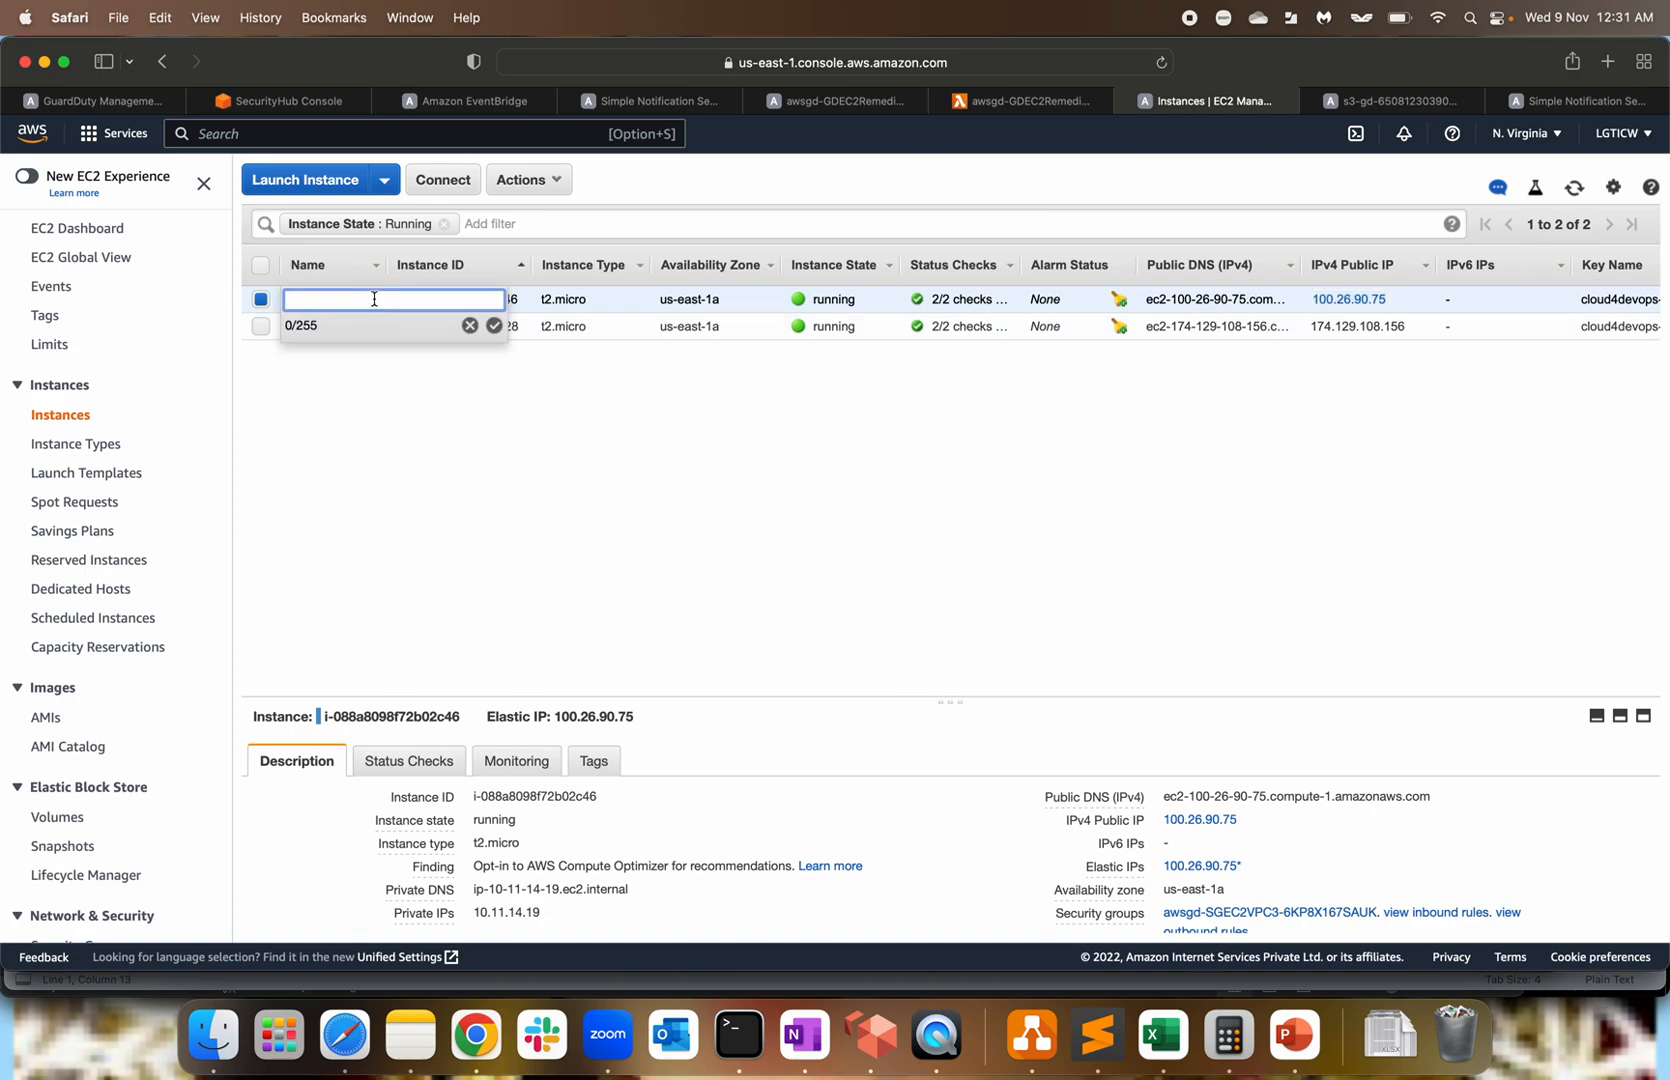
text(malicious)
click(494, 330)
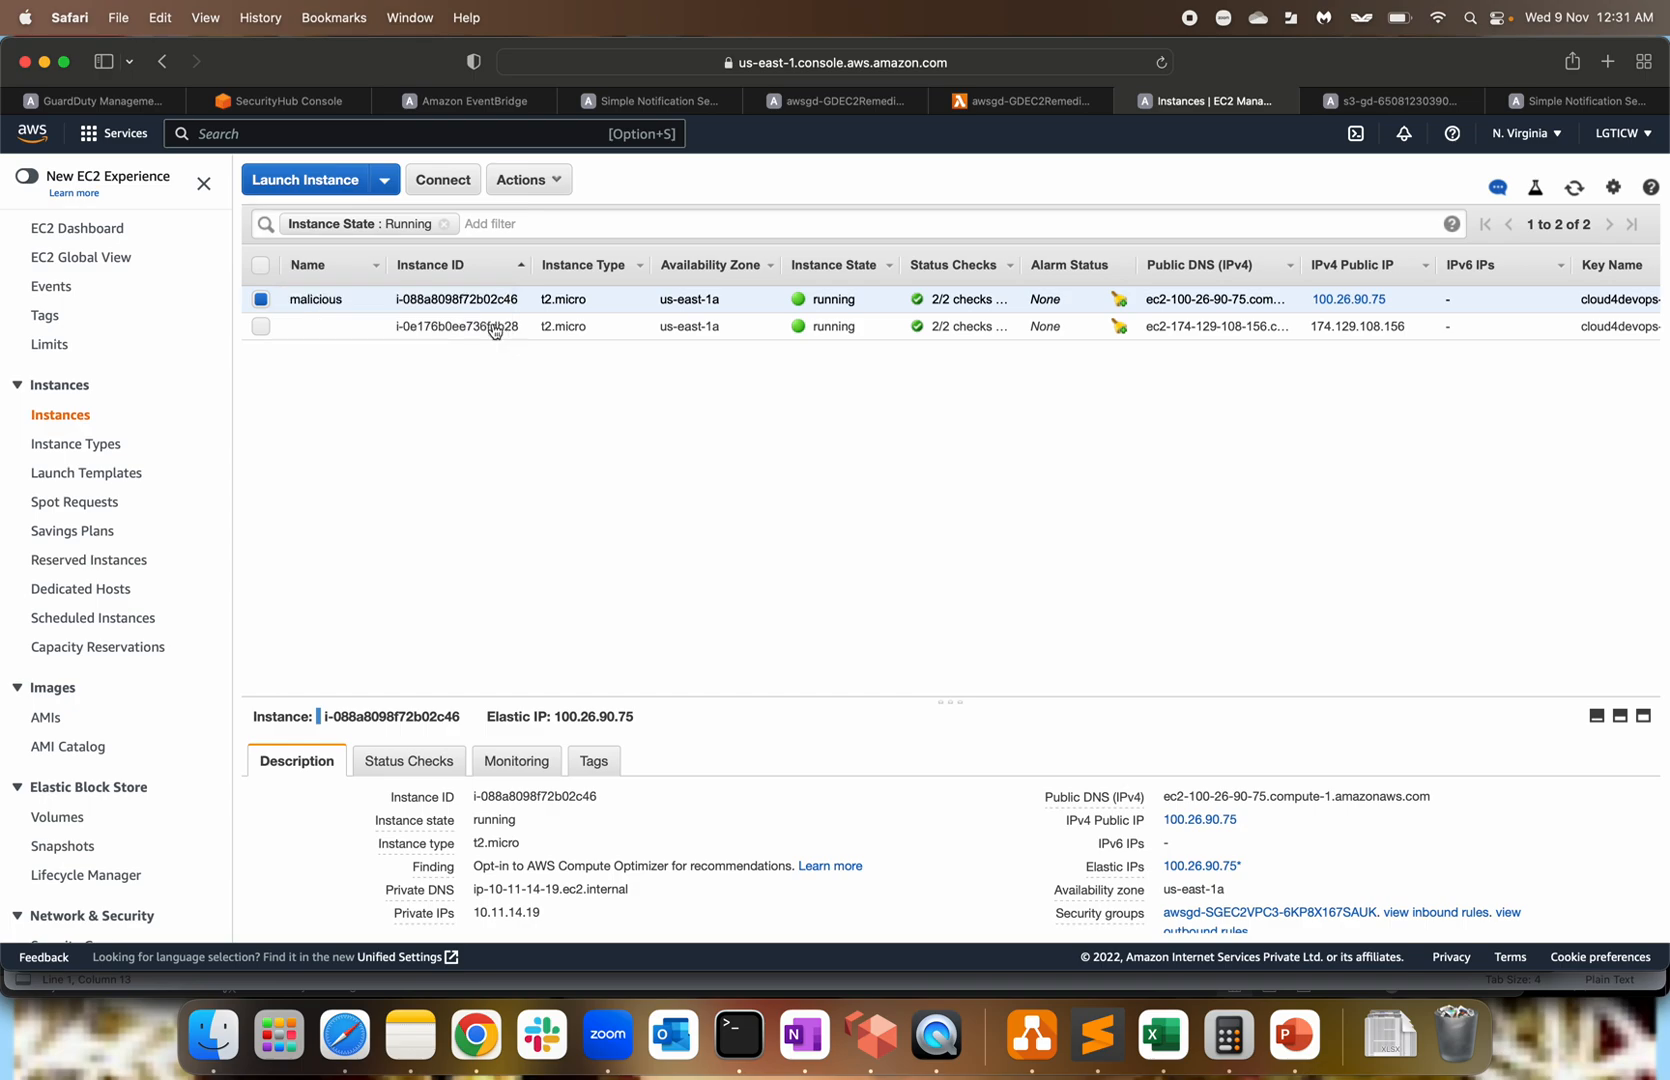
Name the instance i-0e176b0ee736fdb28 "compromised".
click(372, 327)
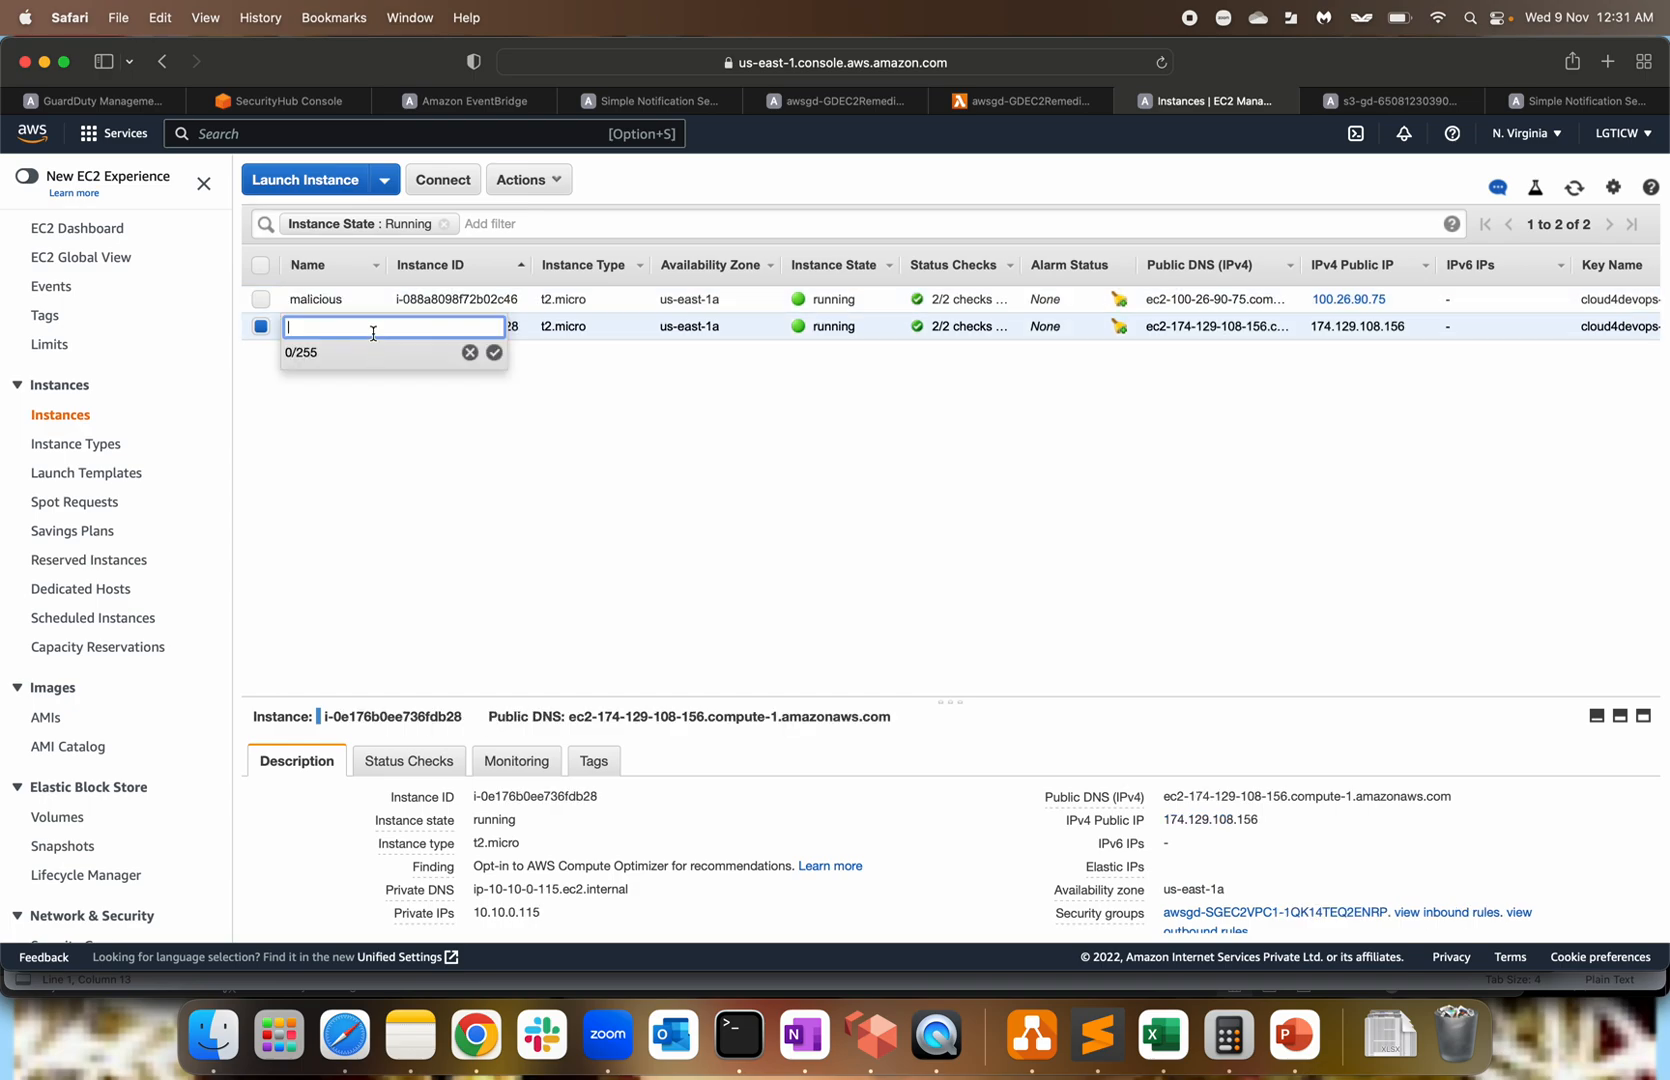
text(compromised)
click(494, 352)
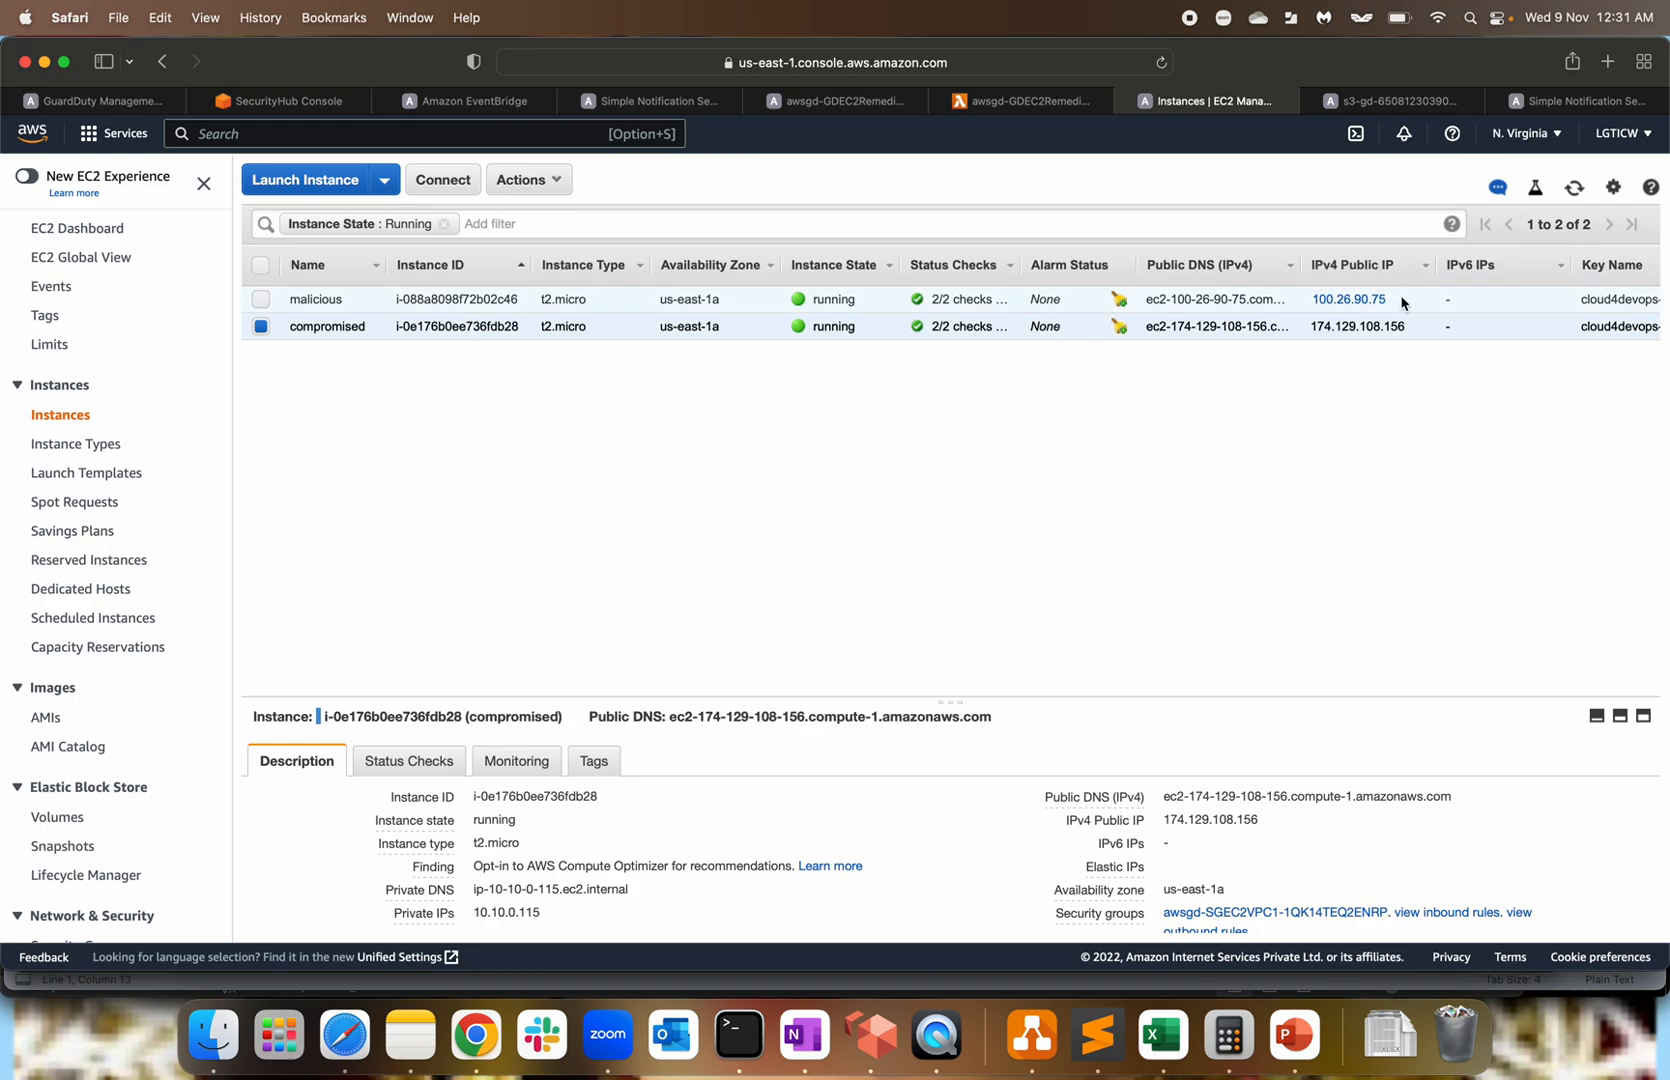
Replace the contents of threatlist.txt in Sublime Text with the malicious instance's public IP, 100.26.90.75, and save the file.
drag(1401, 301, 1309, 291)
key(super+c)
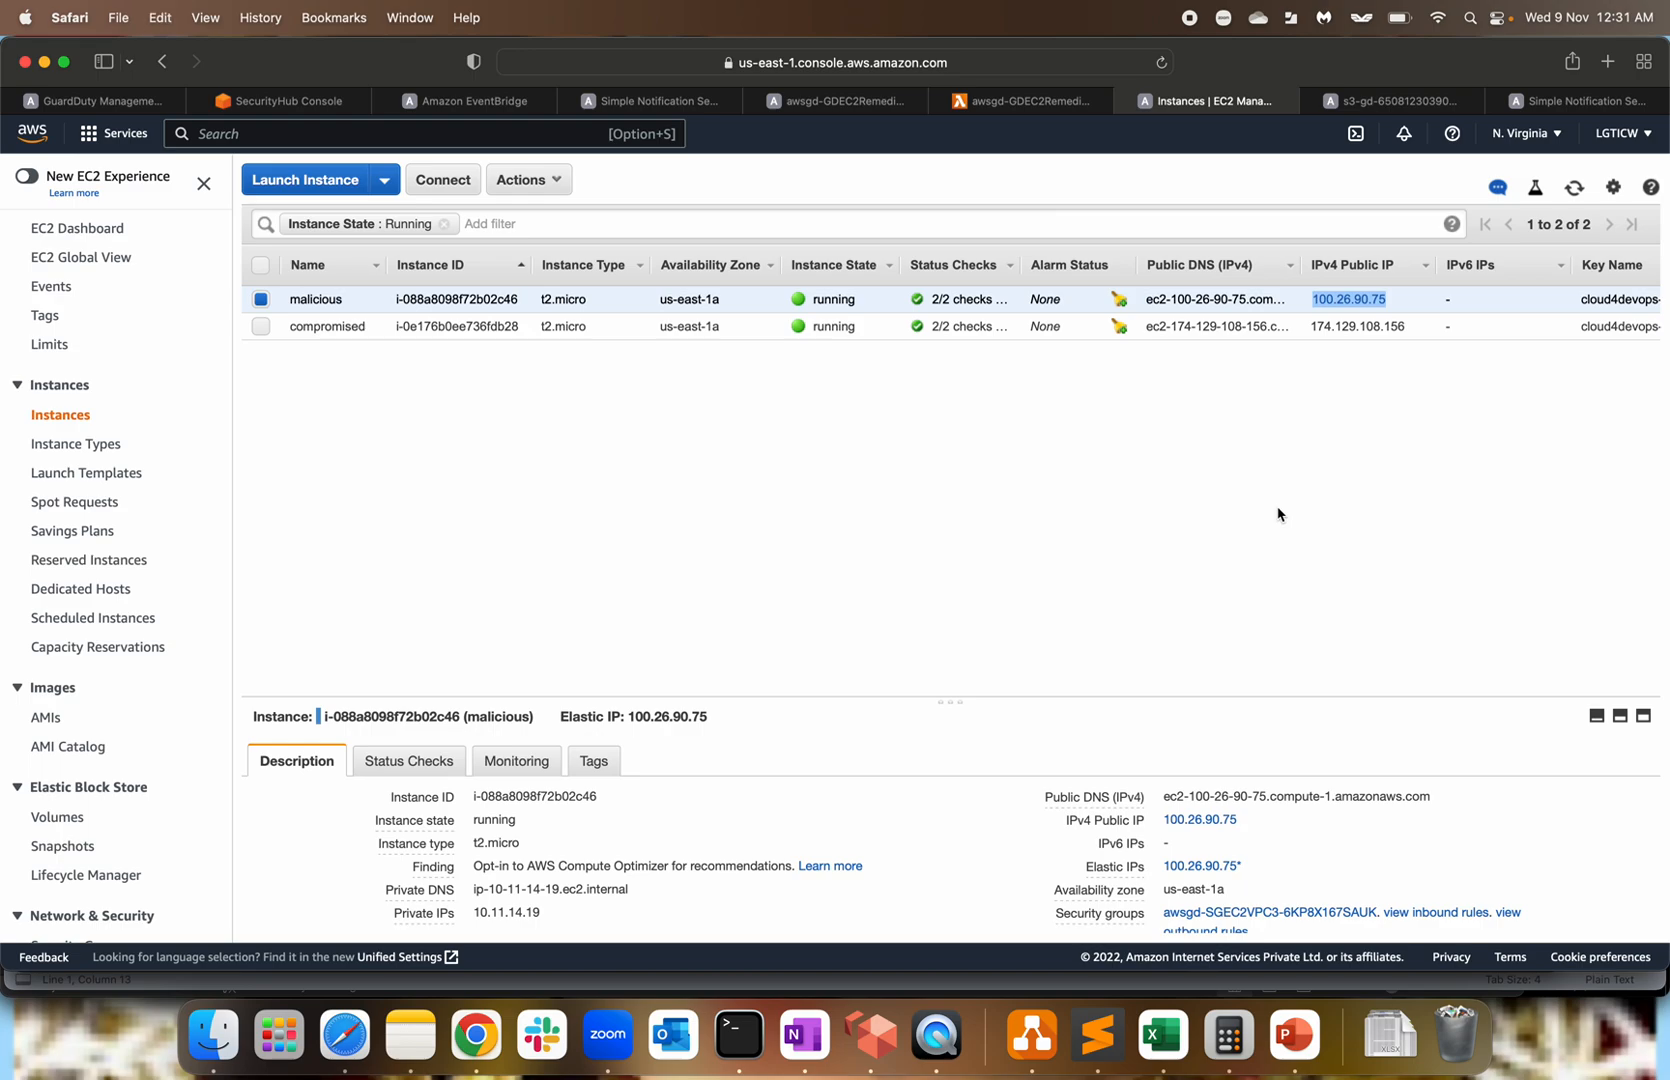
click(1097, 1036)
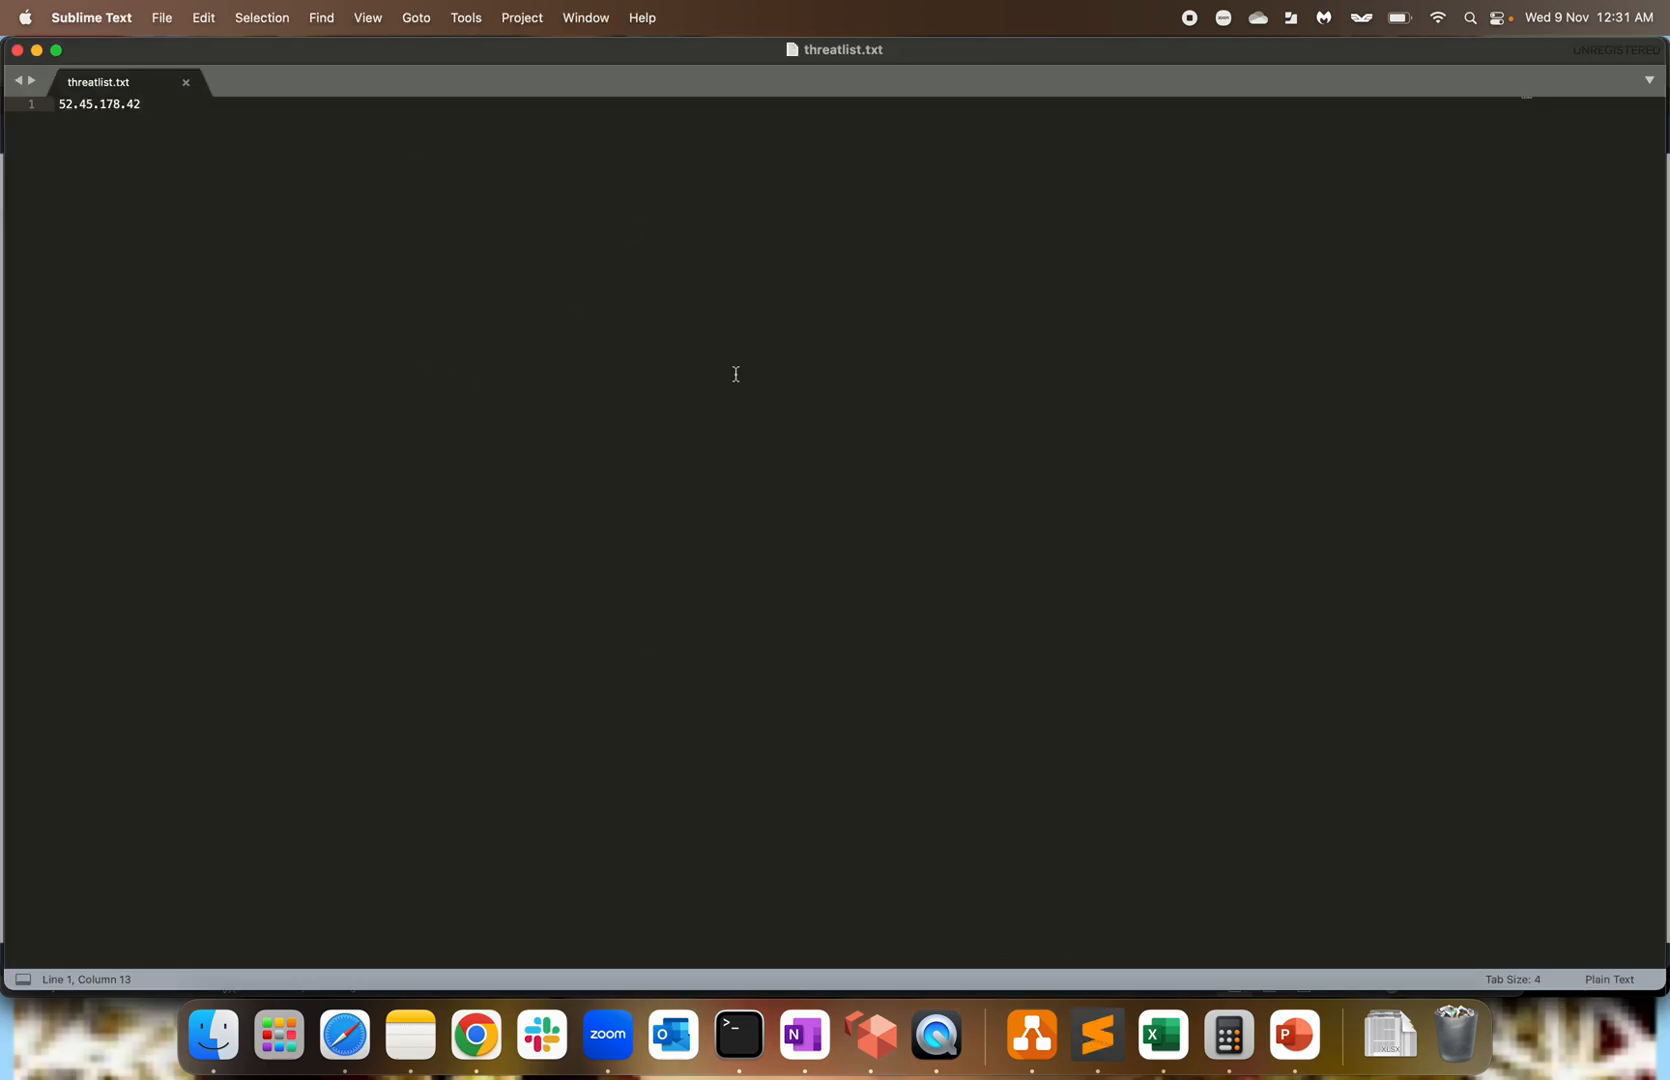
key(super+a)
key(super+v)
key(super+s)
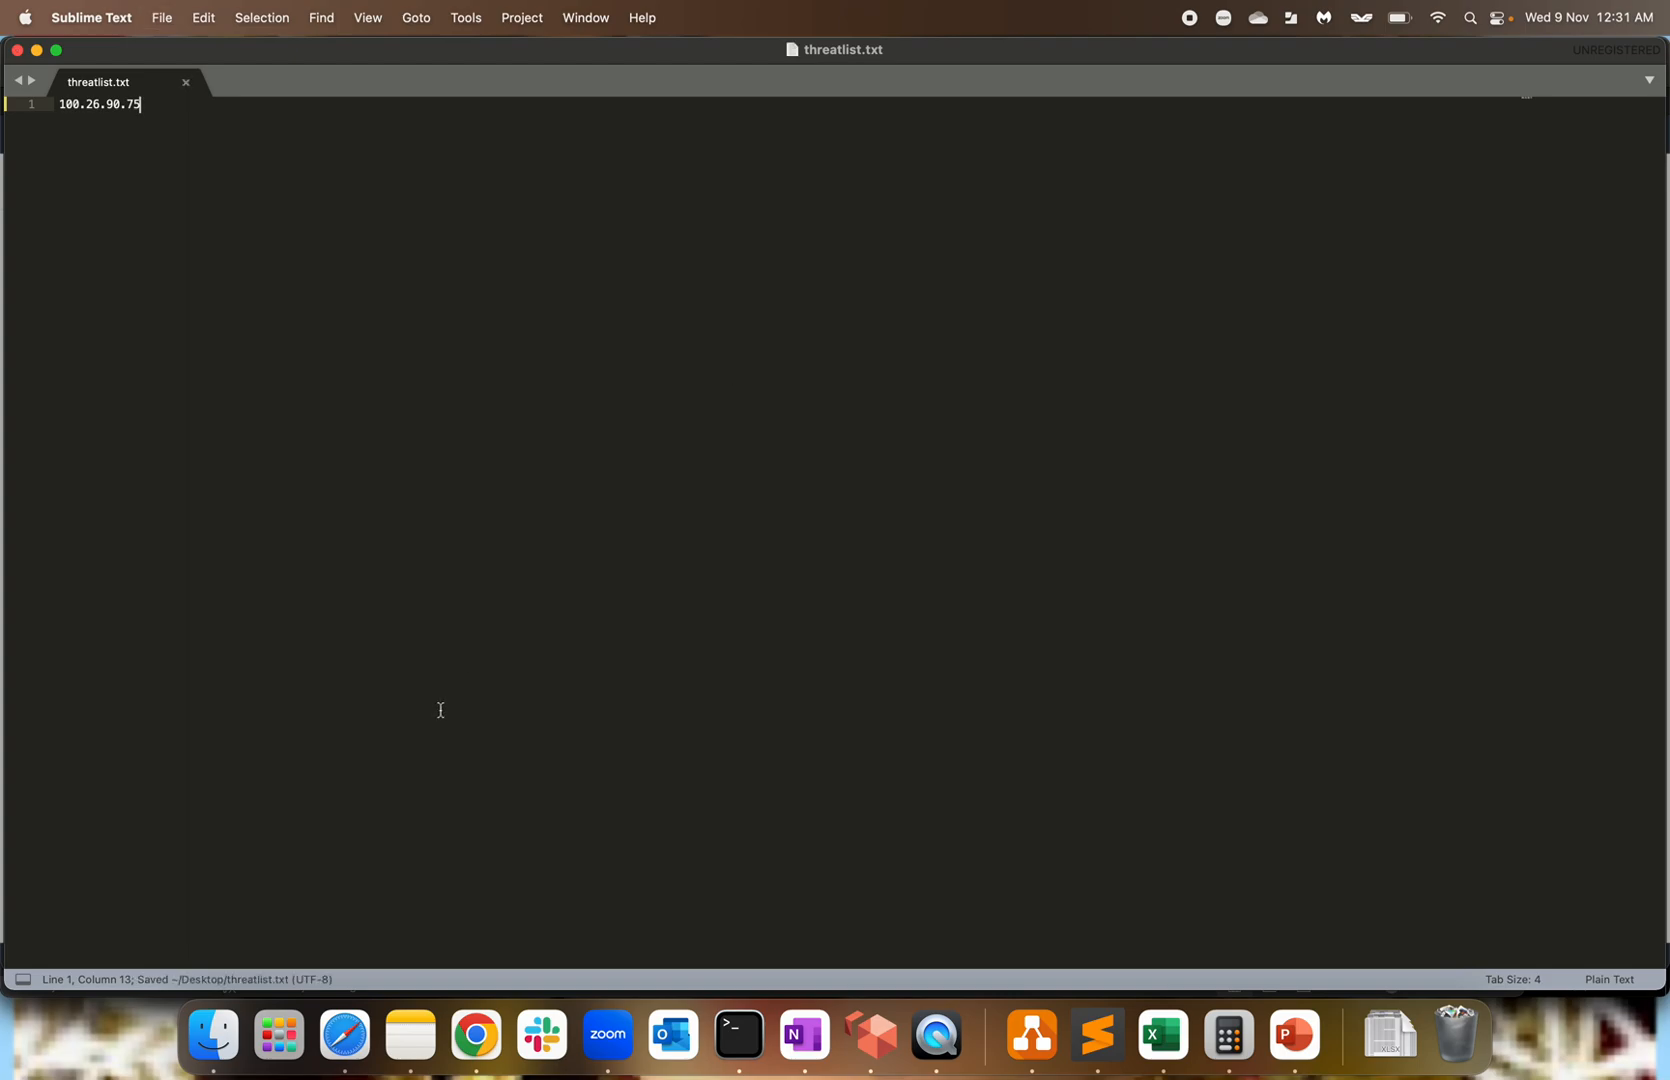
Switch back to Safari, upload threatlist.txt from the Desktop to the GuardDuty S3 bucket and close the upload status page.
click(345, 1036)
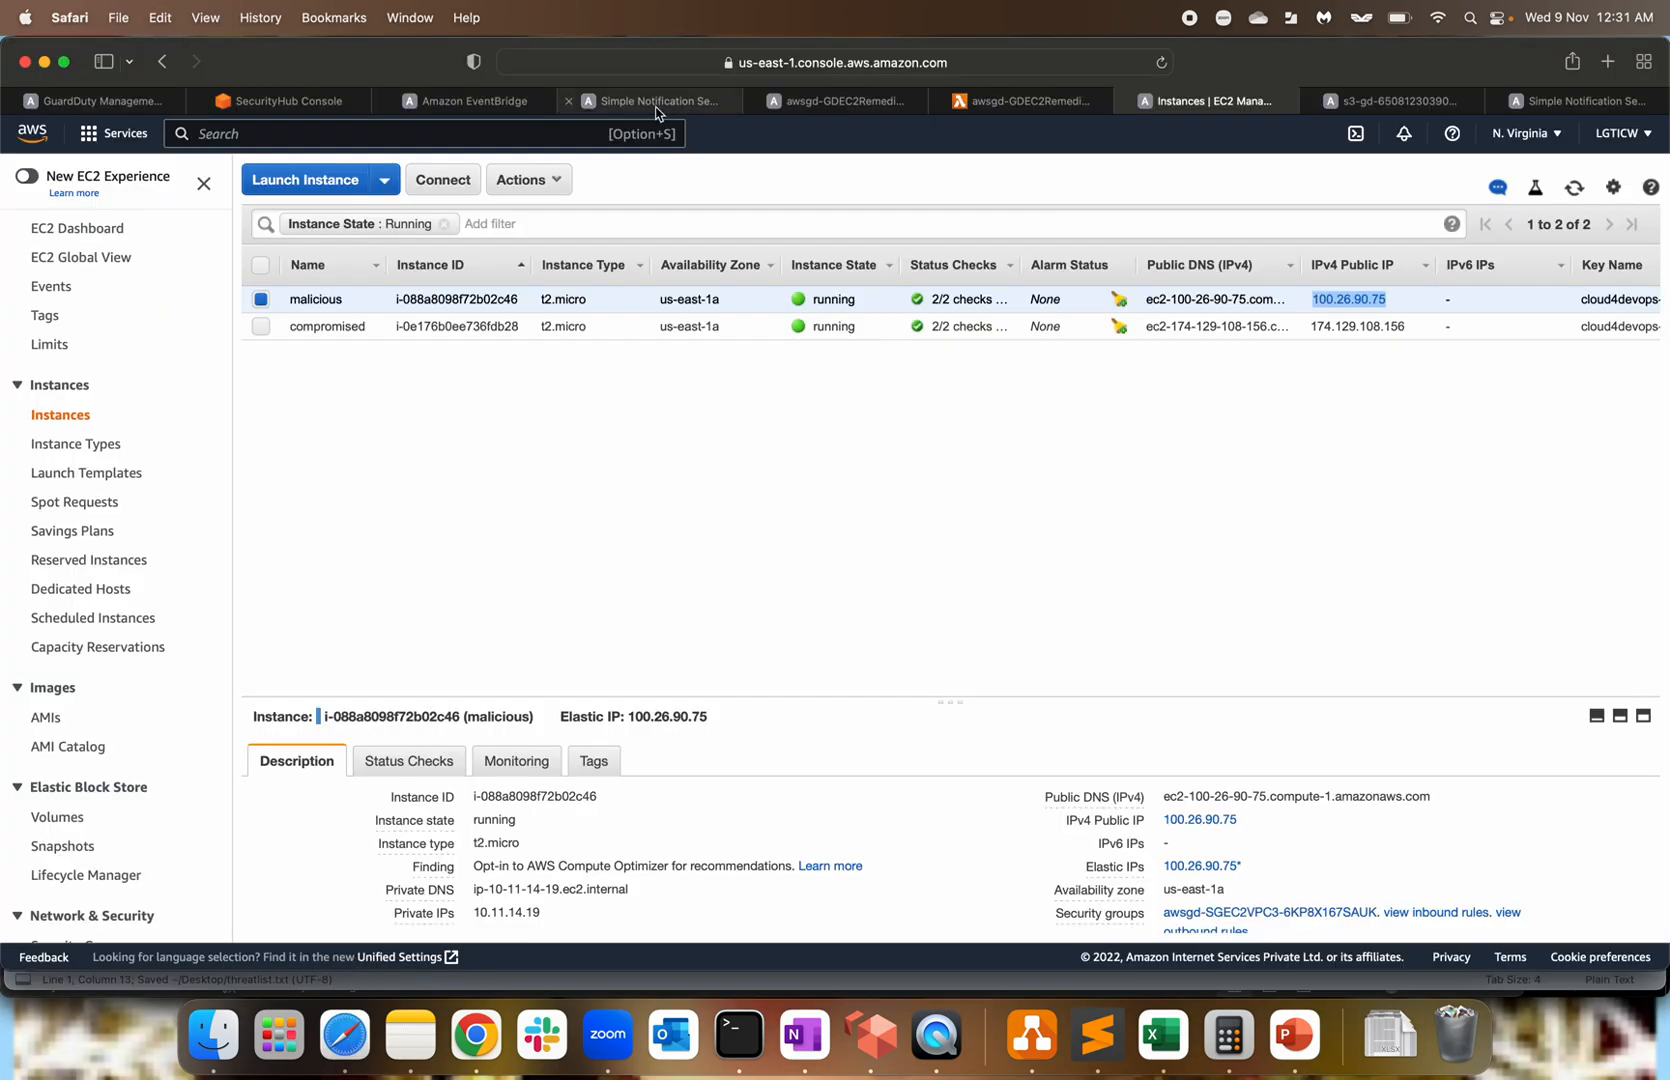
click(1388, 100)
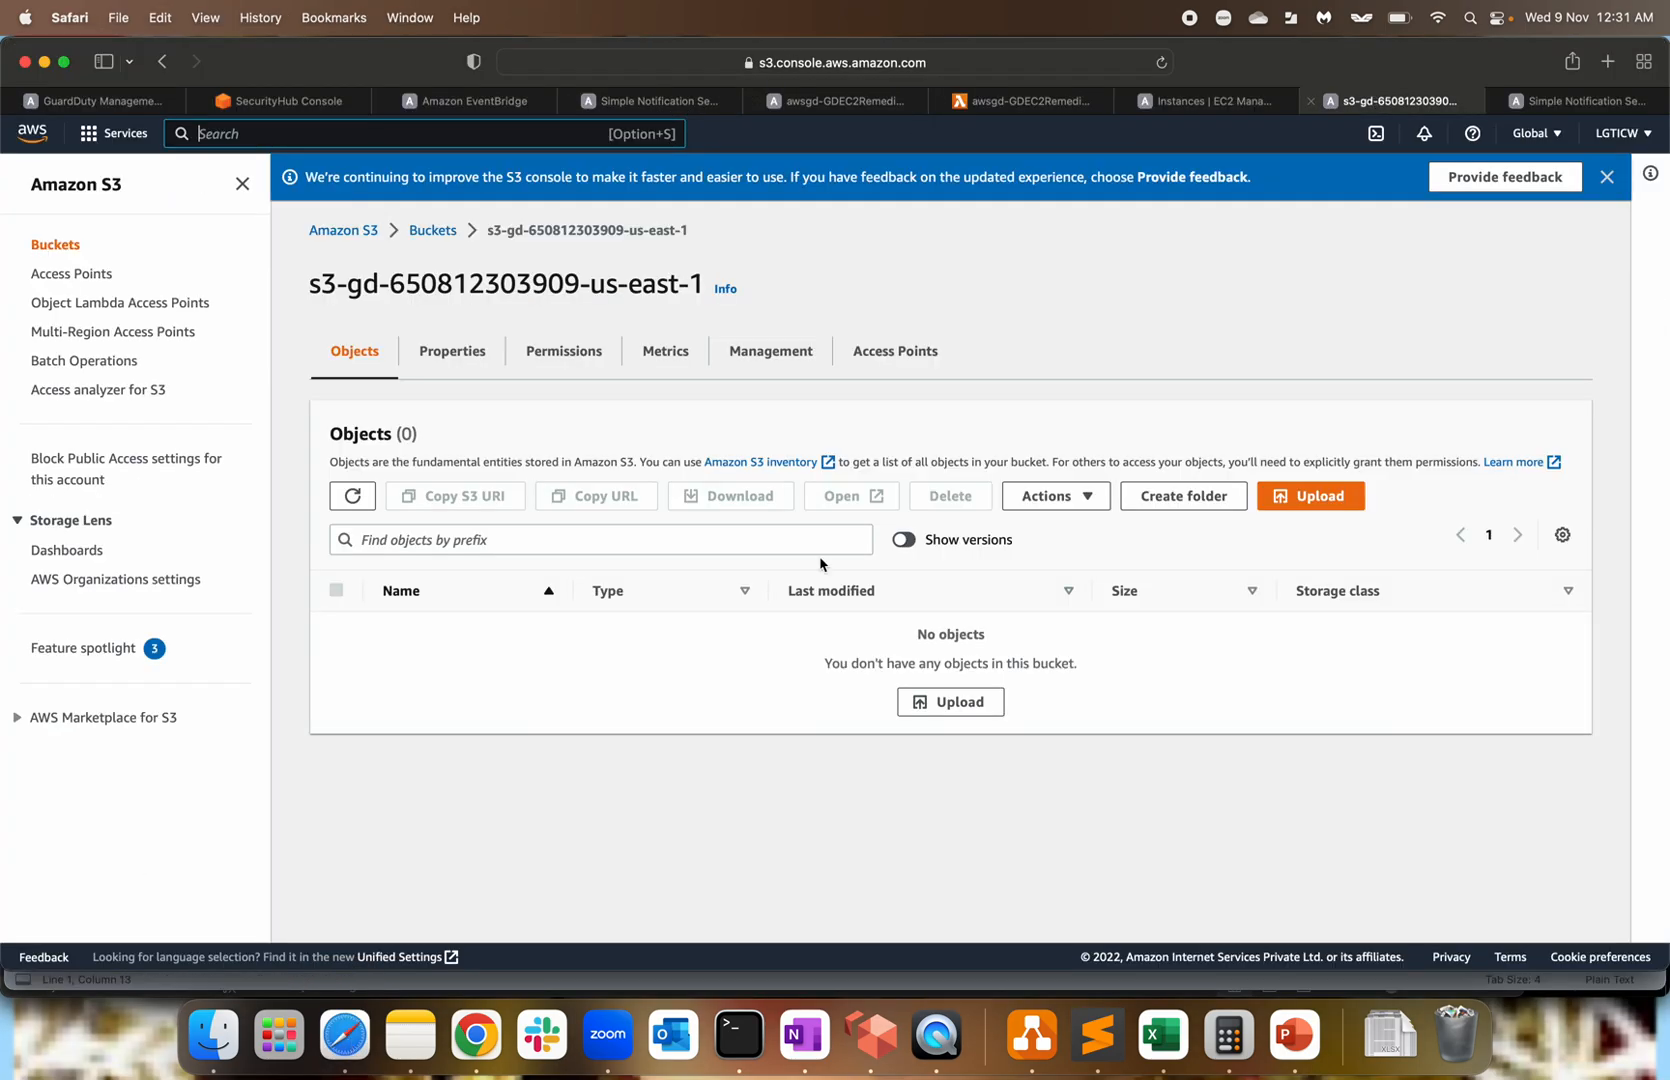
click(955, 702)
click(765, 474)
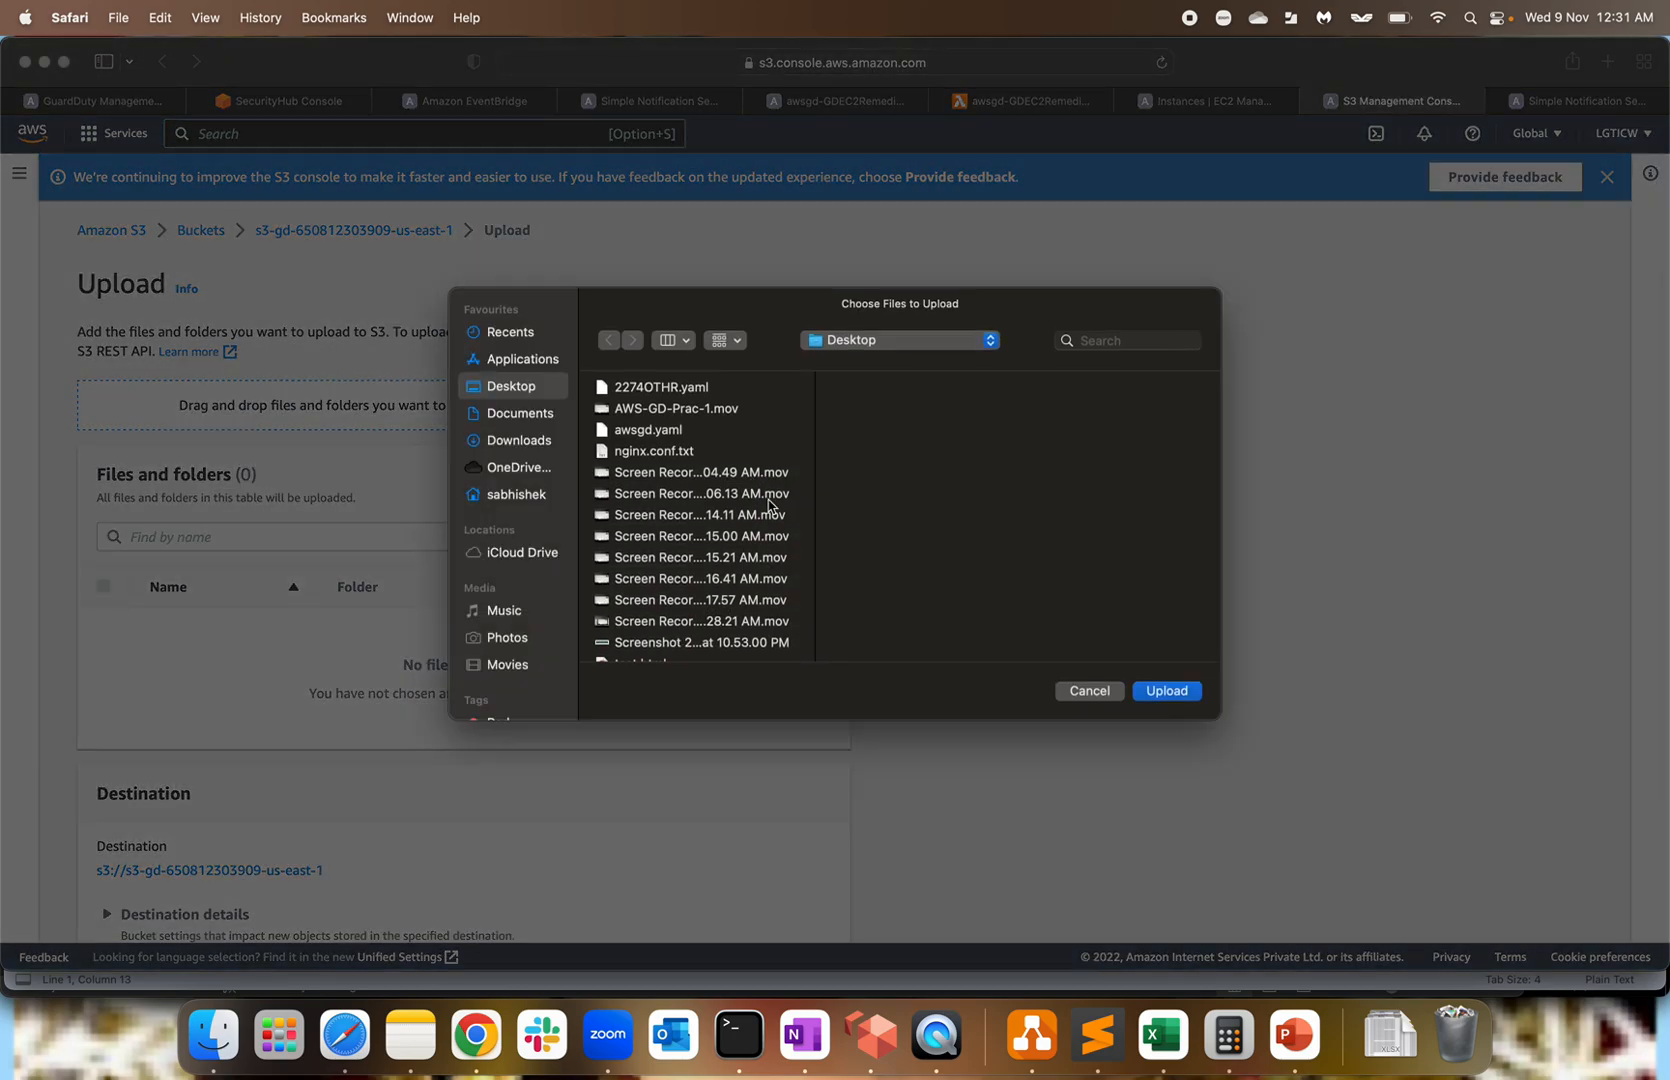
click(1087, 690)
click(652, 470)
scroll(670, 555, down, 3)
double_click(648, 642)
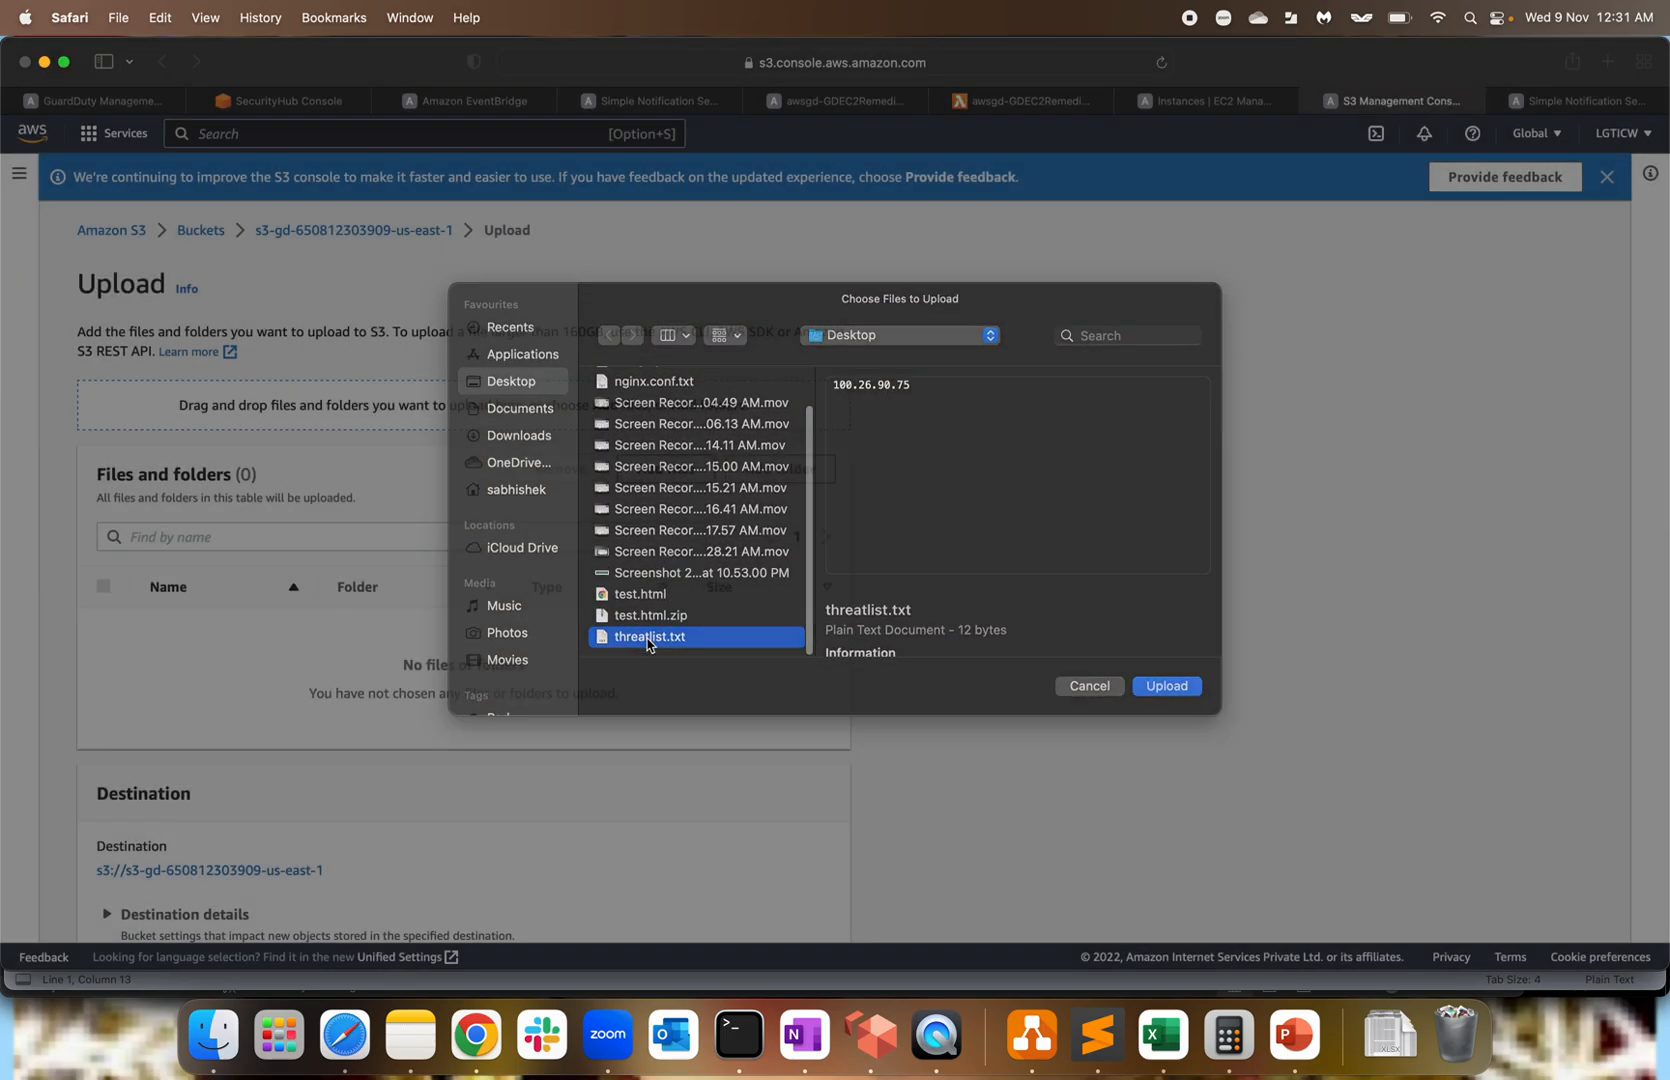
scroll(800, 690, down, 3)
click(808, 906)
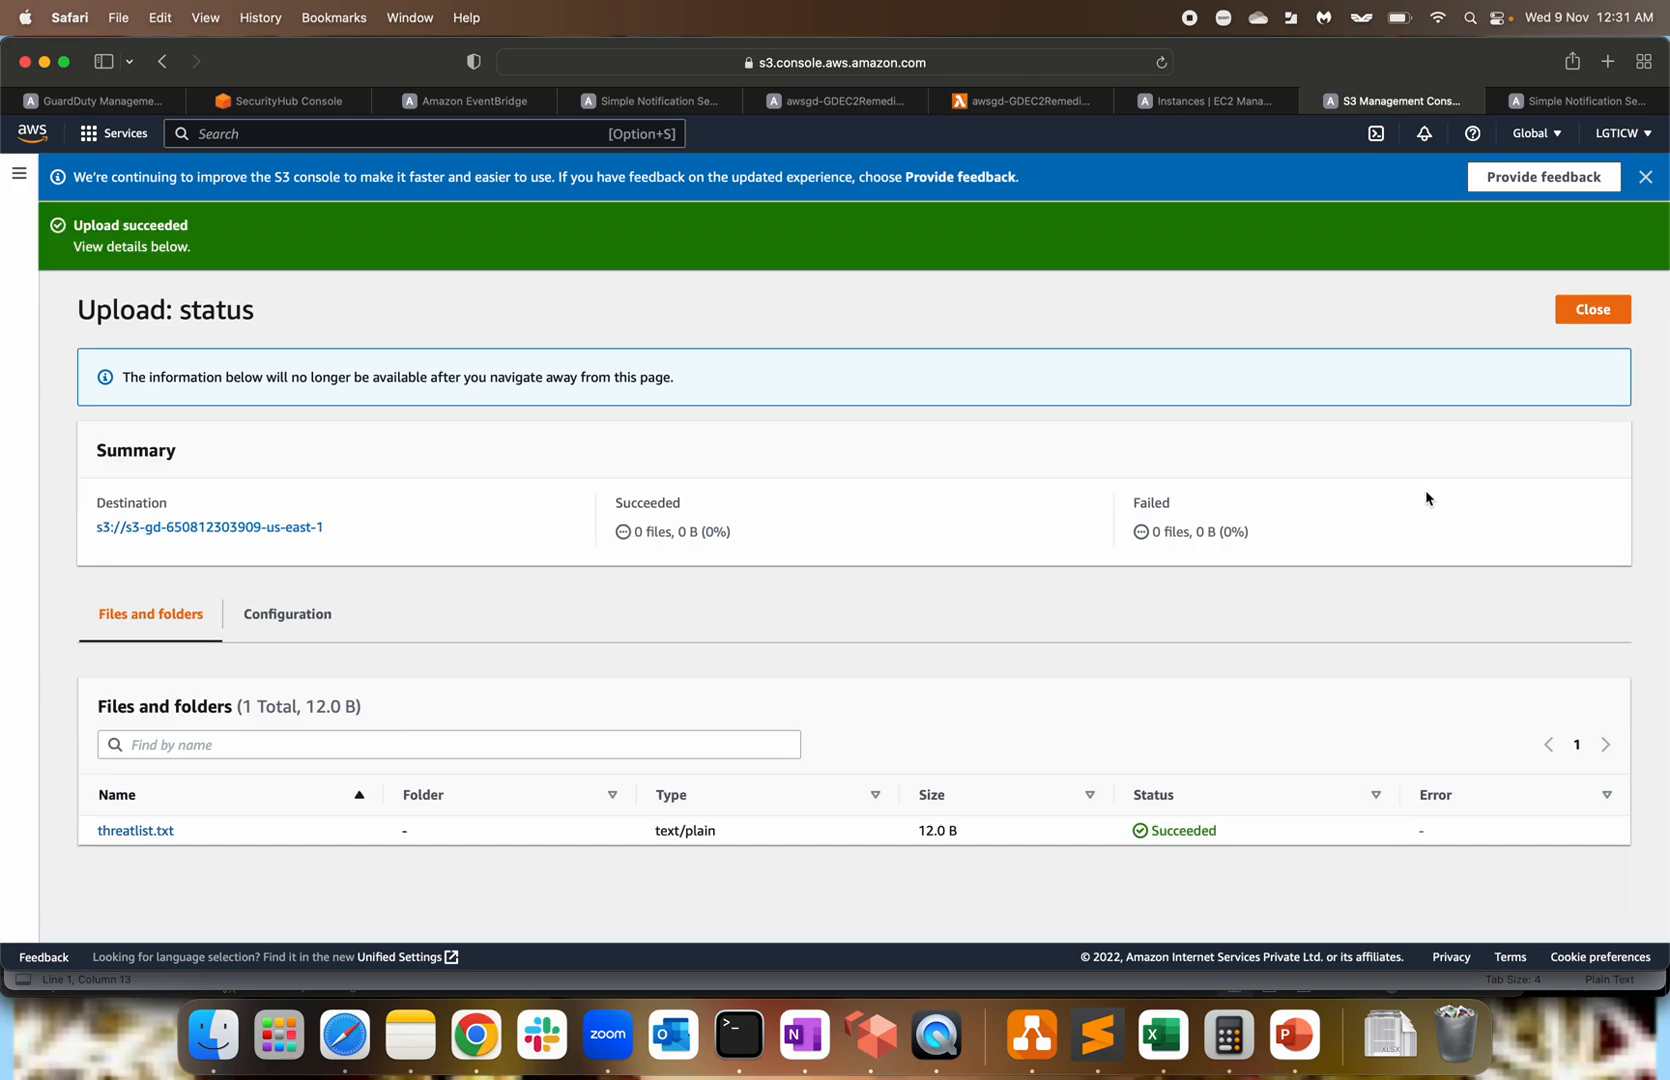
click(1592, 309)
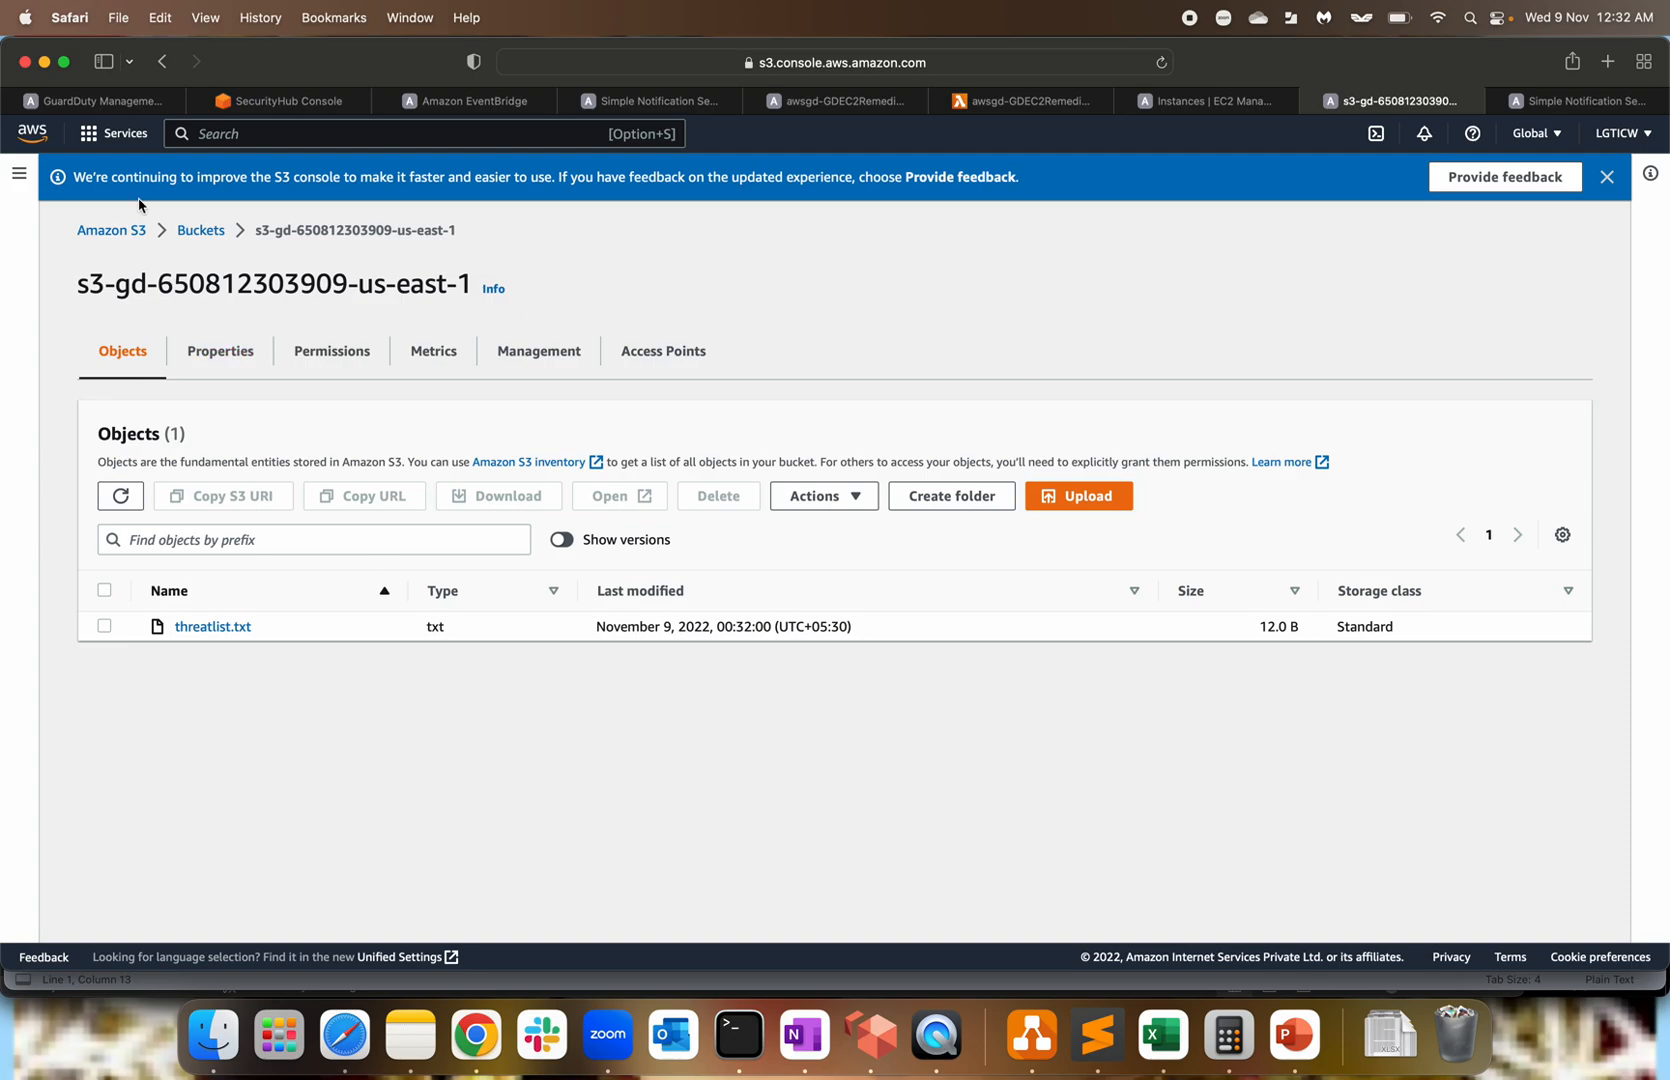
Open GuardDuty list management and examine the trusted IP lists and threat IP lists sections.
click(104, 104)
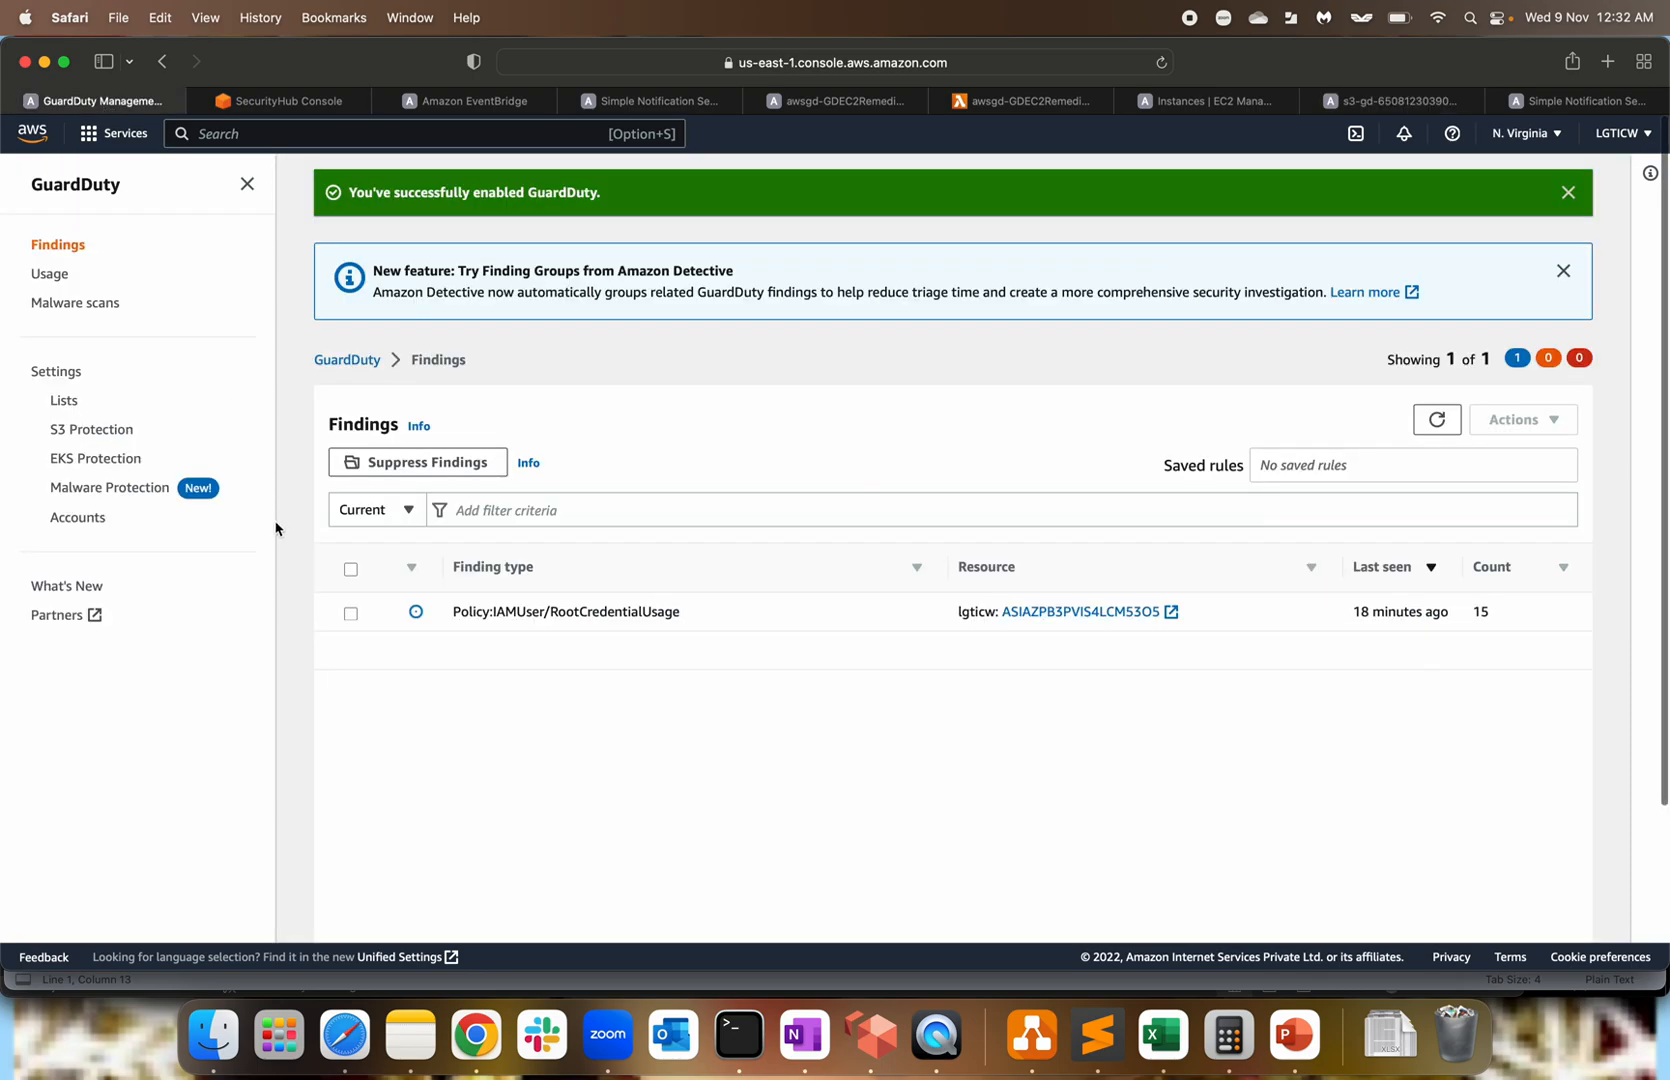
click(63, 405)
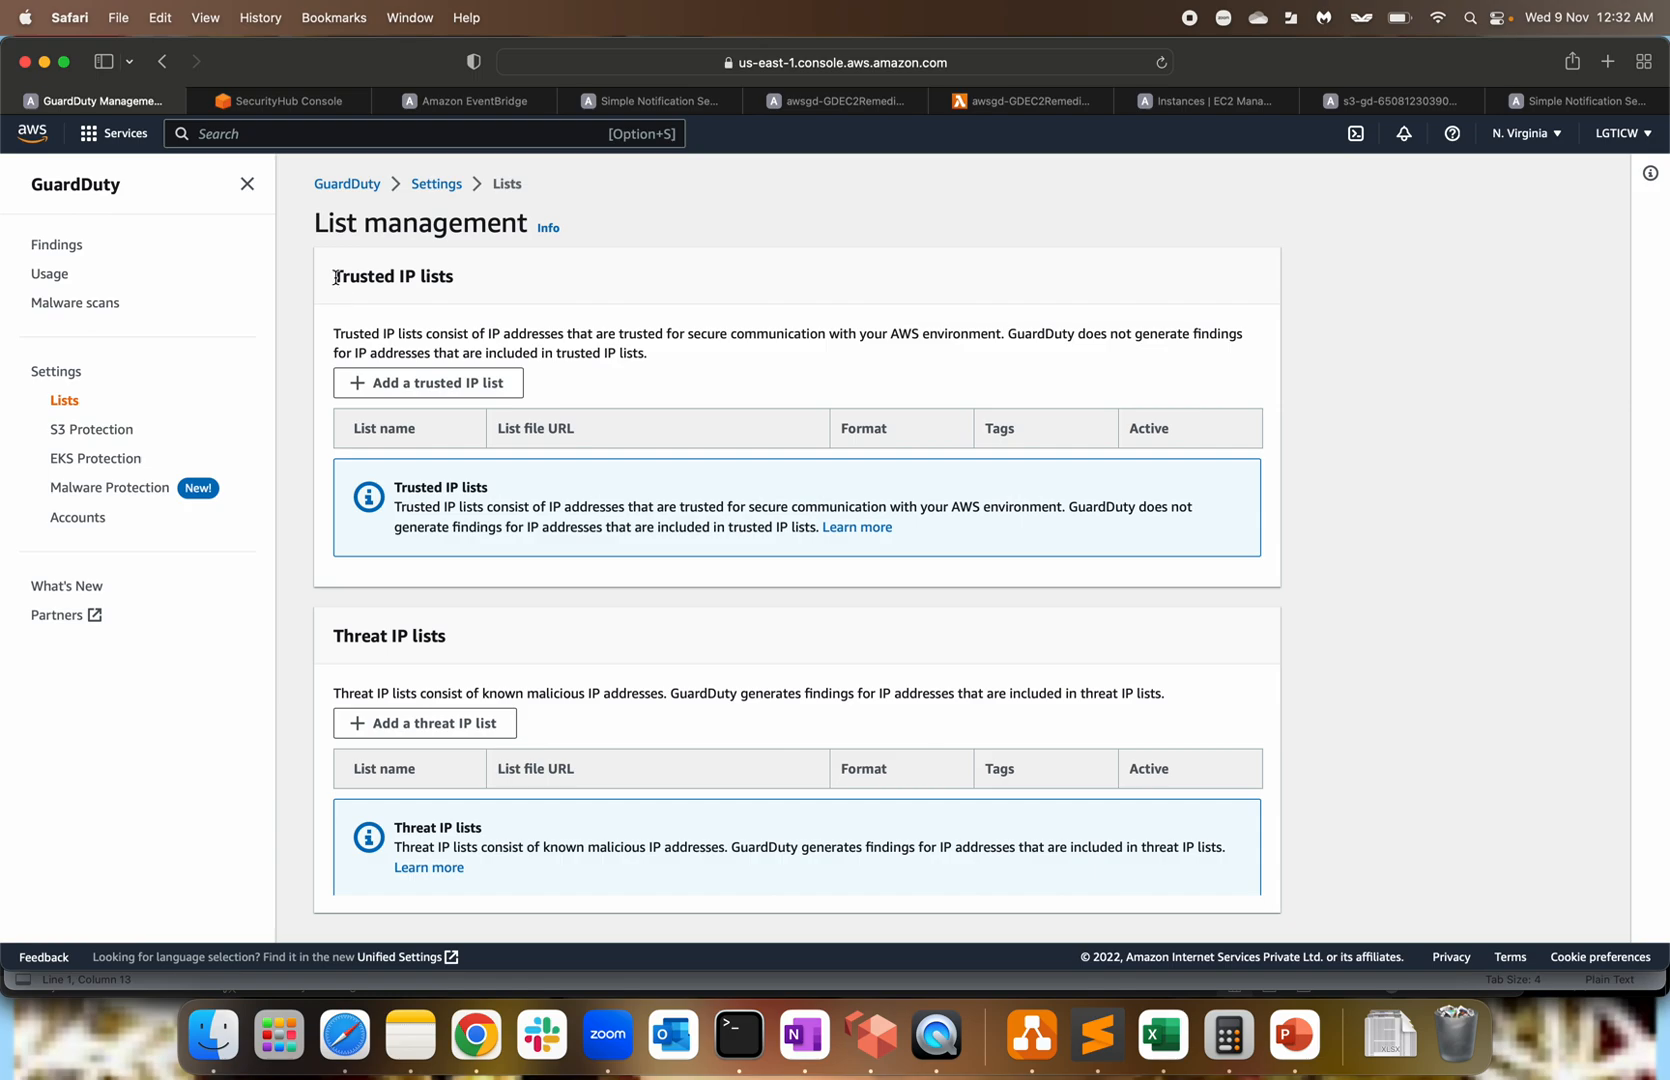
drag(333, 277, 477, 277)
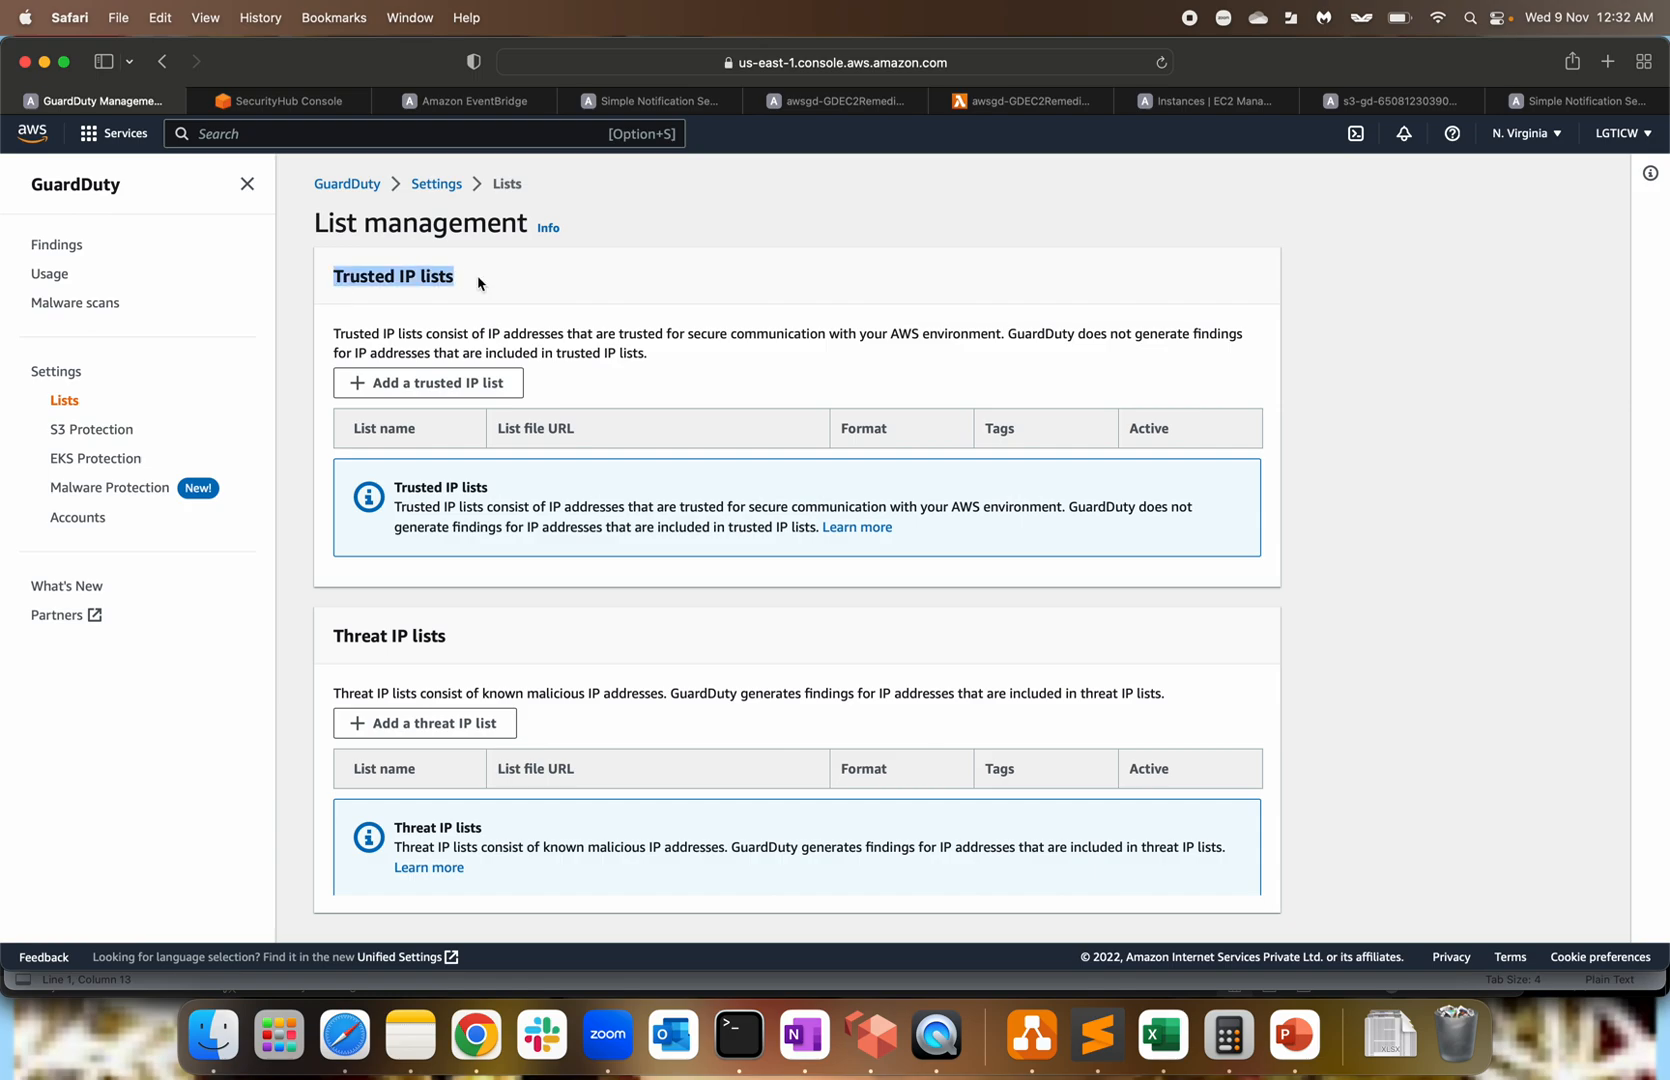
click(478, 277)
drag(352, 636, 483, 632)
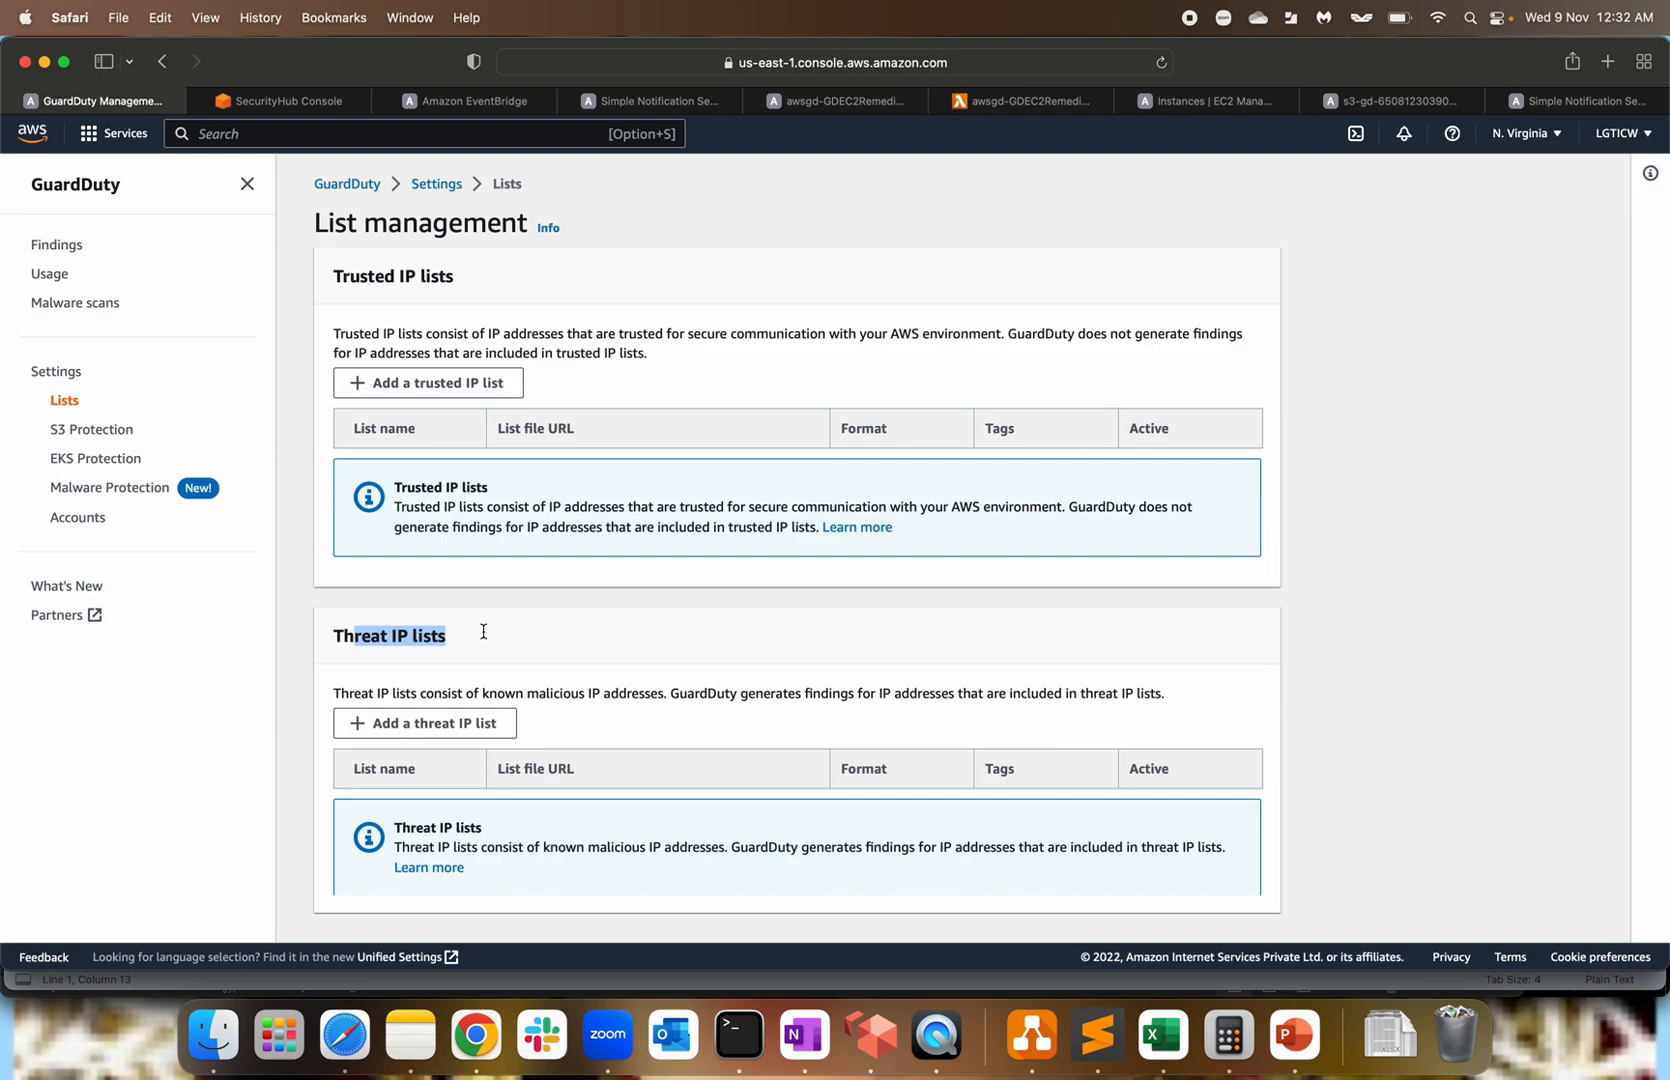
click(402, 266)
triple_click(398, 278)
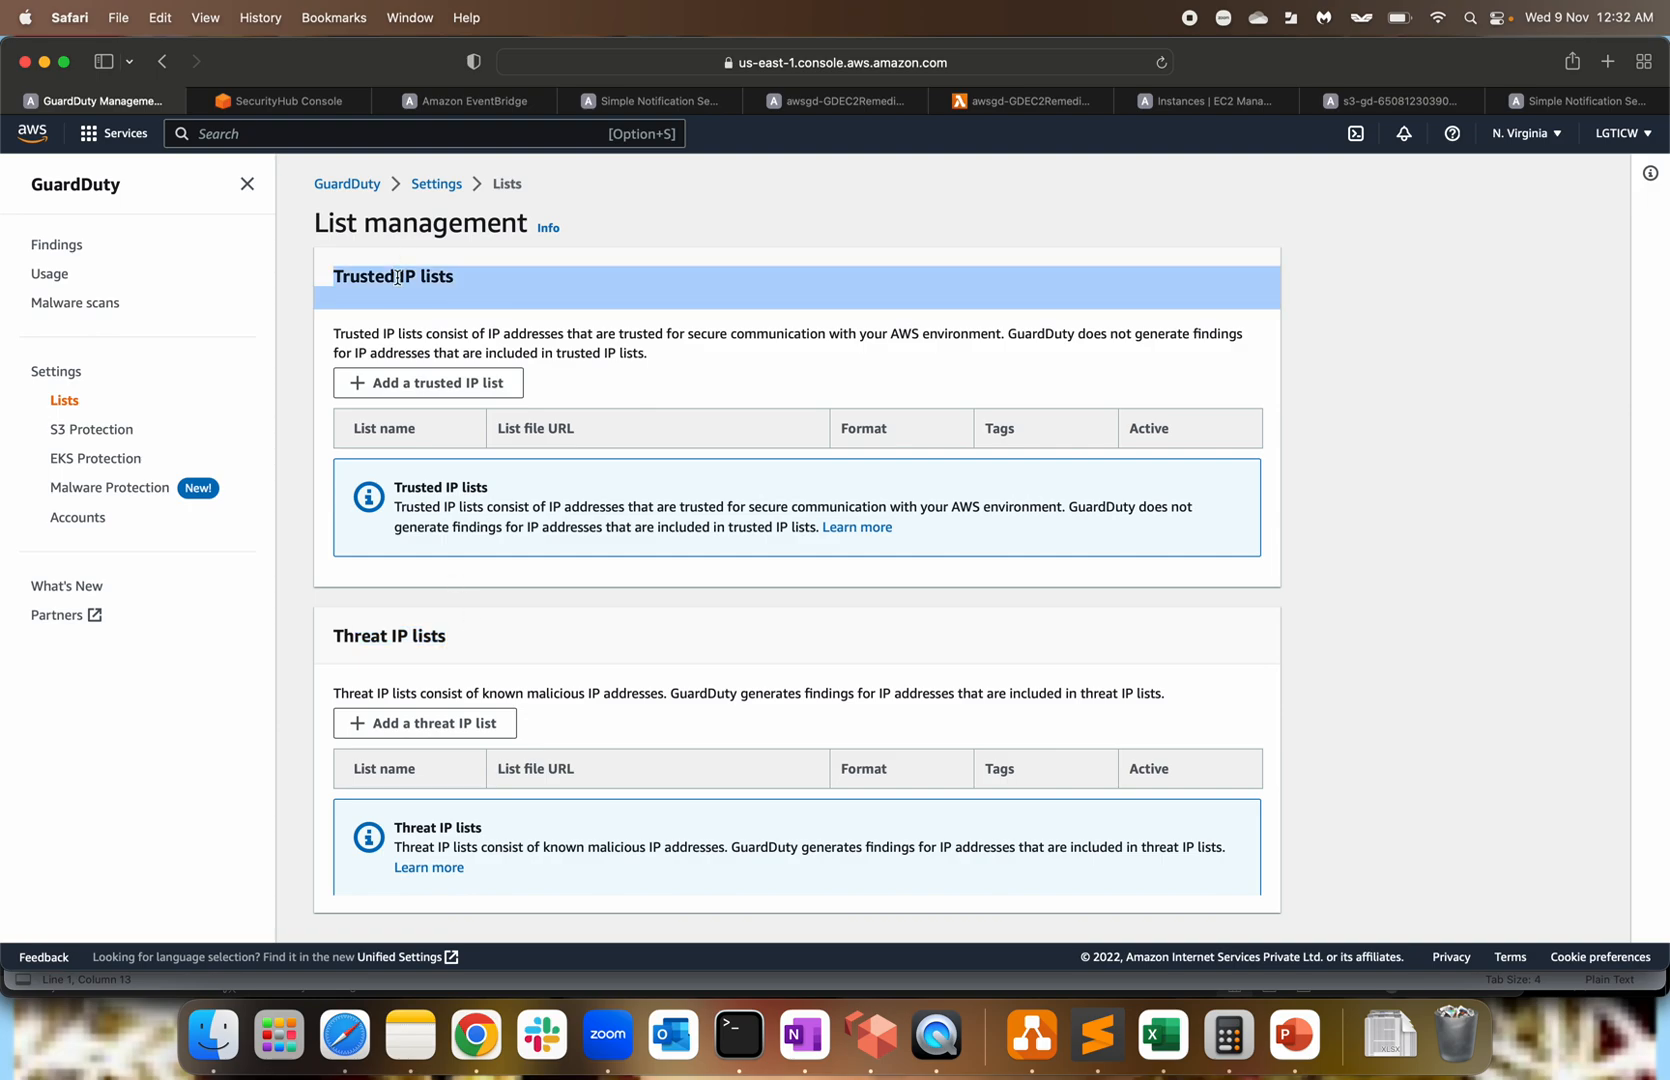
click(397, 277)
drag(330, 278, 563, 276)
click(563, 276)
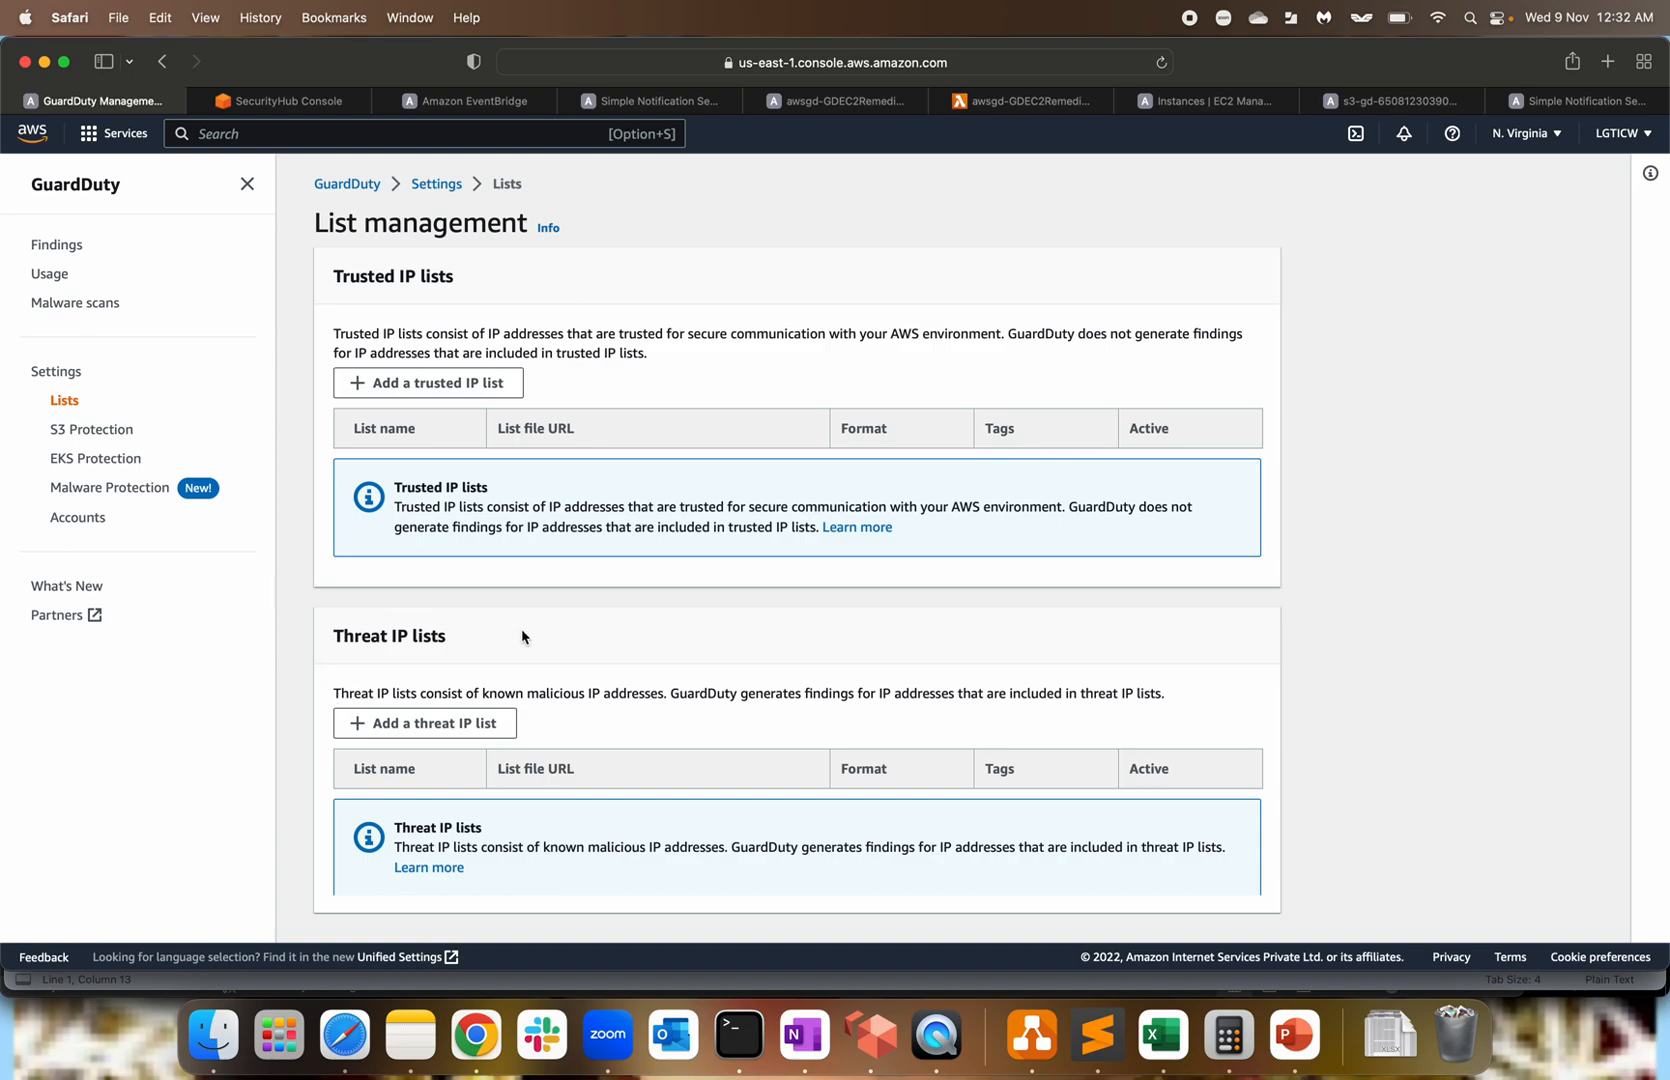
Start a threat IP list named threatlist and set its location to the S3 object URL of threatlist.txt.
click(435, 728)
click(668, 479)
text(threatlist)
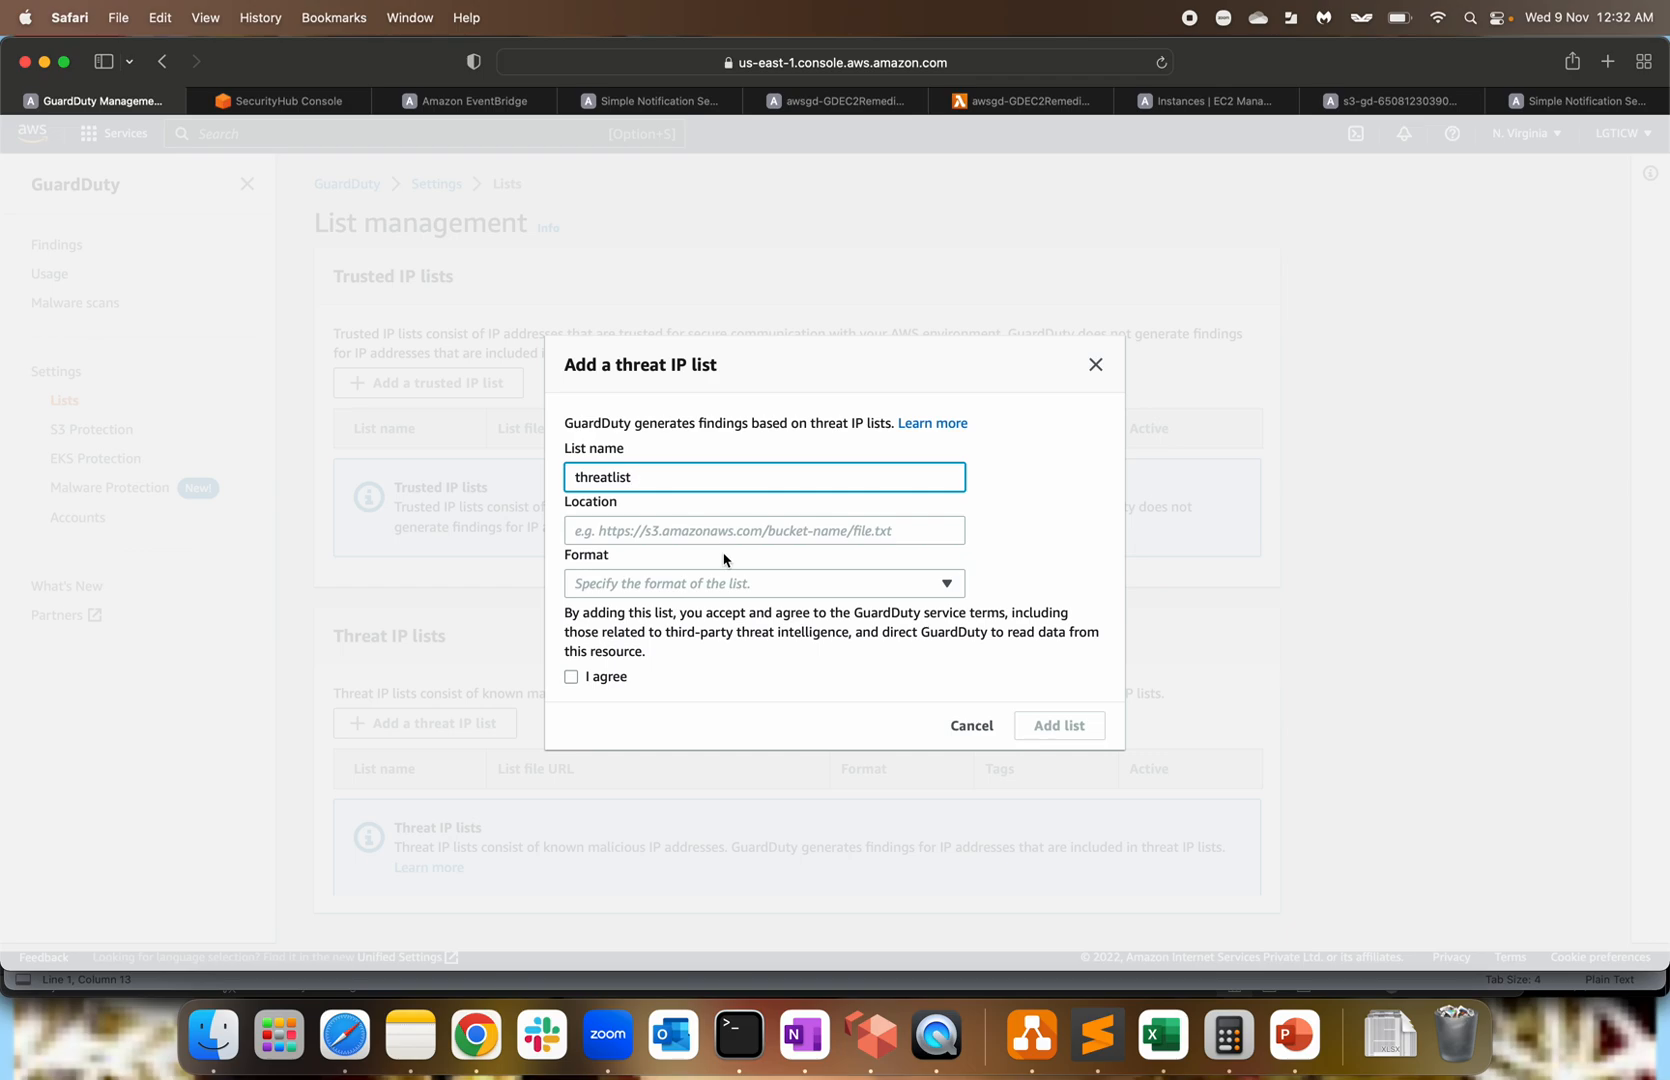
click(1400, 101)
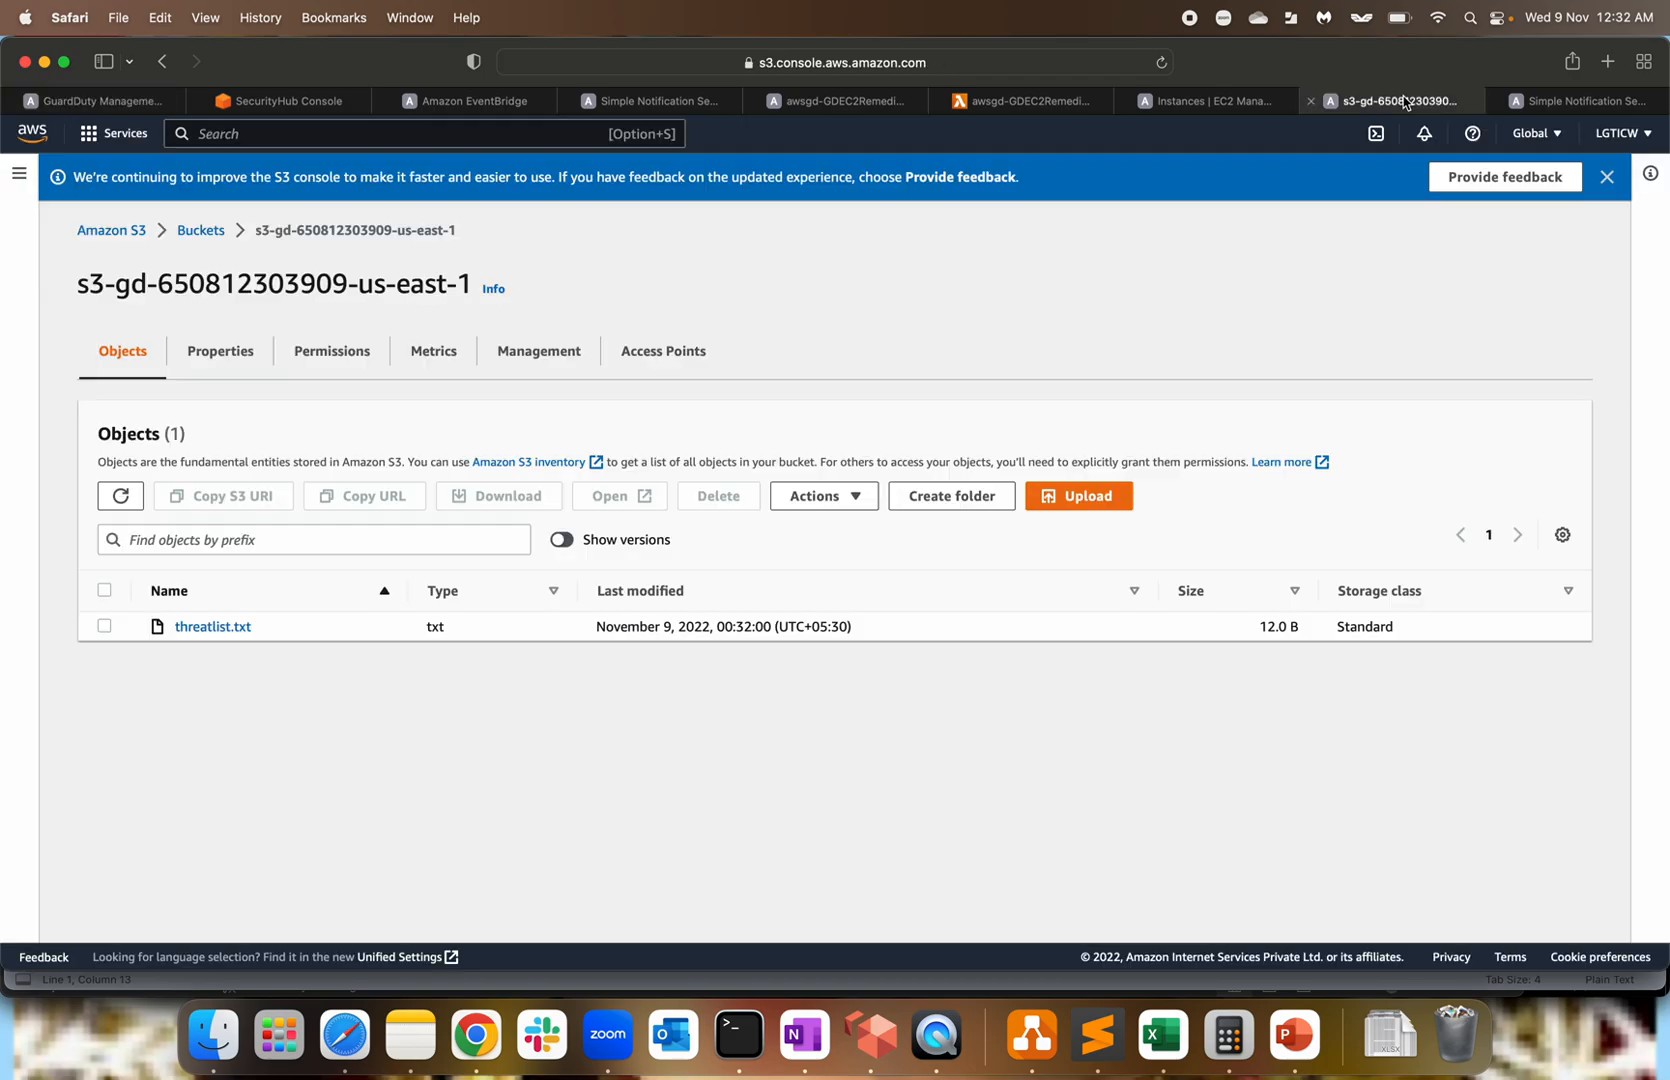
click(214, 629)
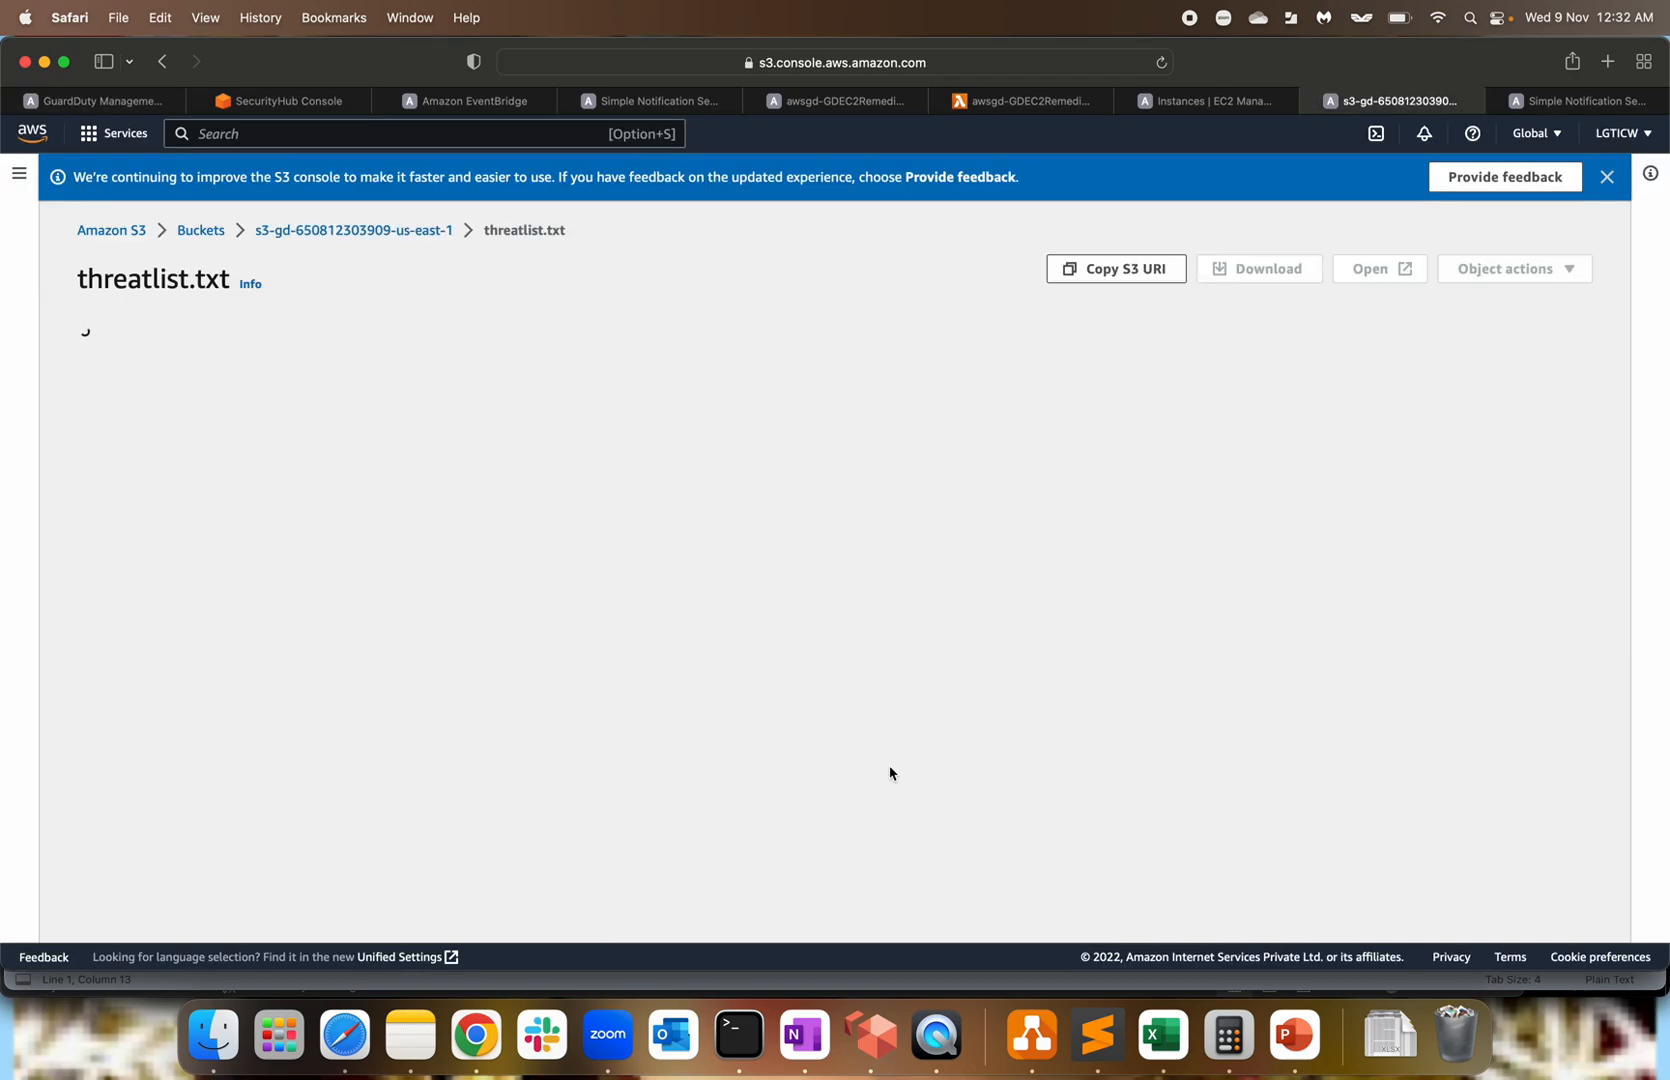
click(869, 728)
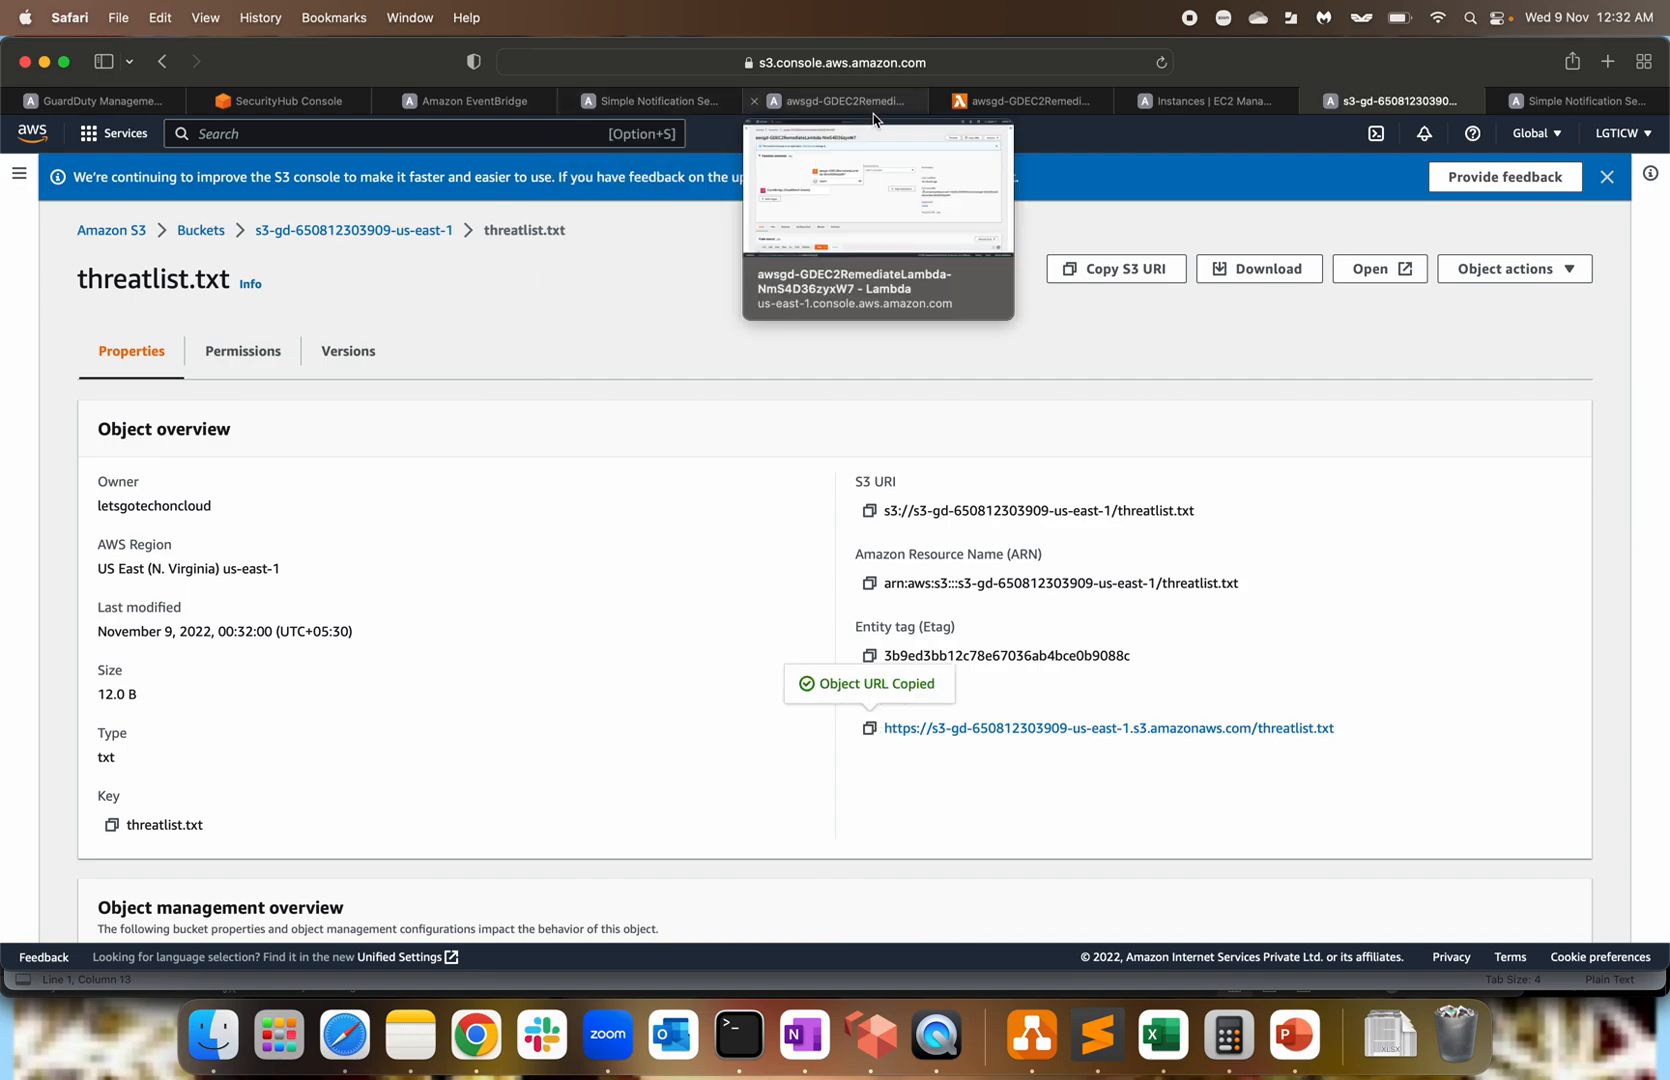
click(95, 100)
click(695, 530)
key(super+v)
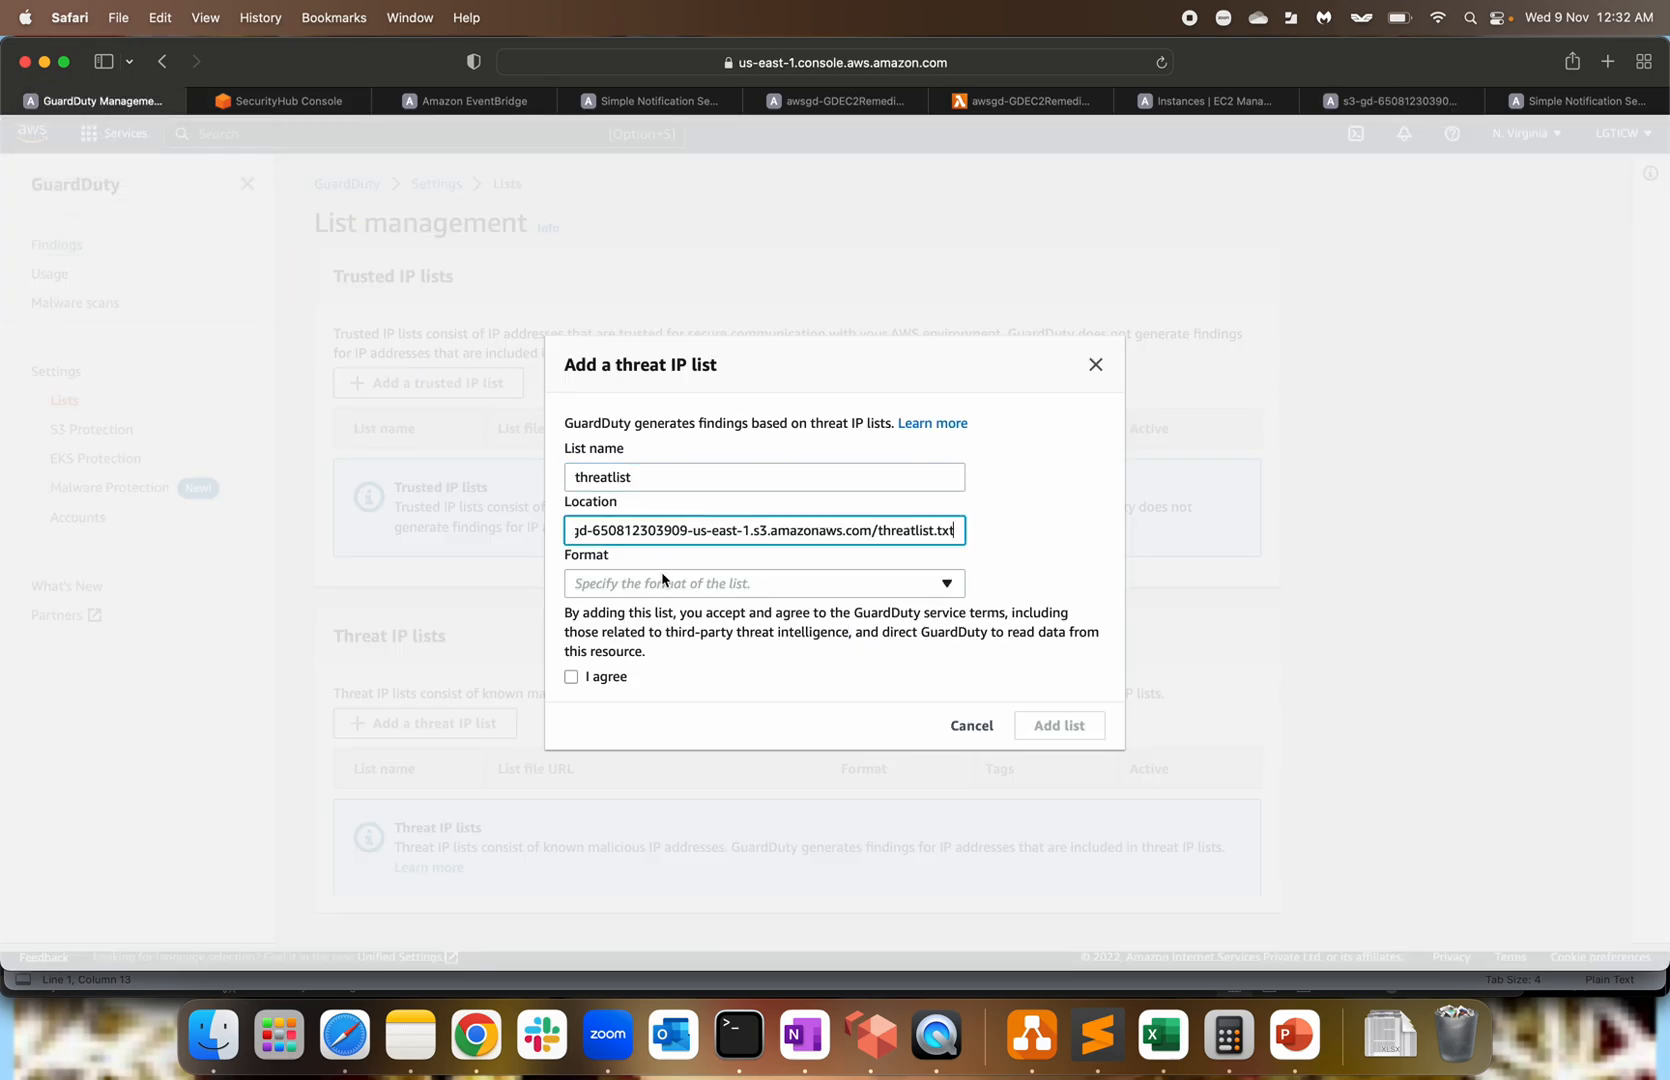
Set the threat list's format to Plaintext, agree to the service terms and add the list.
click(658, 583)
scroll(742, 541, down, 2)
scroll(690, 552, up, 2)
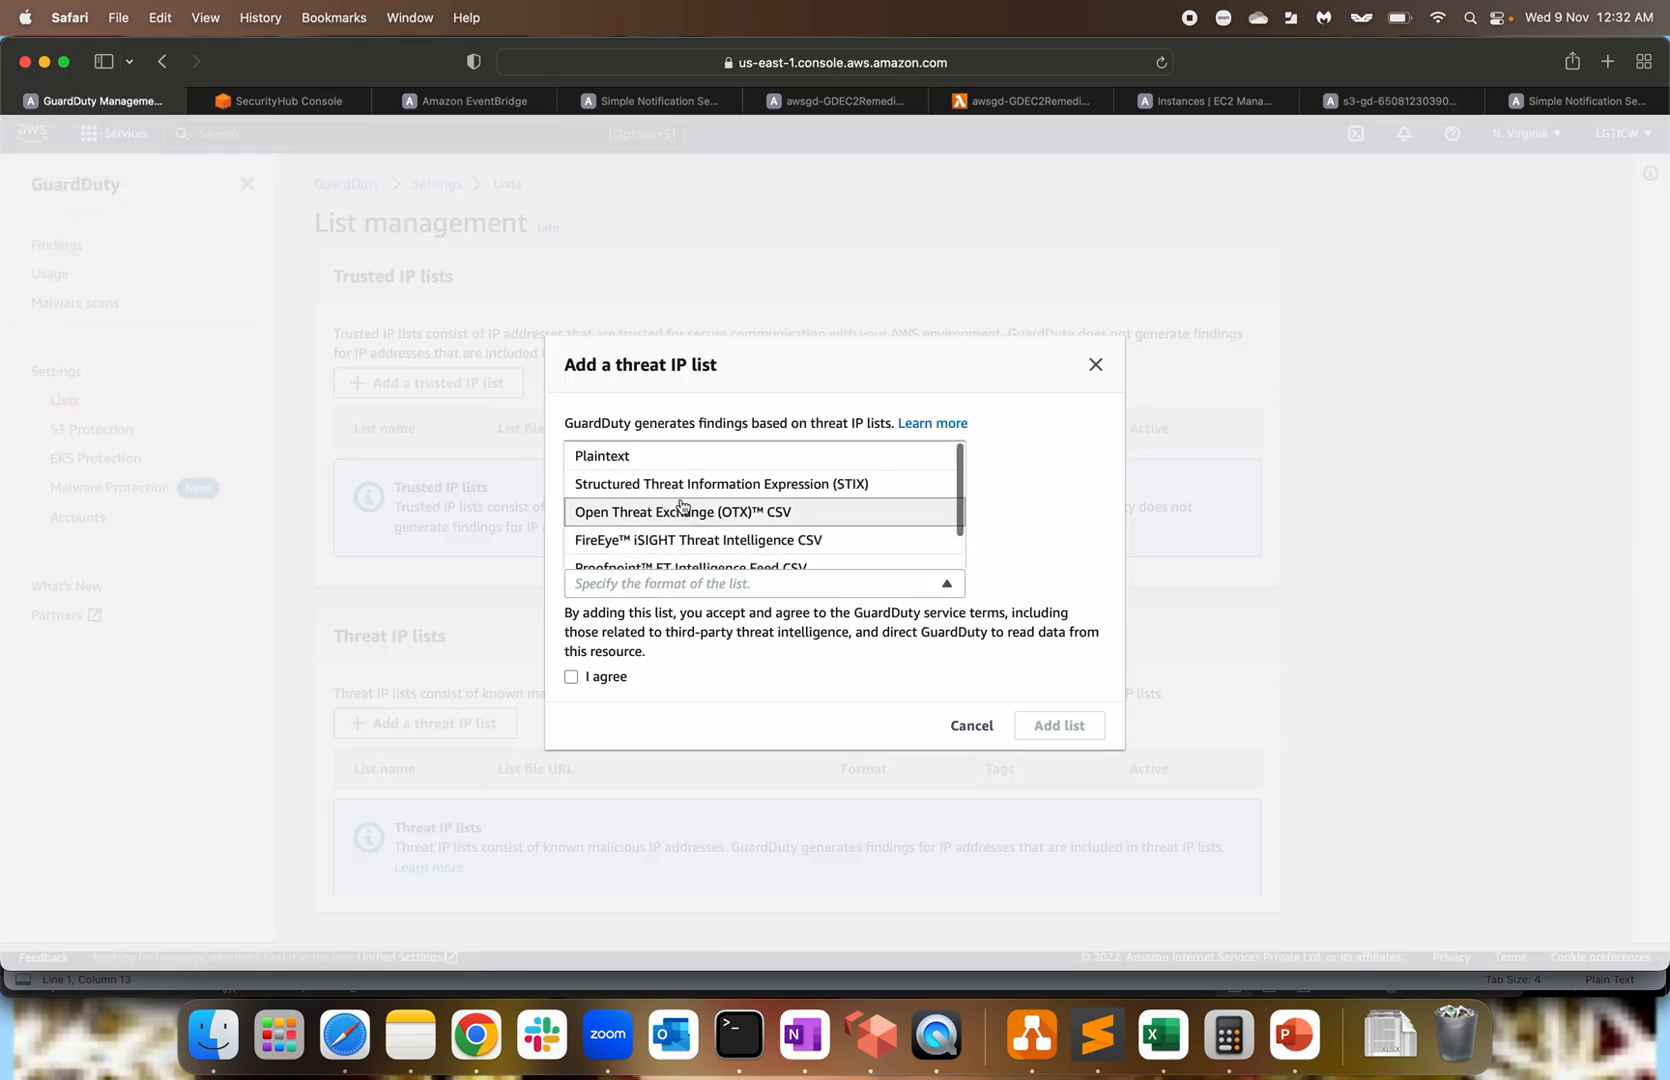
click(652, 458)
click(572, 687)
click(1074, 738)
Activate the threatlist threat IP list and go back to the GuardDuty findings.
scroll(1044, 850, down, 2)
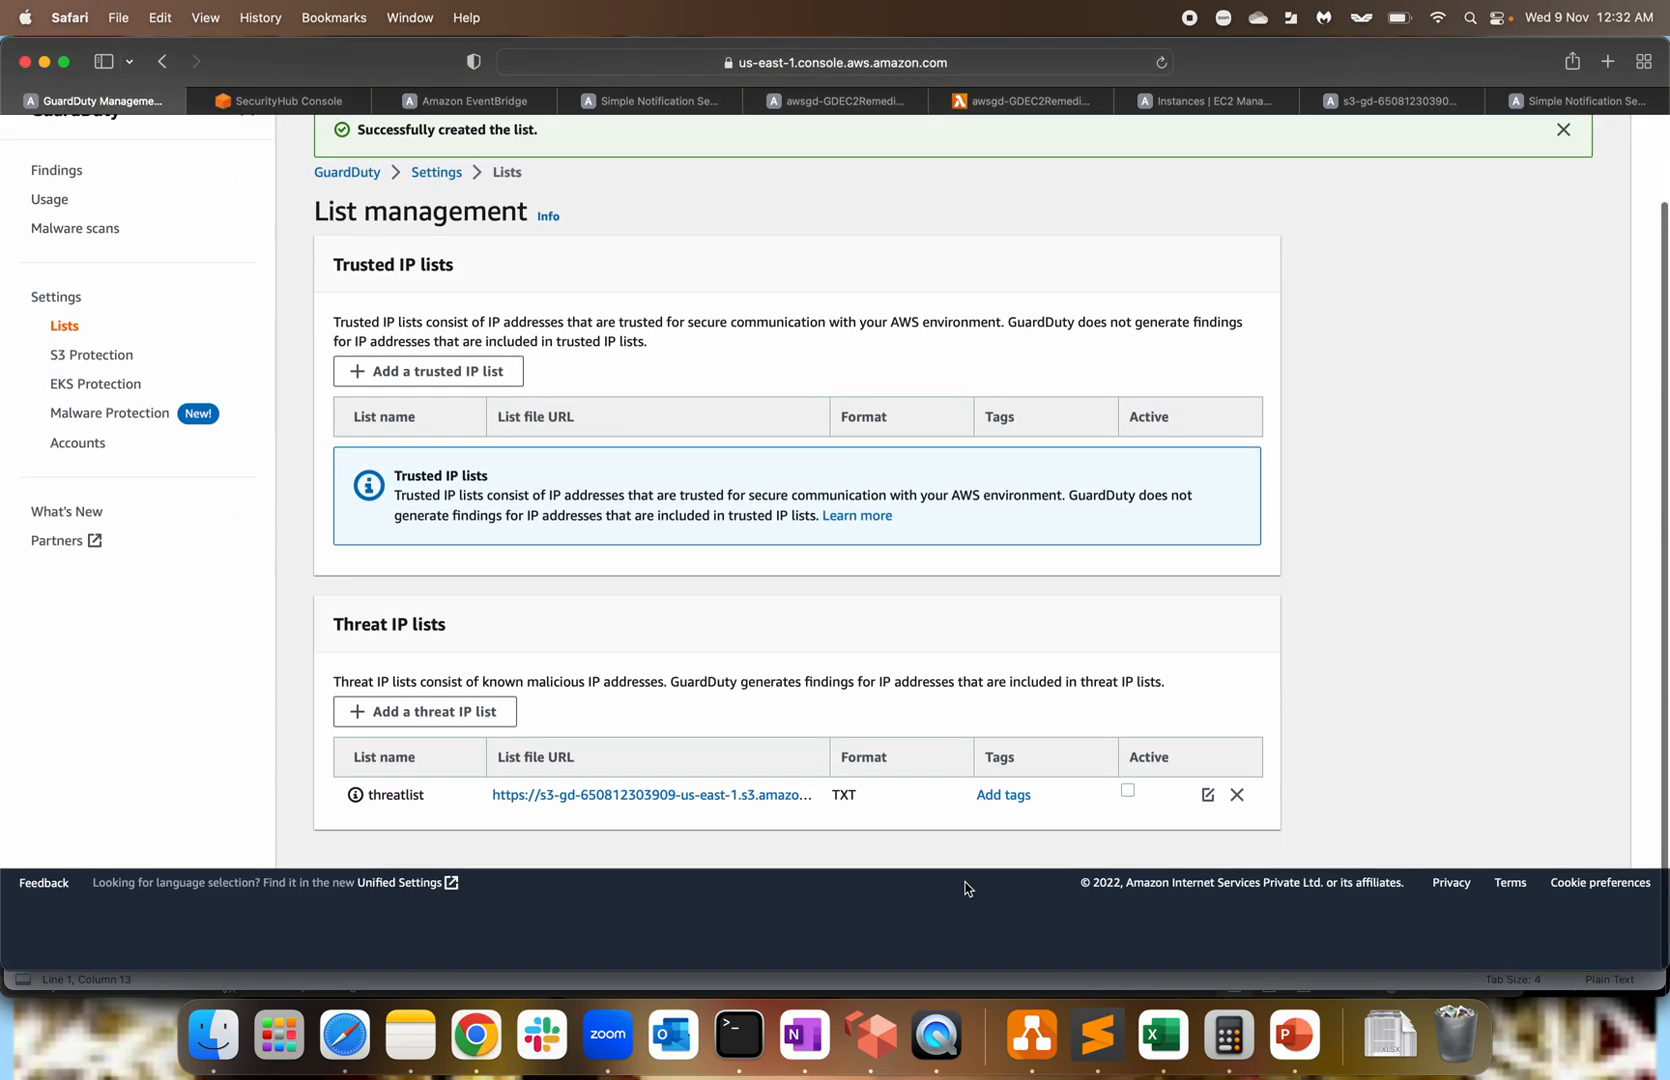
click(1128, 795)
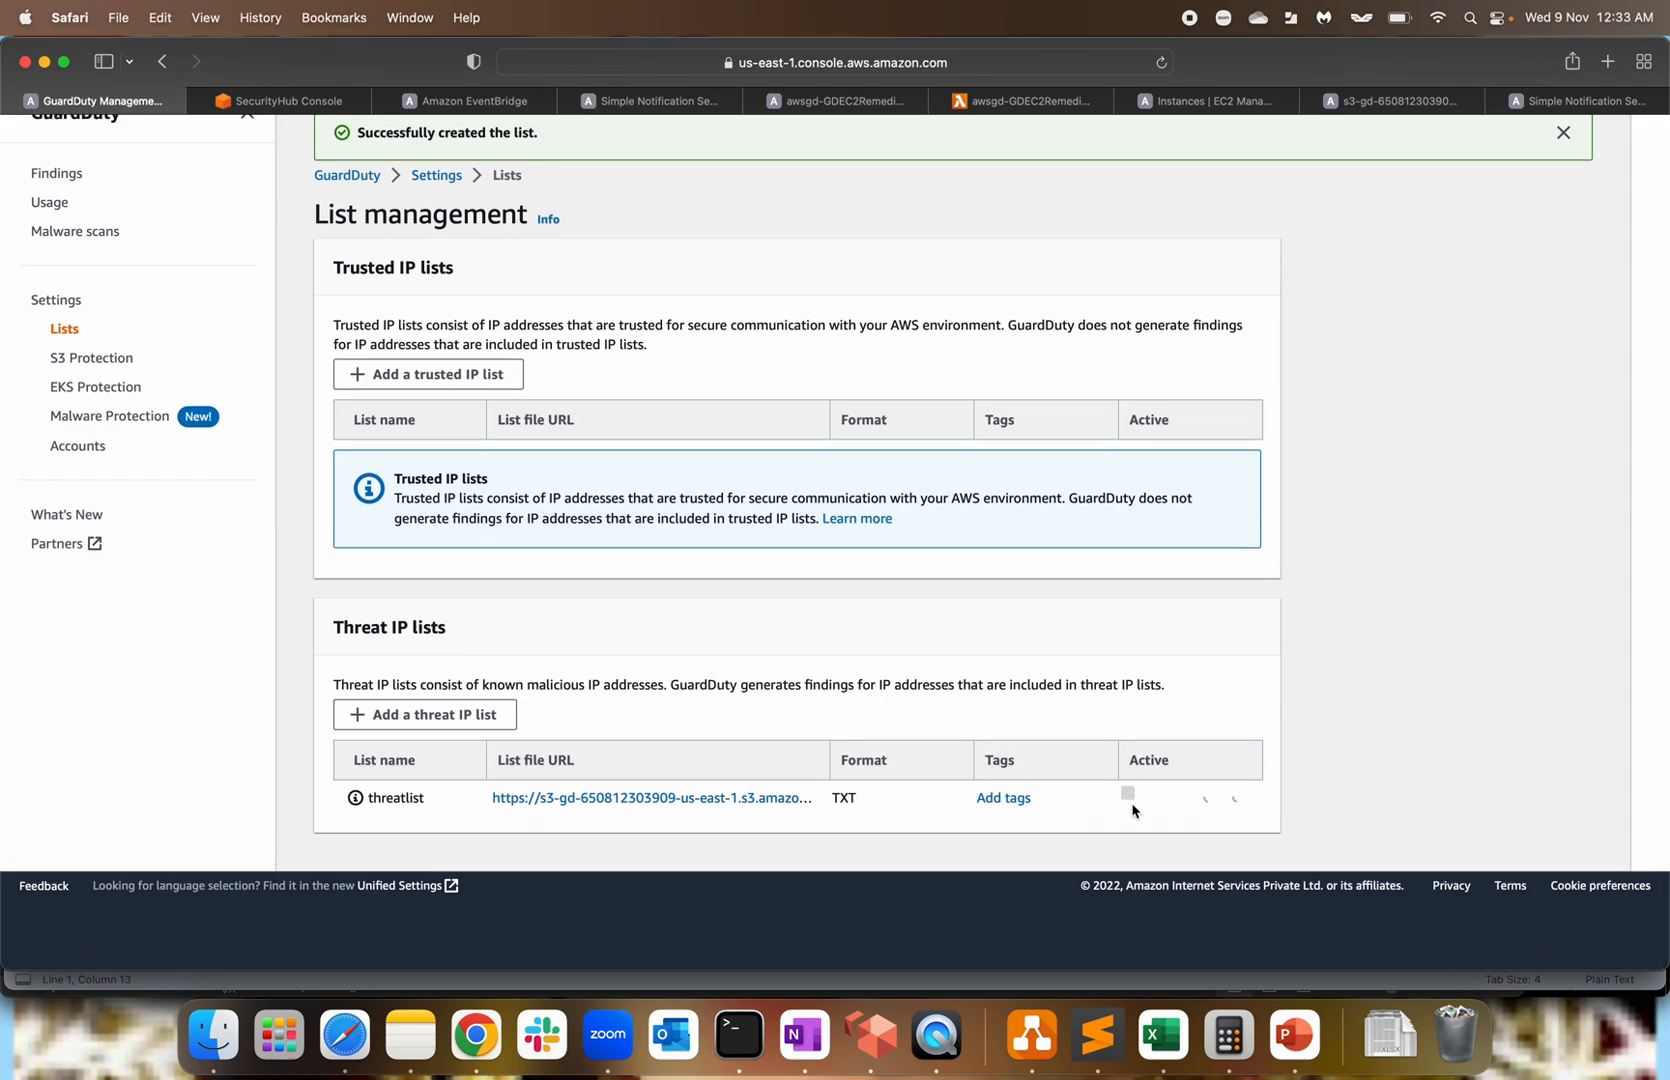
scroll(1107, 575, up, 2)
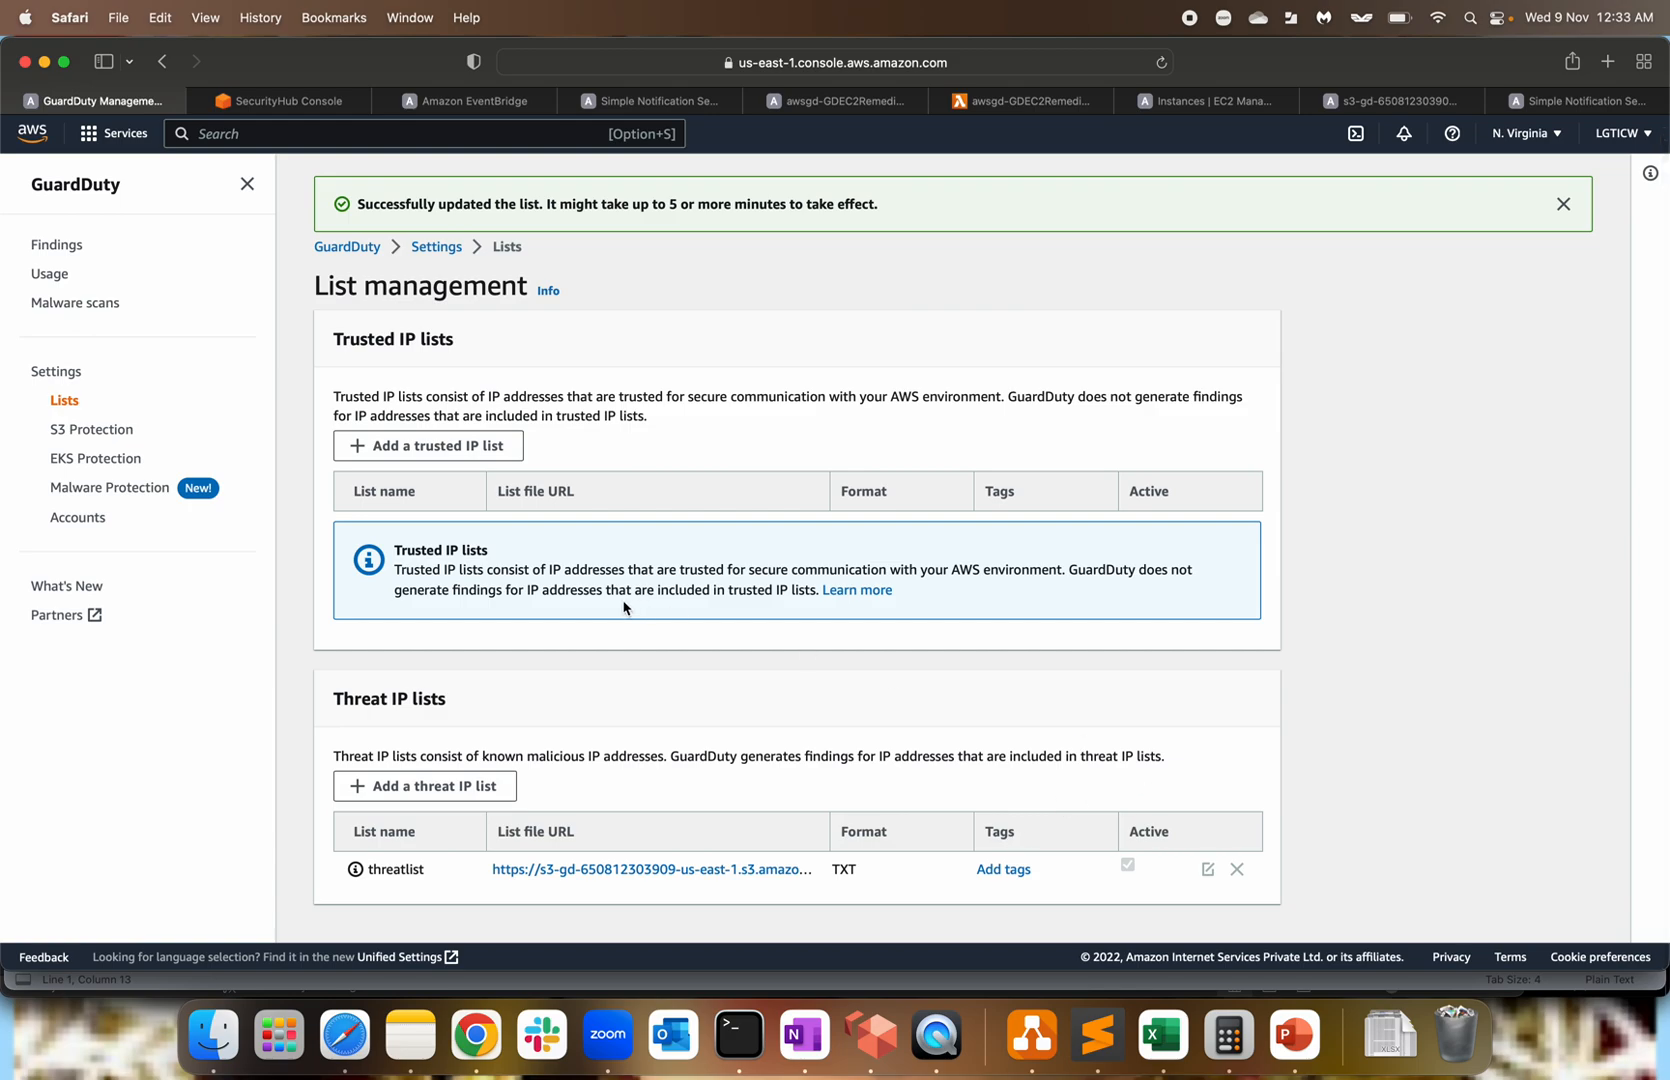
click(56, 244)
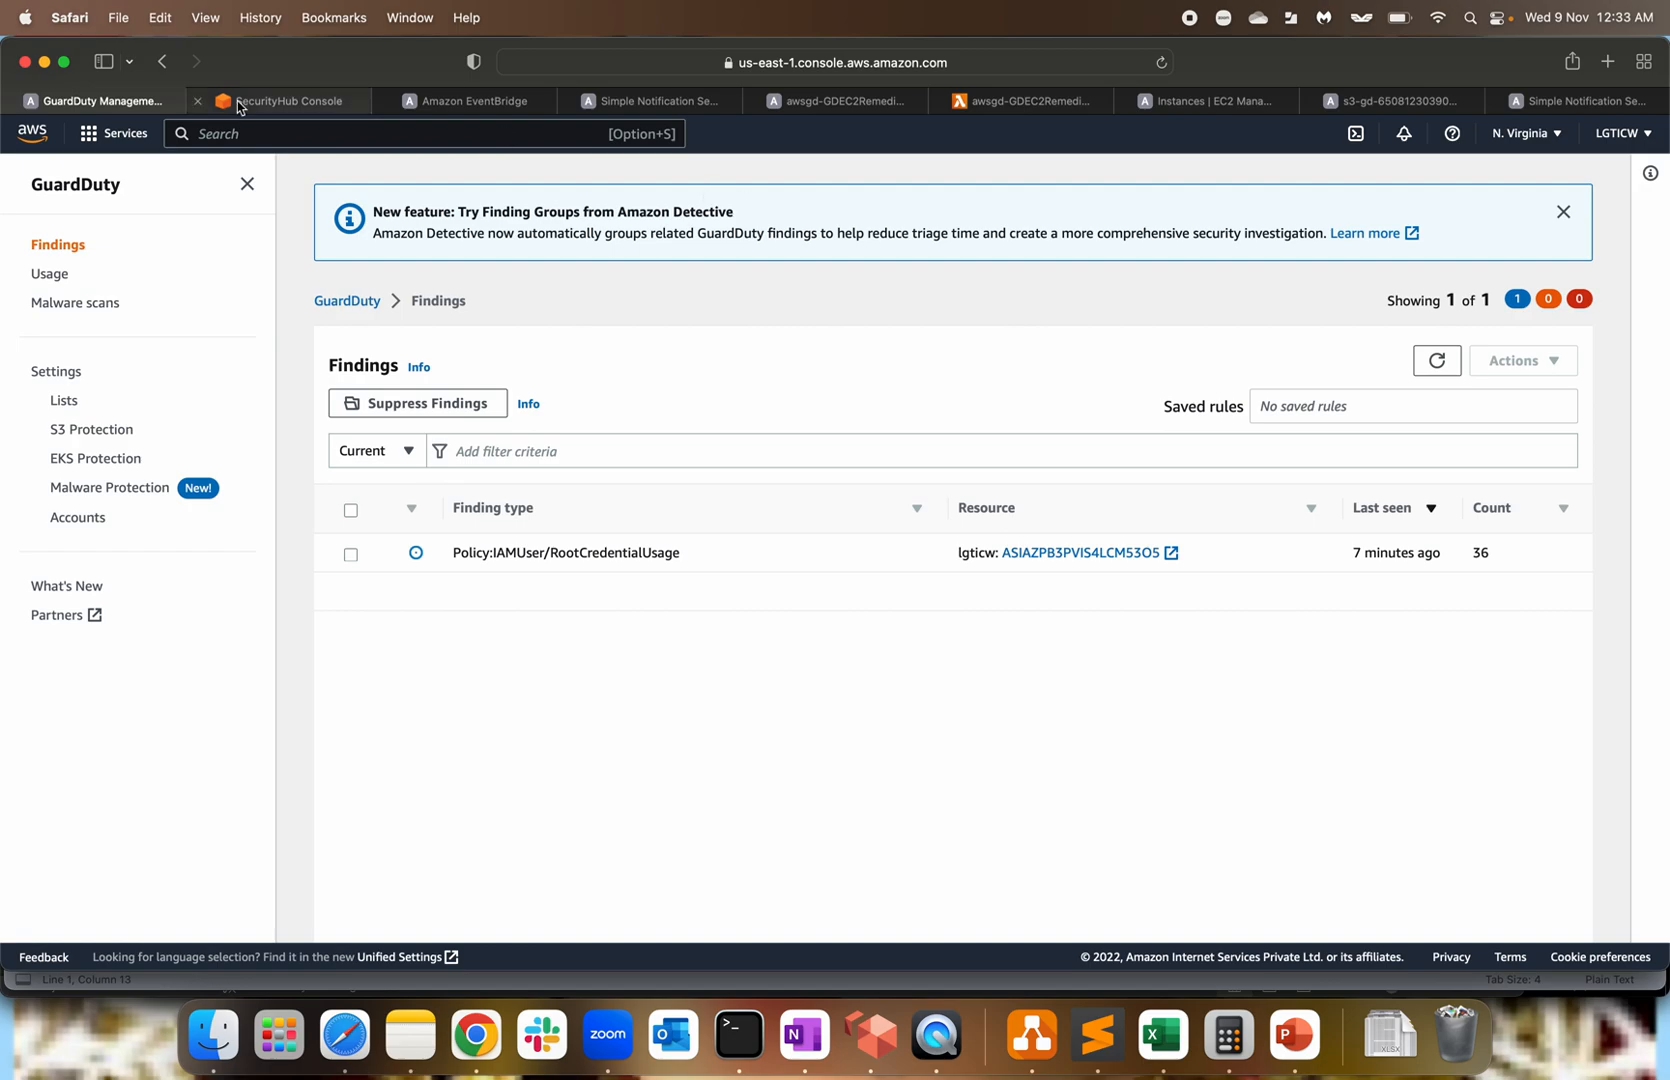
Open the compromised EC2 instance's security group and start editing its inbound rules.
mouse_move(985, 100)
click(1210, 100)
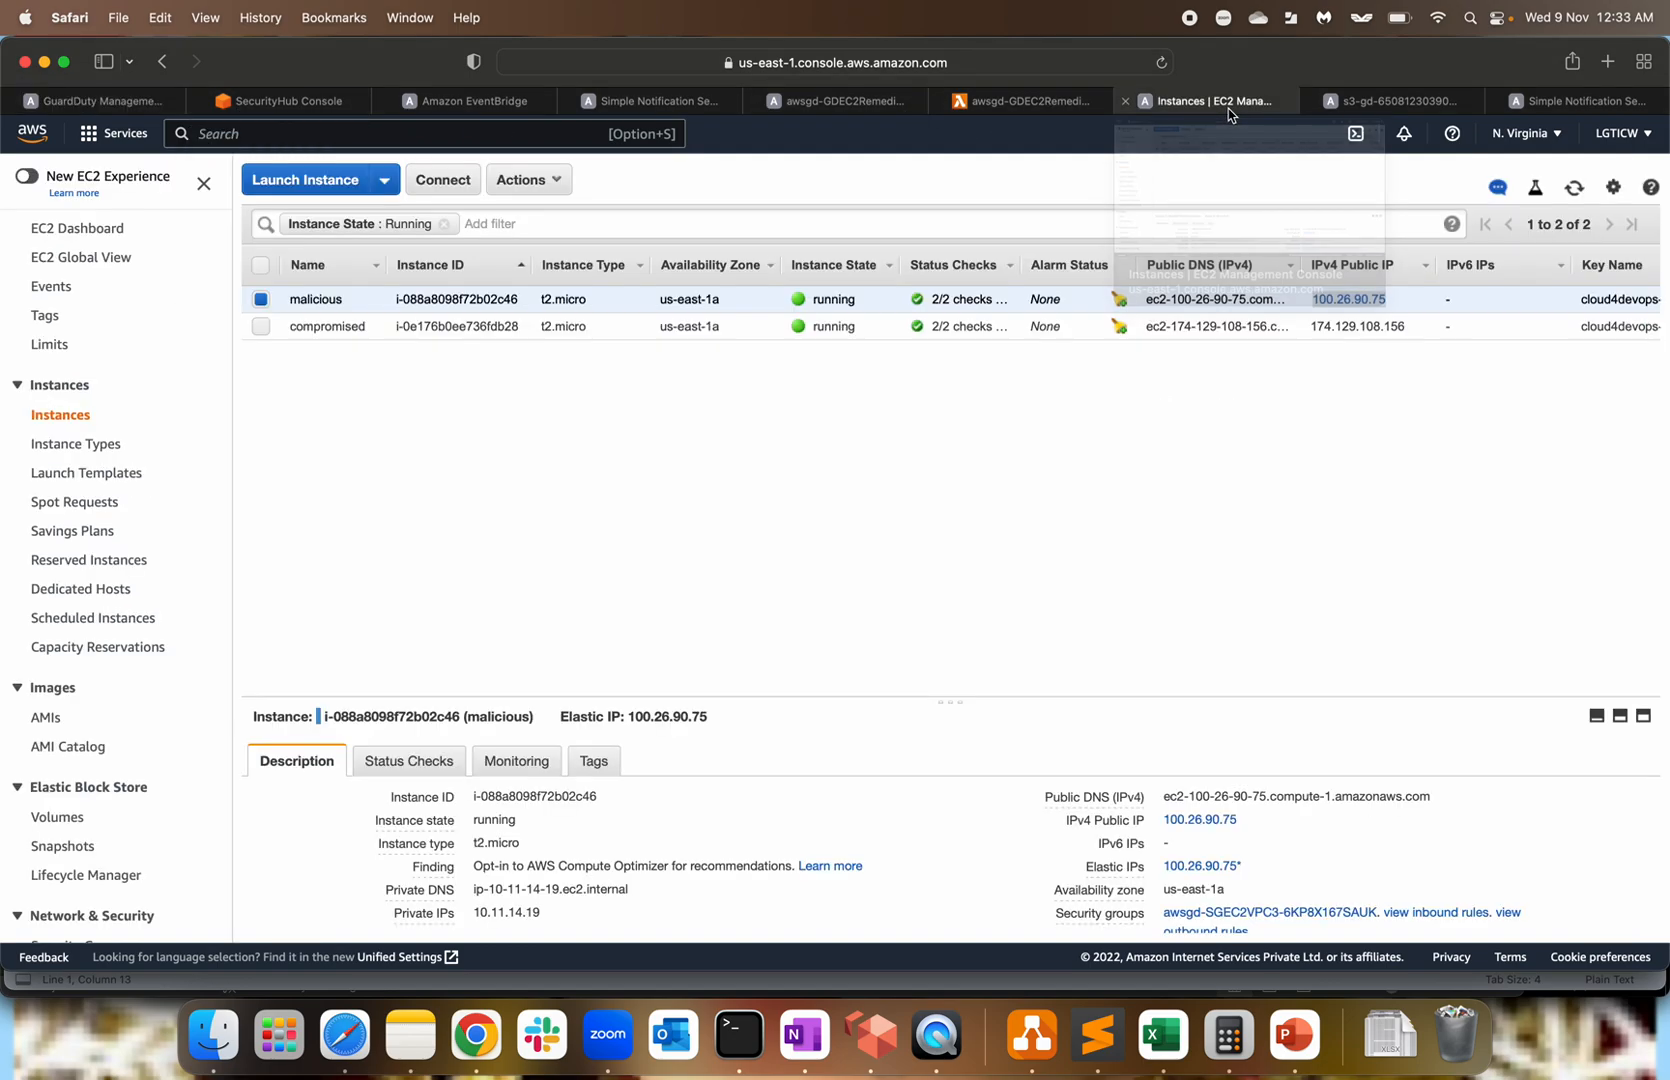
click(326, 334)
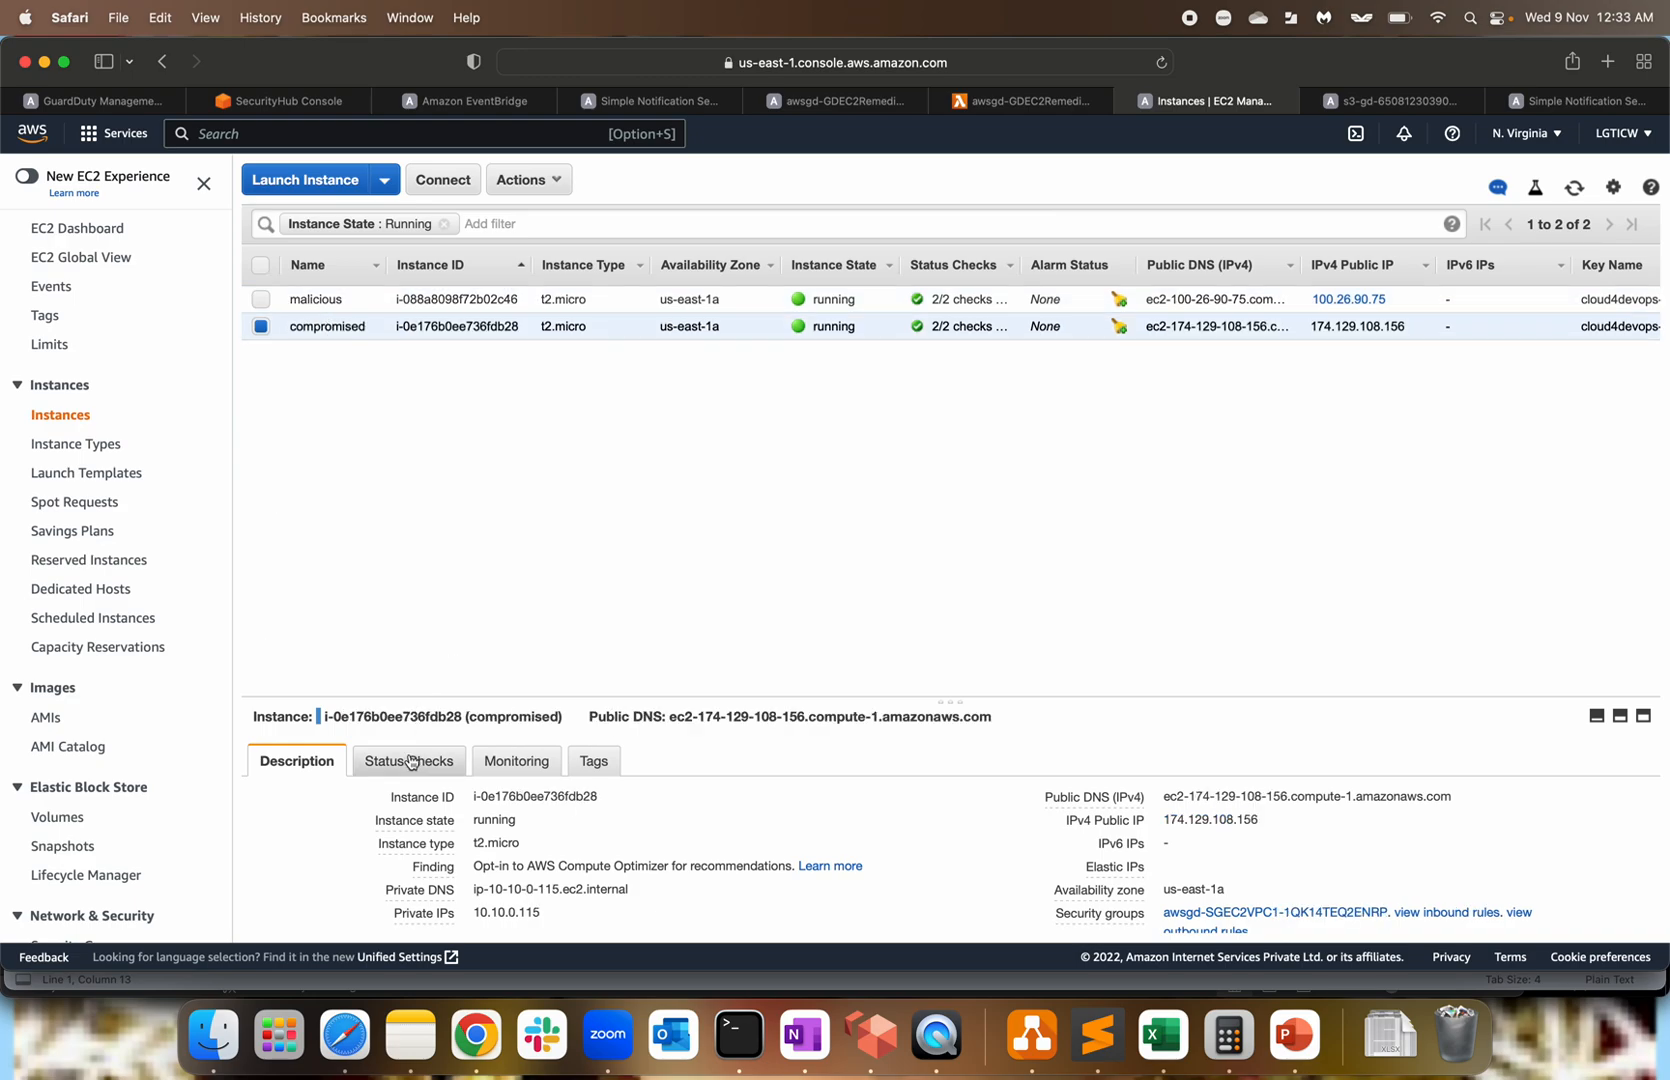
scroll(641, 738, down, 3)
scroll(641, 738, up, 3)
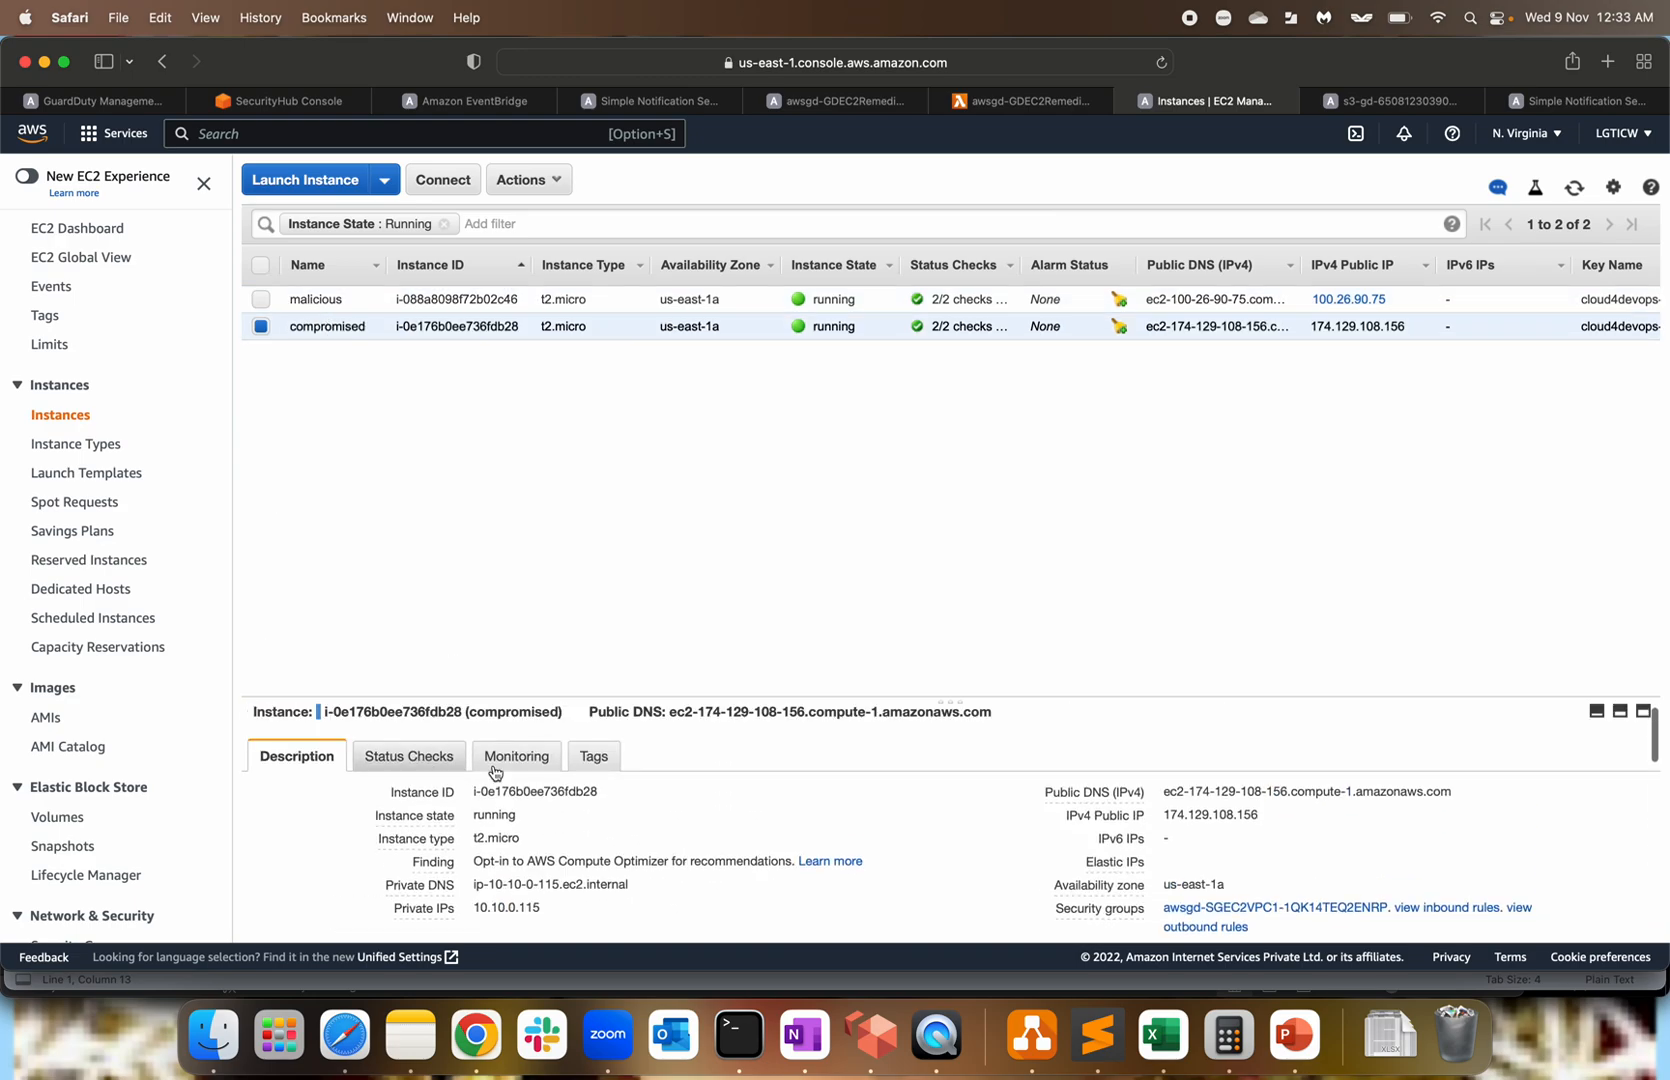
scroll(620, 800, down, 3)
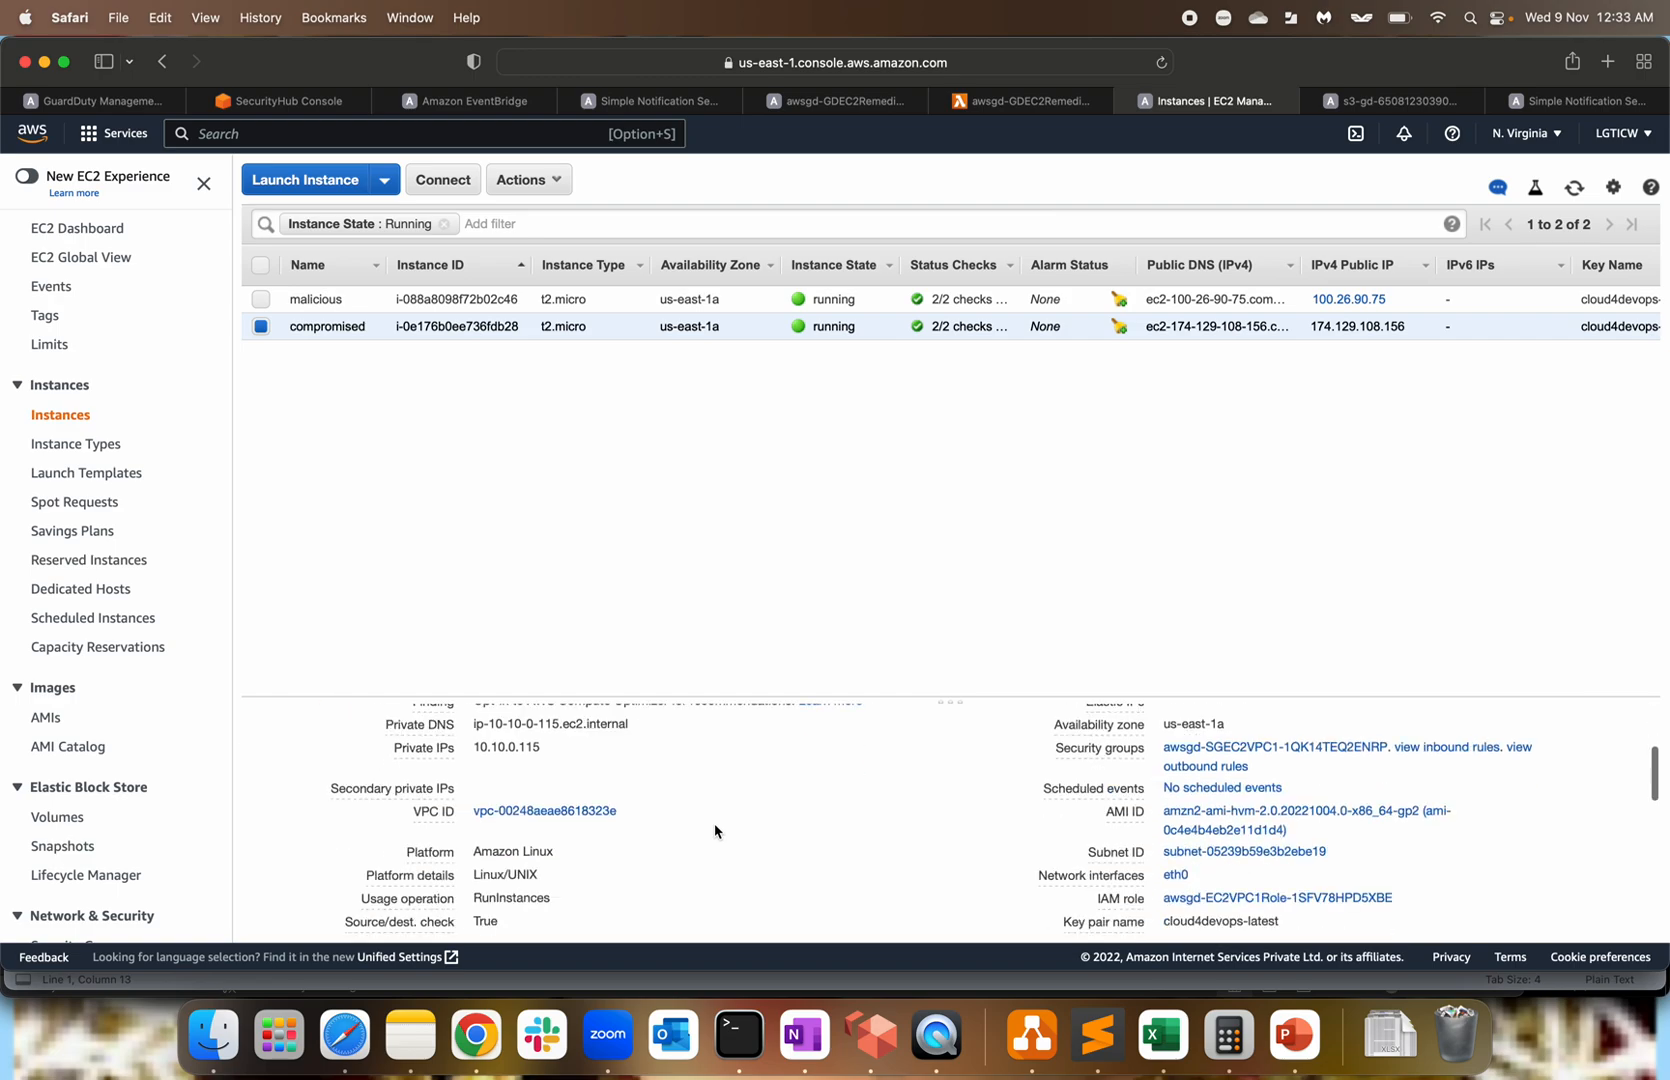
click(1227, 750)
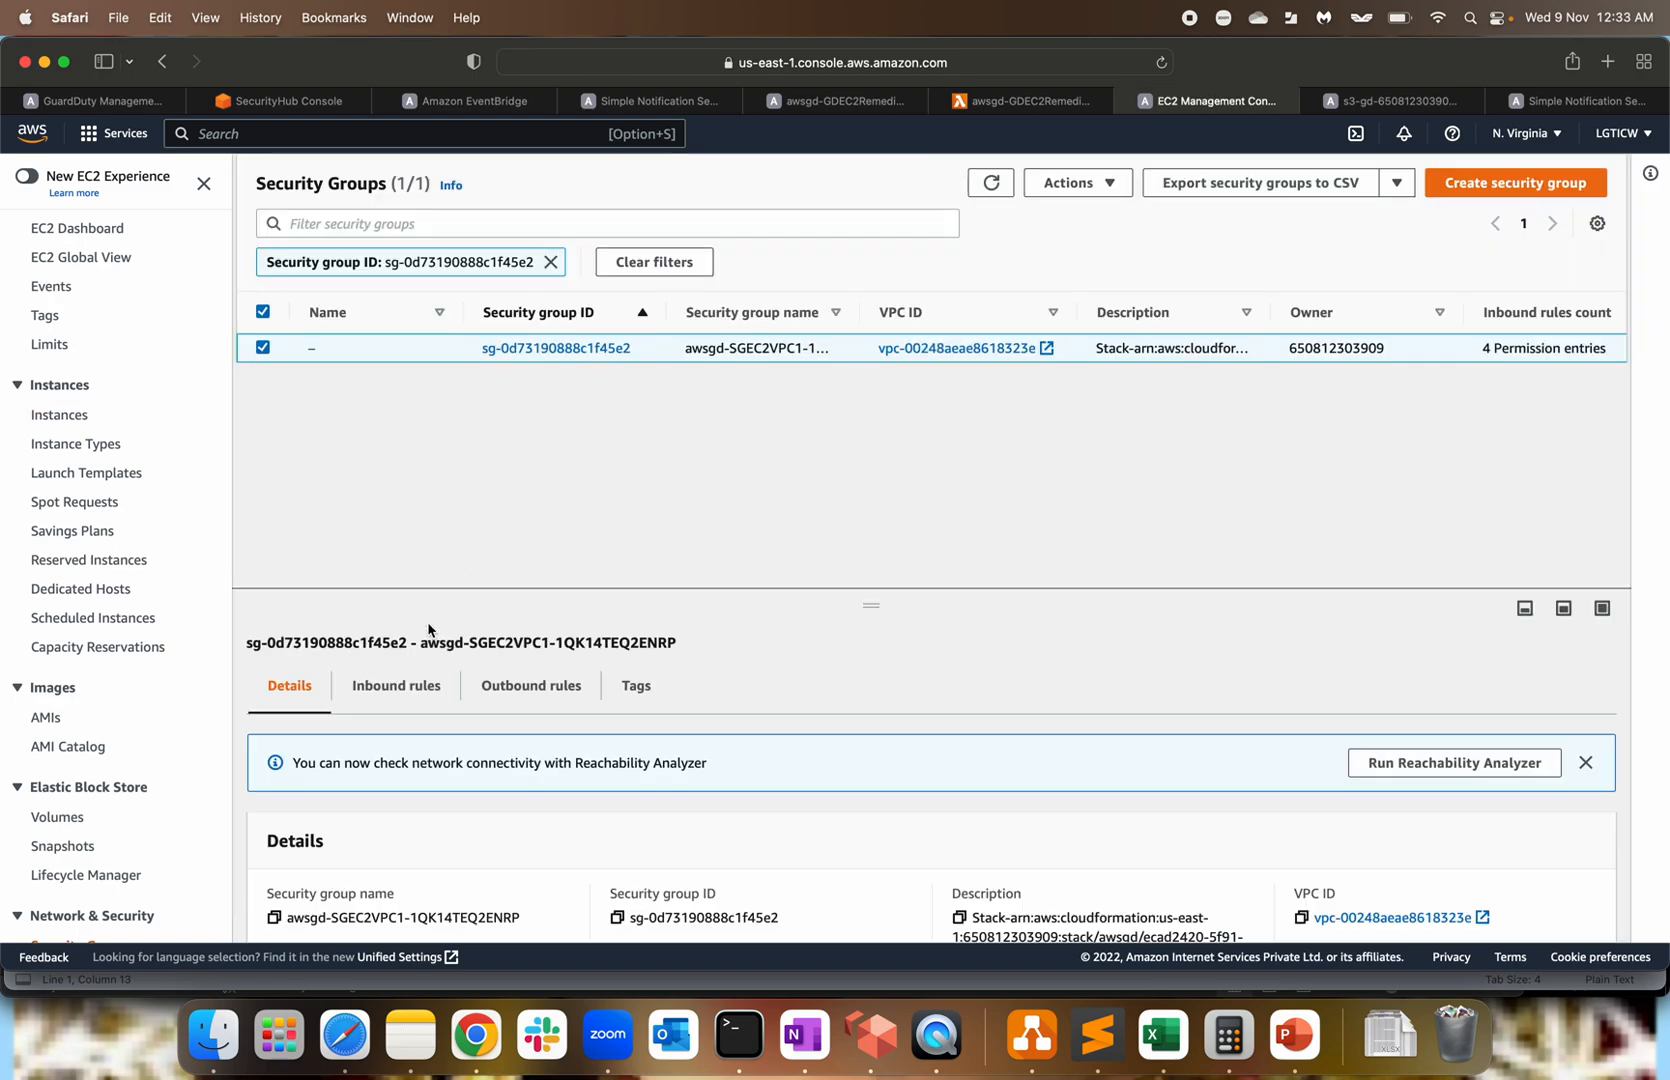
click(398, 688)
click(1572, 842)
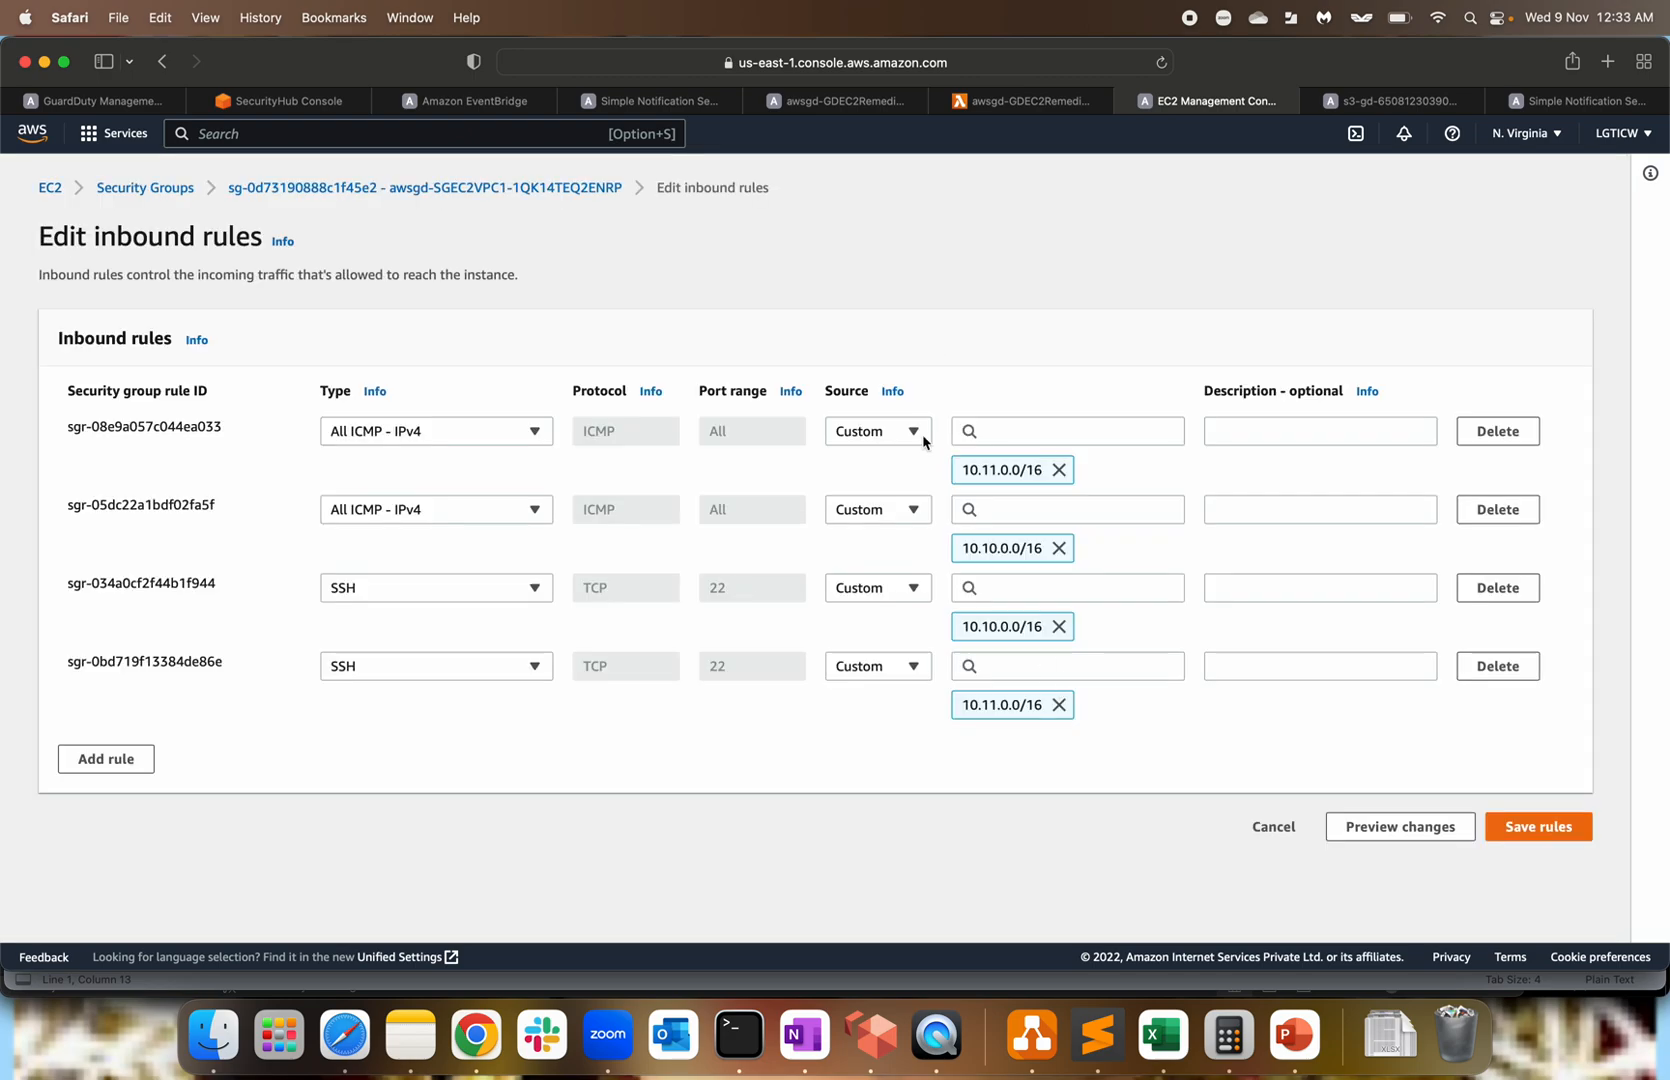
Add an inbound SSH rule with My IP as the source, save the rules and return to the instances list.
click(105, 760)
click(382, 745)
text(ssh)
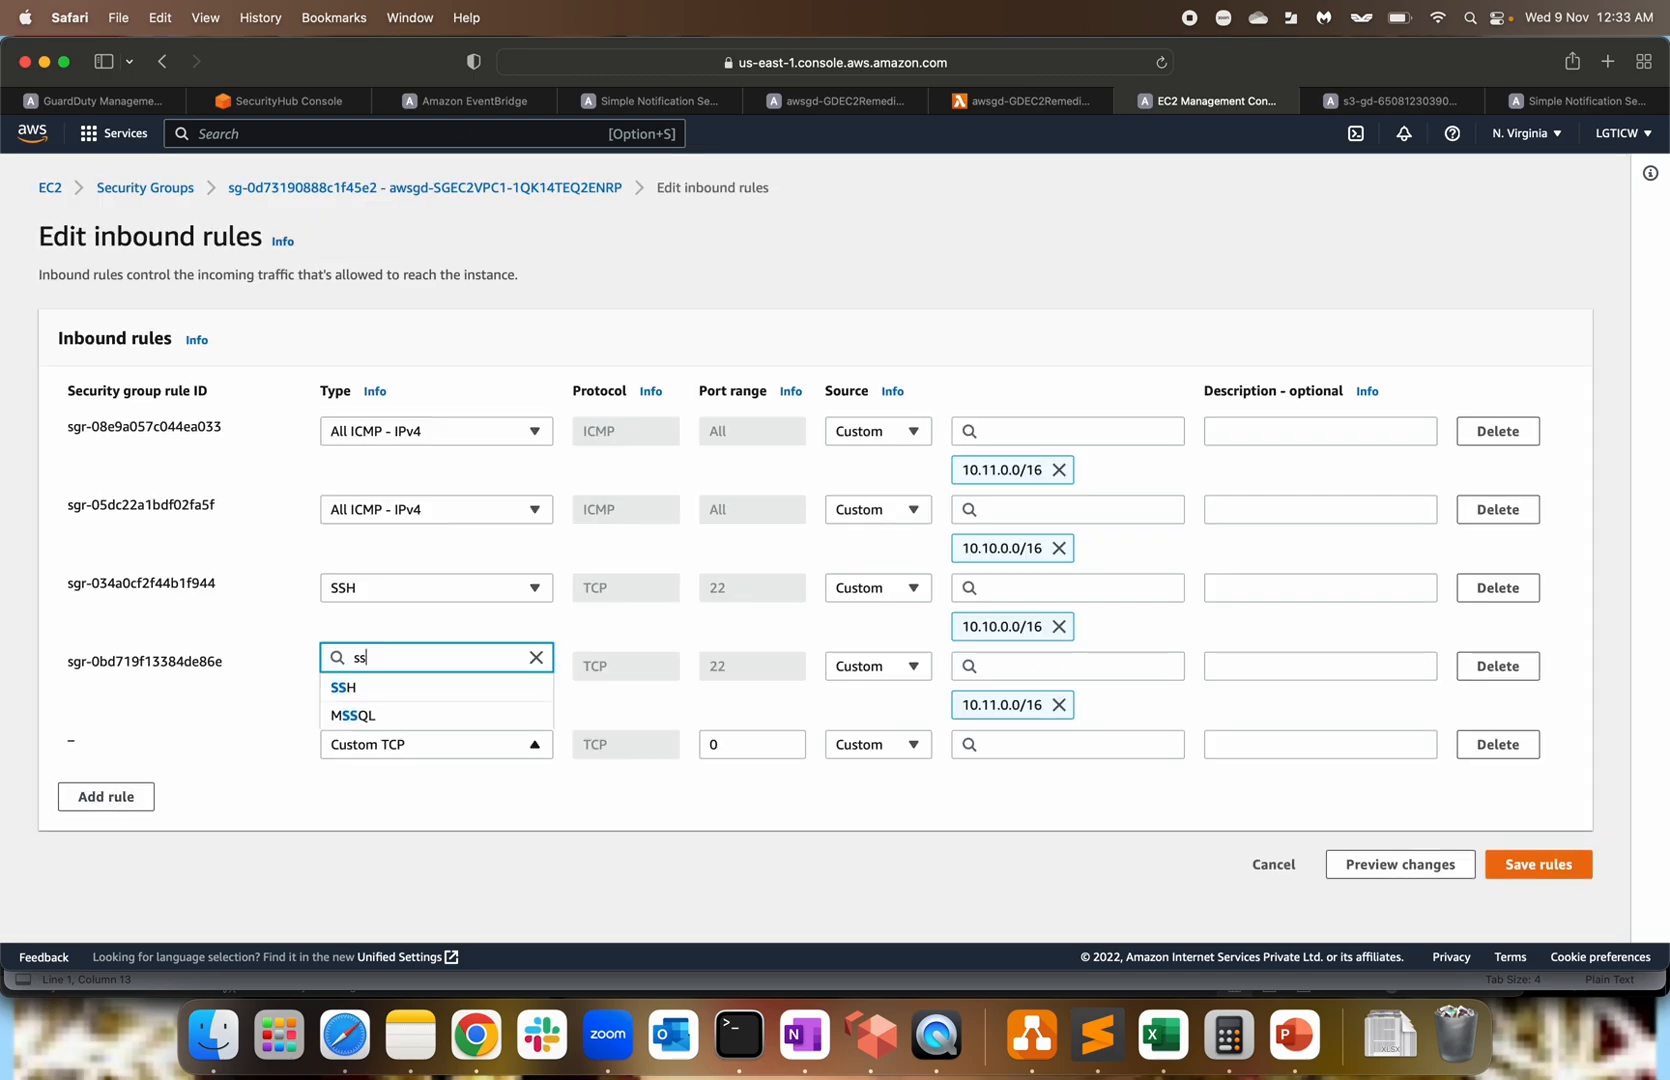
click(388, 716)
click(905, 748)
click(879, 716)
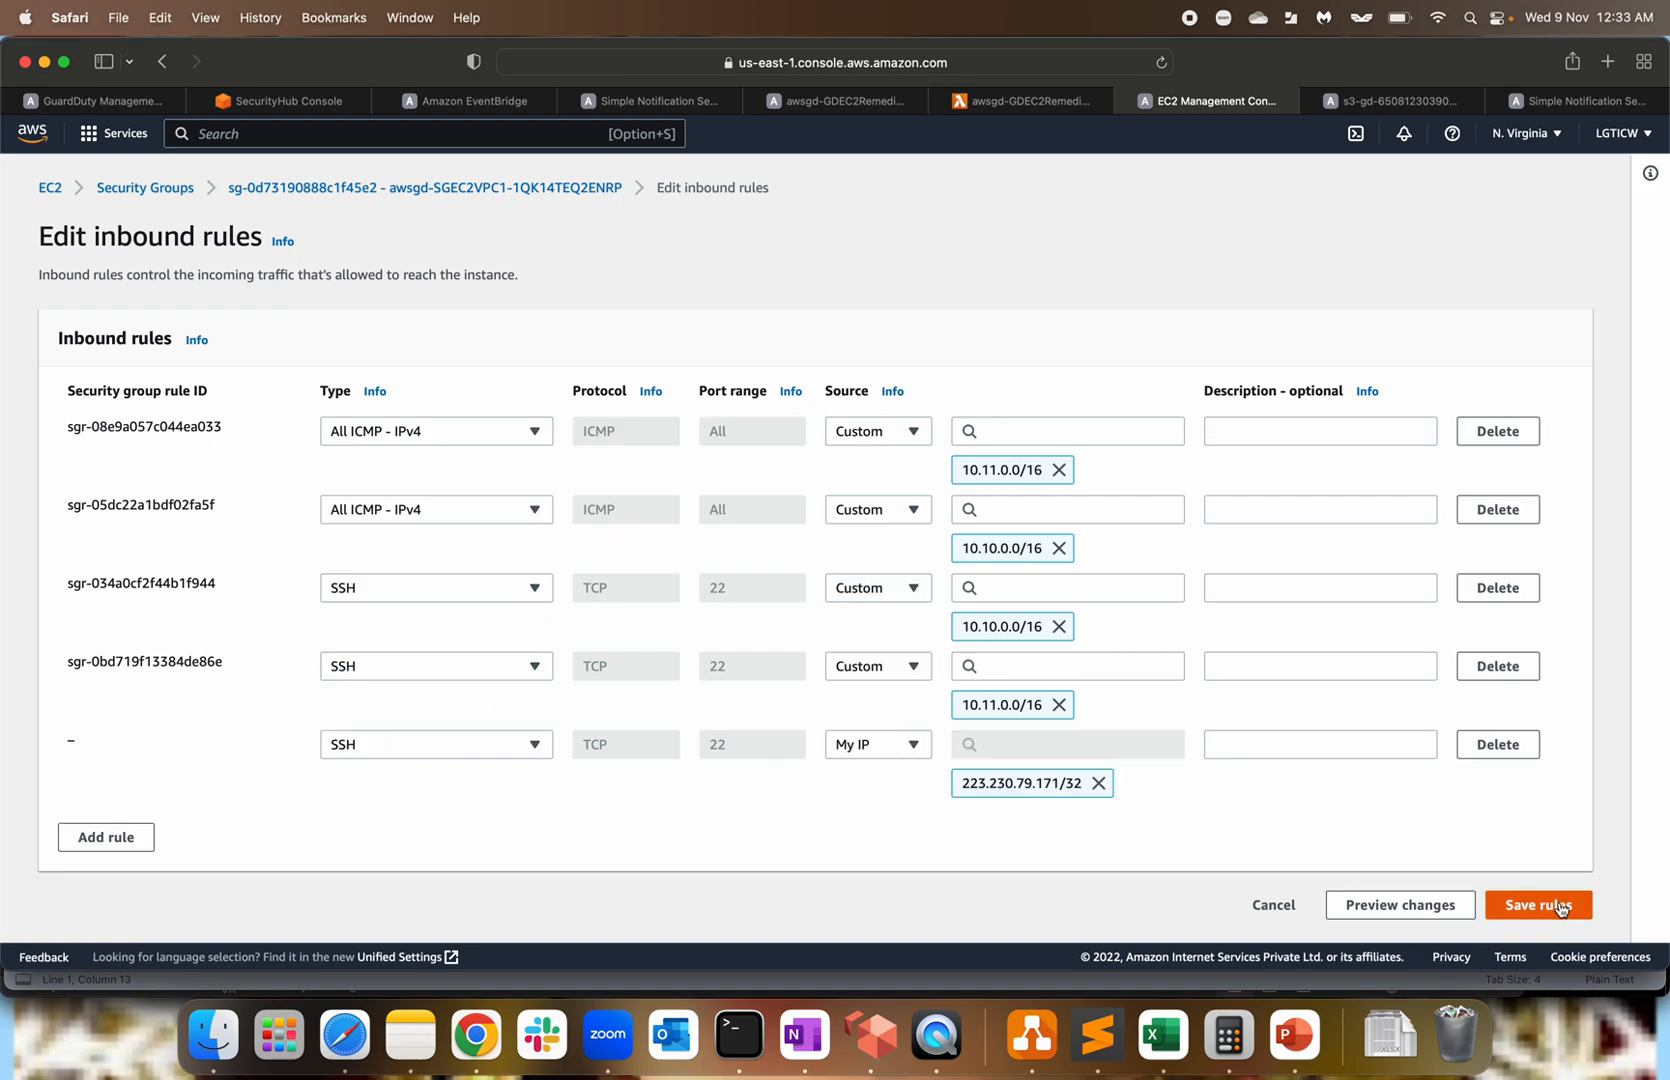
click(1555, 903)
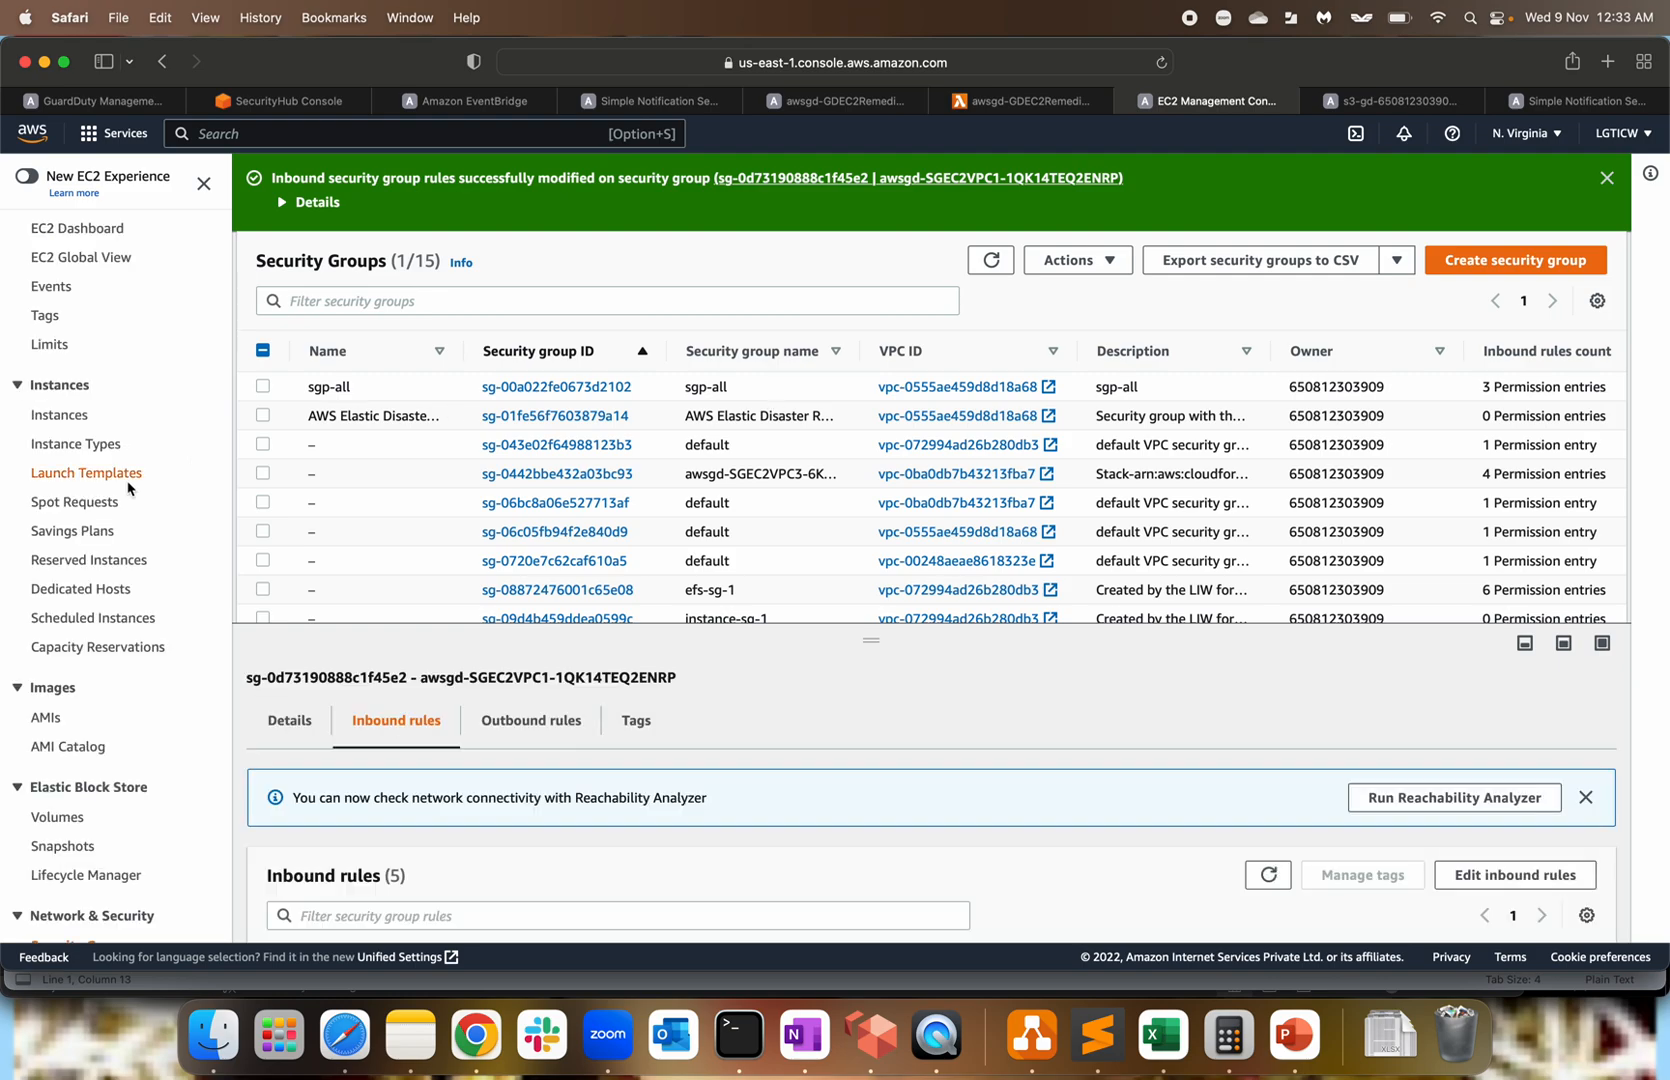
click(57, 416)
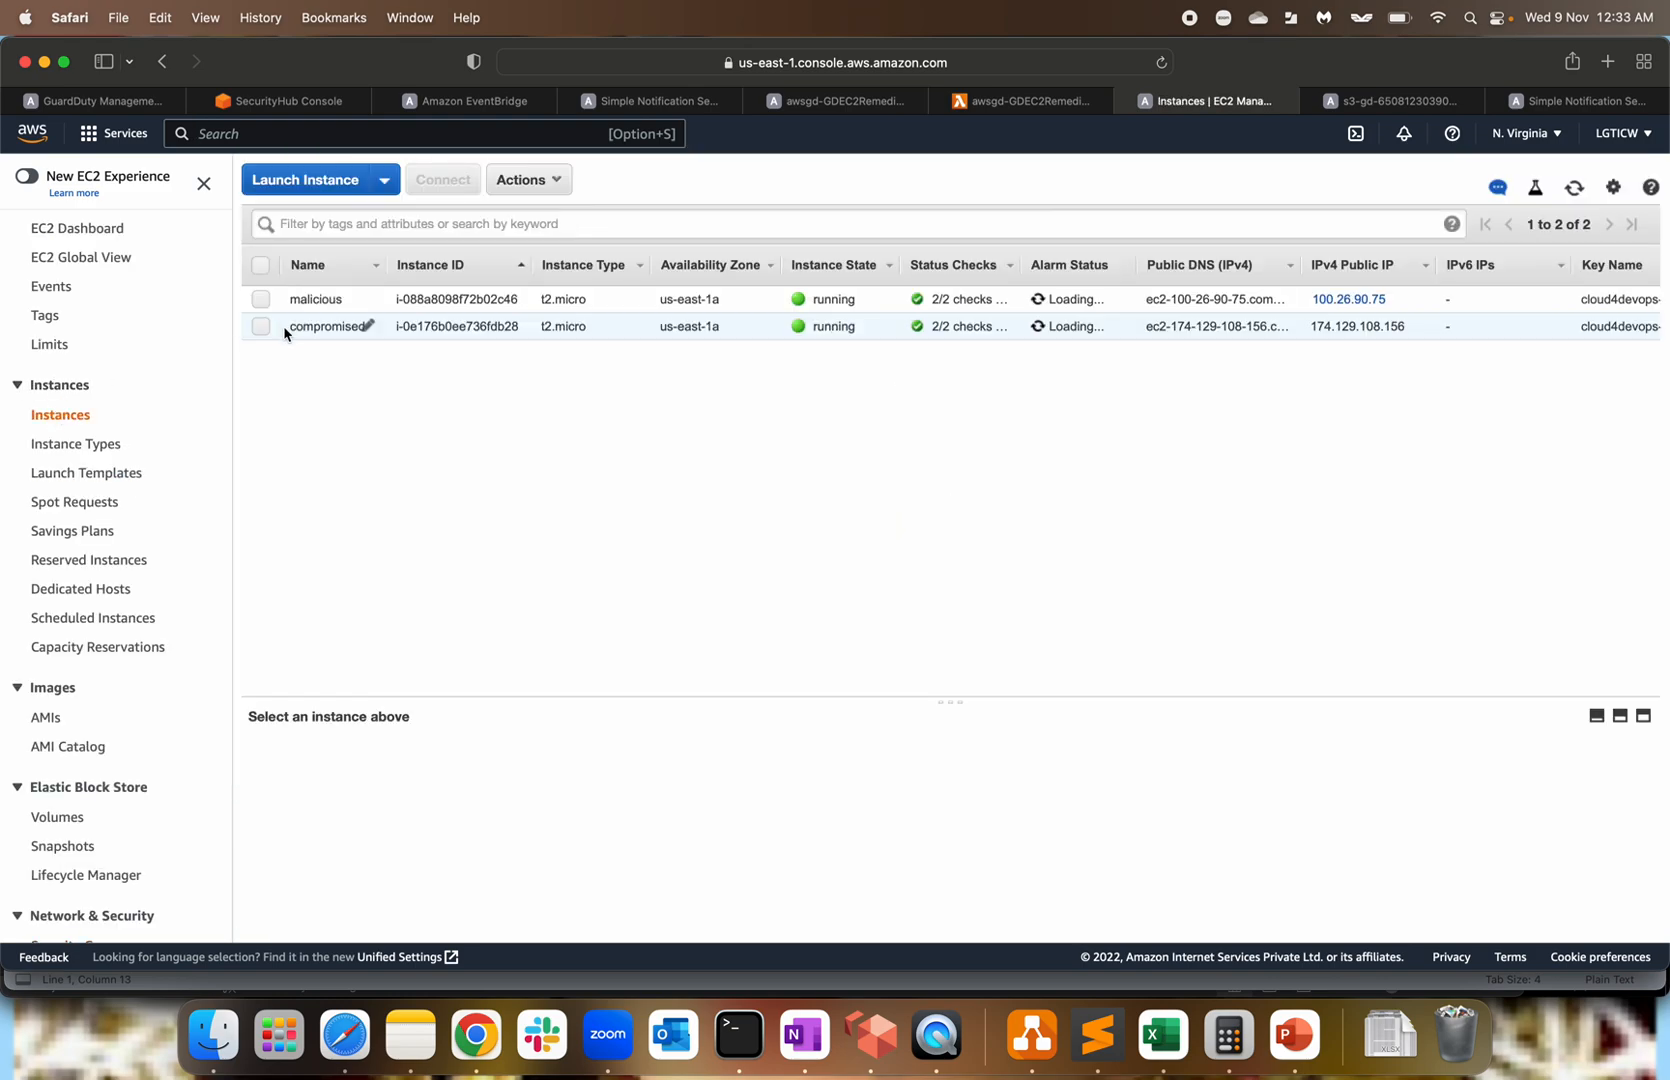
Copy the example SSH command from the compromised instance's connection instructions and close them.
click(305, 328)
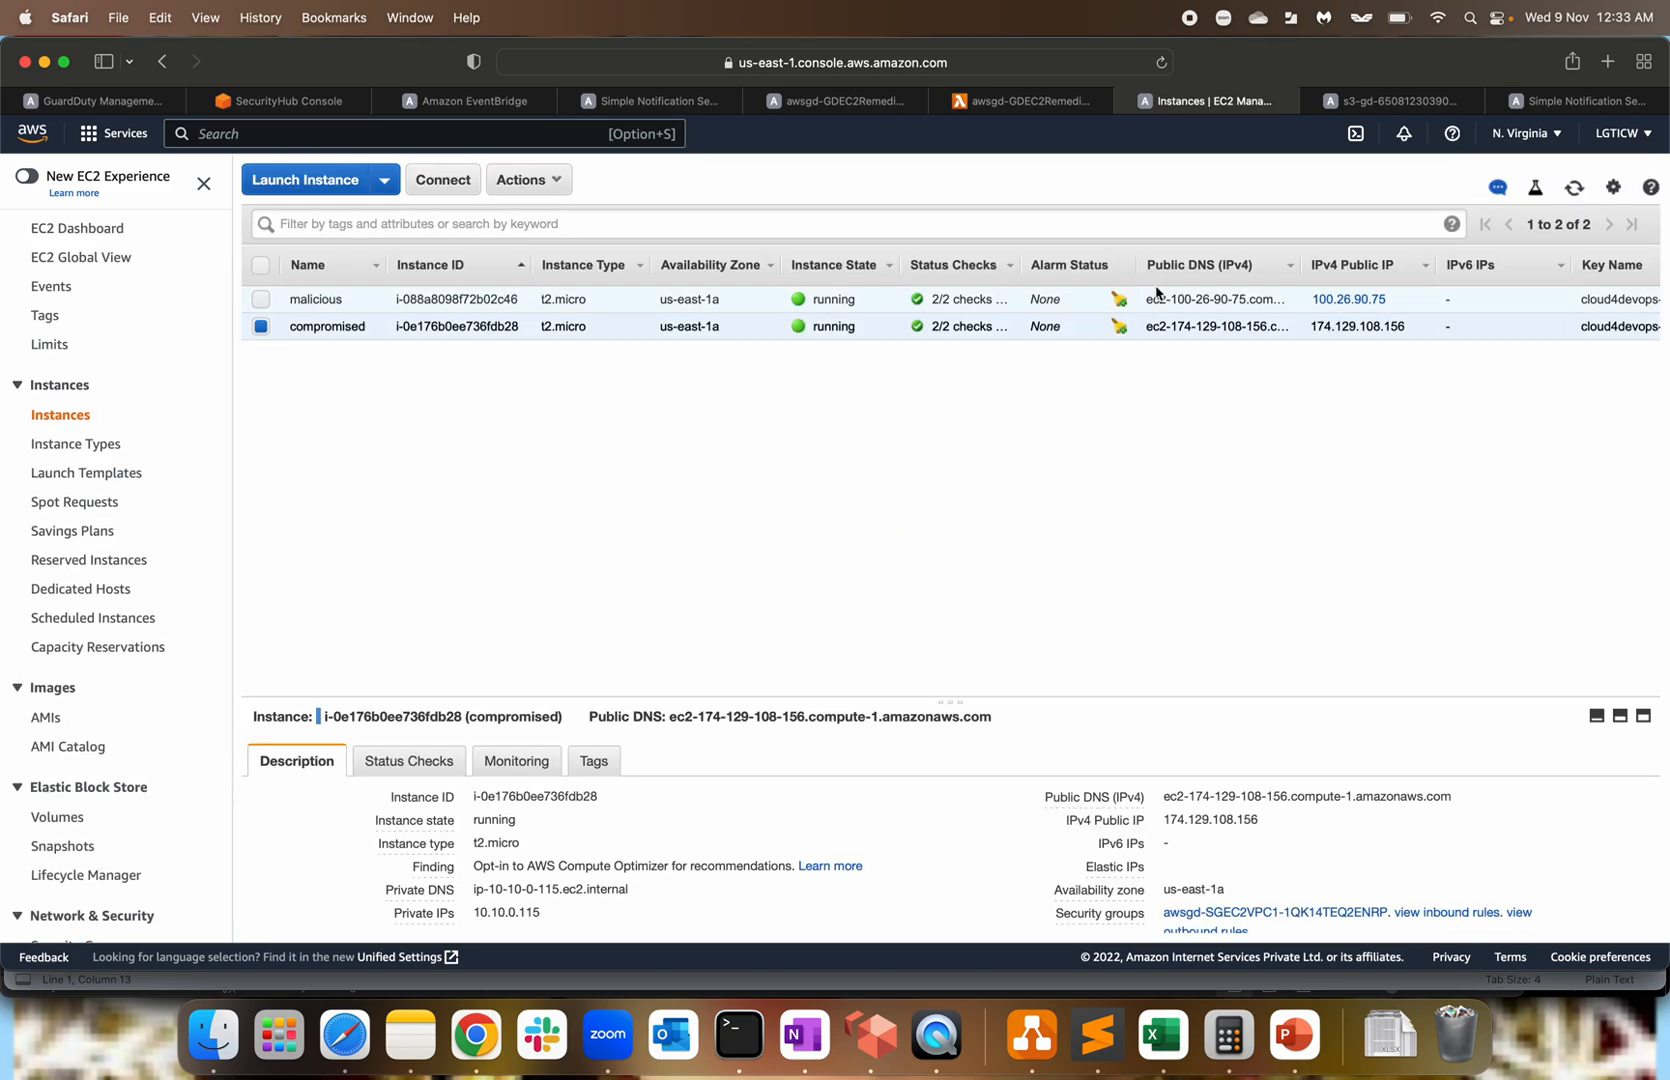
click(444, 182)
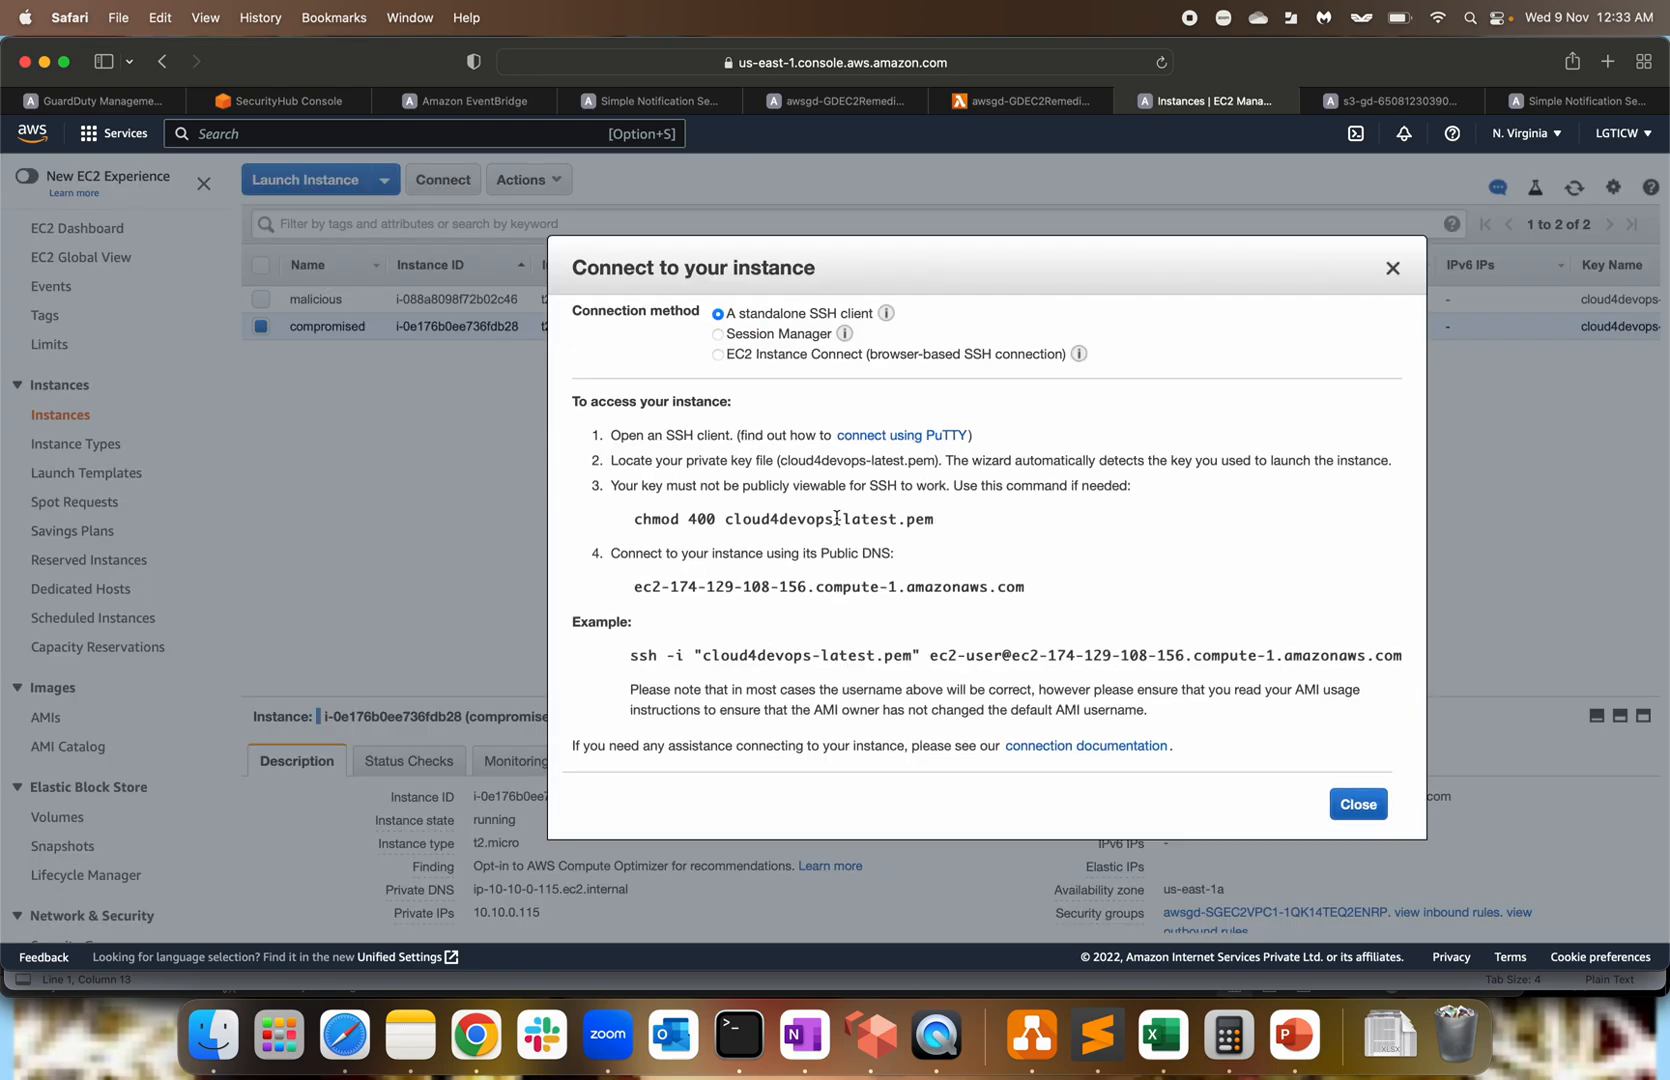
drag(643, 660, 1402, 657)
key(super+c)
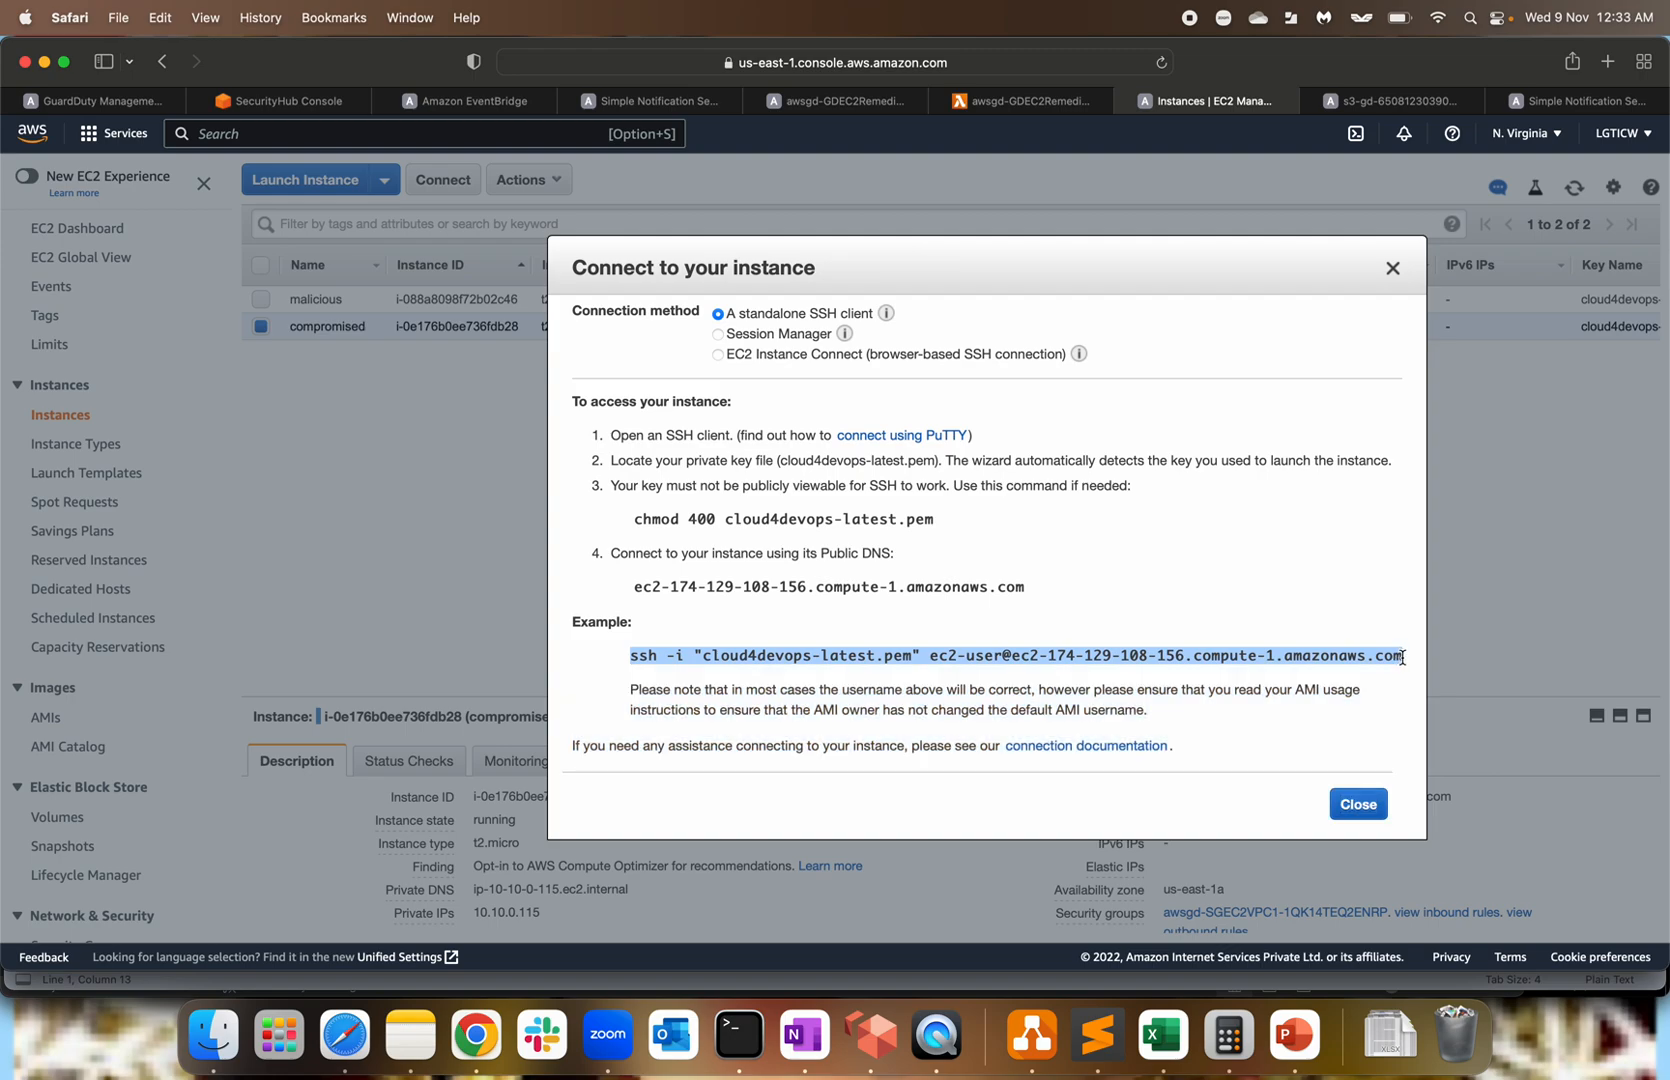
click(1359, 804)
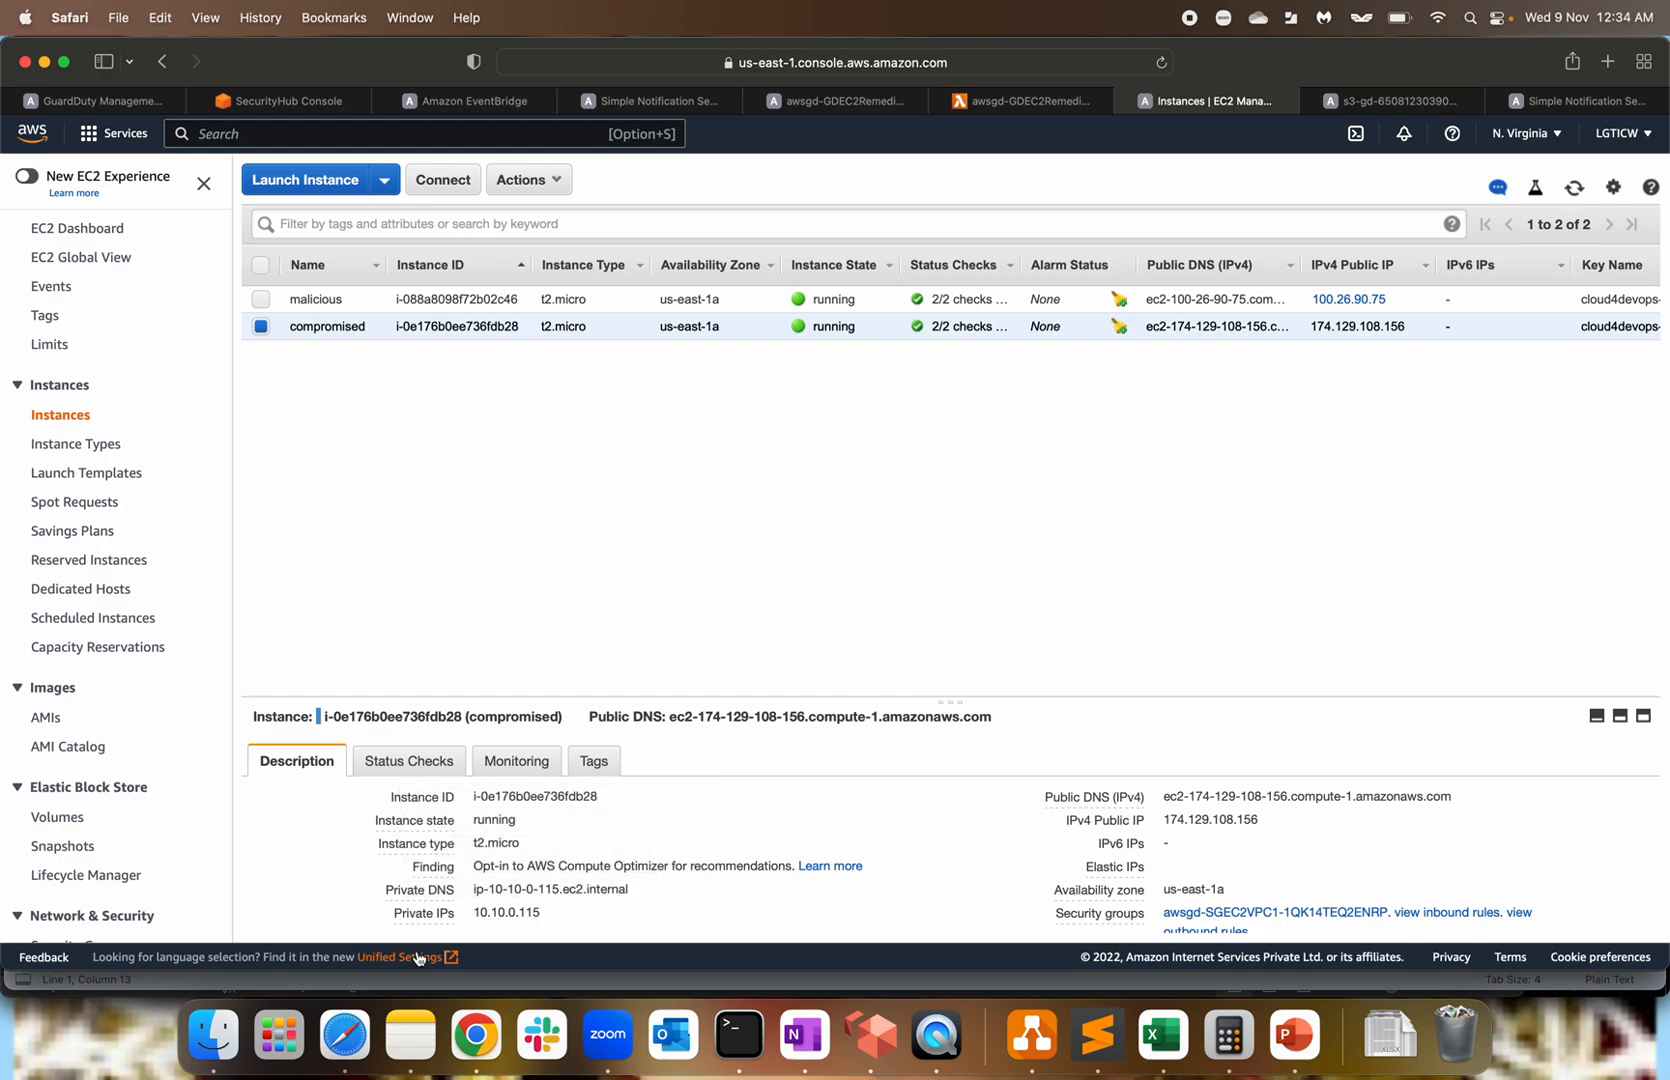
Open a new Terminal window, enlarge its text and change to the Documents/key directory.
right_click(739, 1035)
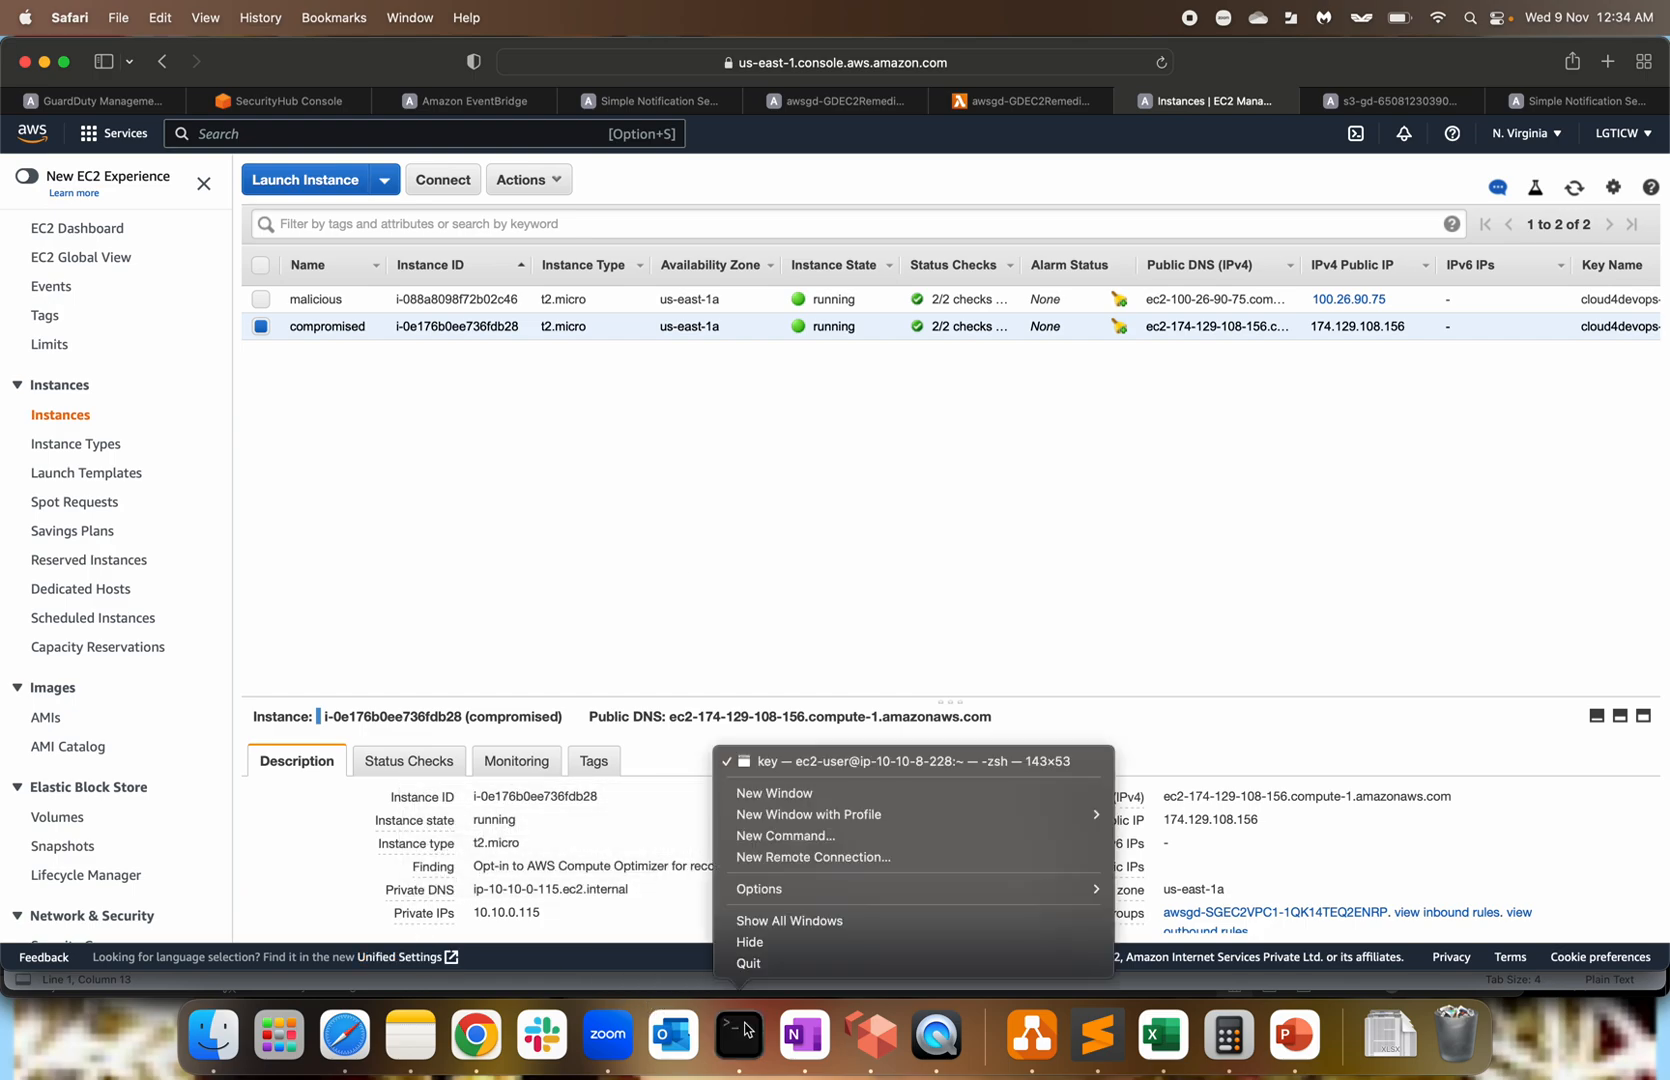
click(778, 797)
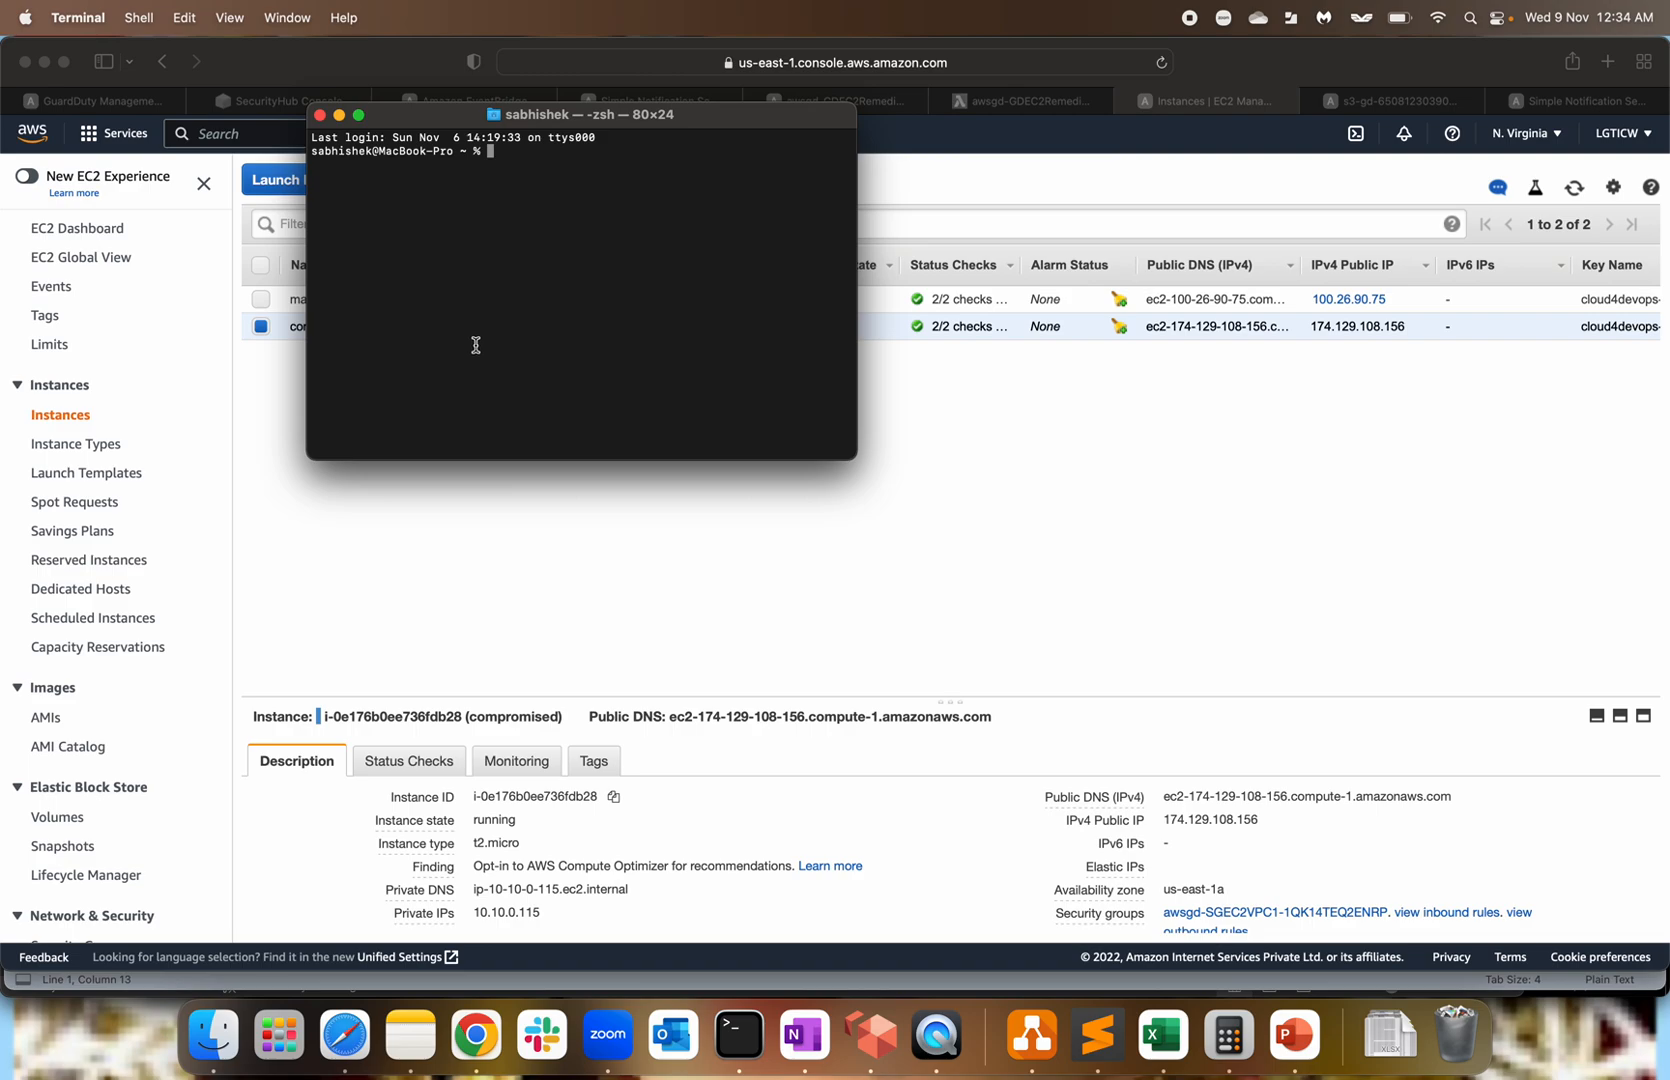
key(super+plus)
key(super+plus)
key(super+plus)
key(super+plus)
key(super+plus)
key(super+plus)
text(cd Docu)
key(Tab)
text(k)
key(Tab)
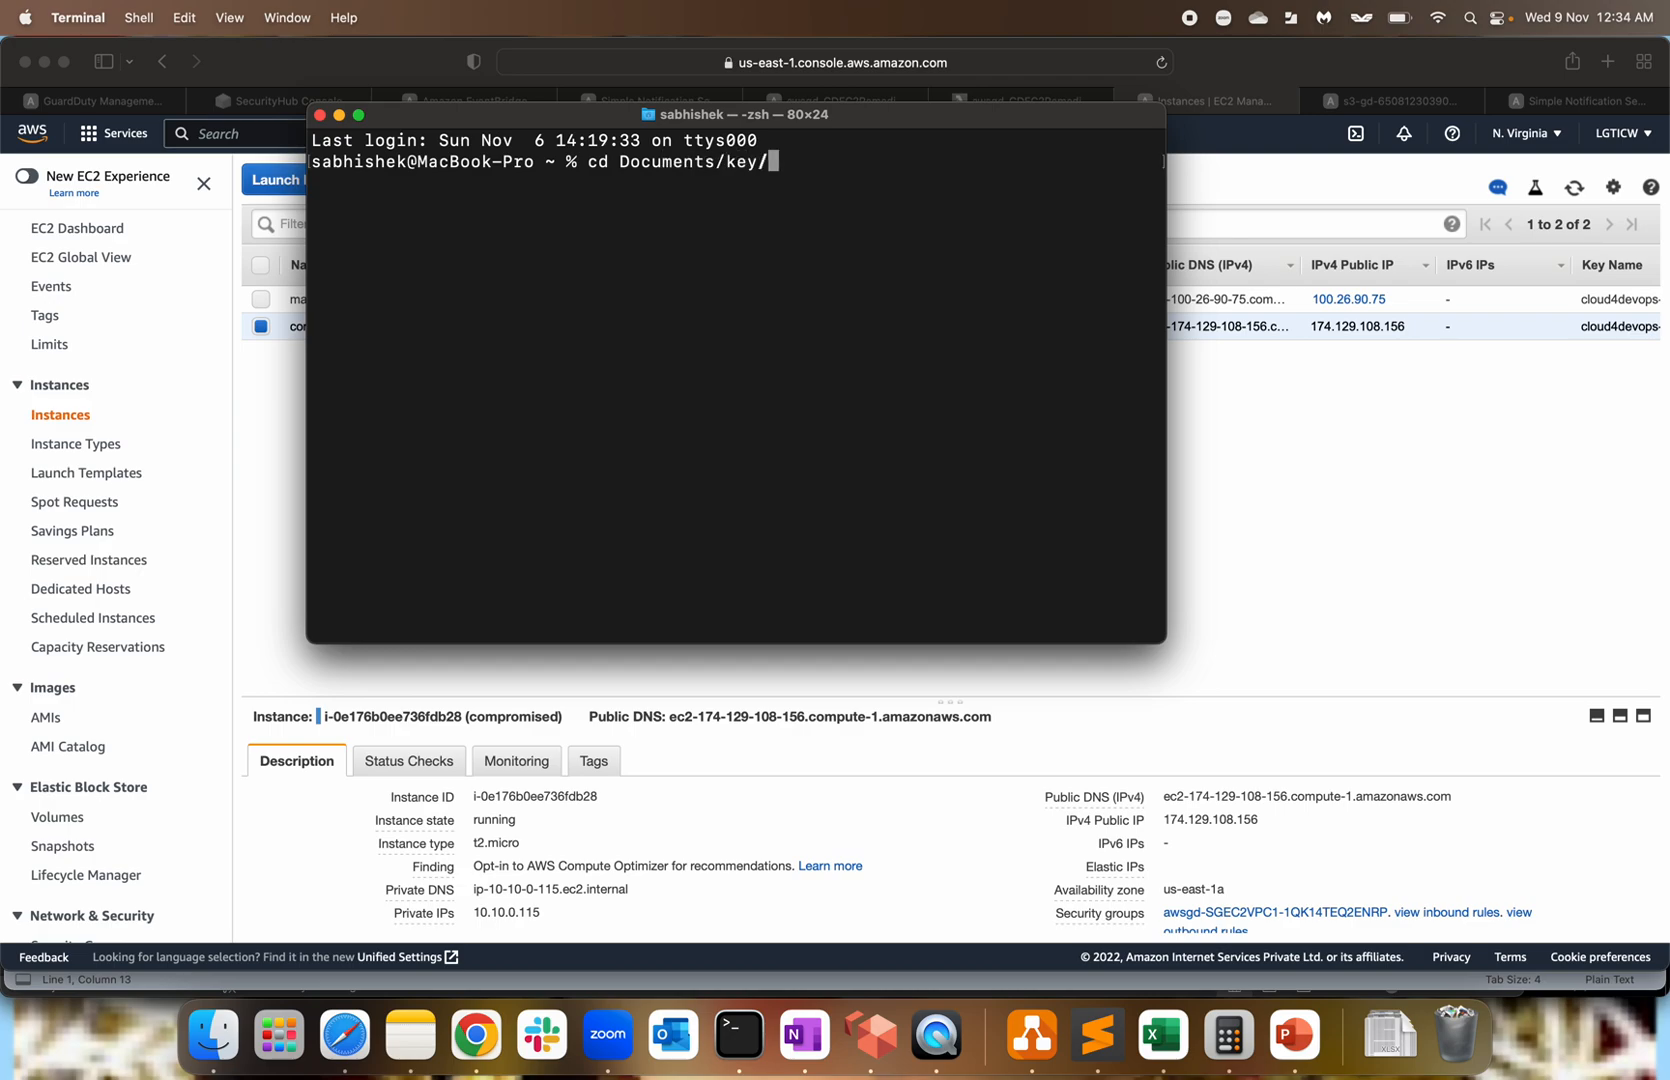
key(Return)
Connect to the compromised instance with the copied SSH command and accept the host's authenticity with yes.
key(super+v)
key(Return)
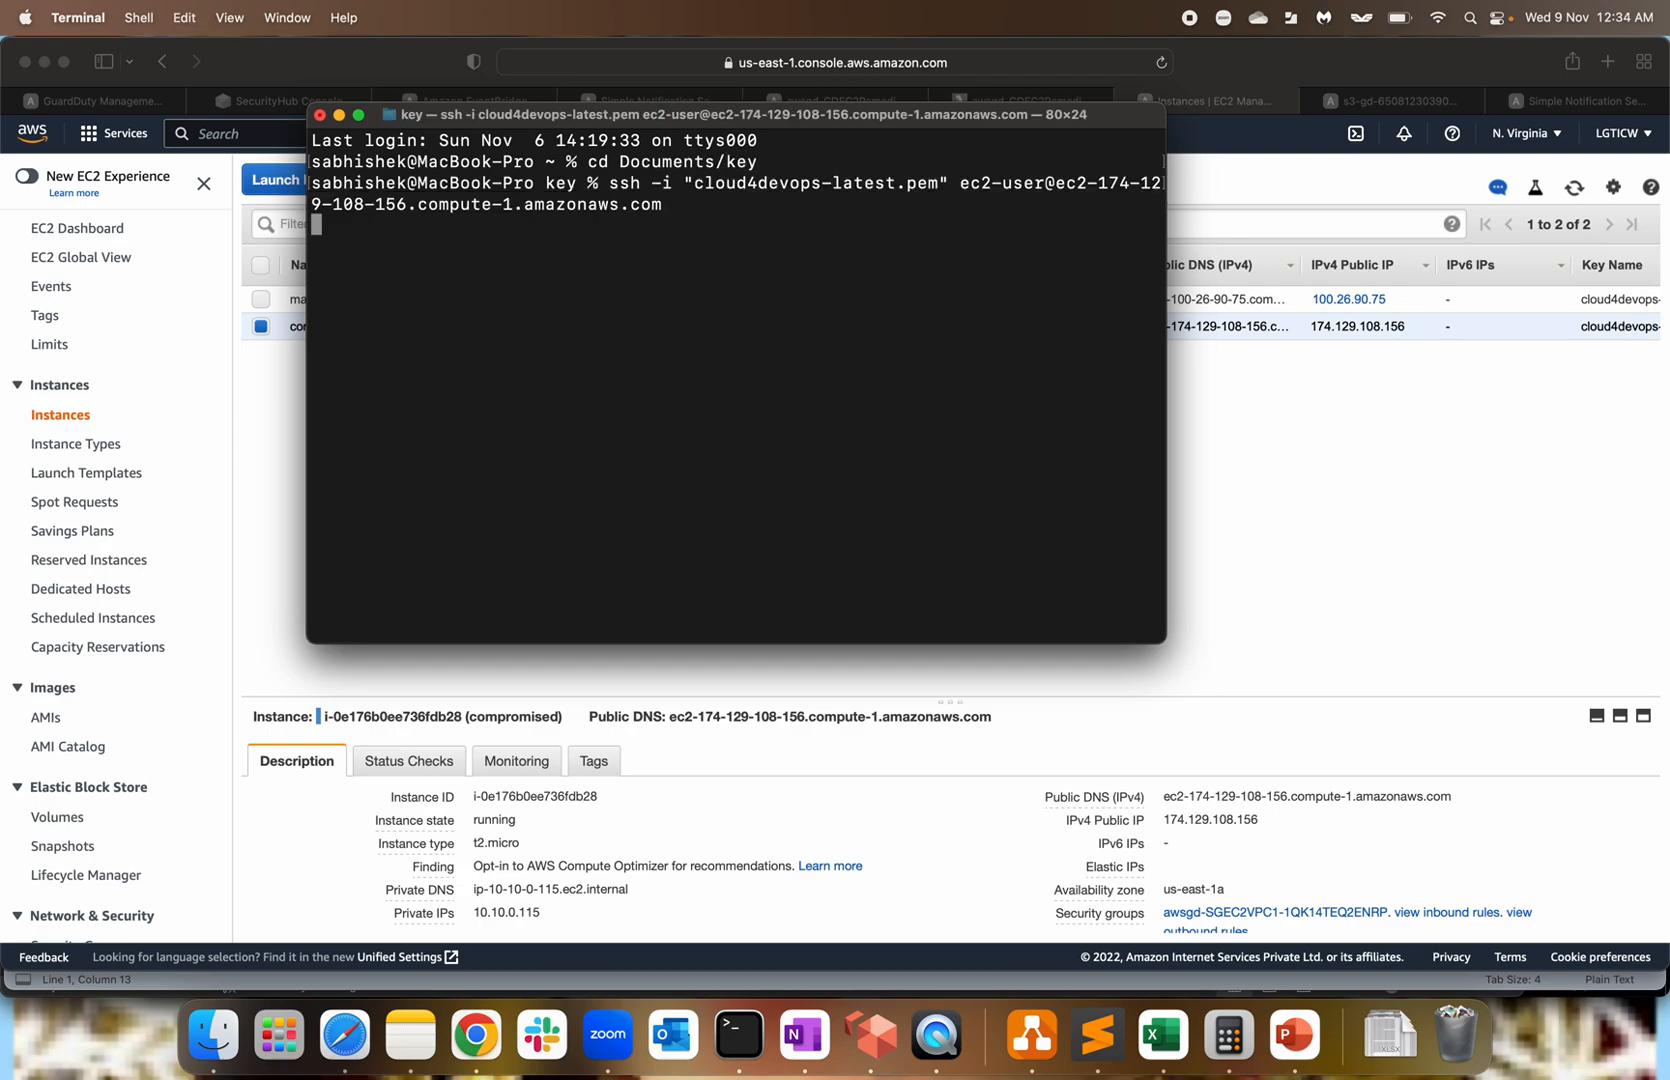
text(yes)
key(Return)
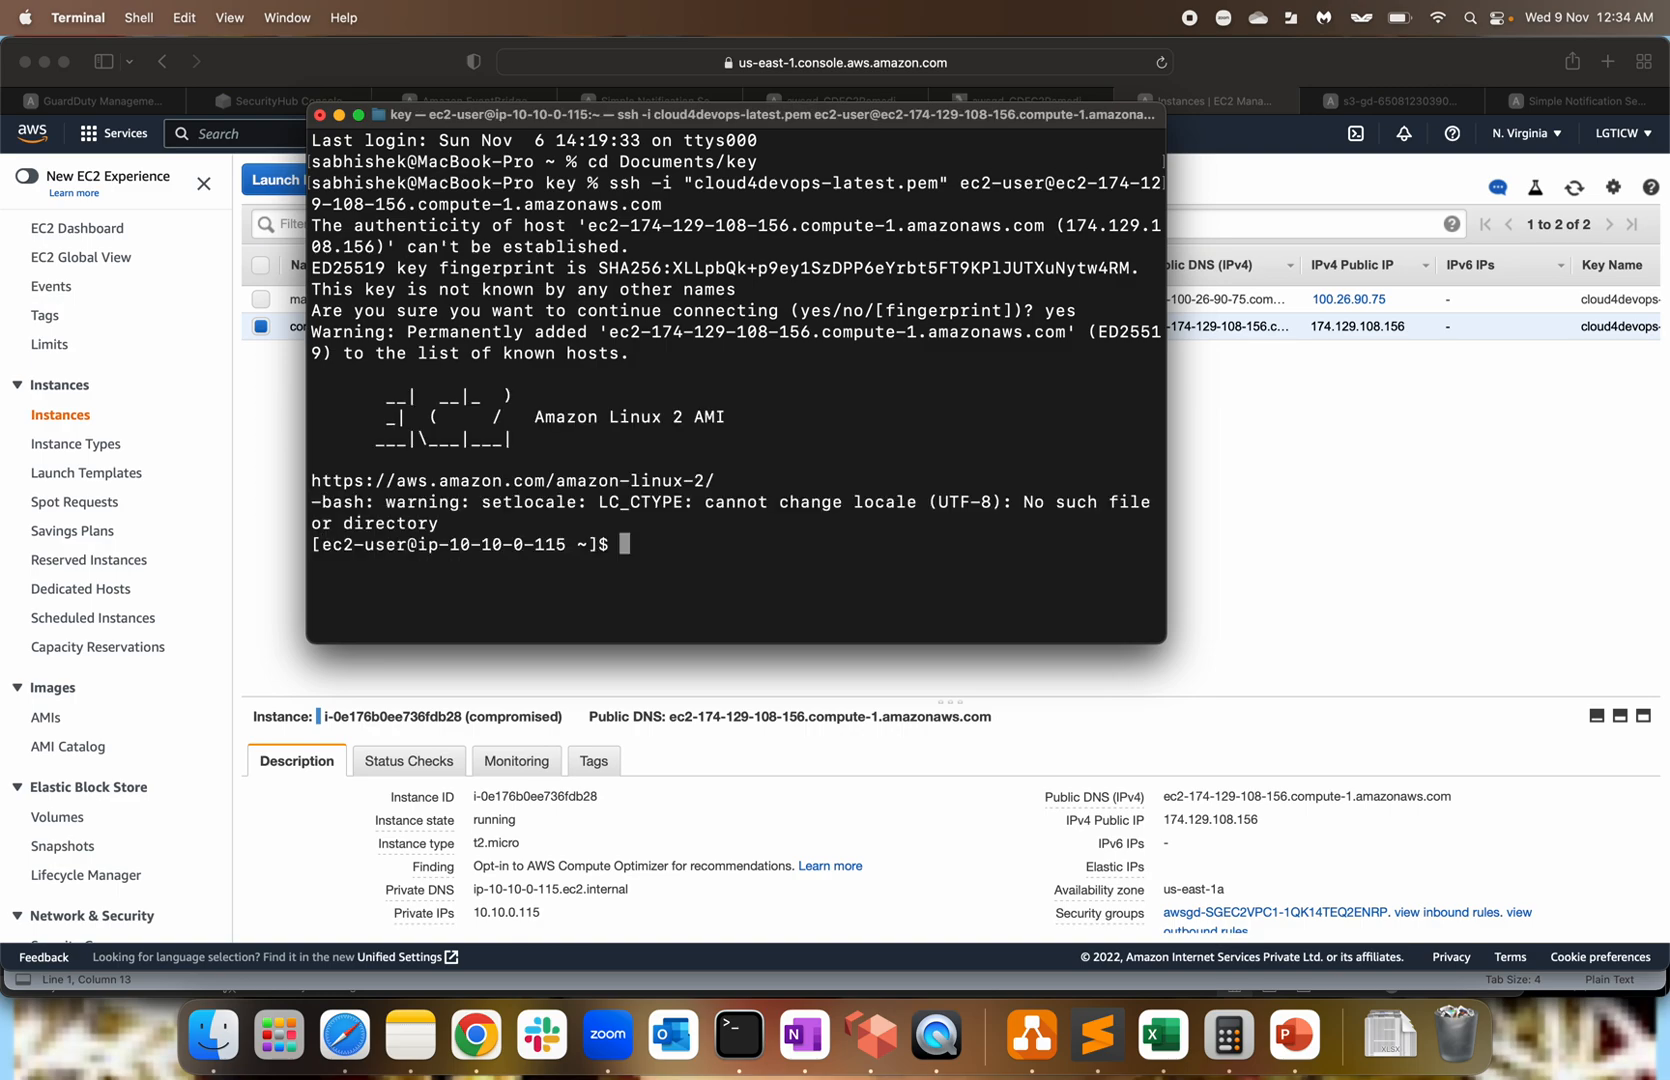
Open gd-portscan.sh in vi, examine its loop range and nmap target, and quit without saving.
text(vi gd-portscan.sh)
key(Return)
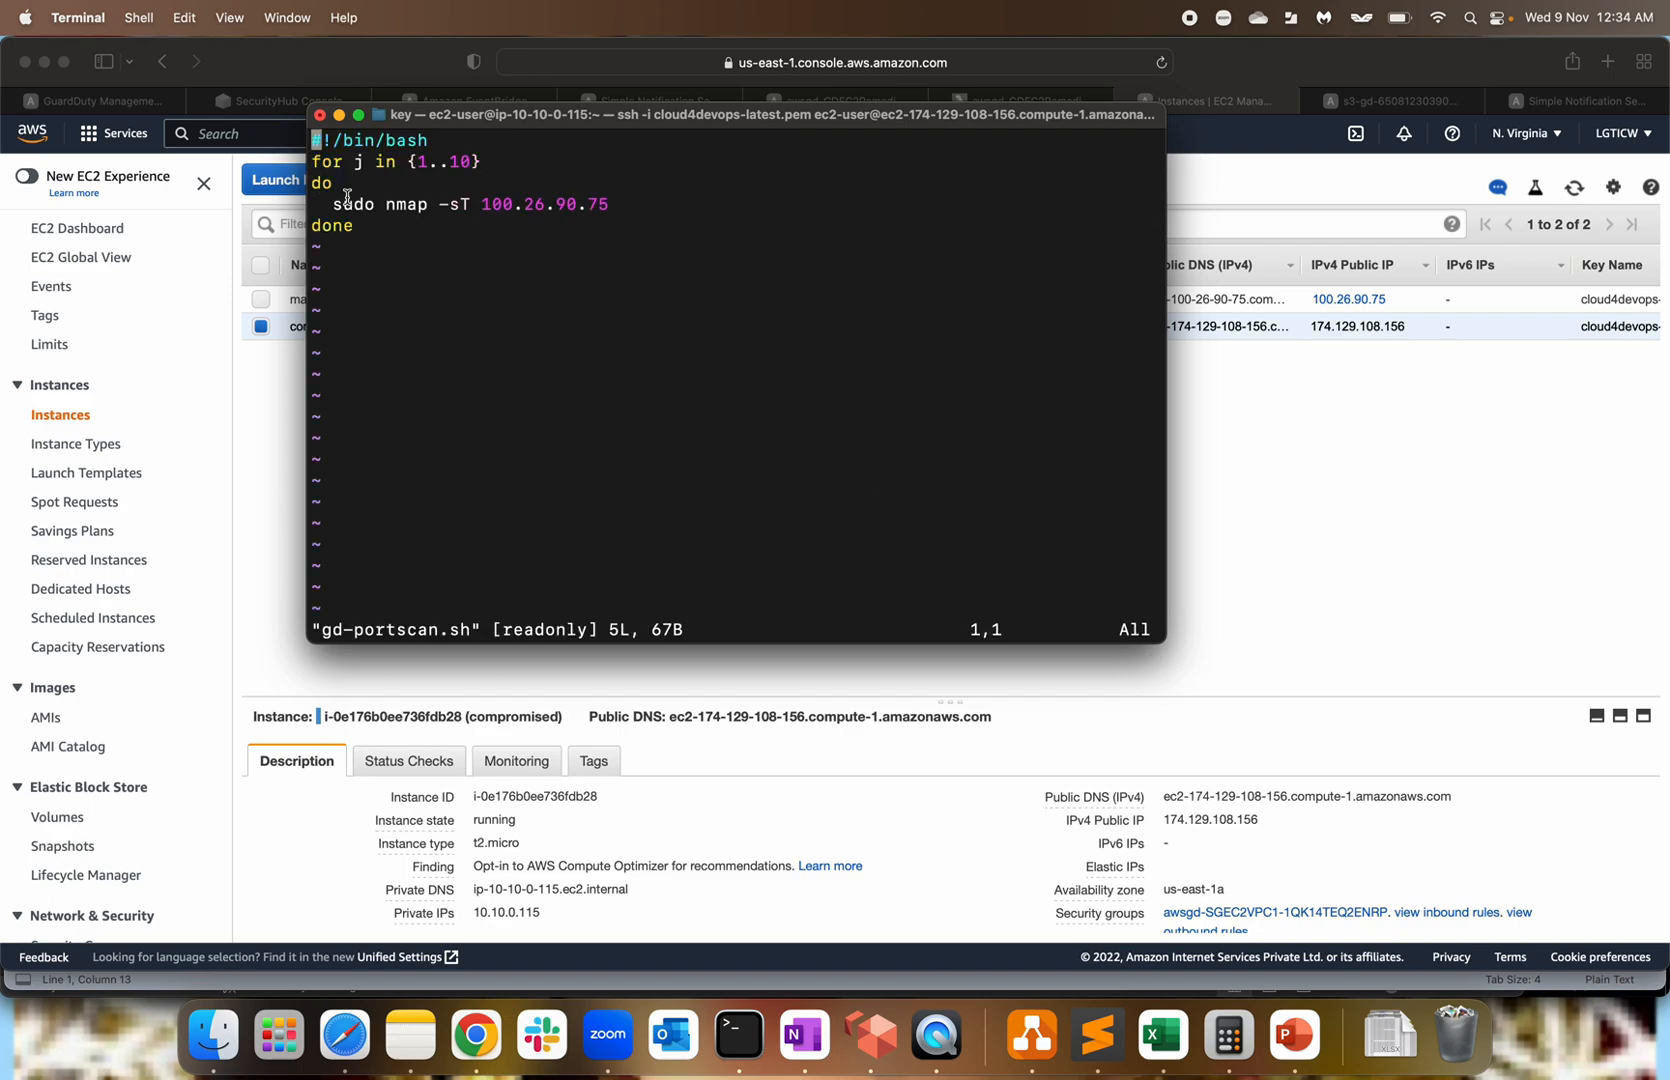
drag(407, 162, 496, 162)
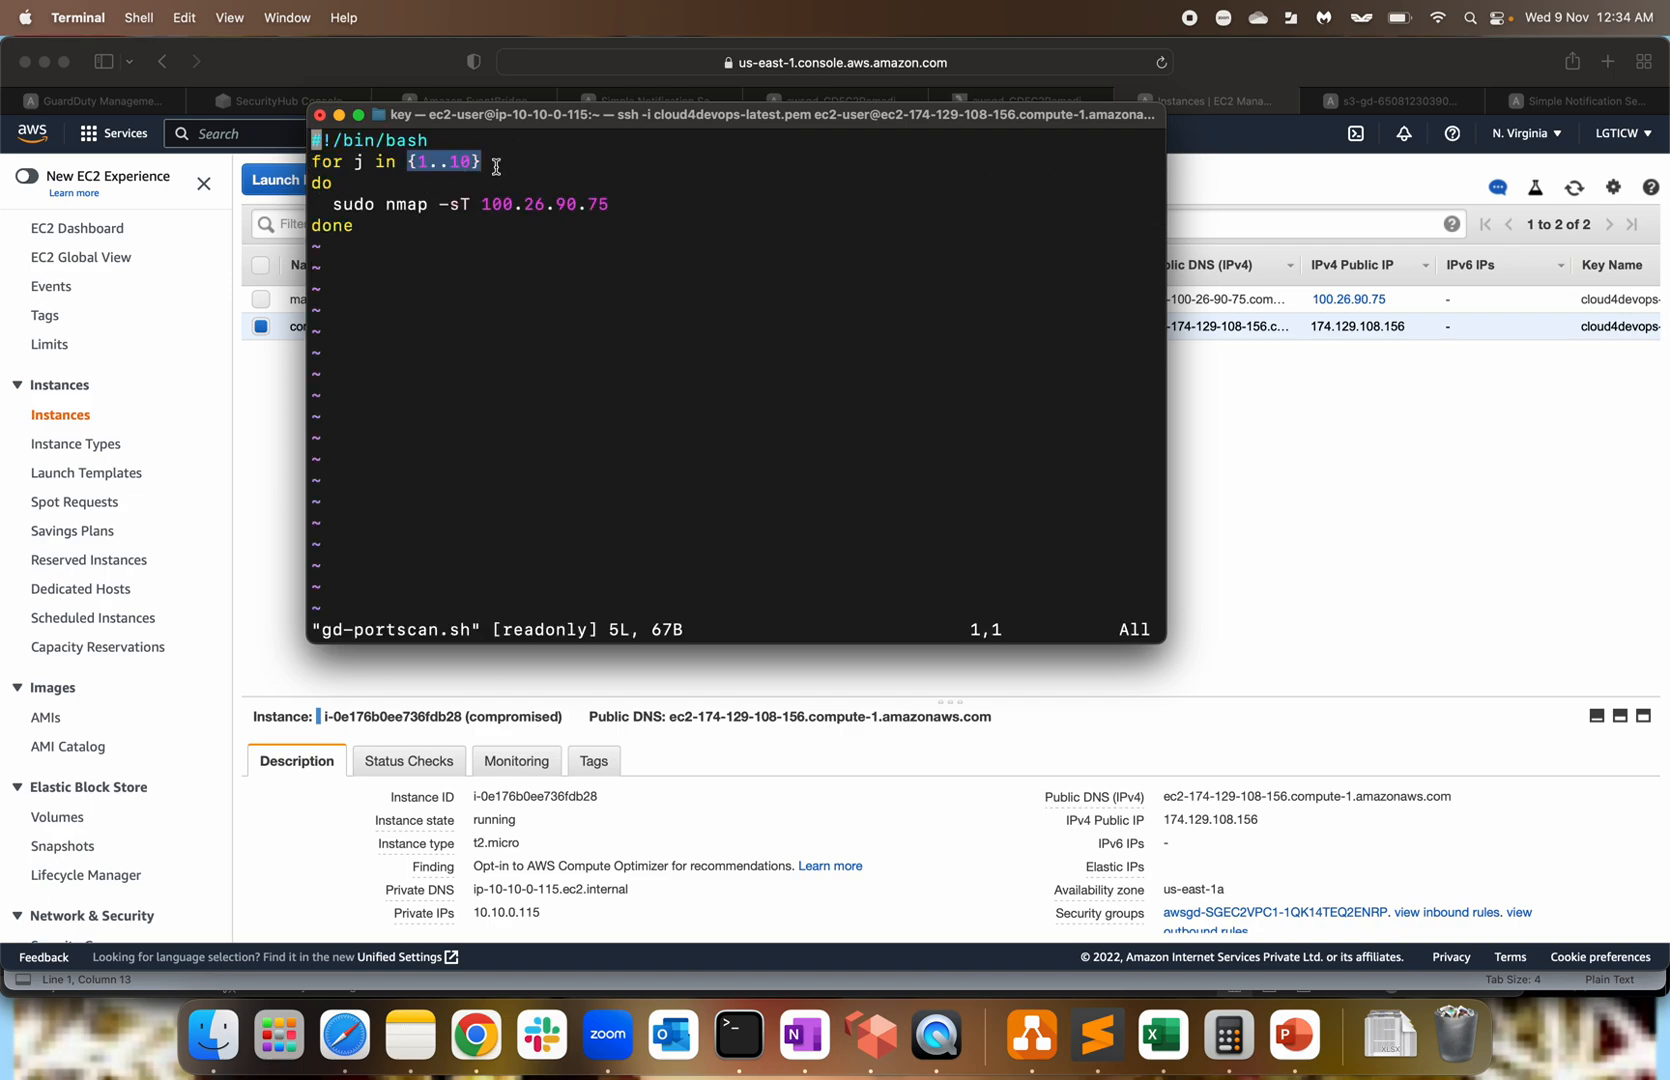
click(498, 251)
drag(322, 204, 604, 204)
click(603, 206)
drag(482, 205, 680, 207)
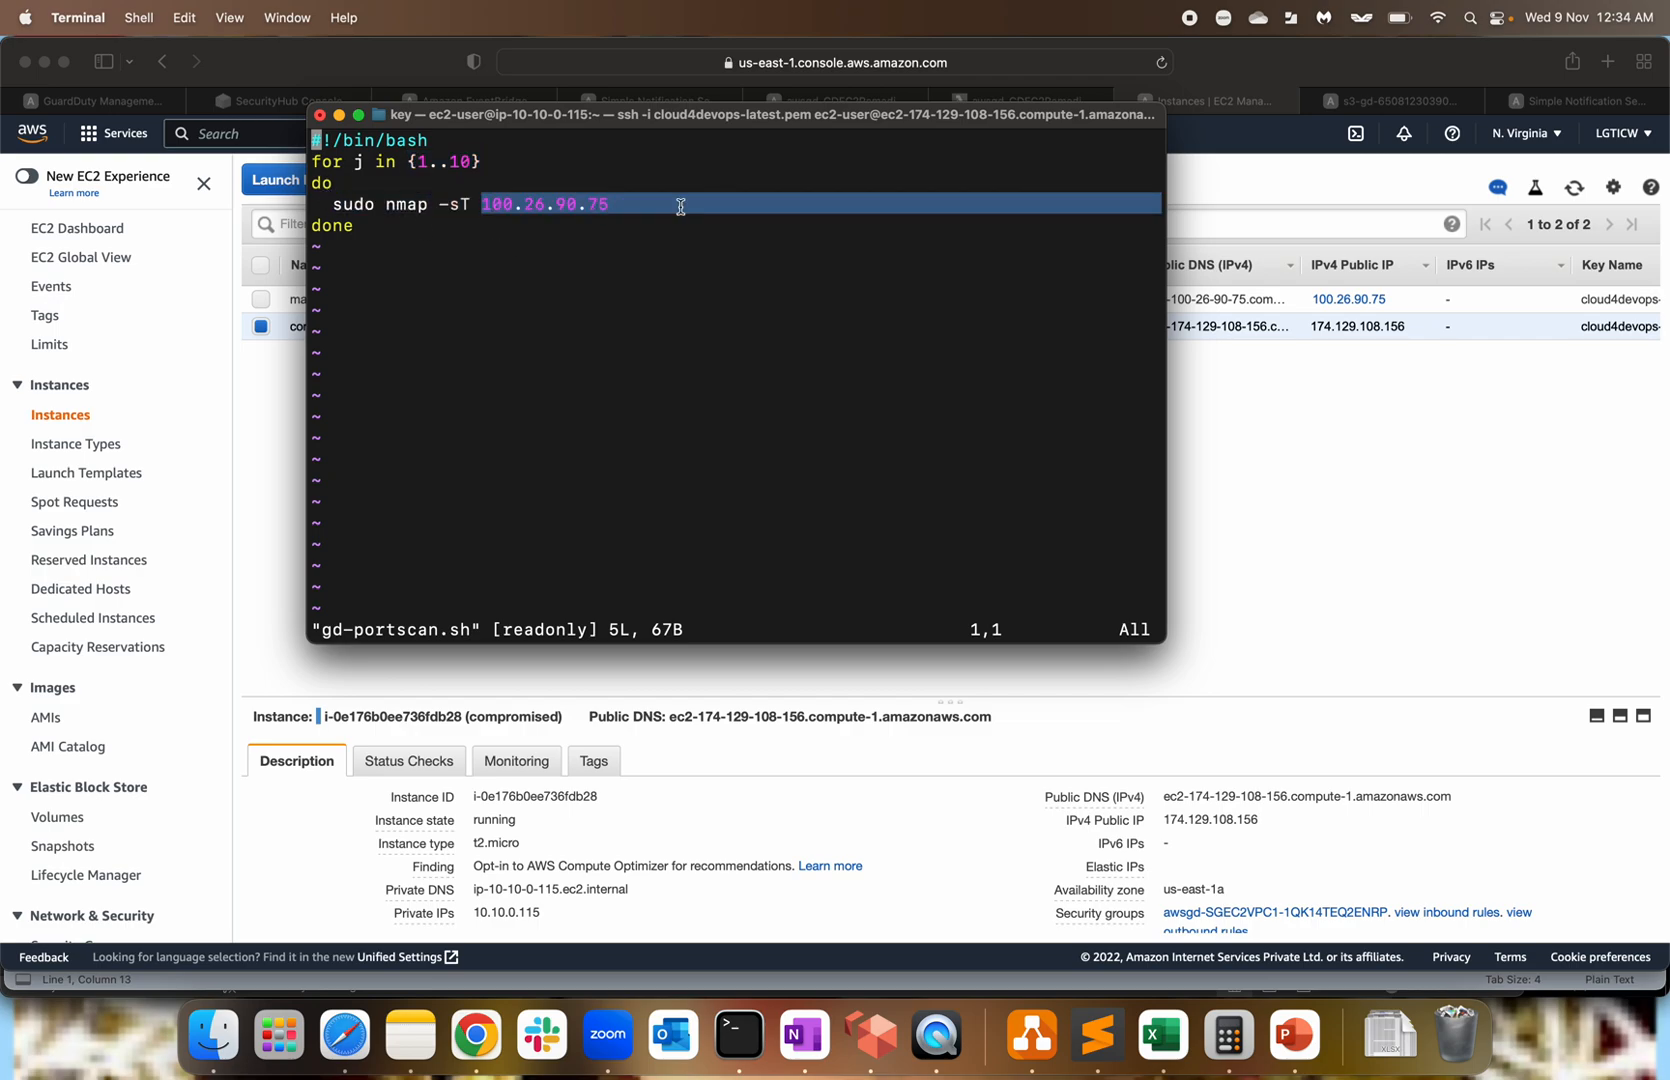
click(680, 207)
drag(386, 204, 597, 204)
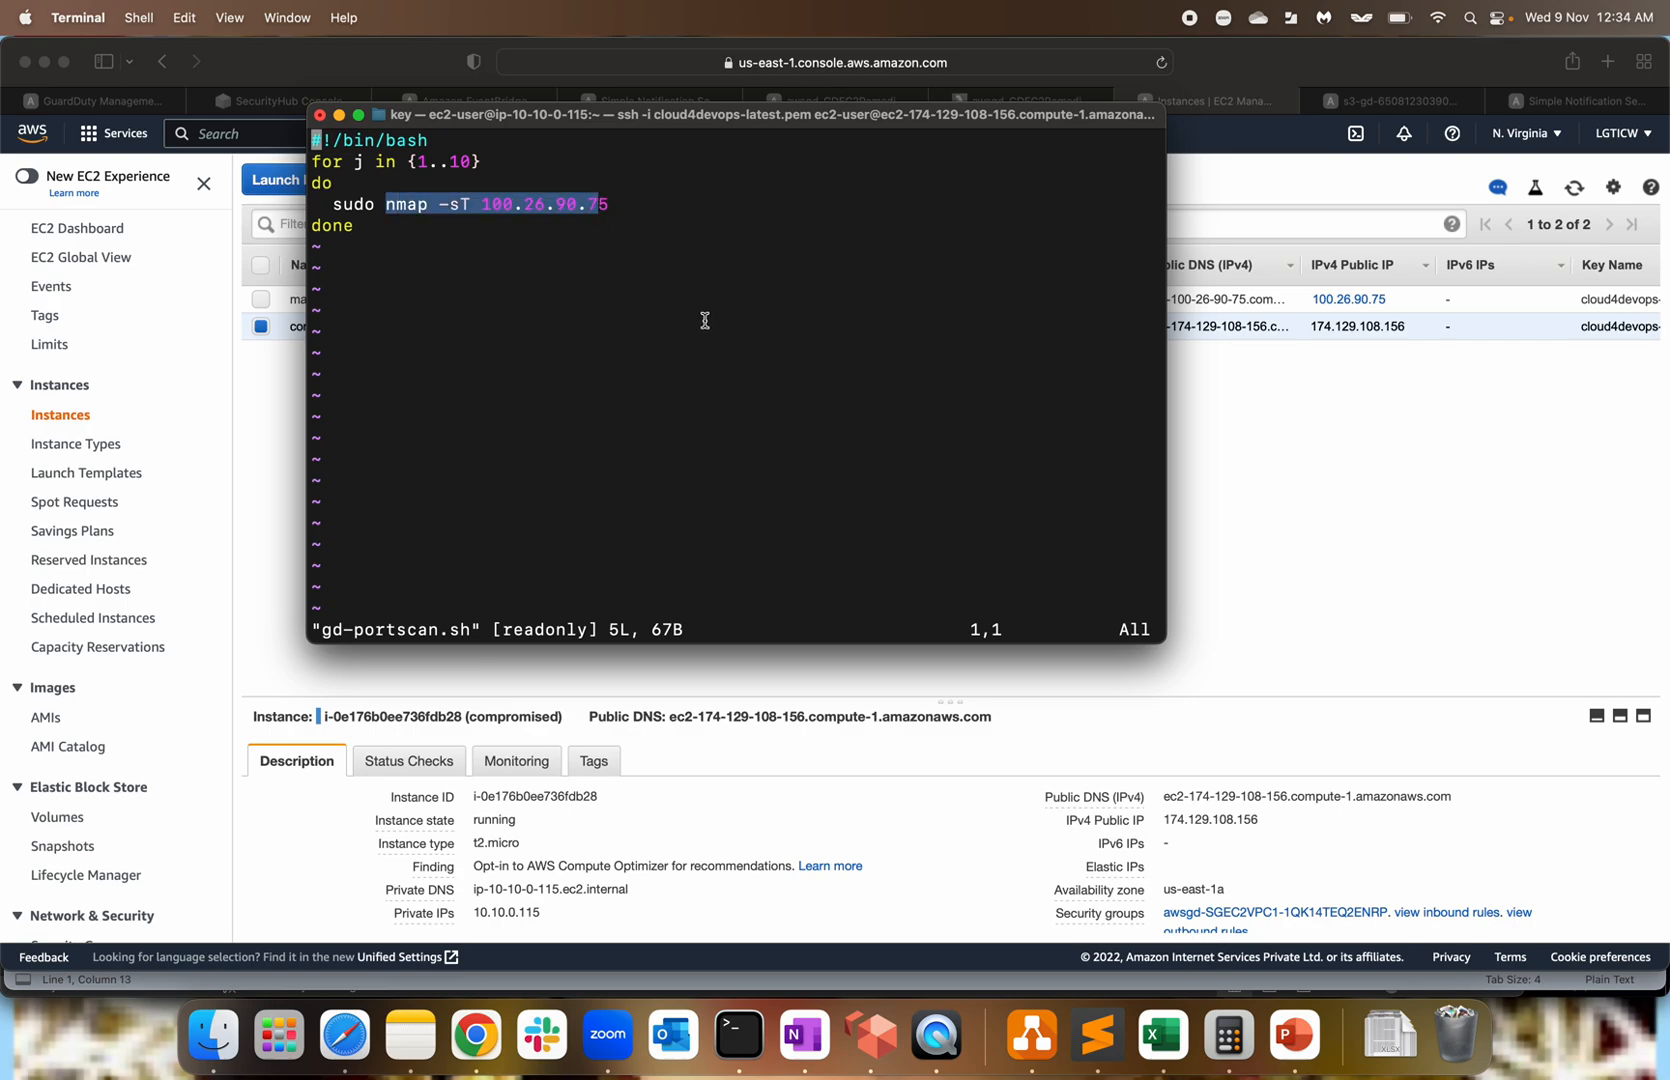
key(Escape)
text(:wq)
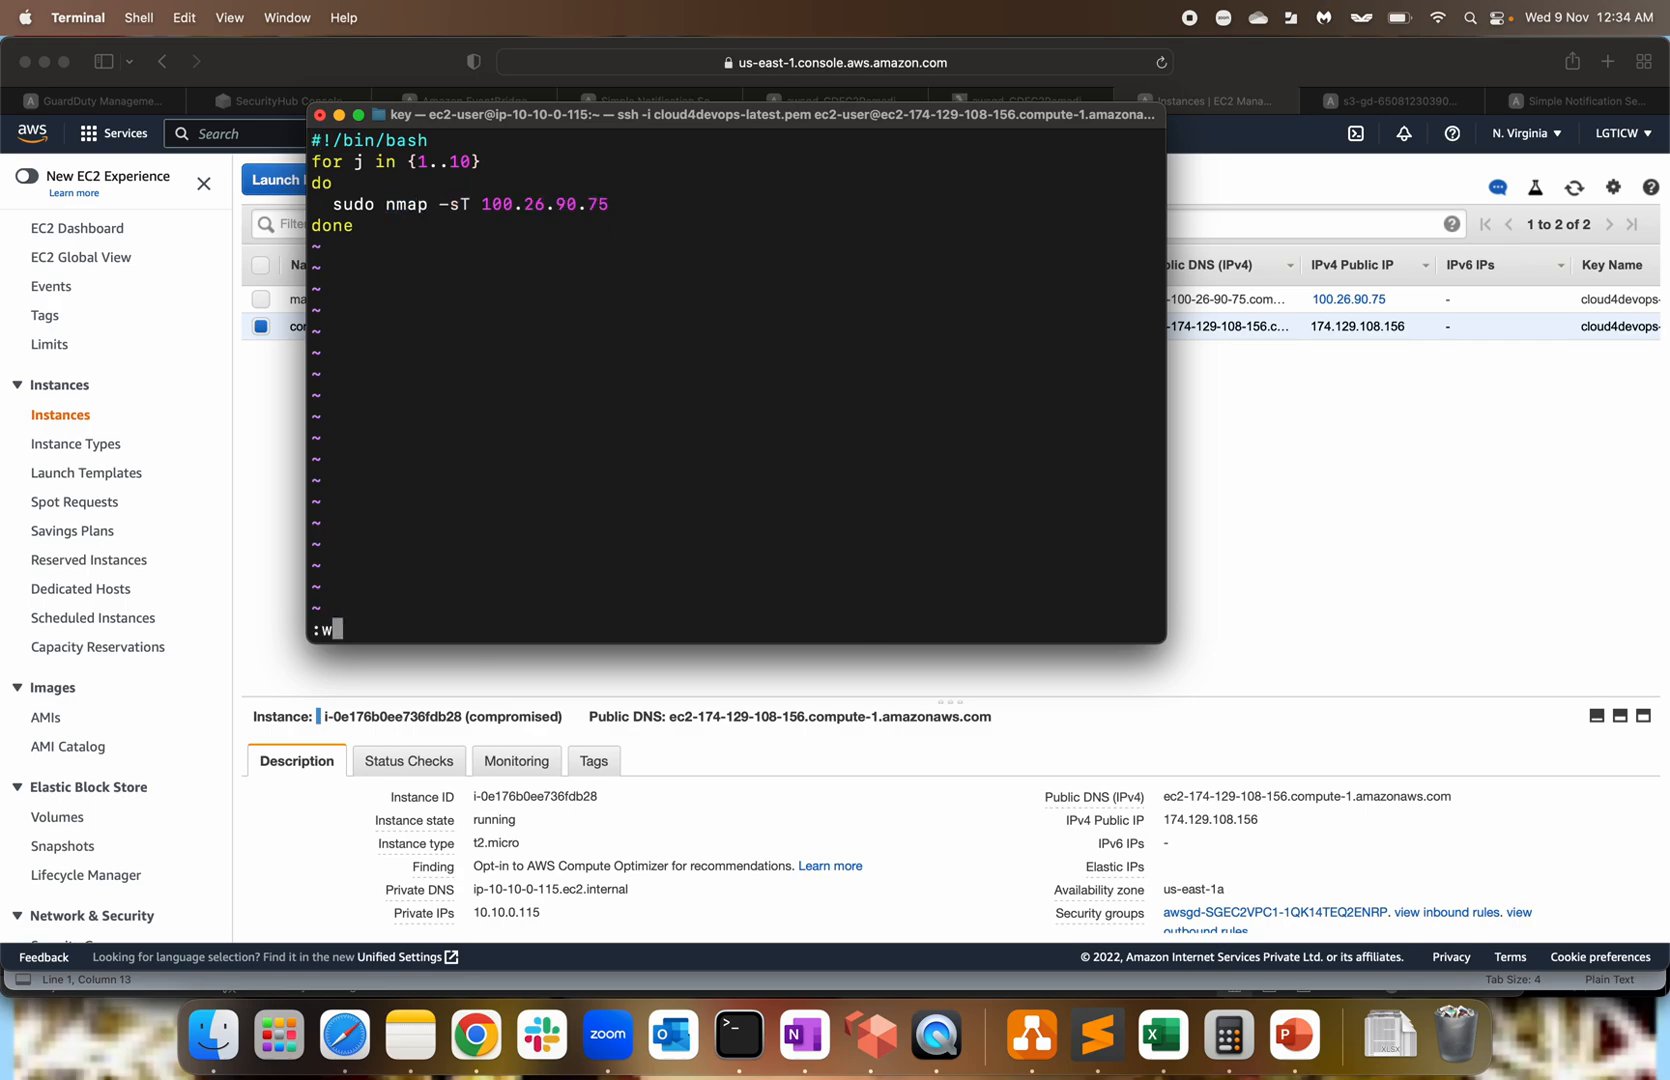
key(BackSpace)
key(BackSpace)
text(q!)
key(Return)
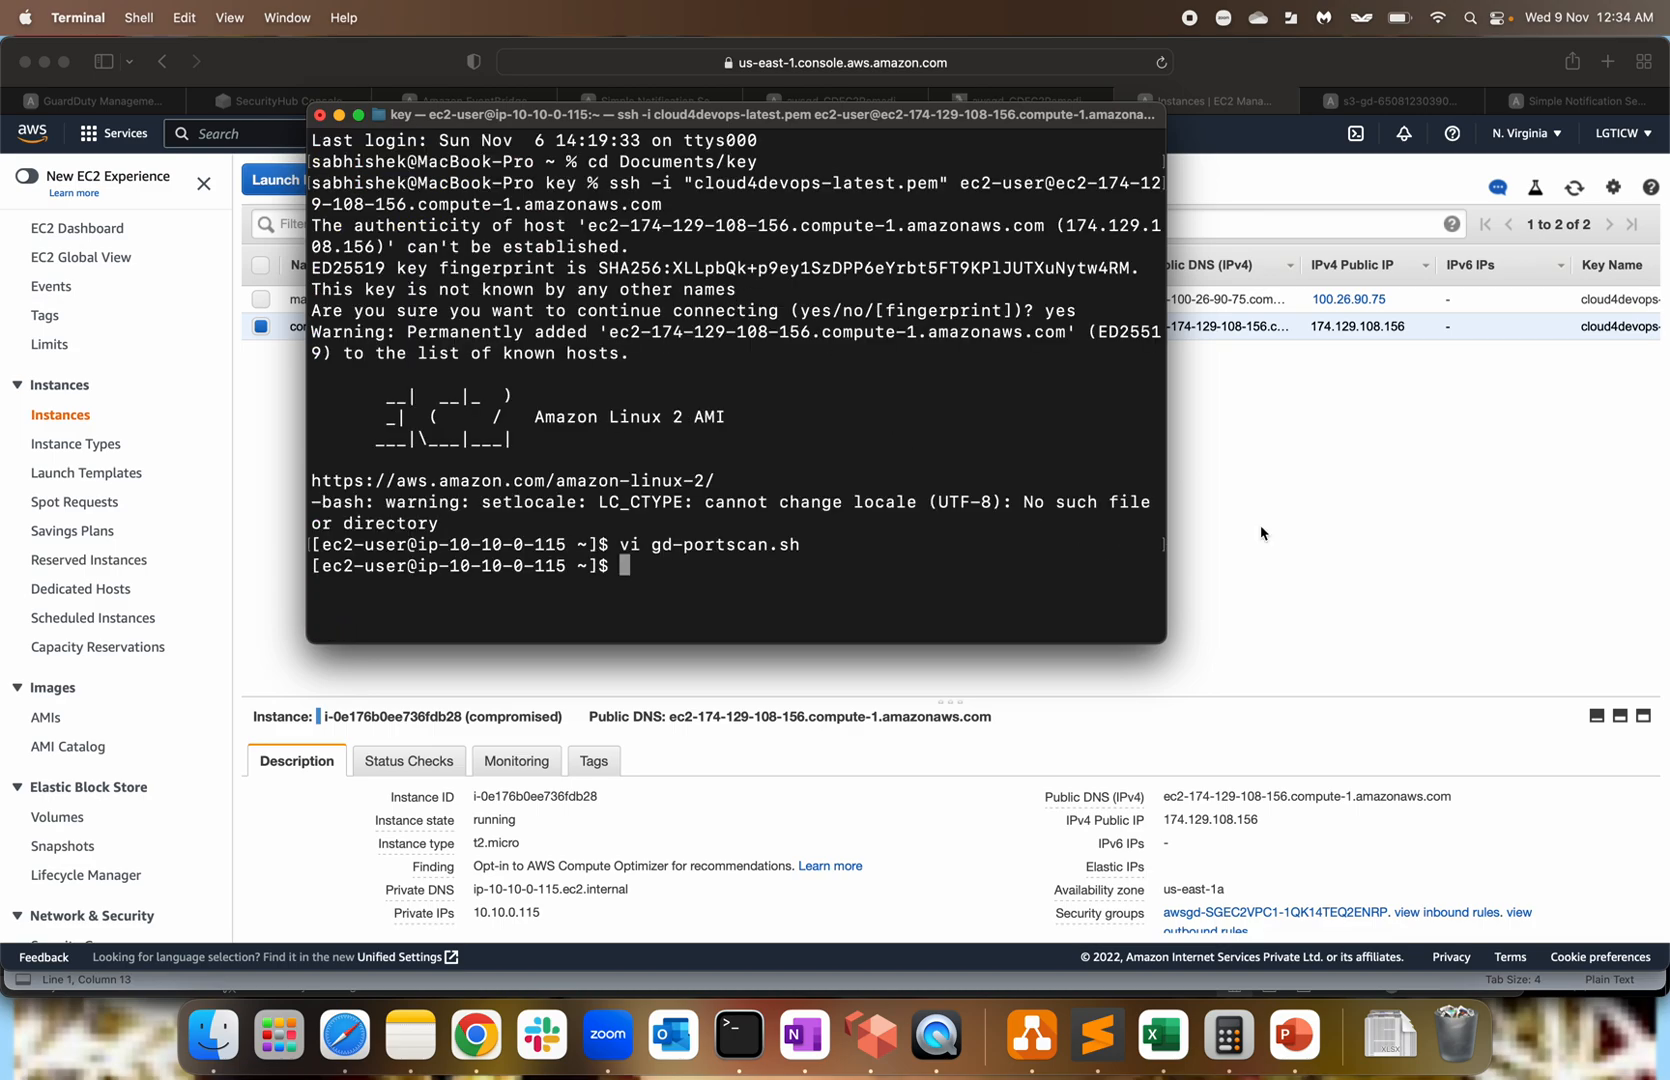
Switch to PowerPoint to review the Security Hub remediation diagram and return to Safari.
click(1366, 528)
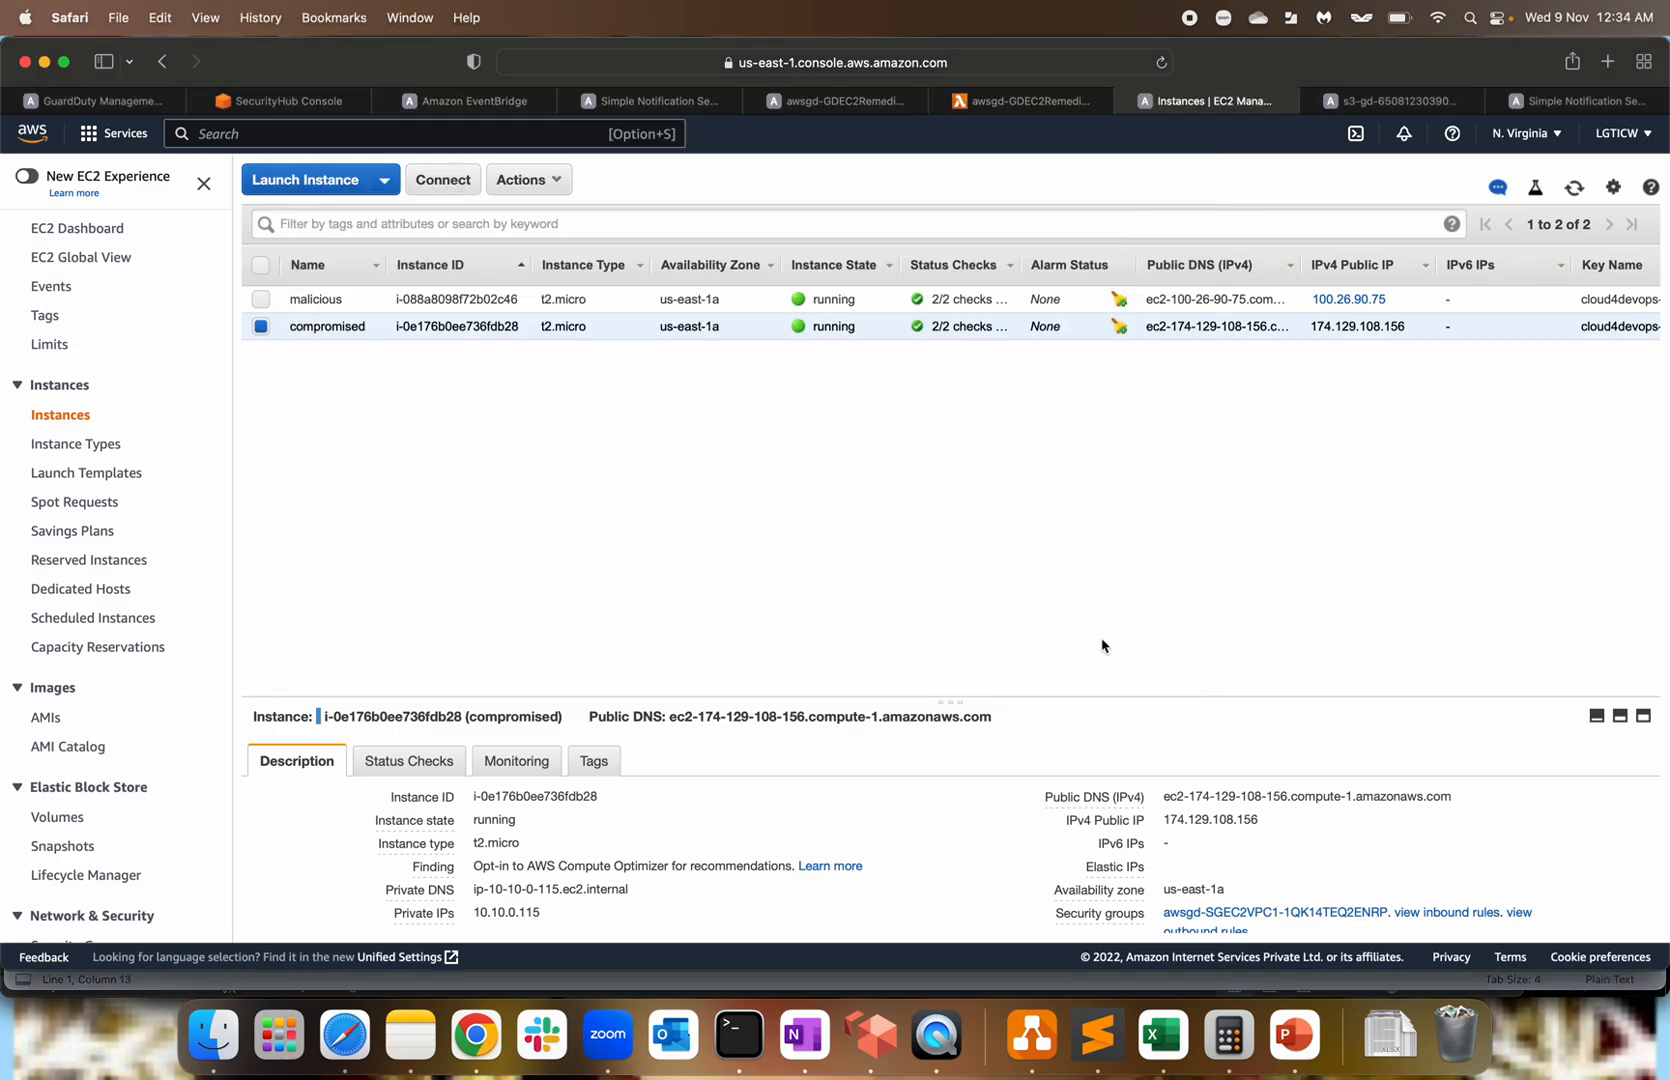
click(1294, 1040)
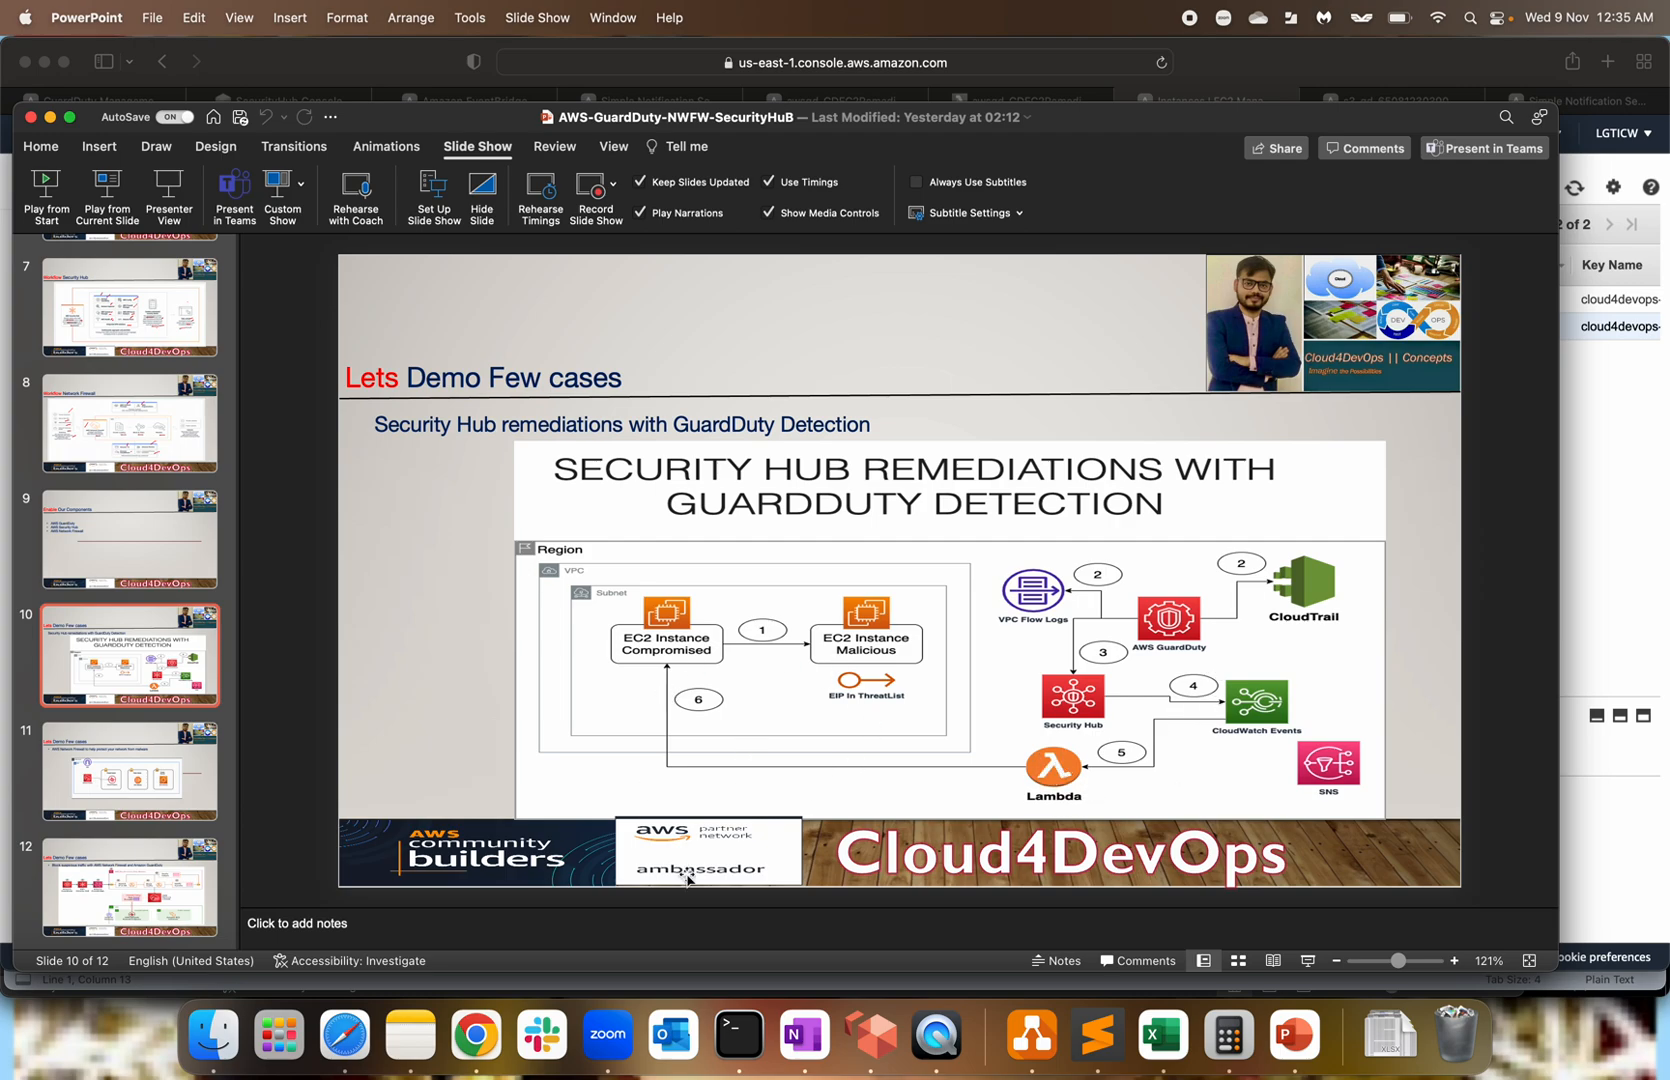
click(345, 1040)
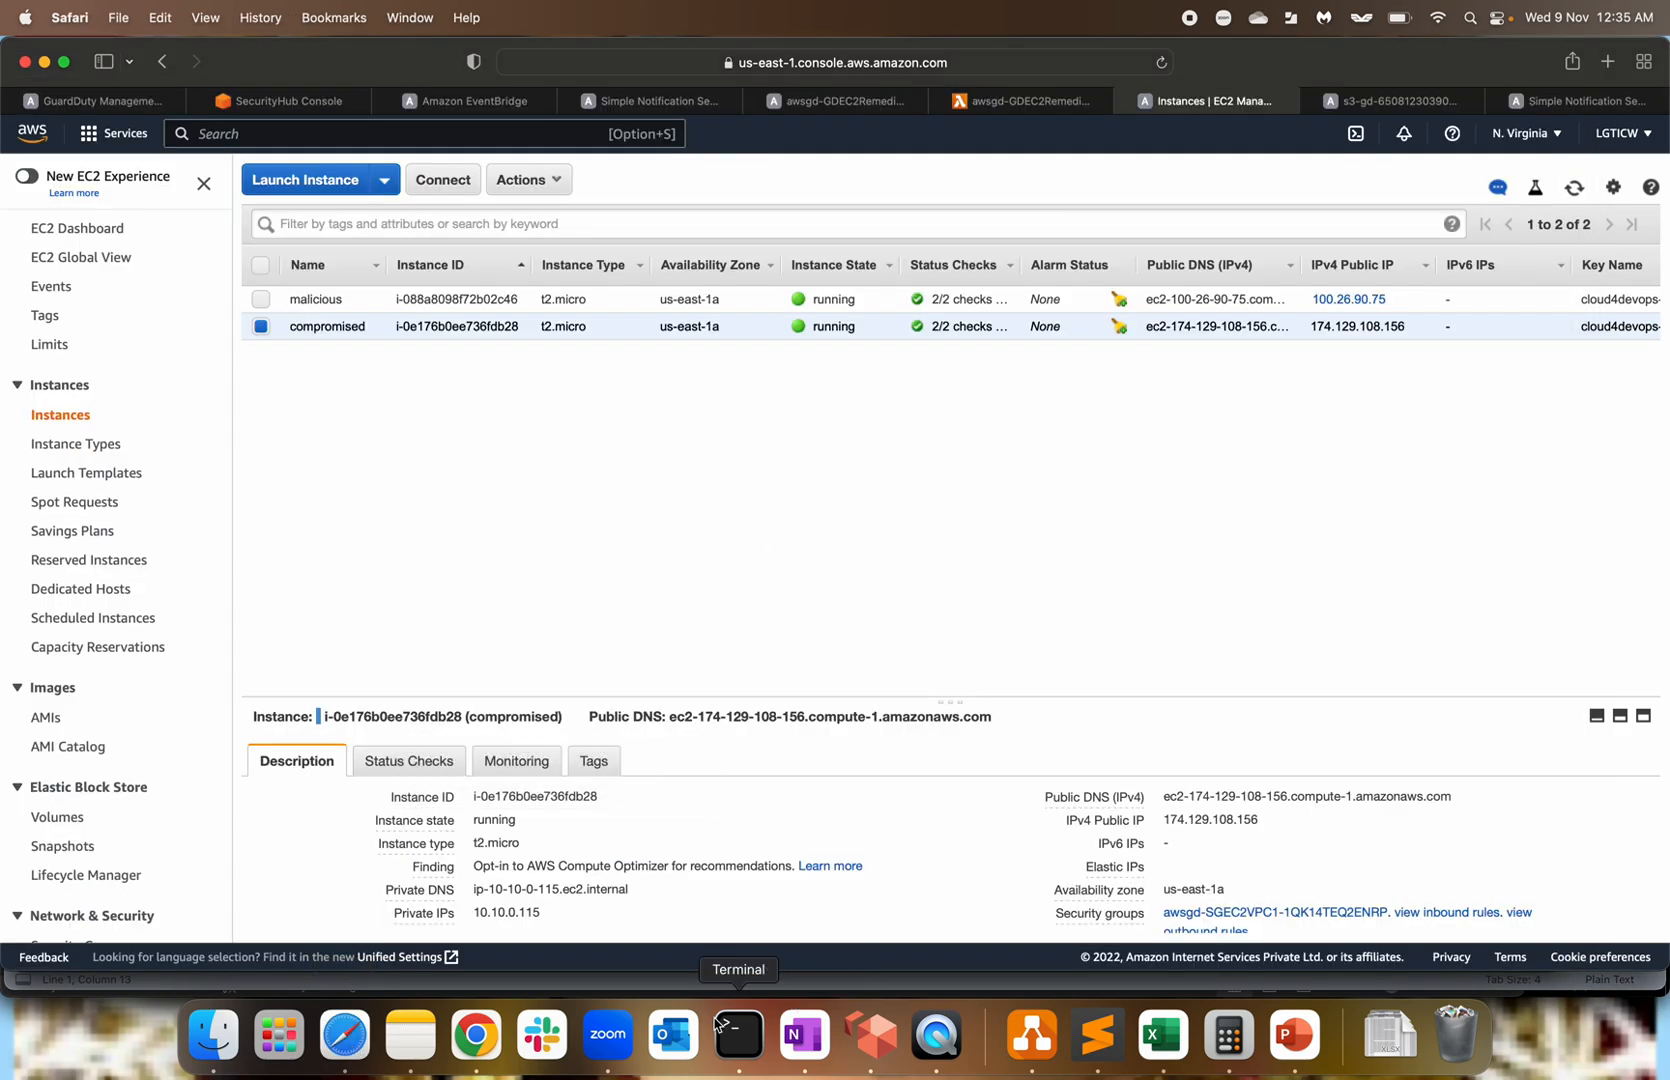
Switch to Terminal, close the old session window and run ./gd-portscan.sh on the compromised instance.
click(737, 1040)
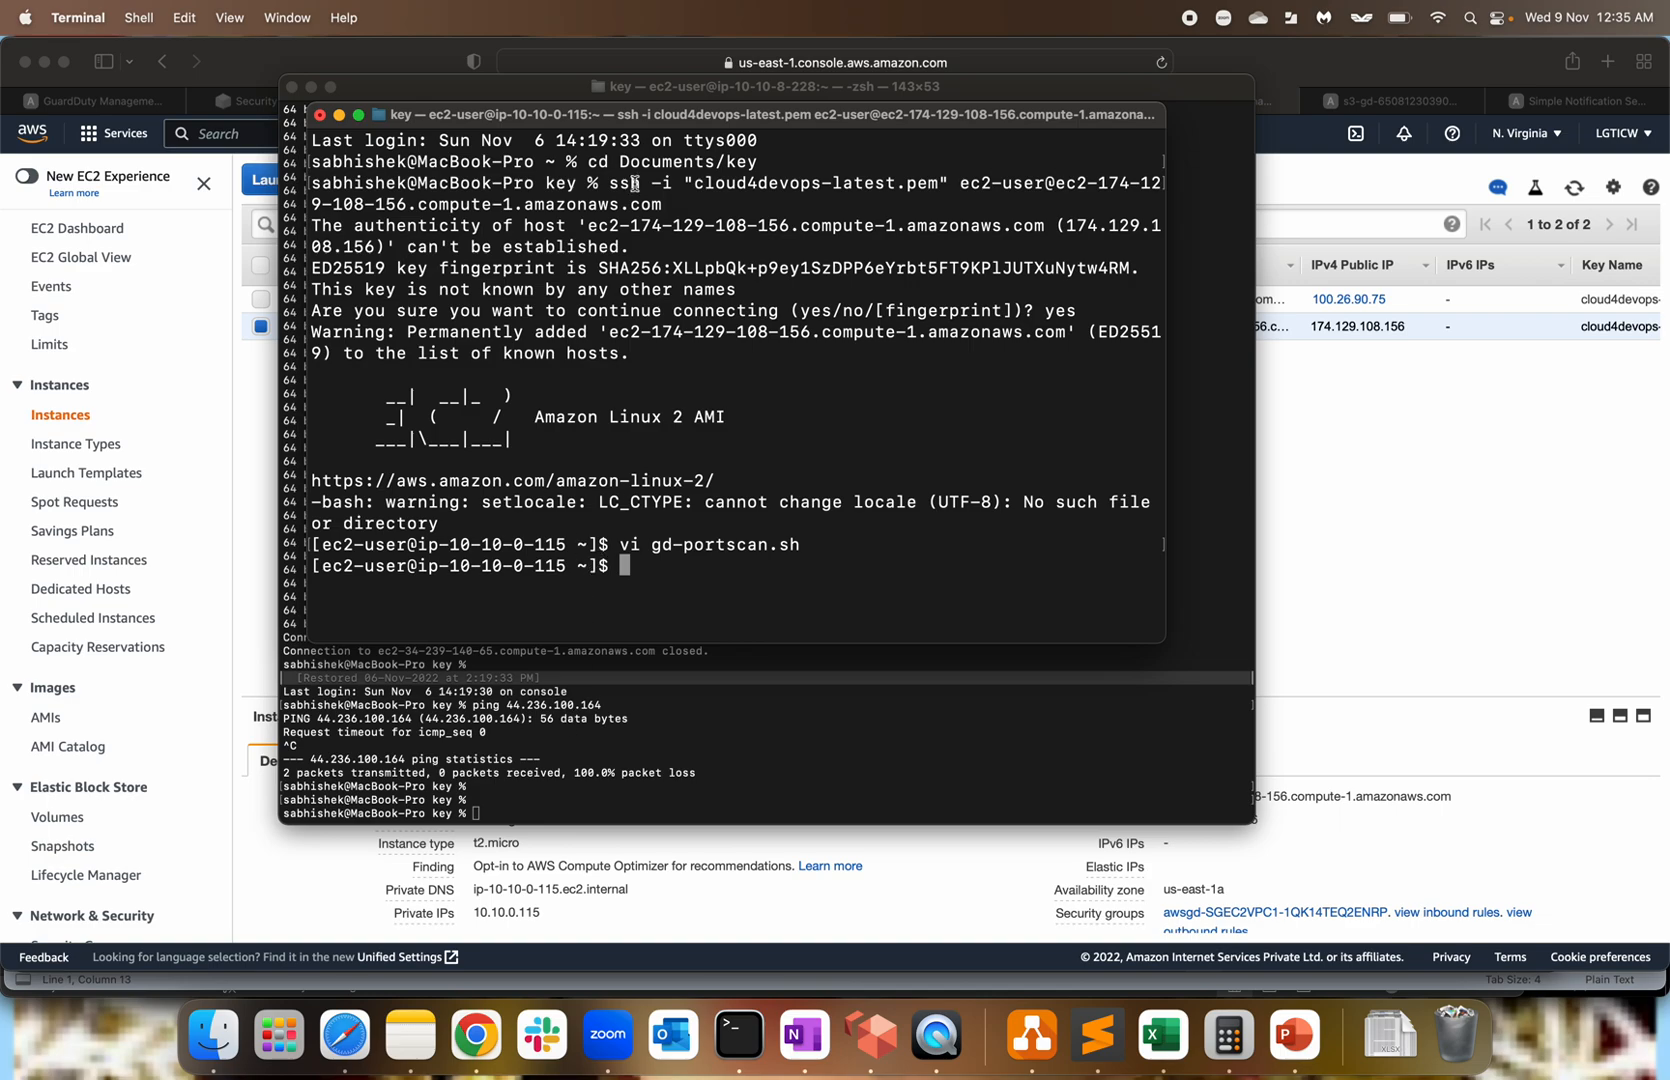
click(293, 87)
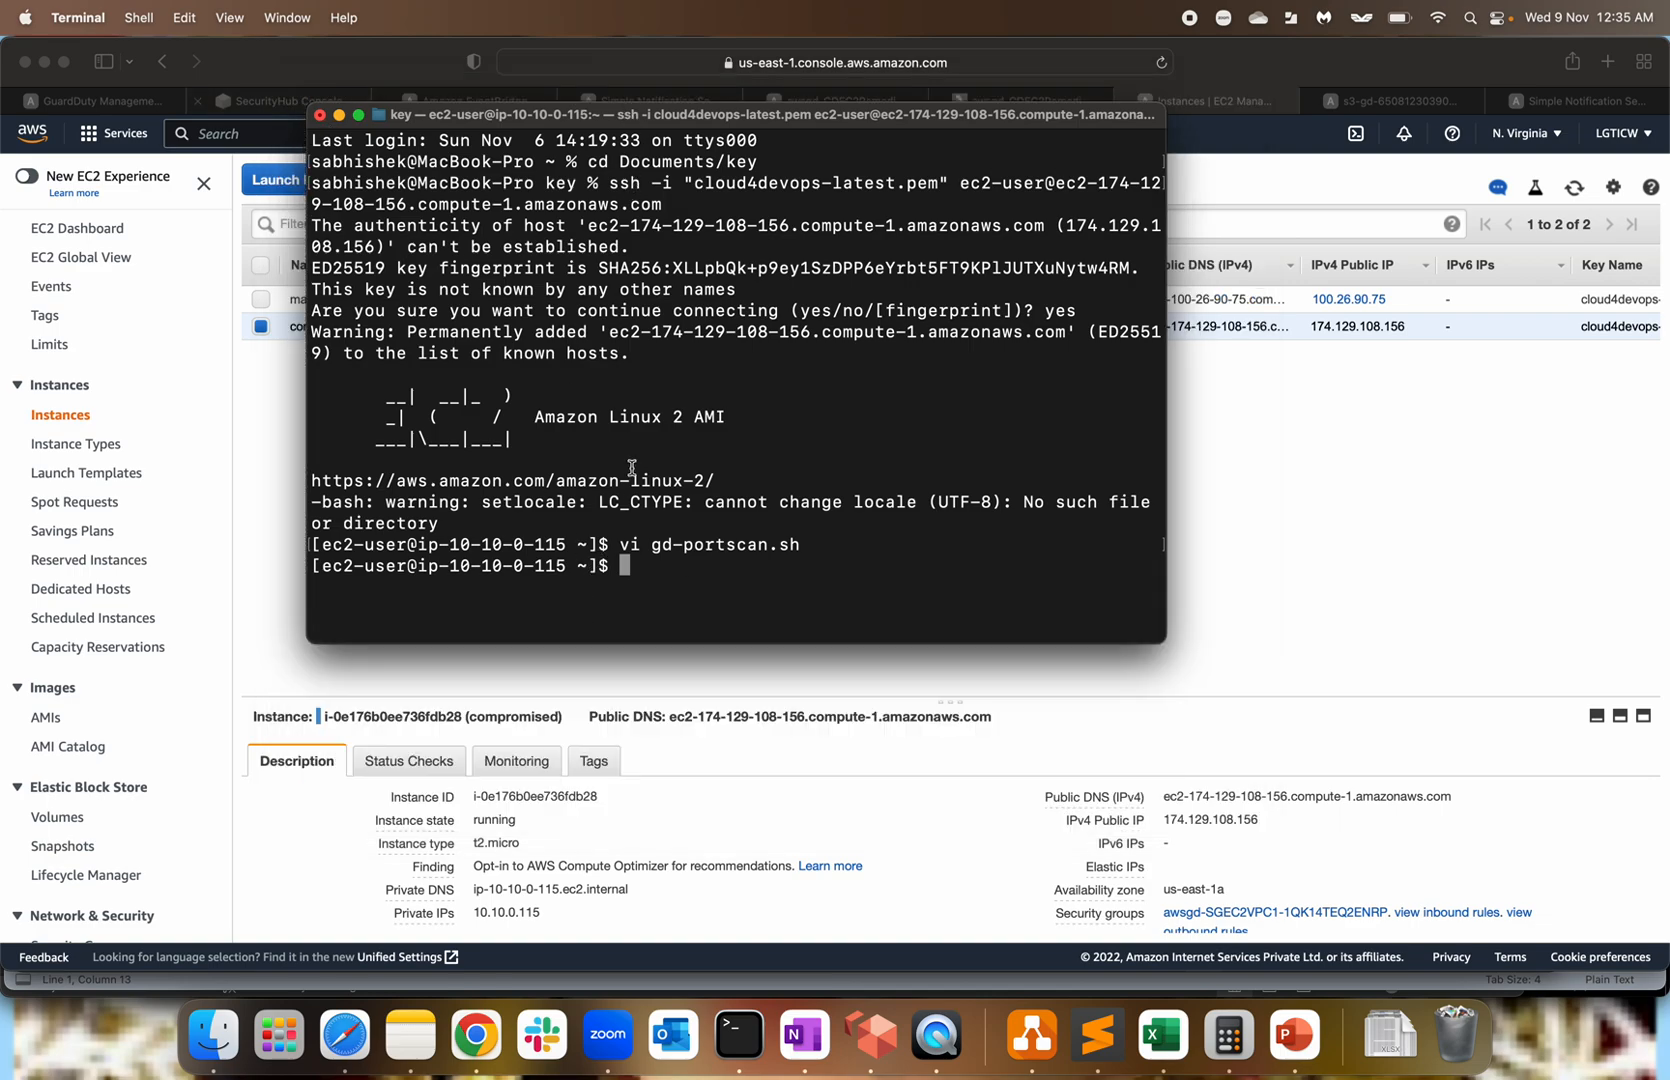
text(./g)
key(Tab)
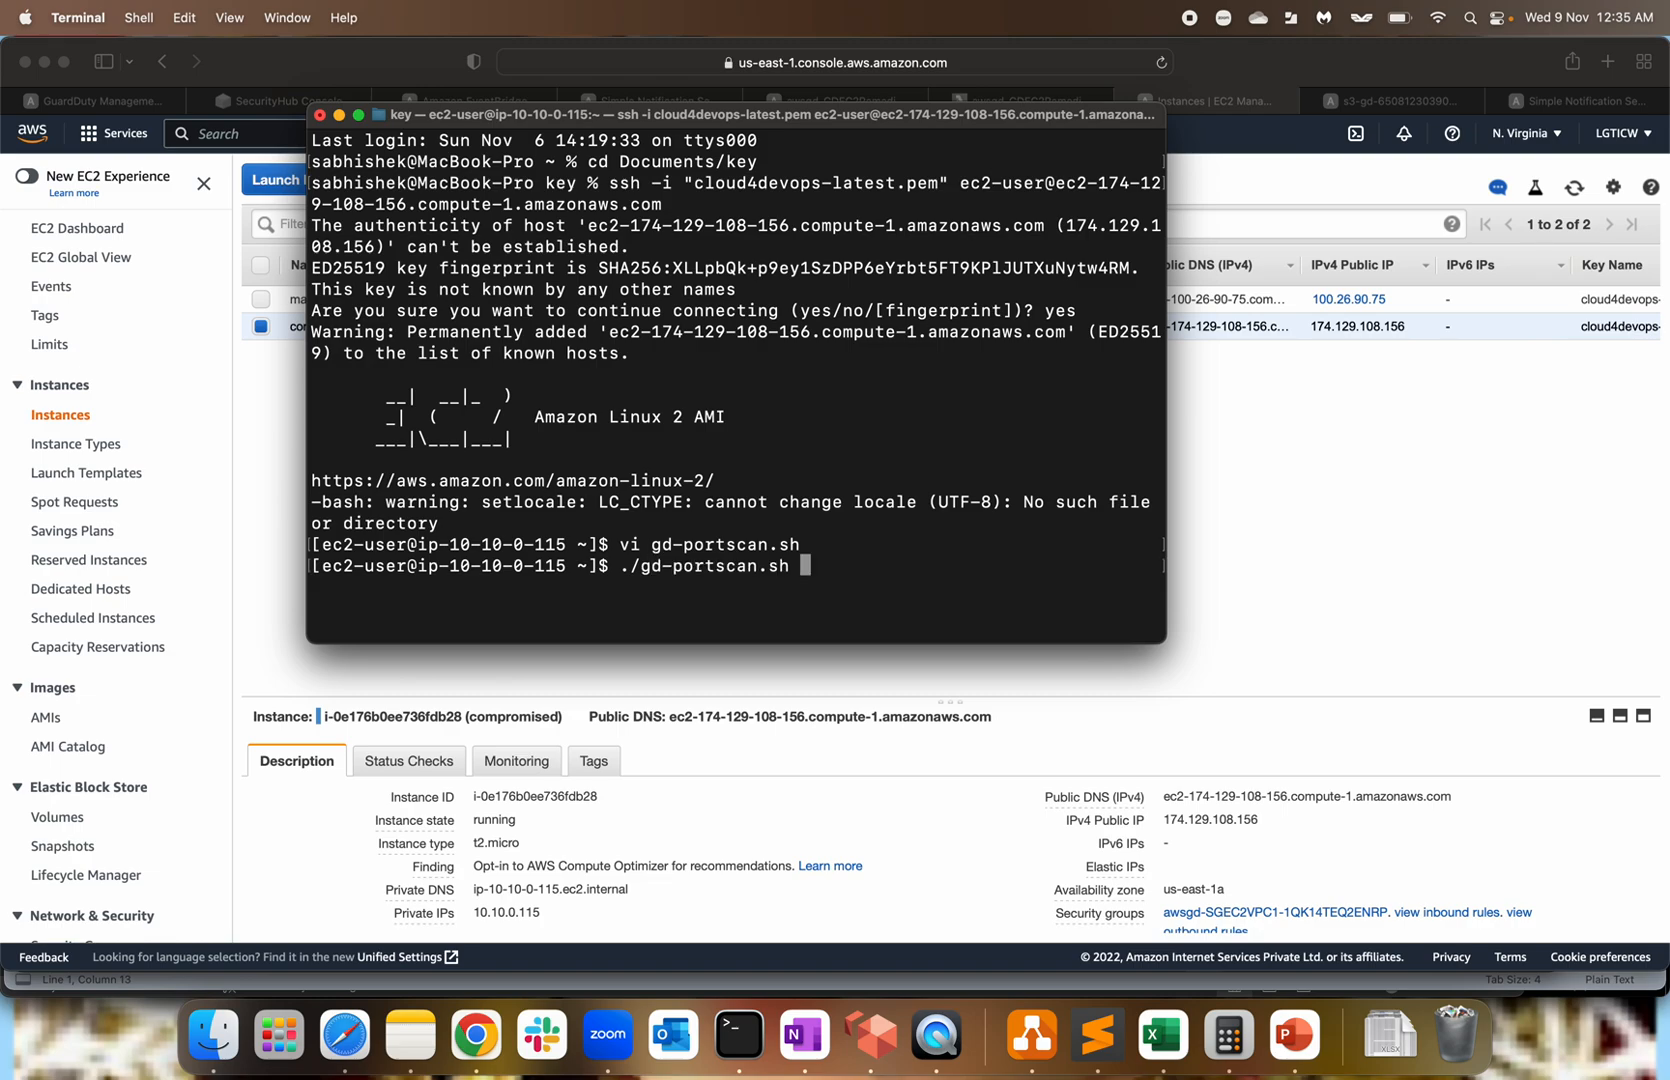
key(Return)
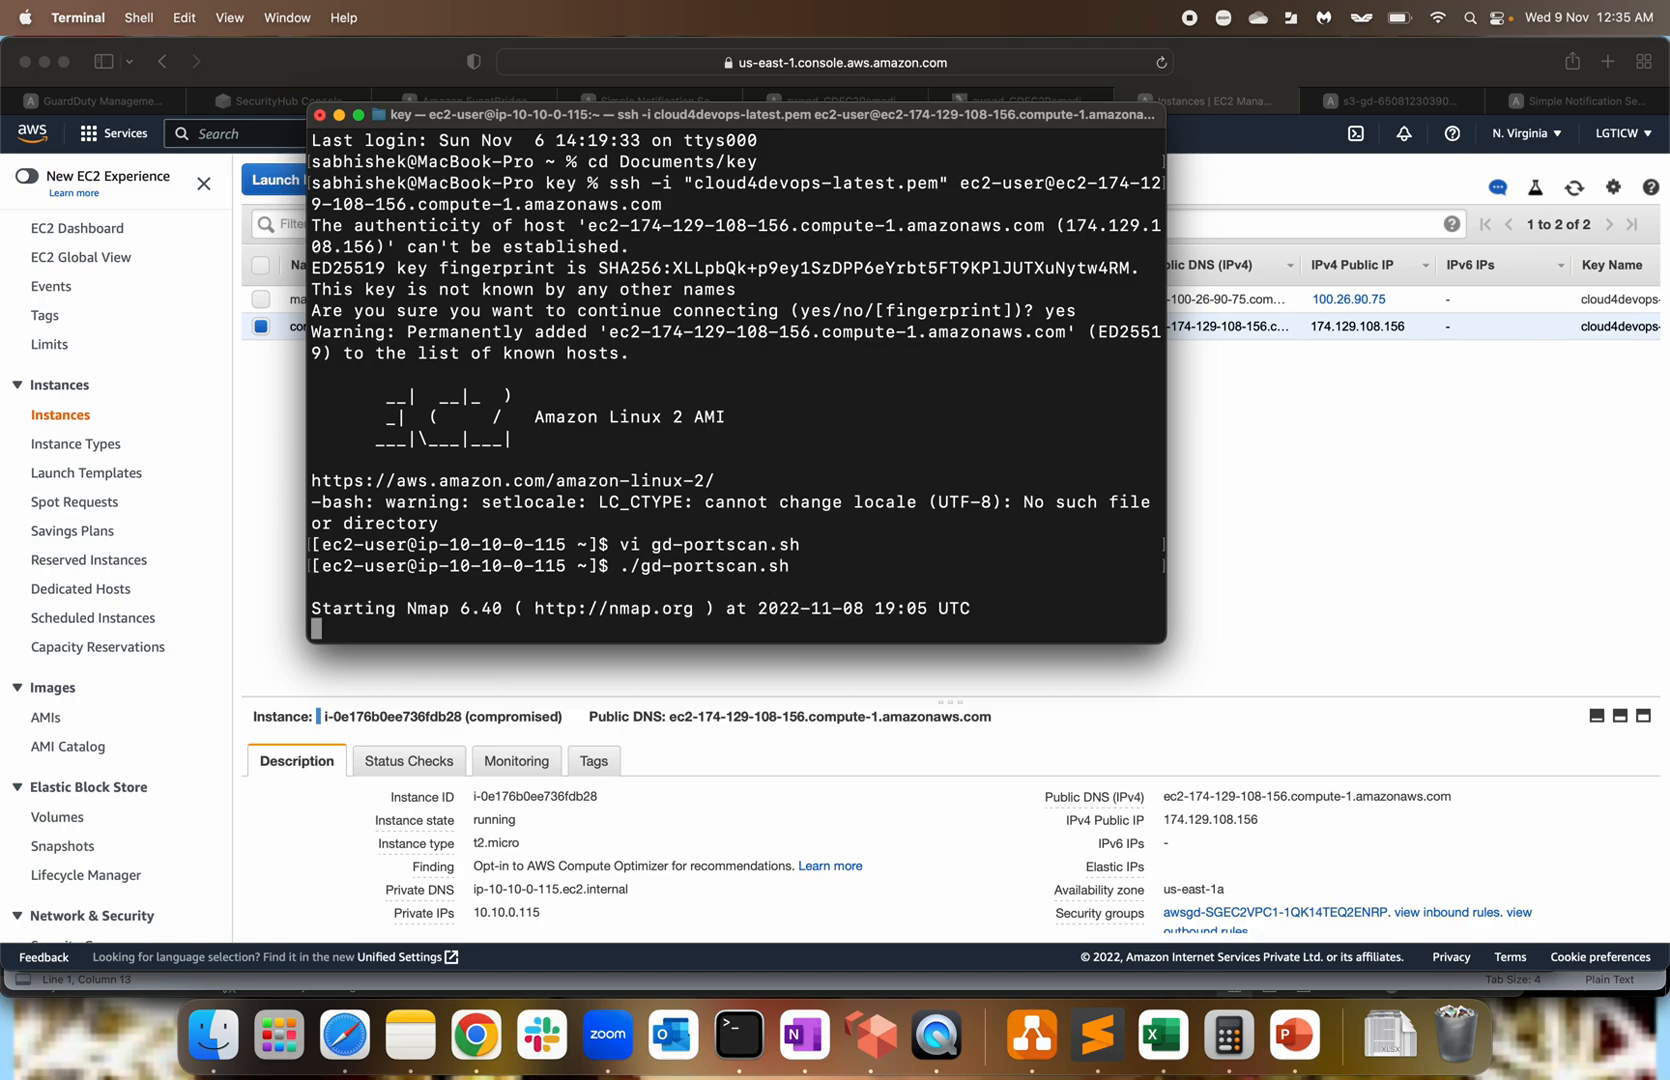
In Safari, check the Security Hub findings list and refresh the GuardDuty findings.
click(1282, 548)
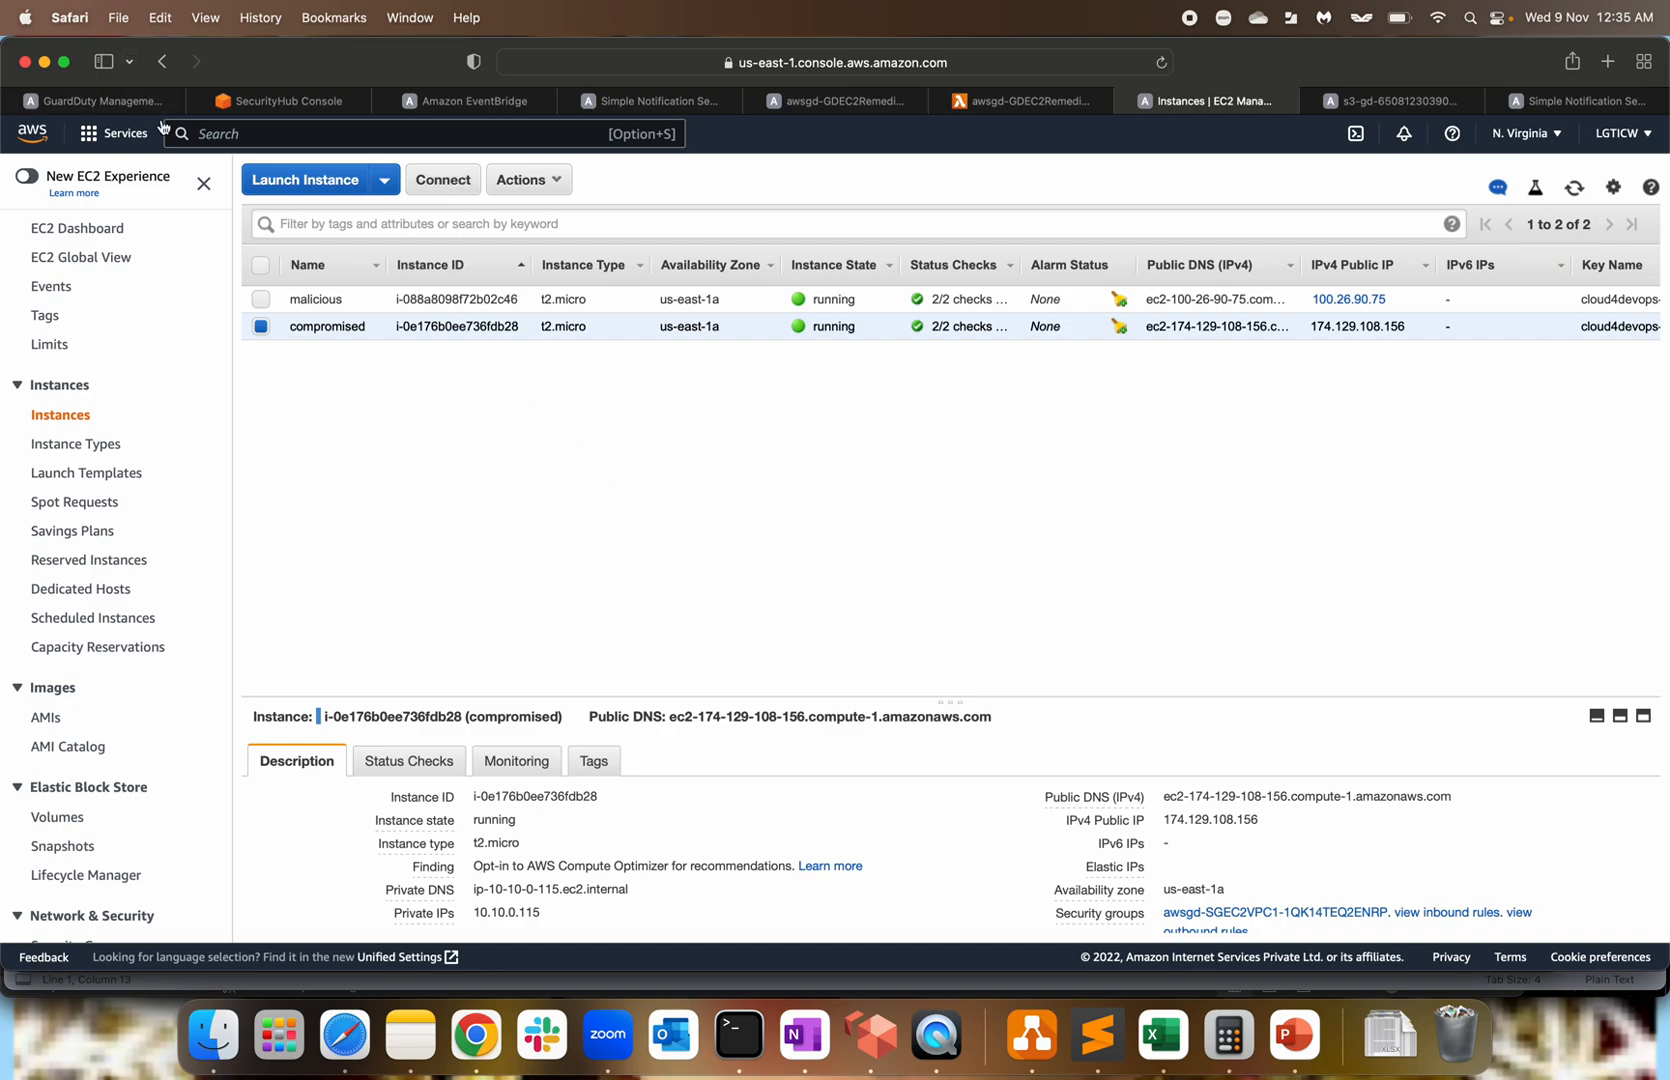
click(280, 97)
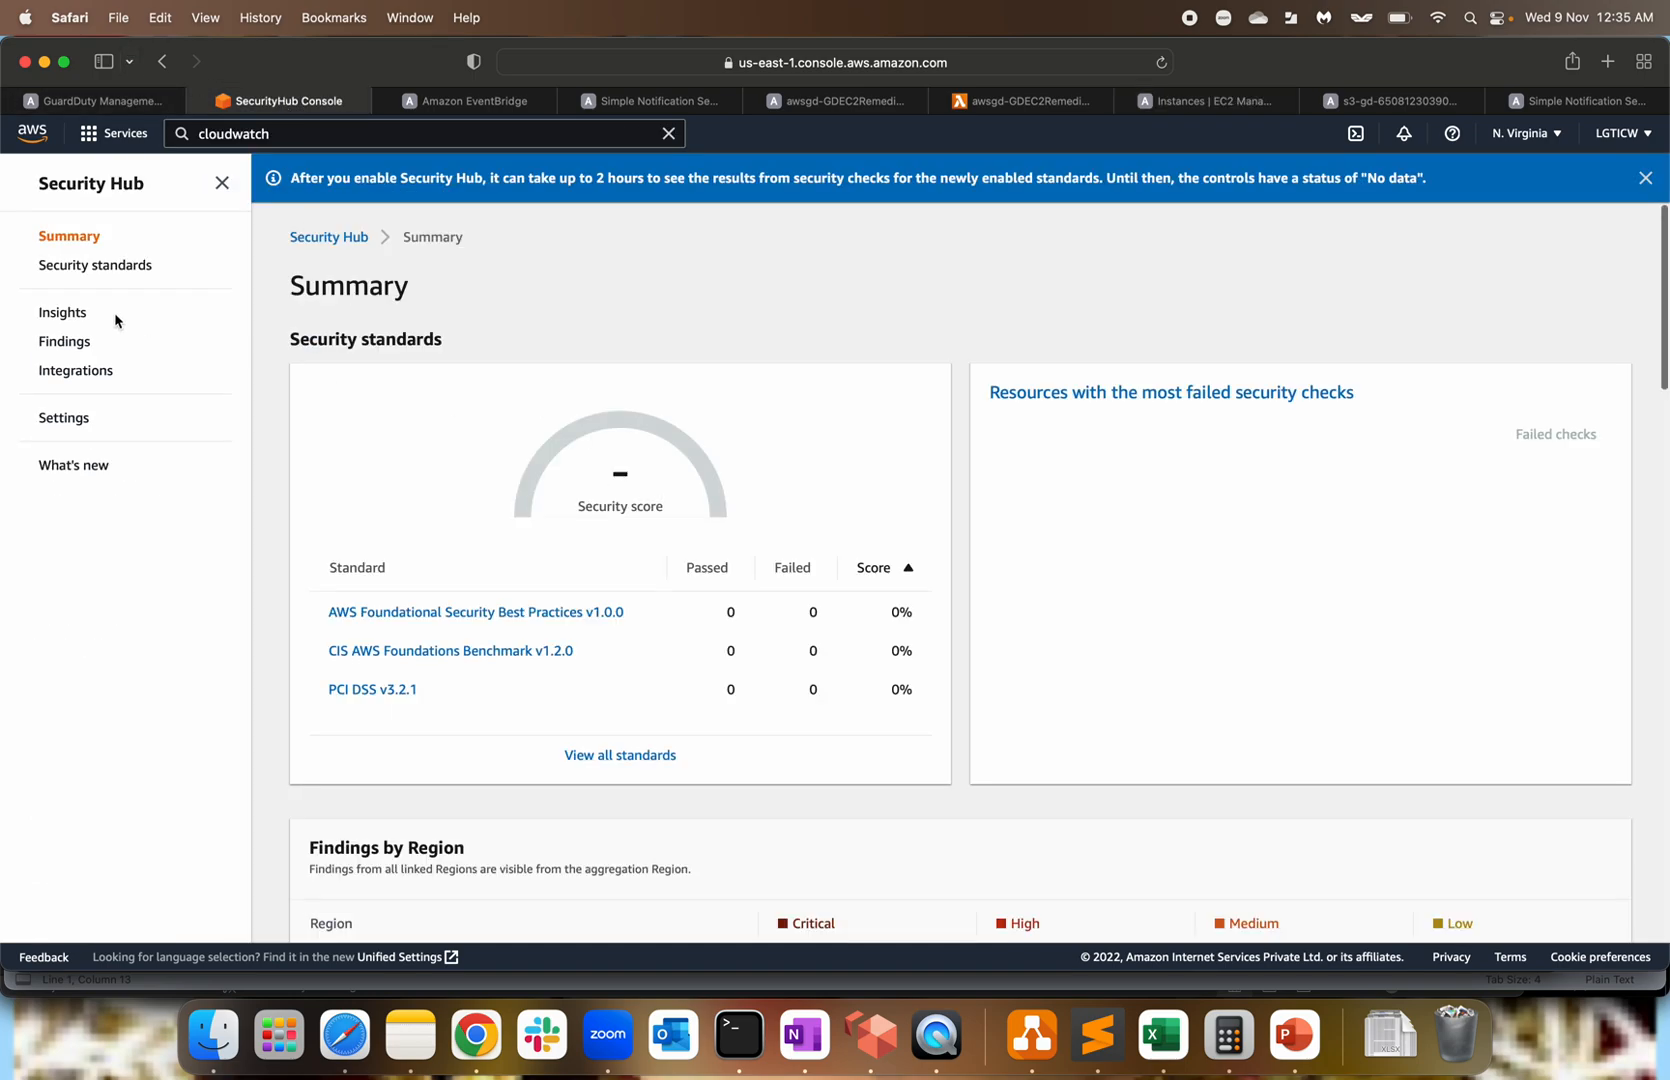
click(68, 344)
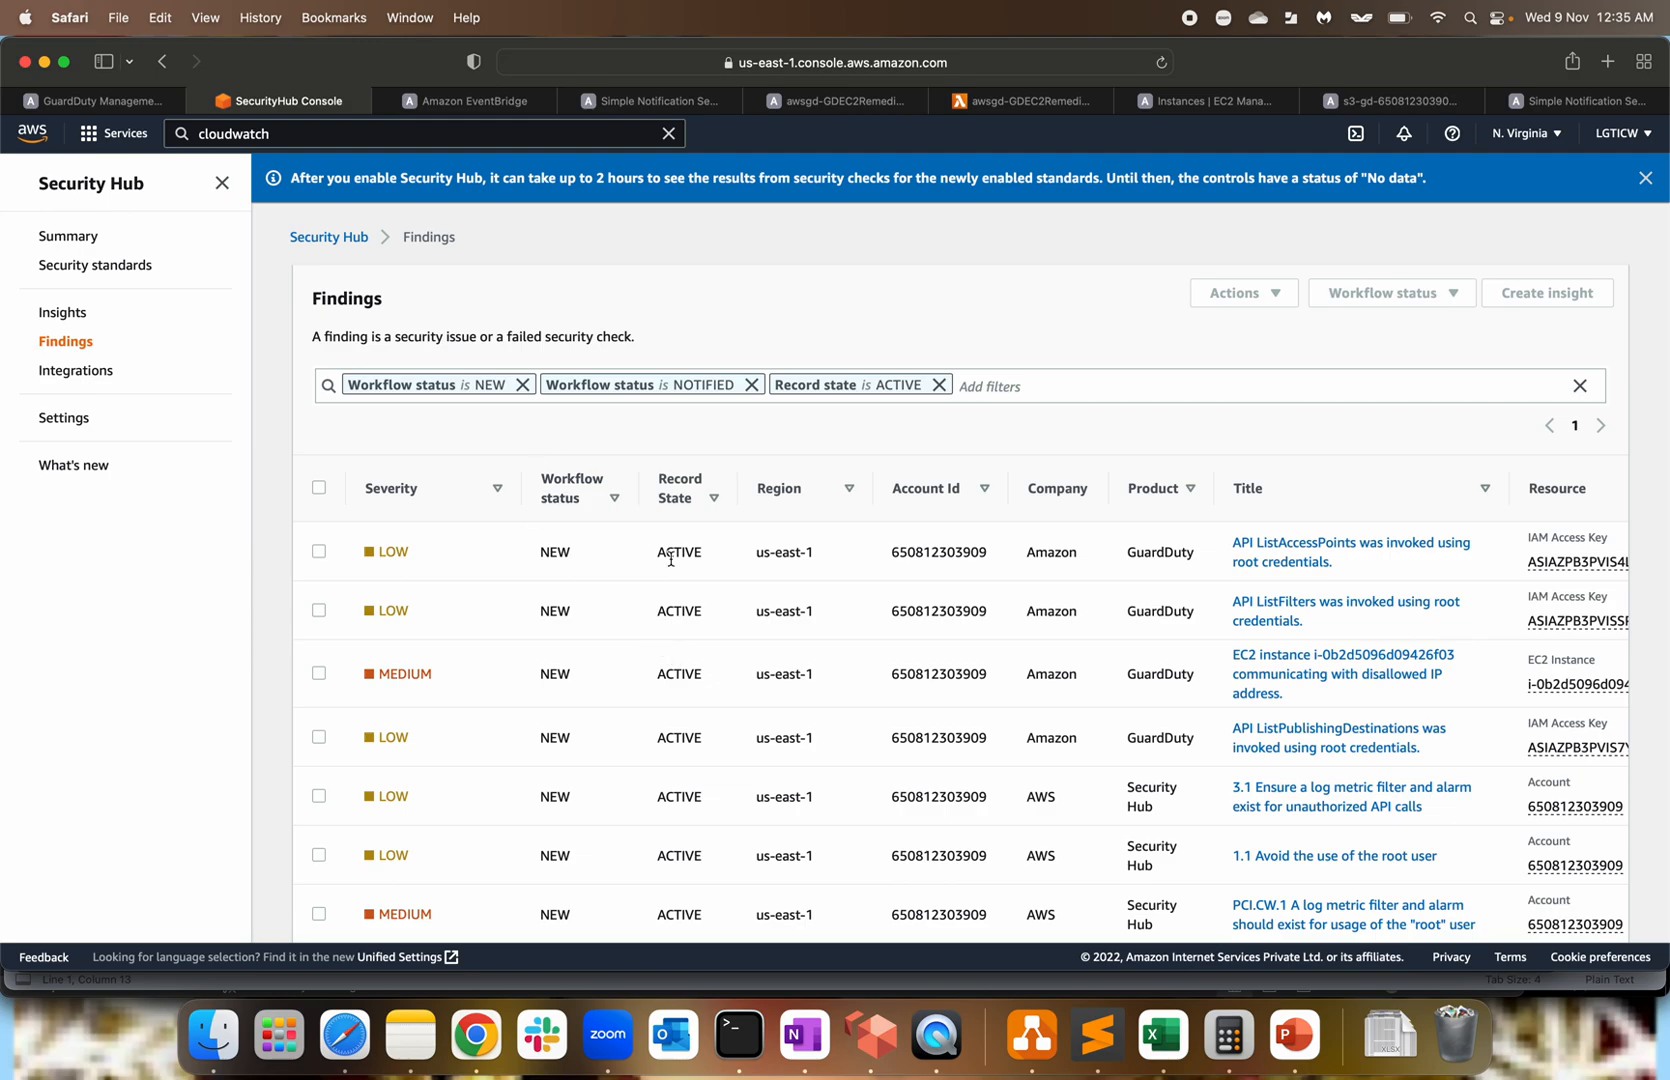
click(131, 106)
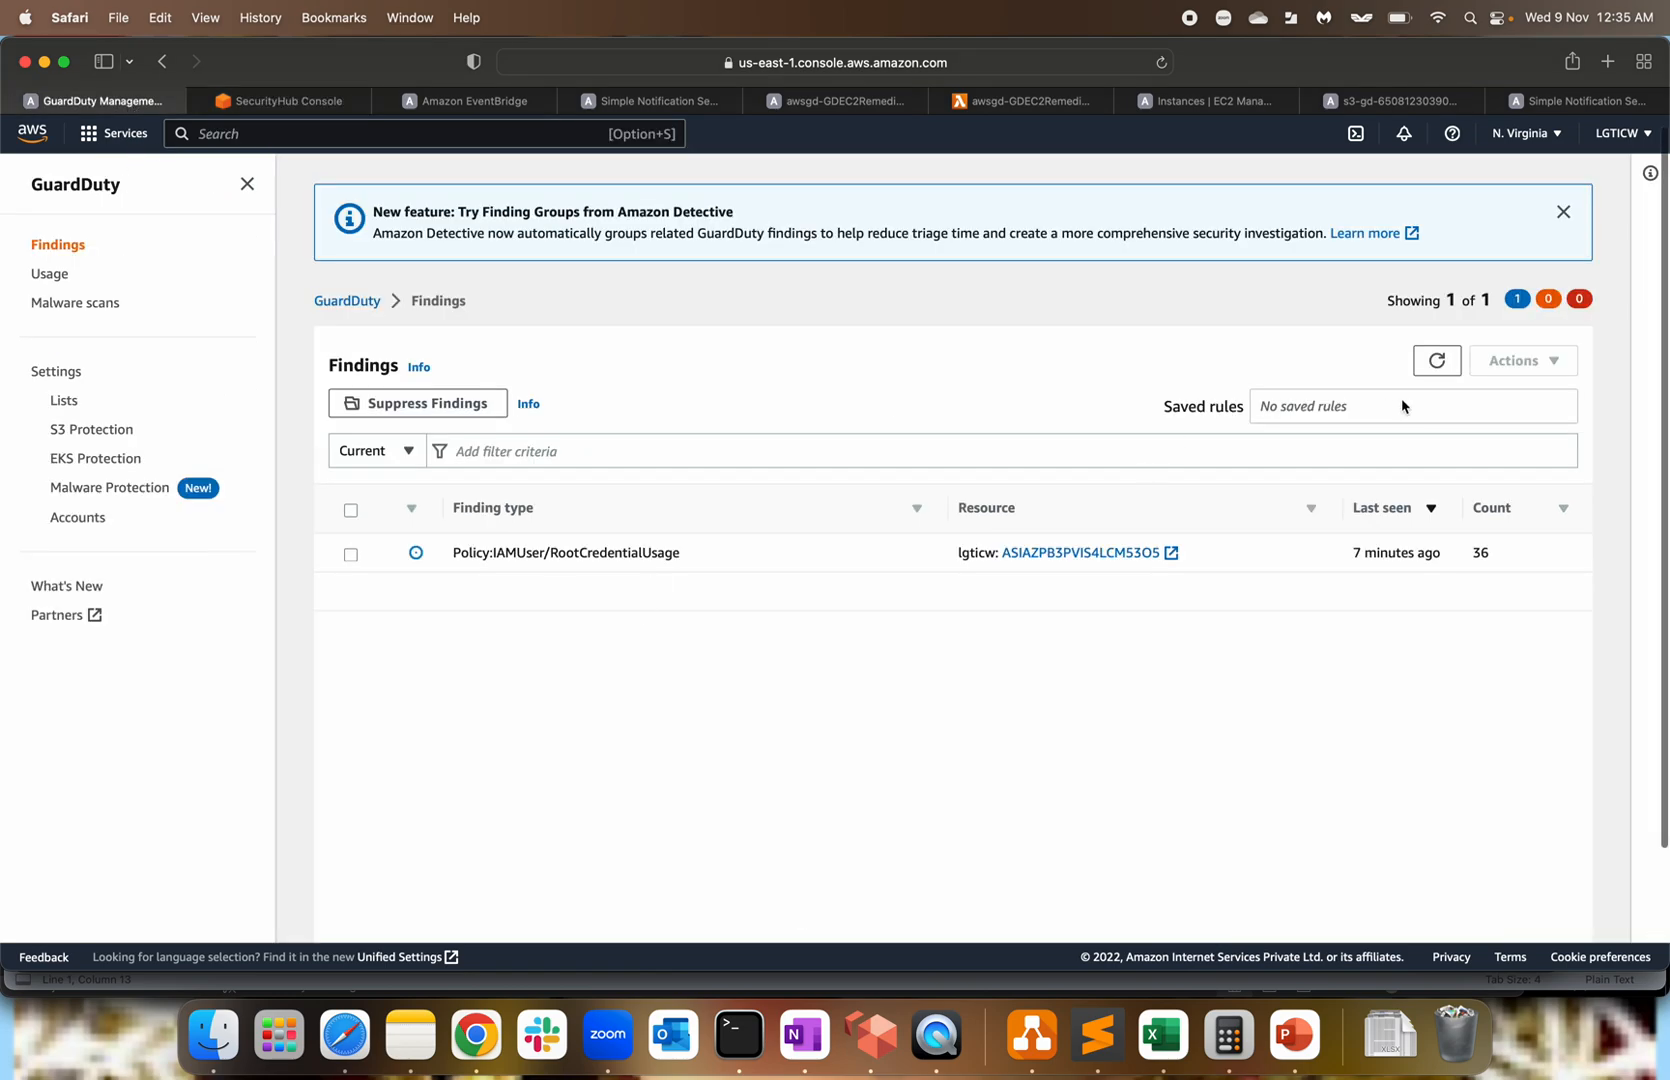
click(1427, 368)
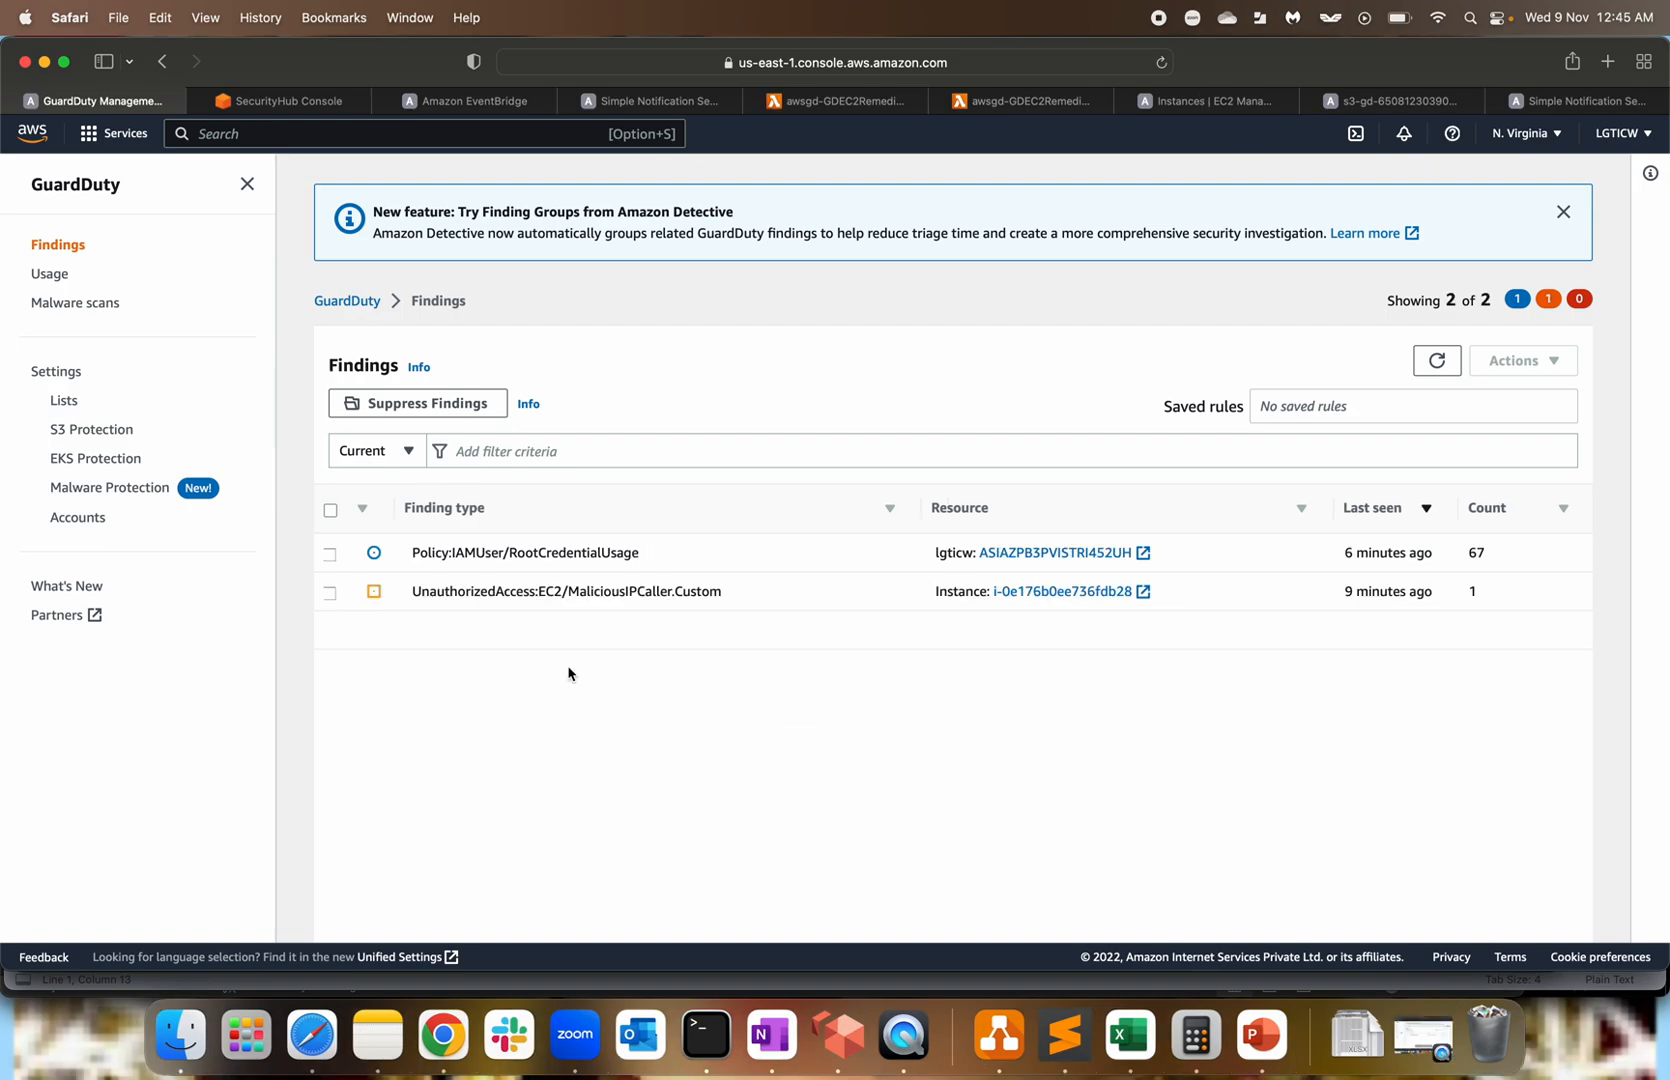
Open the UnauthorizedAccess:EC2/MaliciousIPCaller.Custom finding and examine the instance ID and disallowed IP address in its description.
click(503, 596)
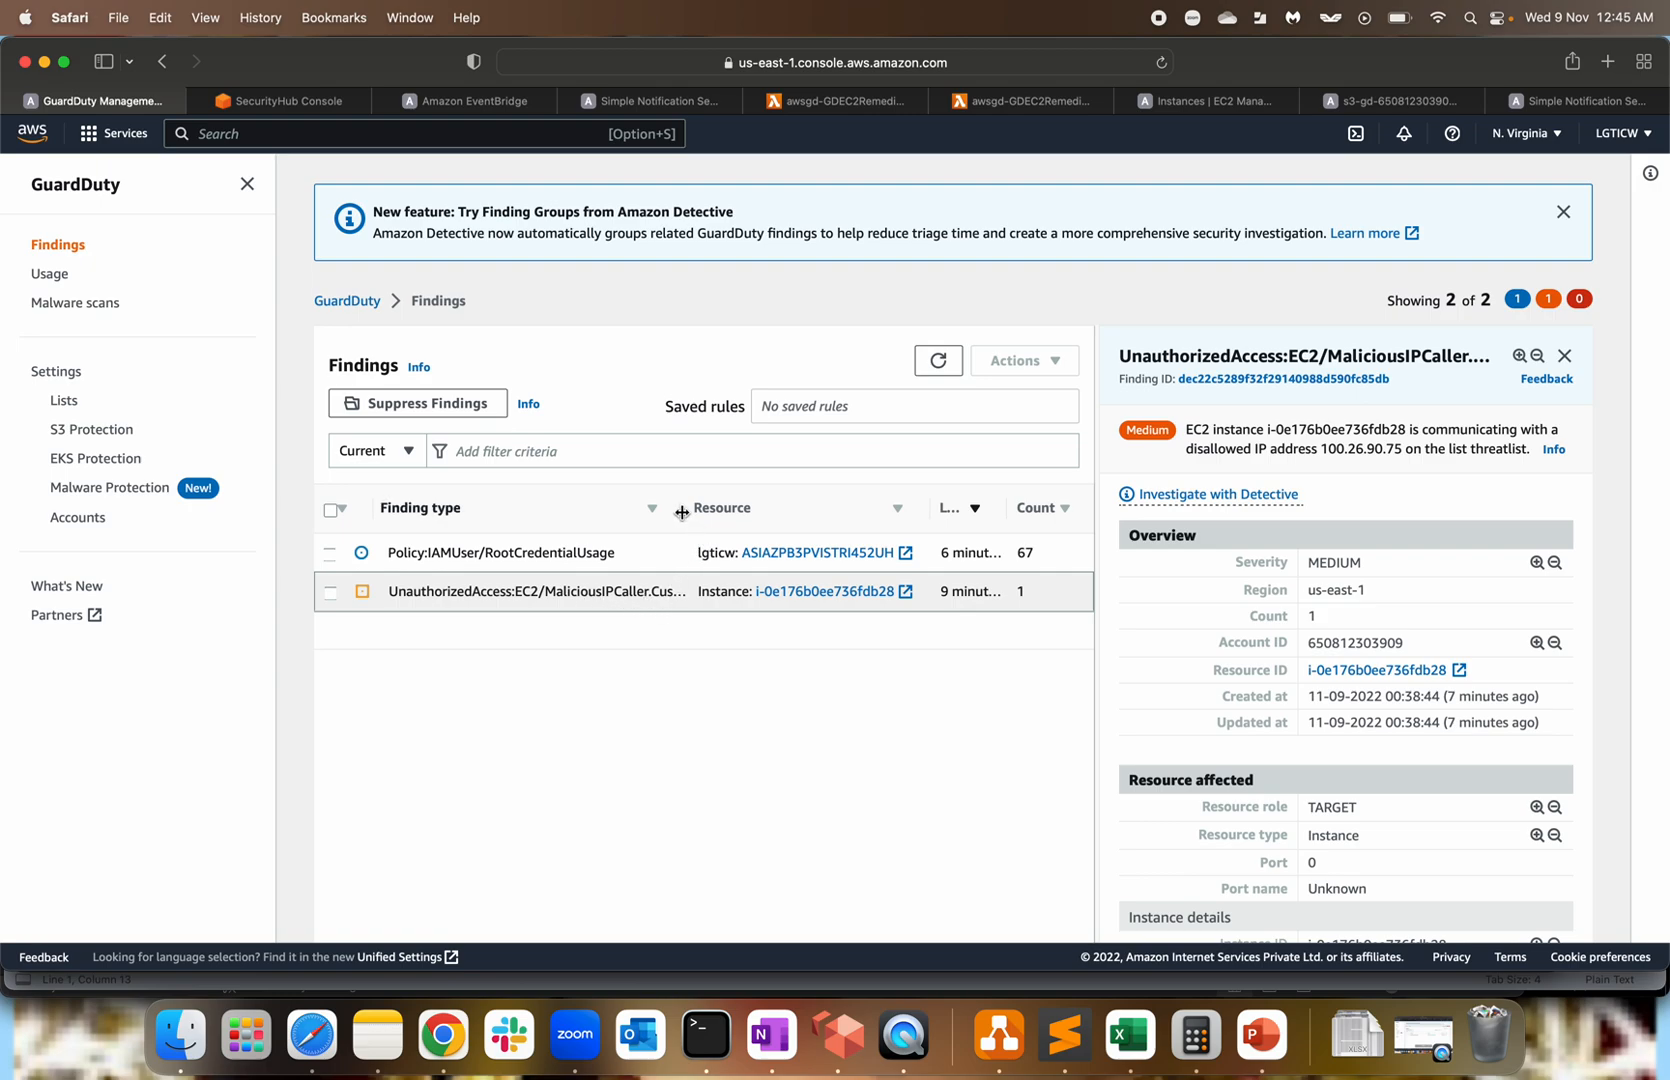
click(1564, 356)
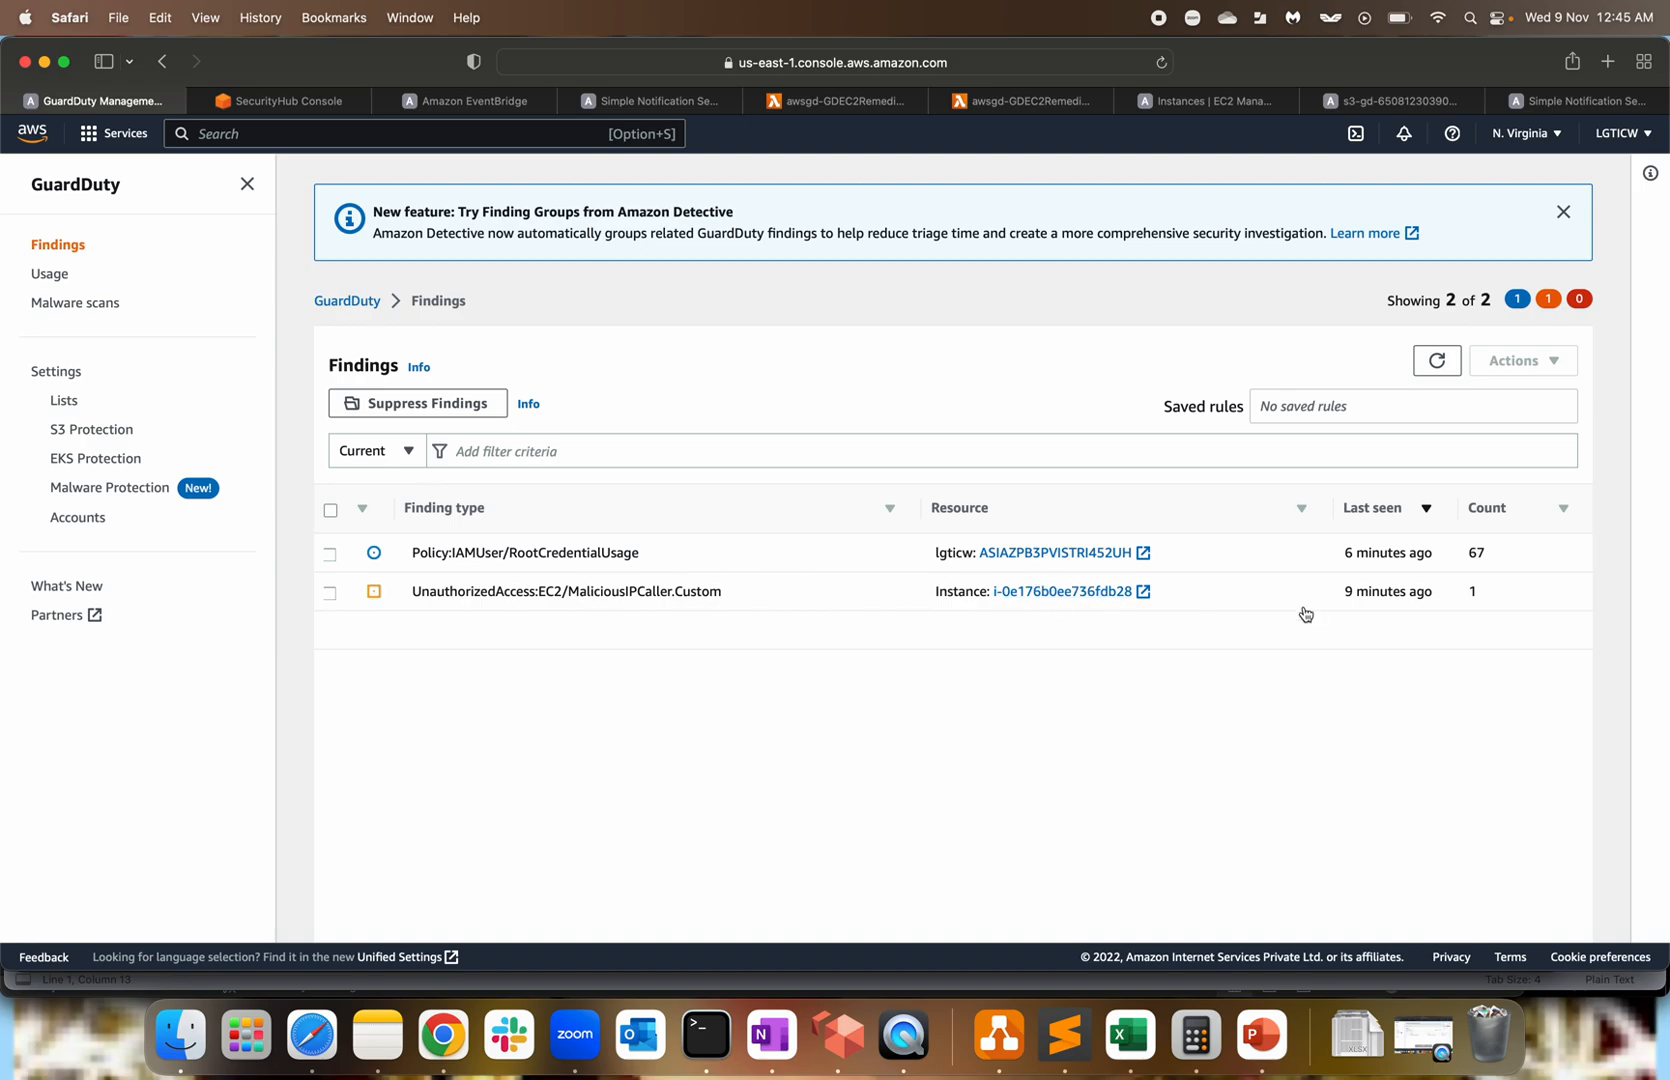
click(628, 594)
drag(1188, 434, 1487, 450)
click(1333, 450)
click(1487, 450)
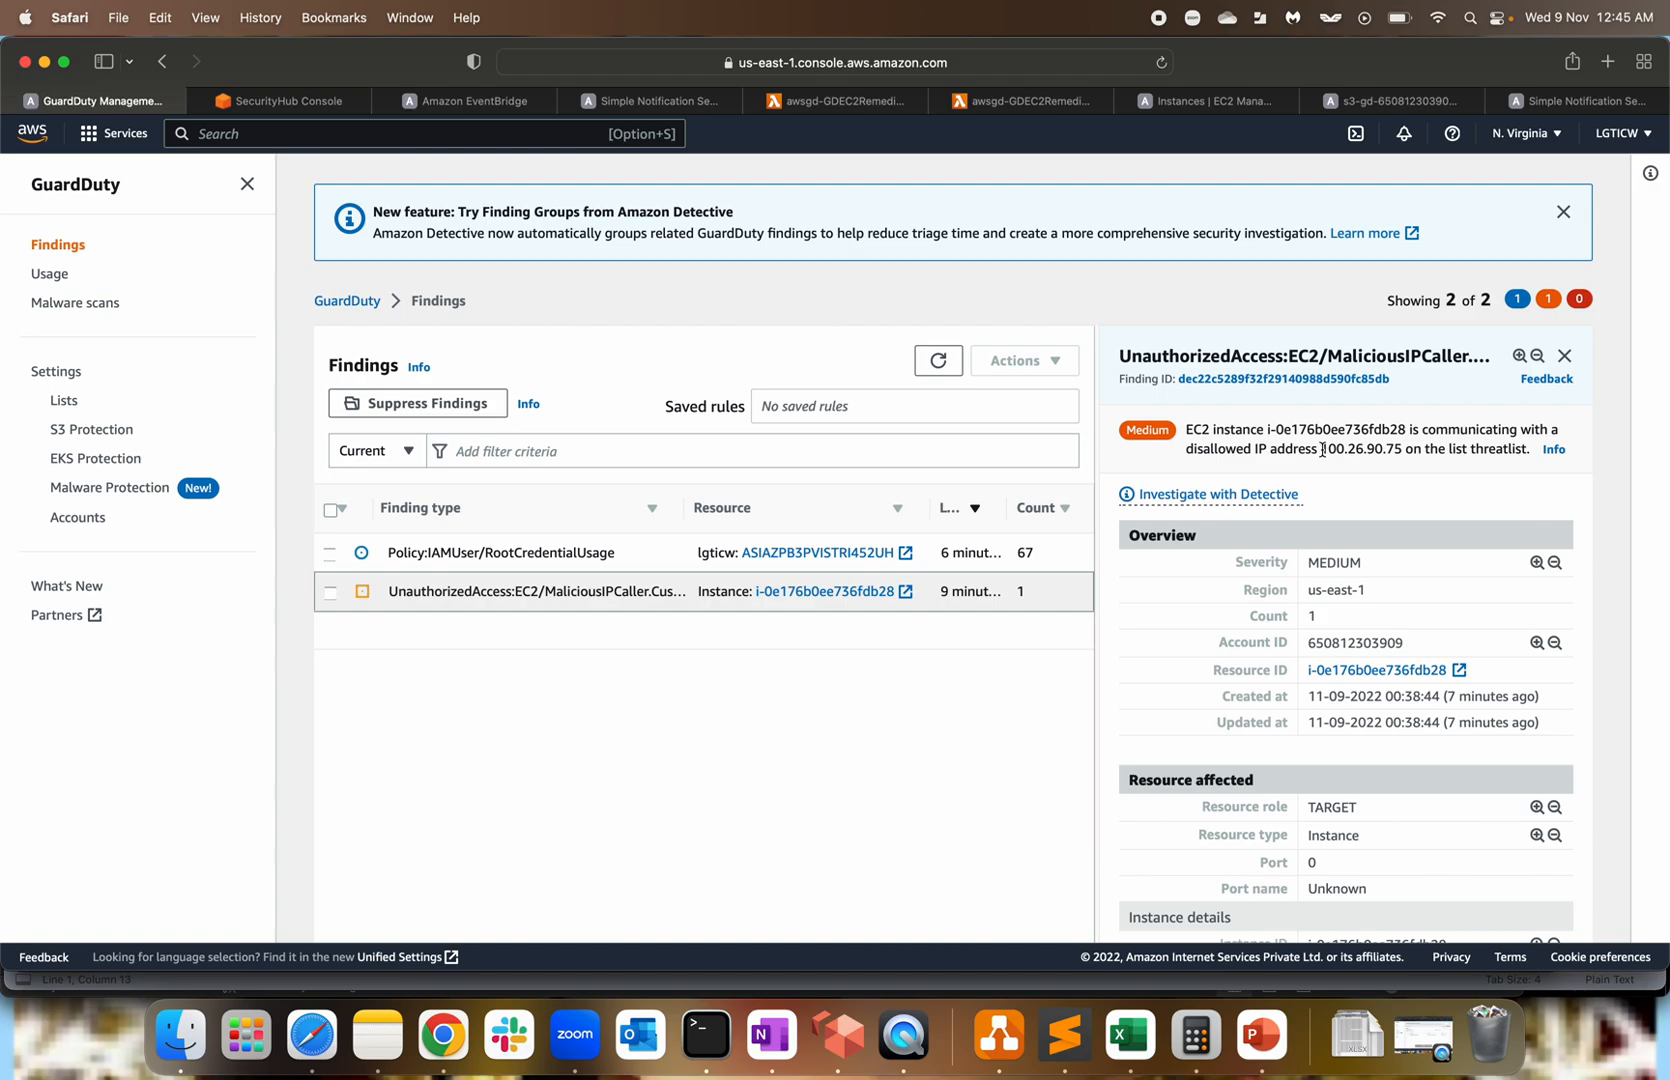
drag(1320, 450, 1396, 450)
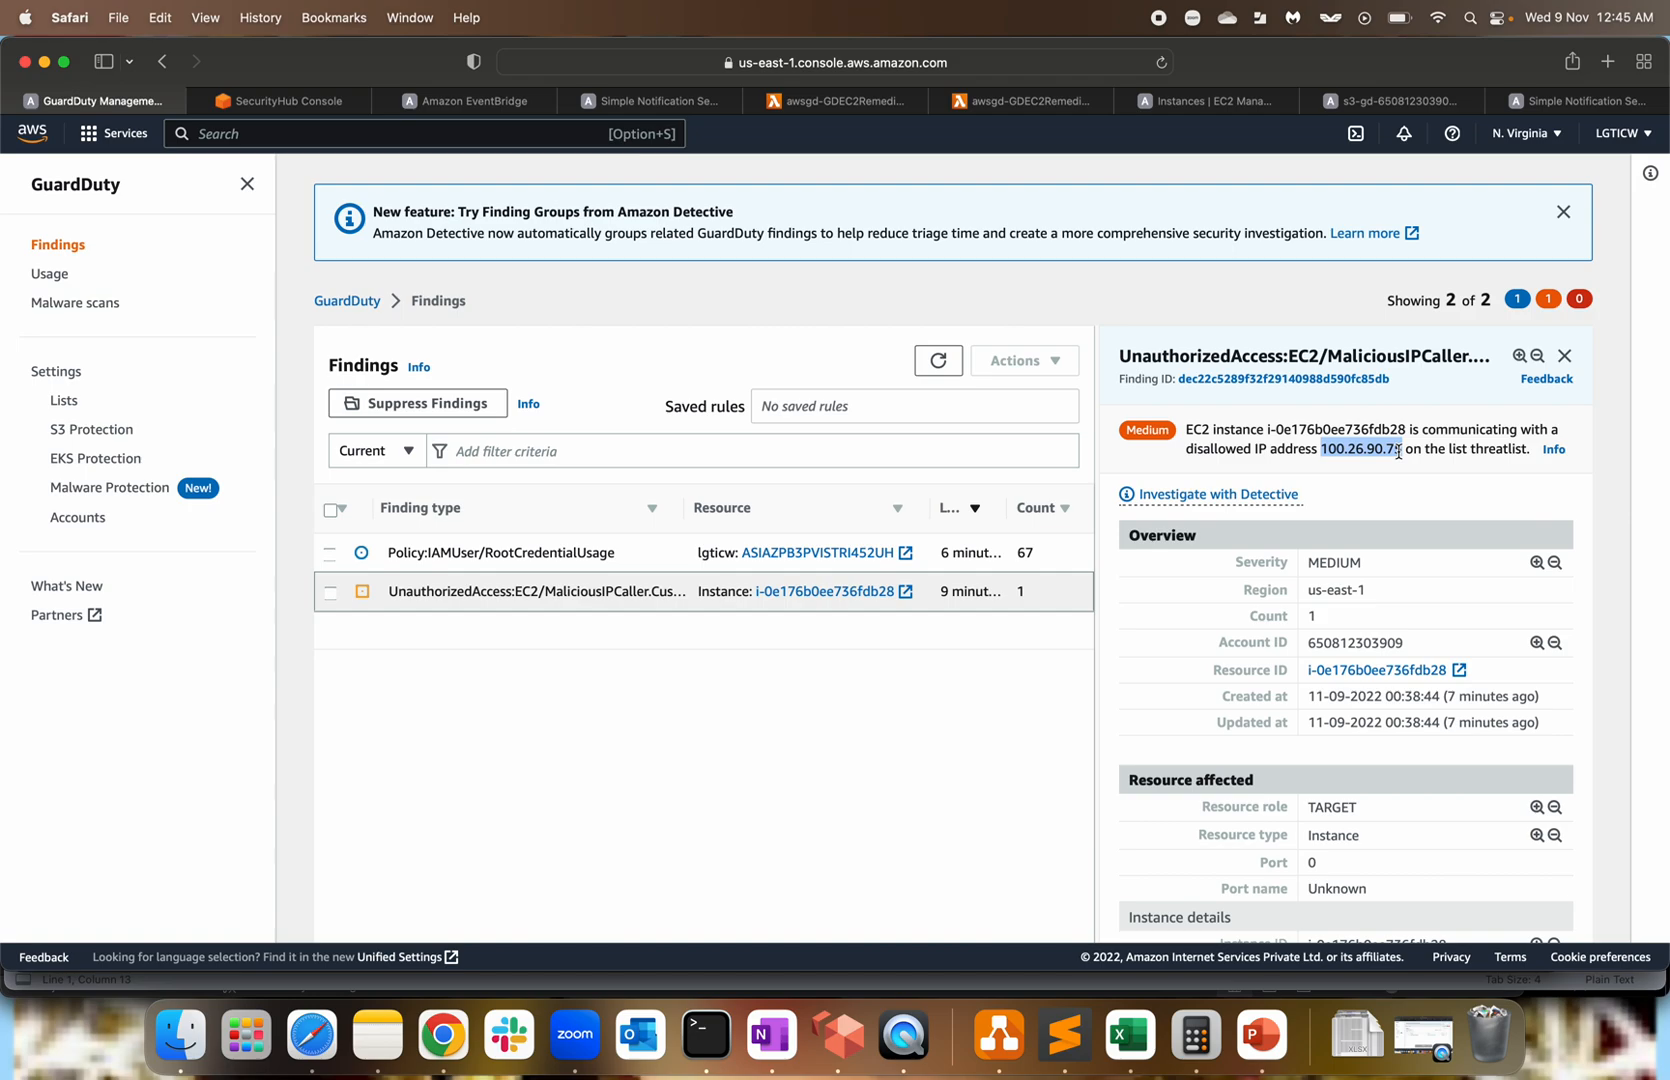
drag(1268, 429, 1410, 431)
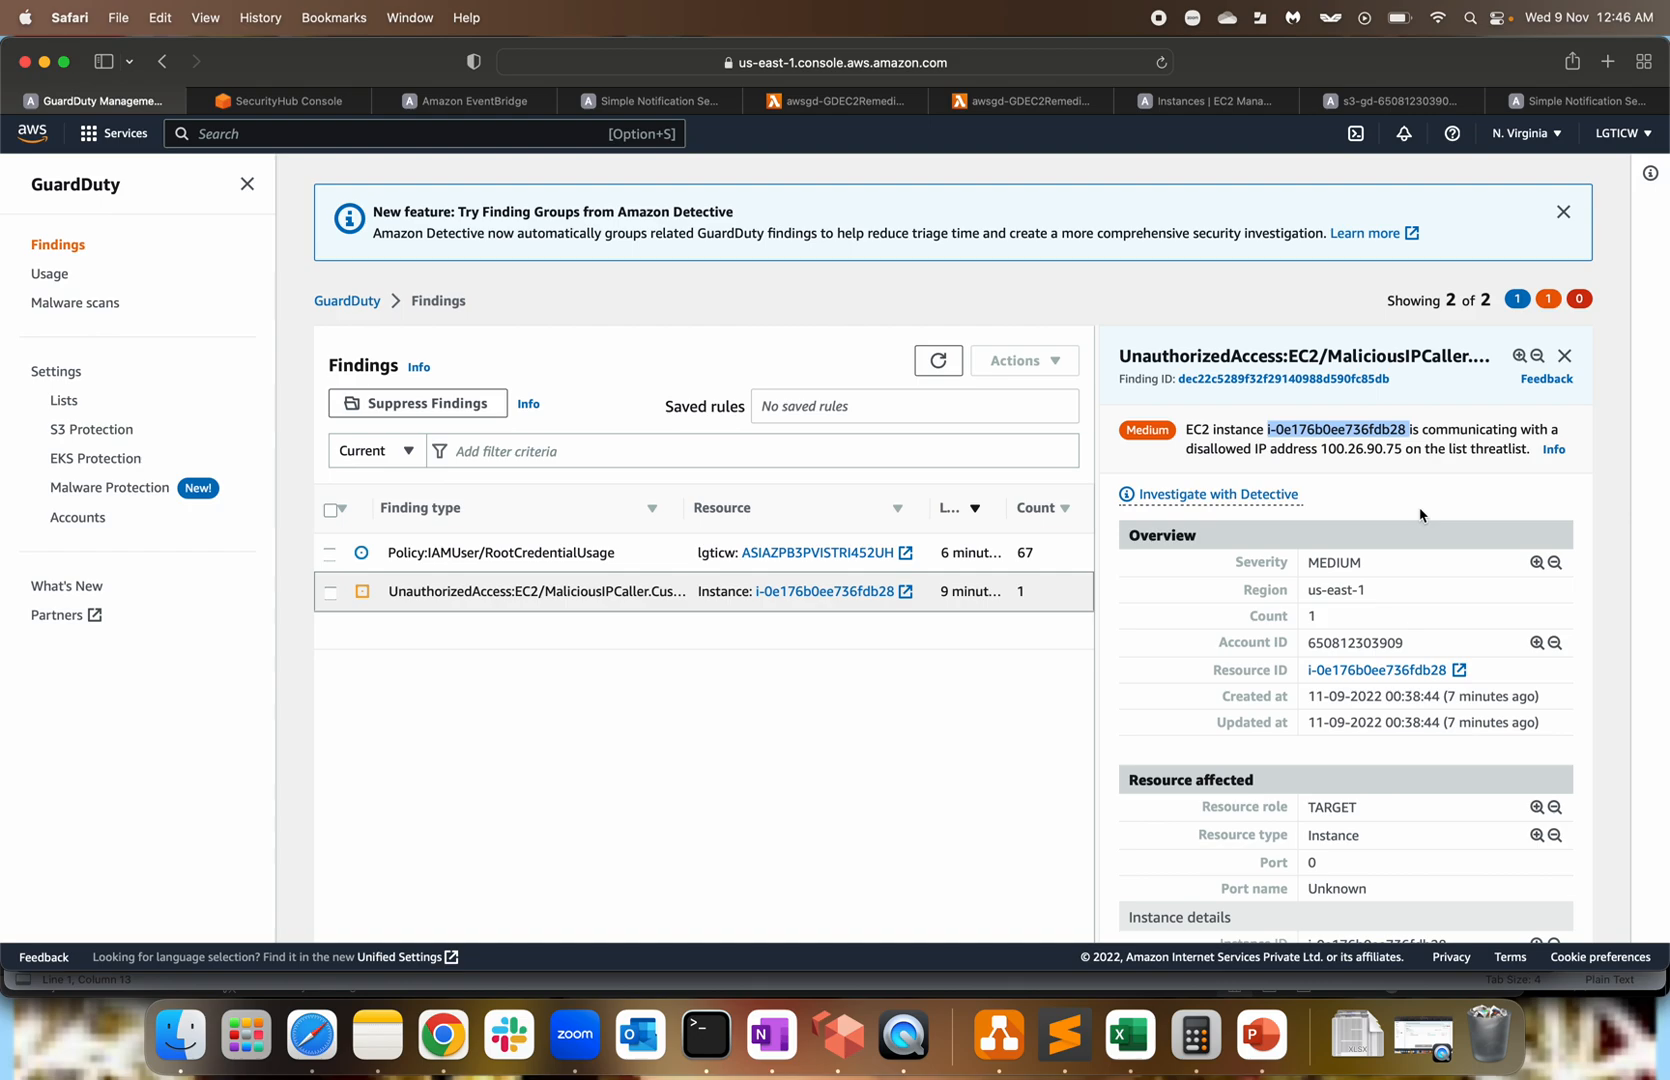
Examine the malicious IP caller finding's severity, region and affected resource details.
scroll(1420, 514, down, 2)
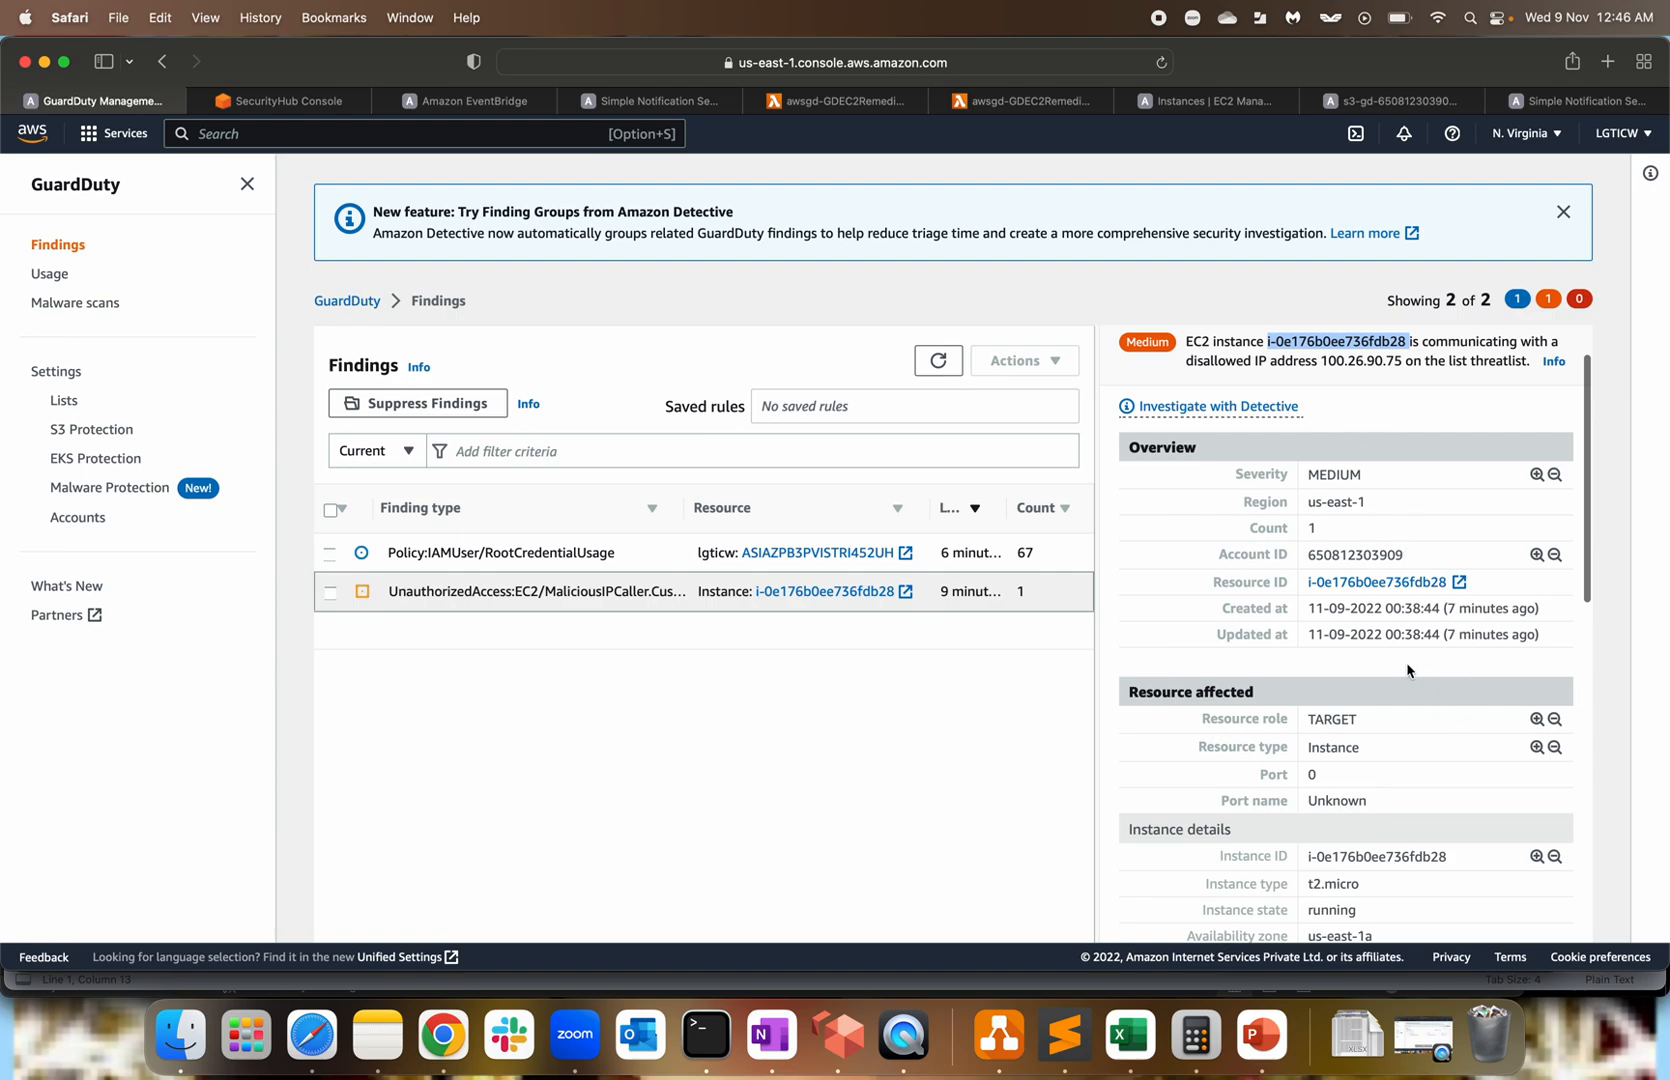
drag(1302, 474, 1392, 506)
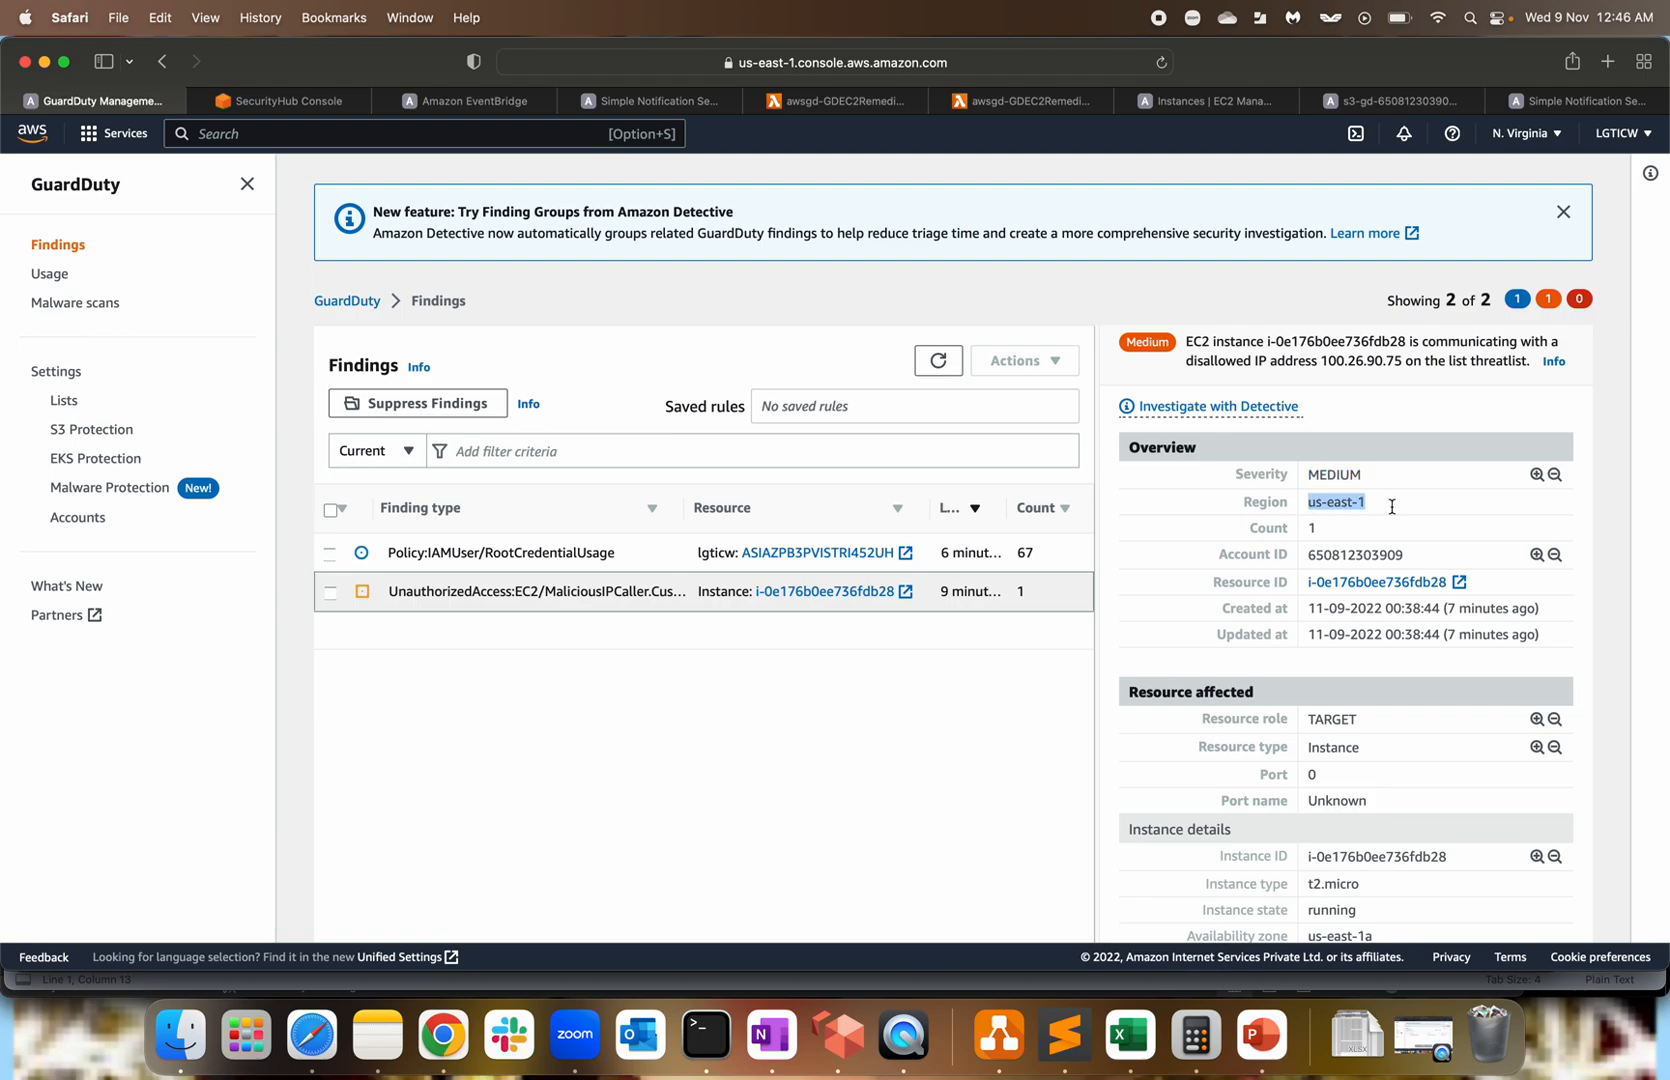
click(1363, 521)
scroll(1403, 634, down, 3)
scroll(1371, 514, up, 4)
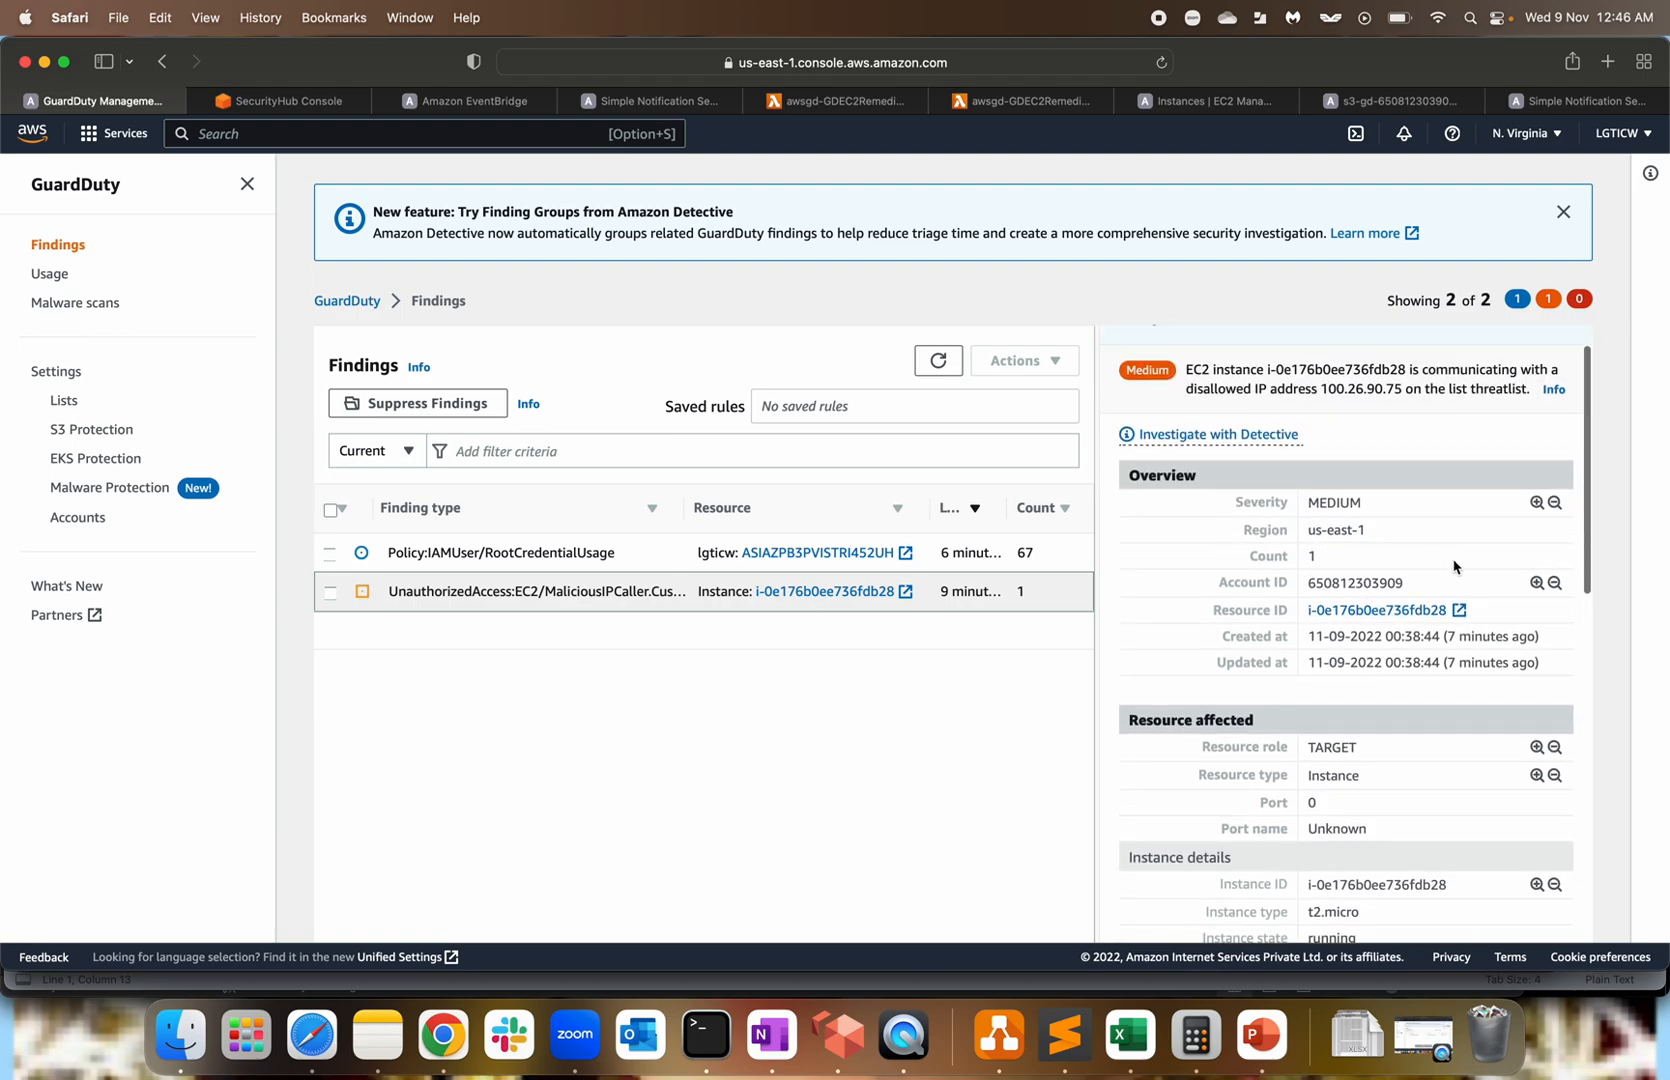
Examine the malicious IP caller finding's resource type, instance details and IAM instance profile.
scroll(1473, 586, down, 3)
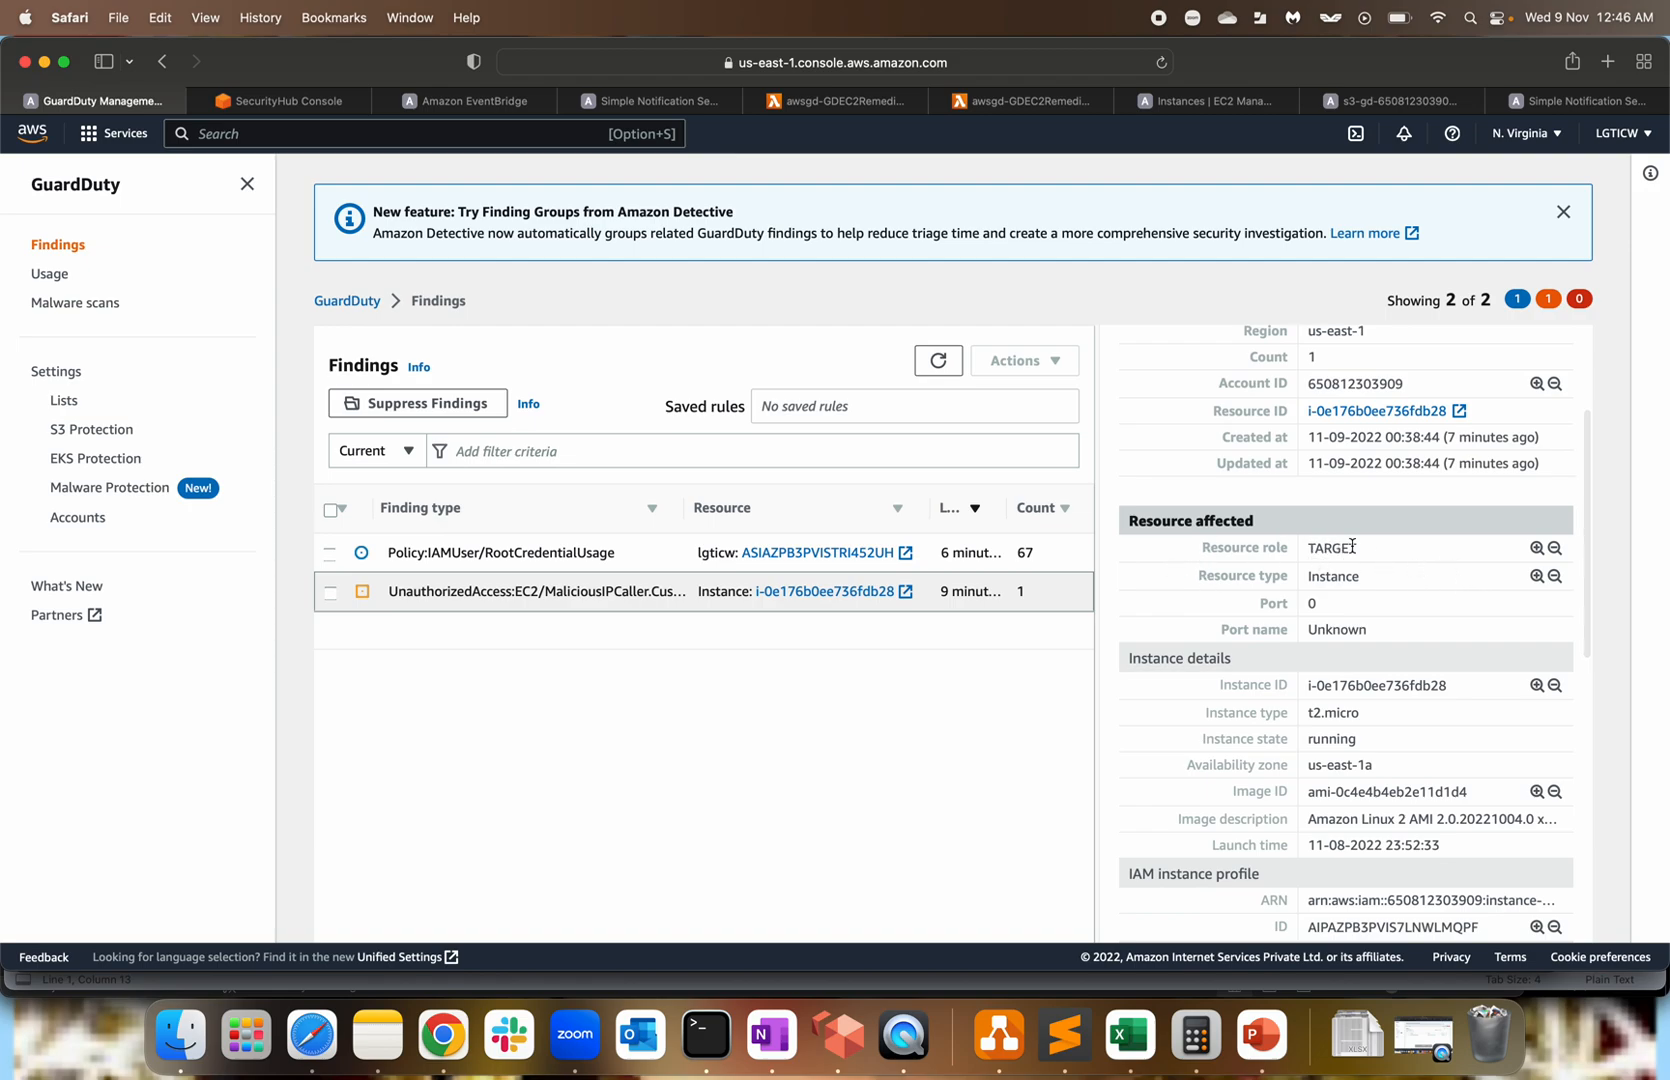
double_click(1333, 577)
scroll(1403, 686, down, 2)
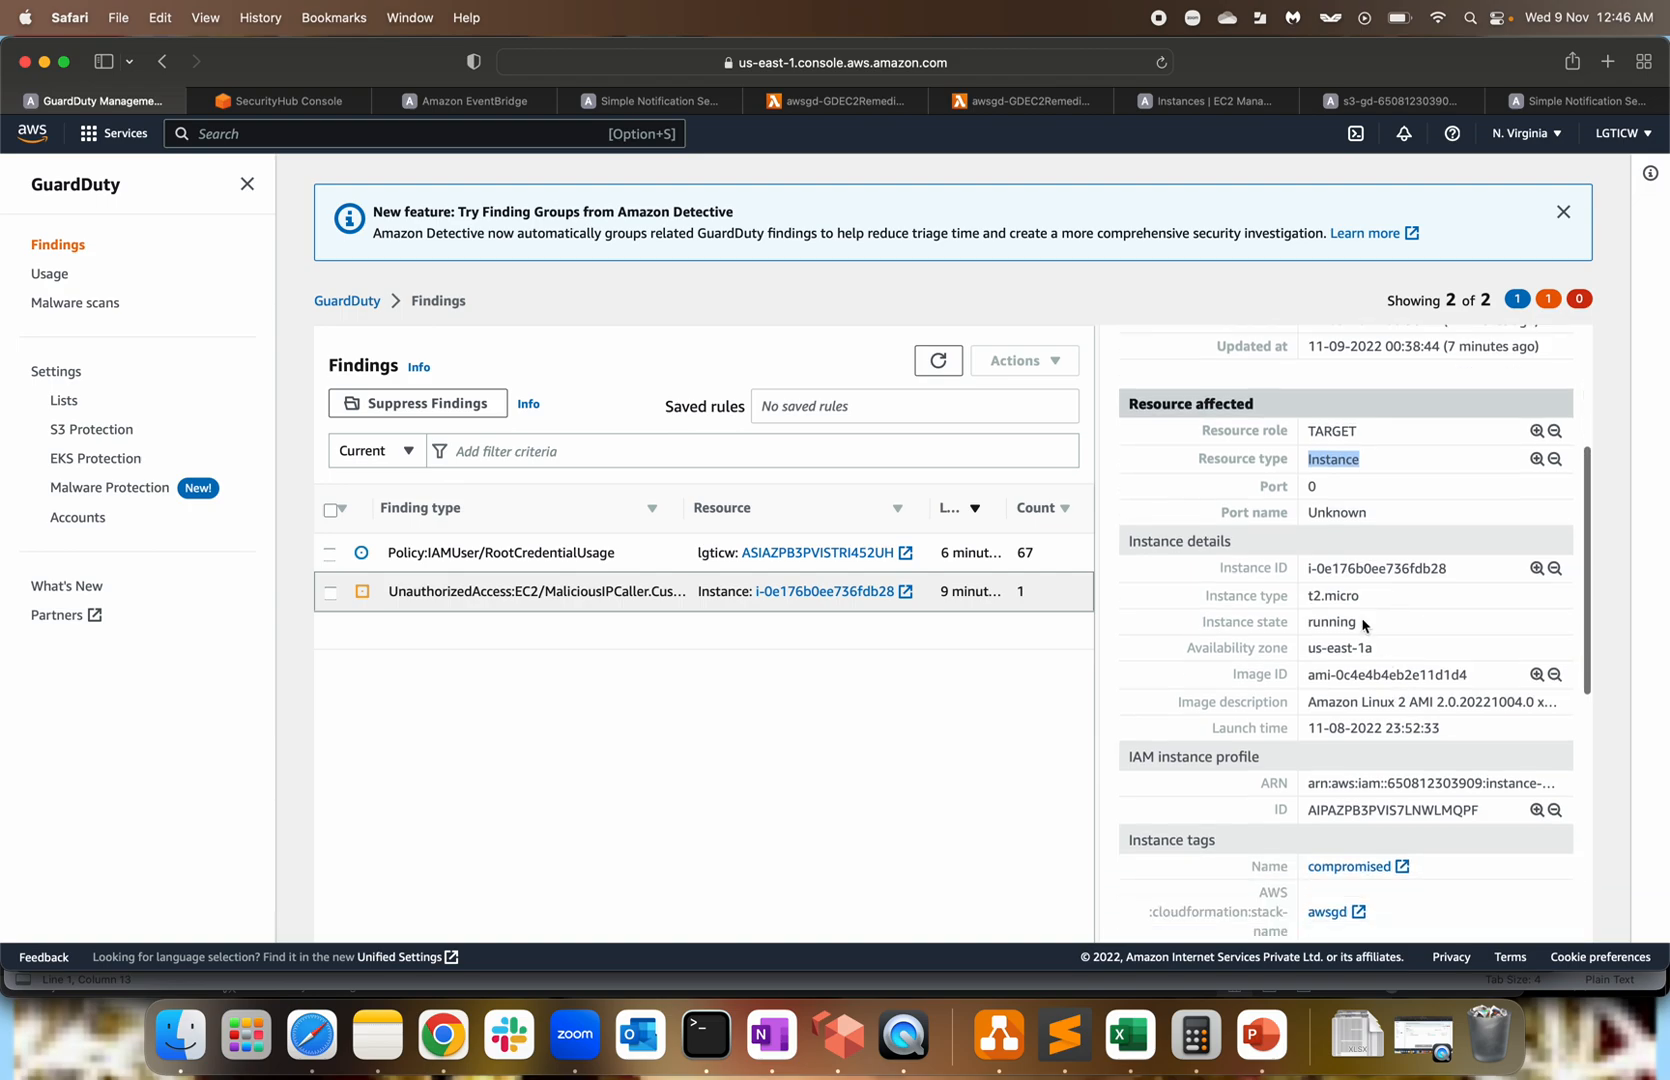
drag(1312, 570, 1440, 733)
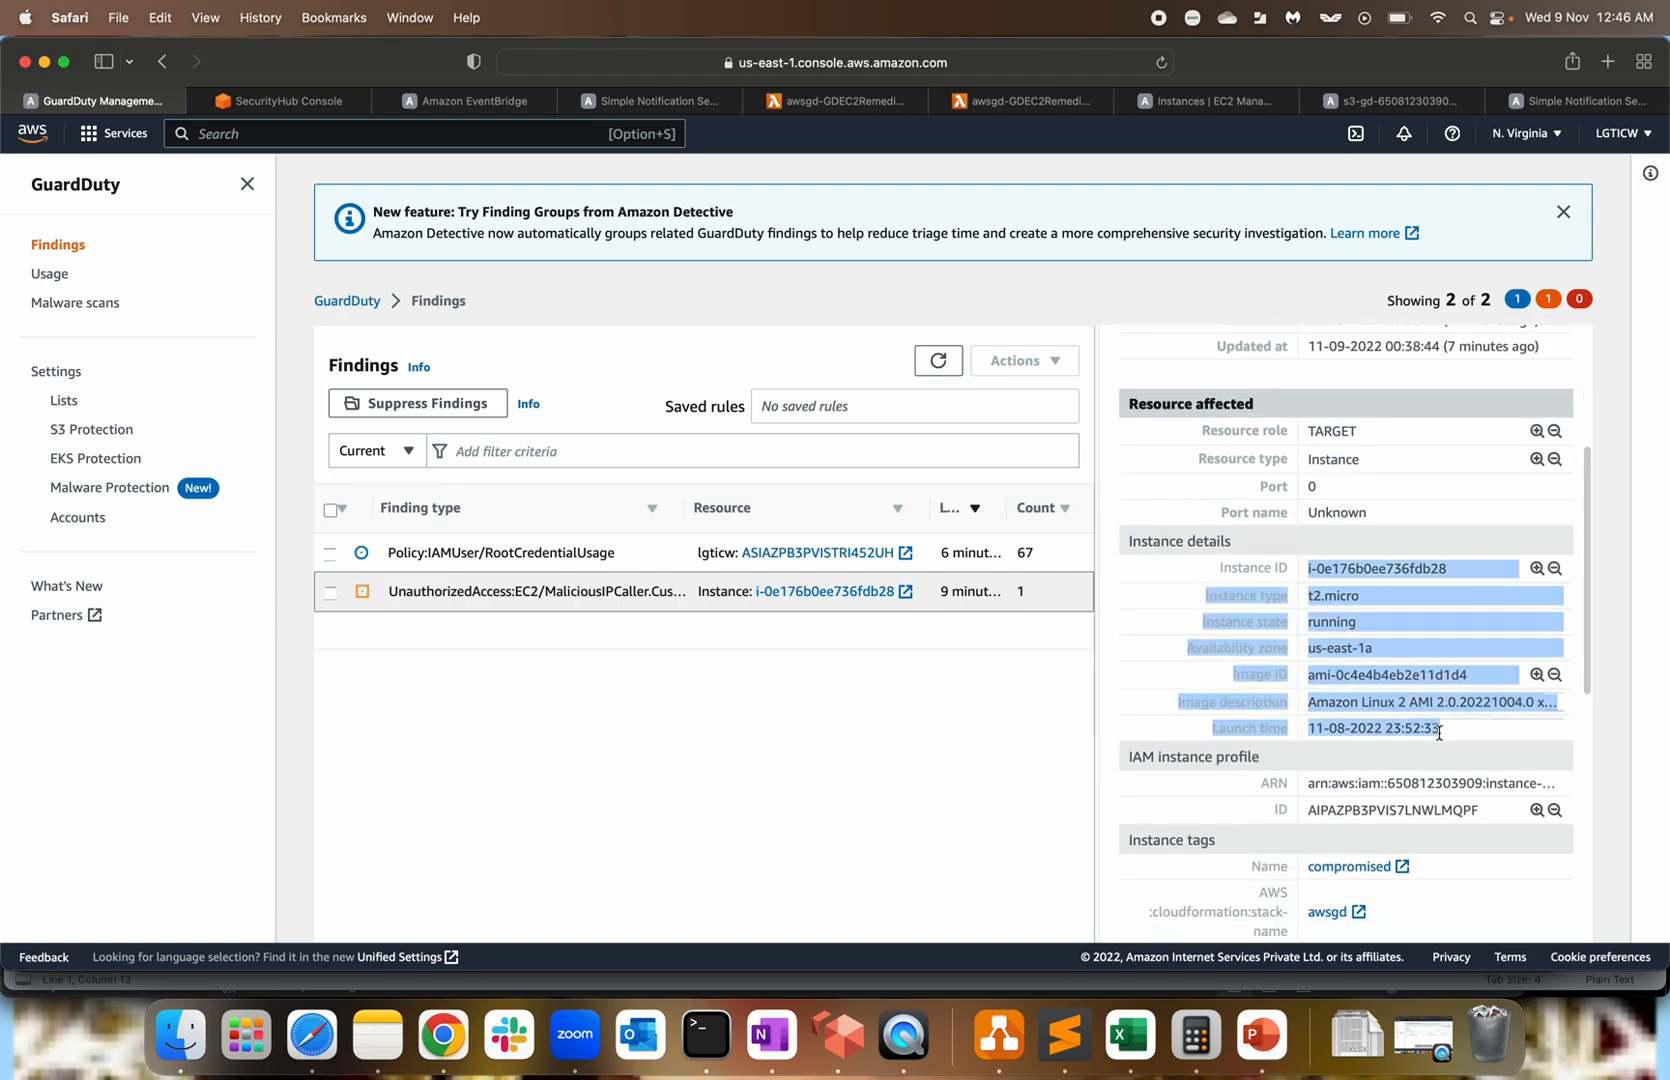
scroll(1440, 735, down, 2)
drag(1309, 667, 1335, 697)
scroll(1452, 768, down, 3)
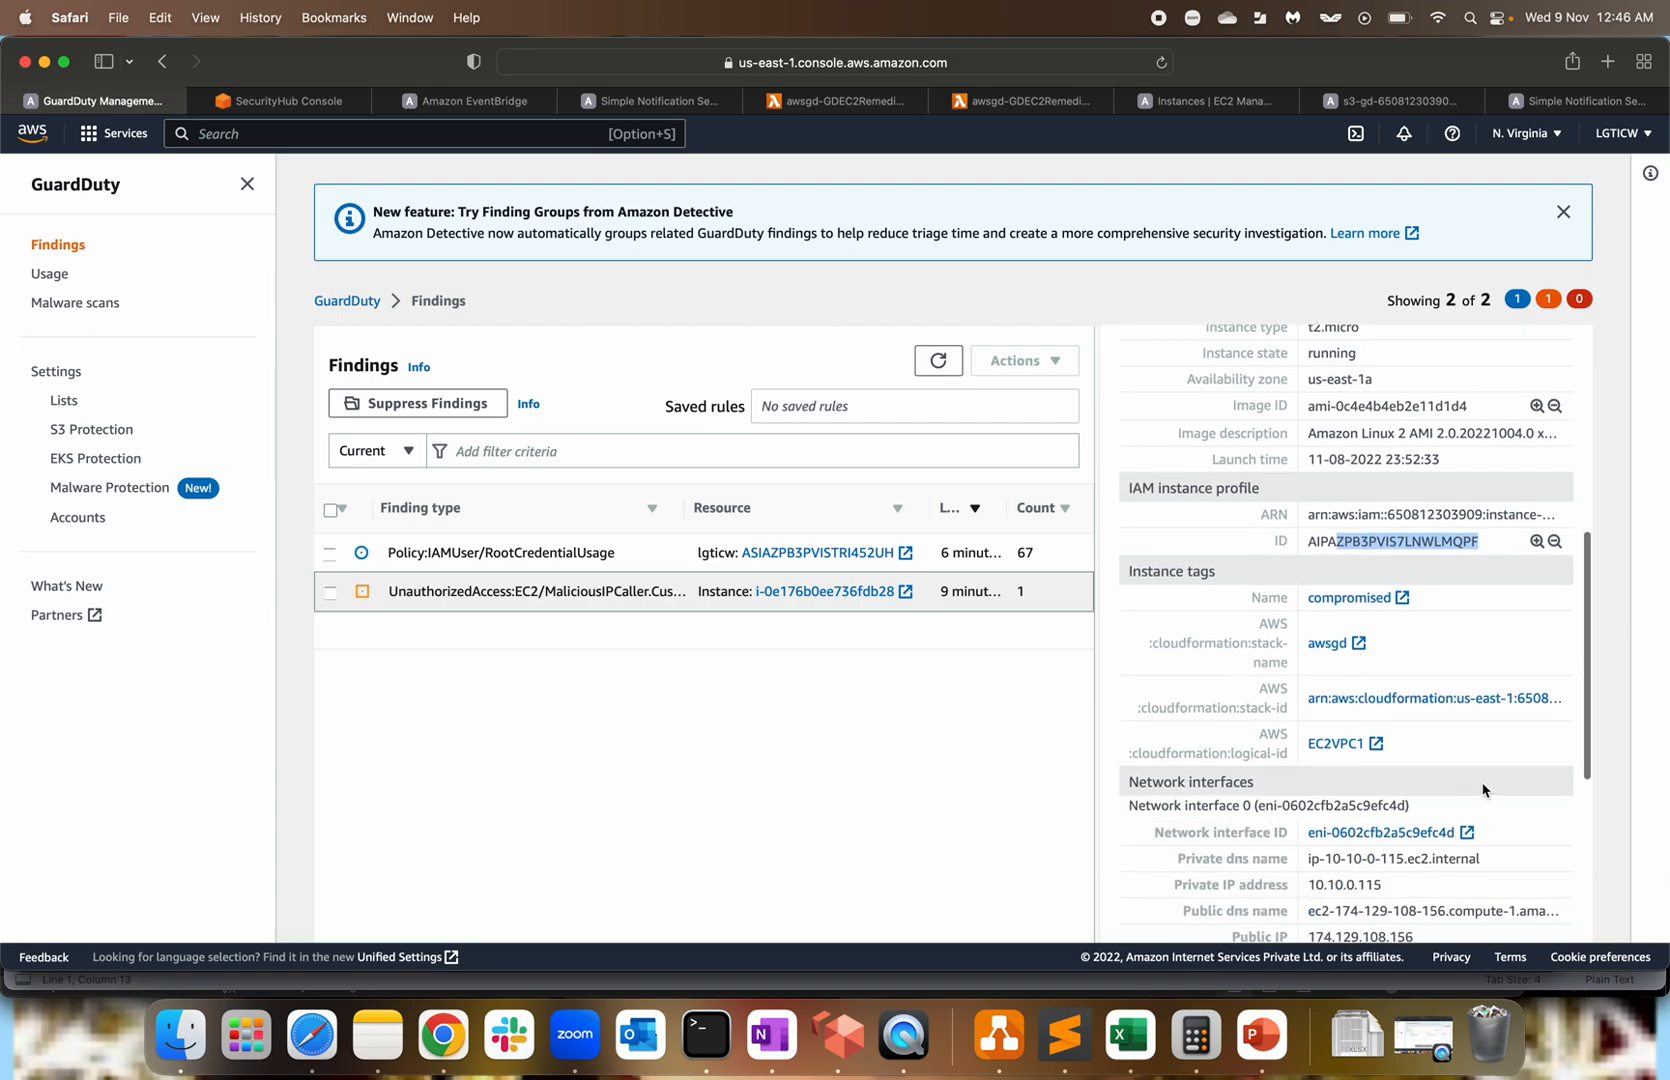
Examine the finding's network interface, private IP address and security group details.
scroll(1486, 785, down, 3)
drag(1163, 638, 1502, 802)
scroll(1502, 802, down, 4)
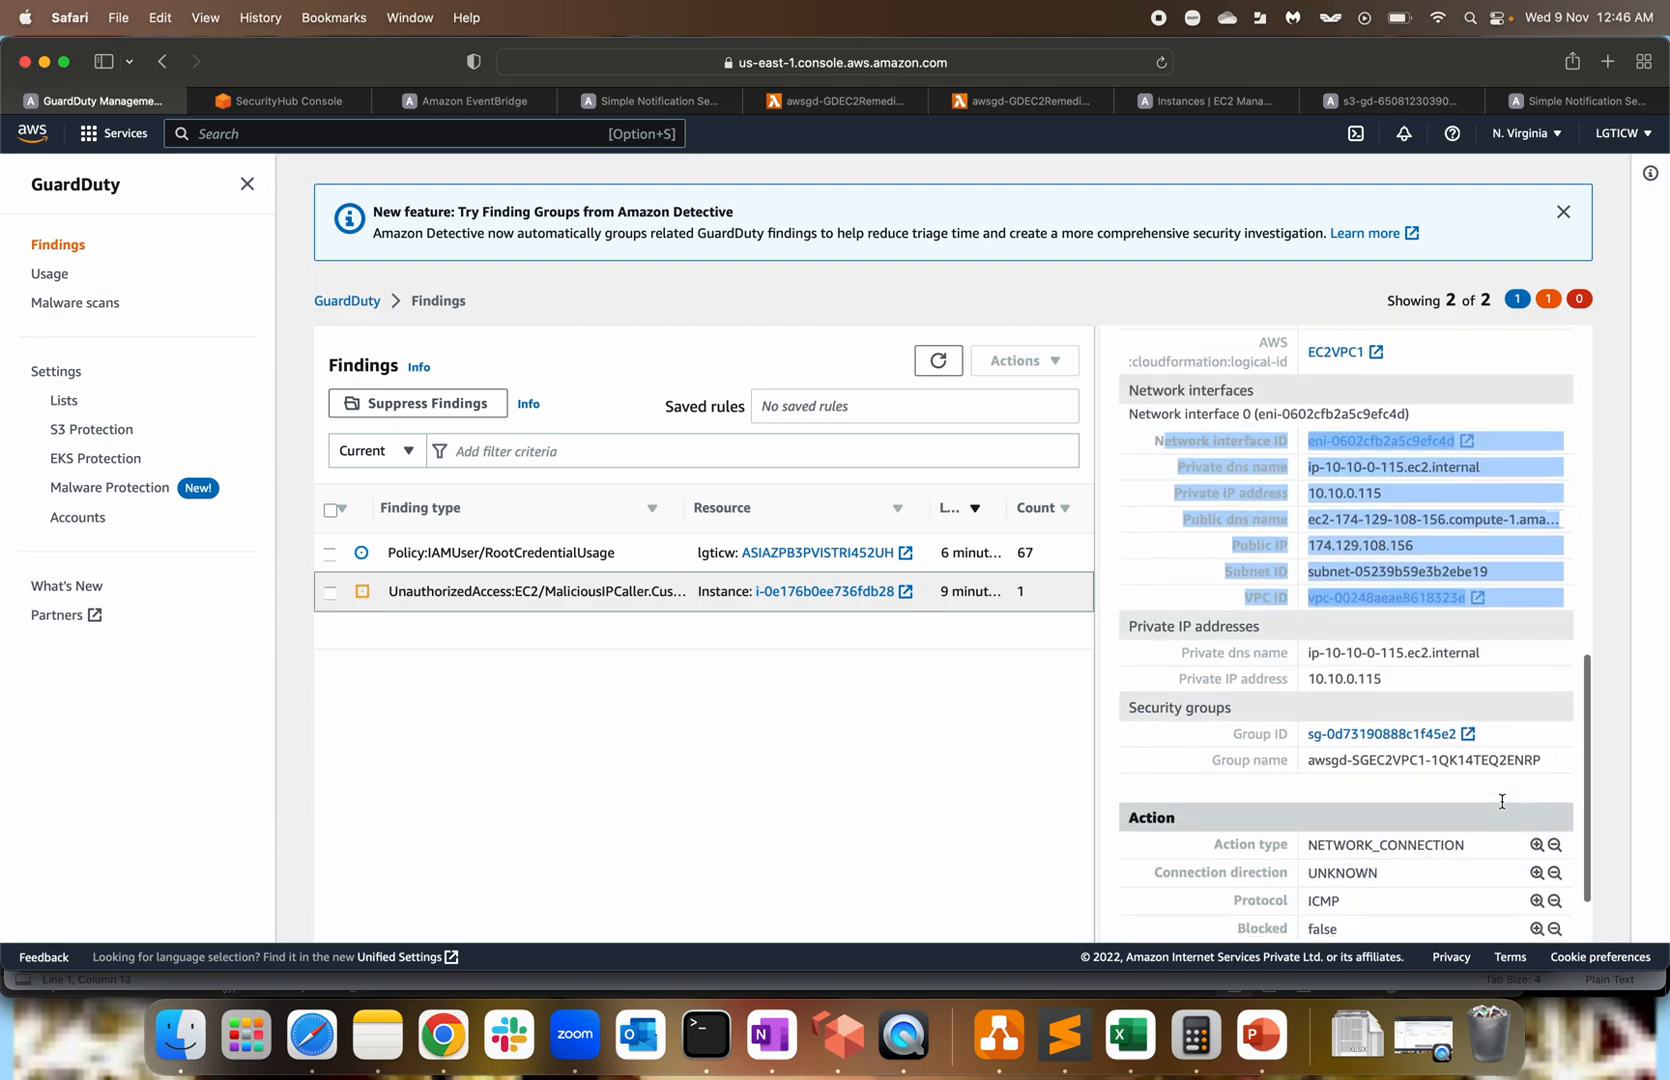
drag(1406, 694, 1321, 655)
drag(1170, 740, 1447, 755)
Examine the finding's Action section, checking the action type and connection direction.
scroll(1447, 755, down, 3)
drag(1262, 626, 1445, 626)
click(1445, 626)
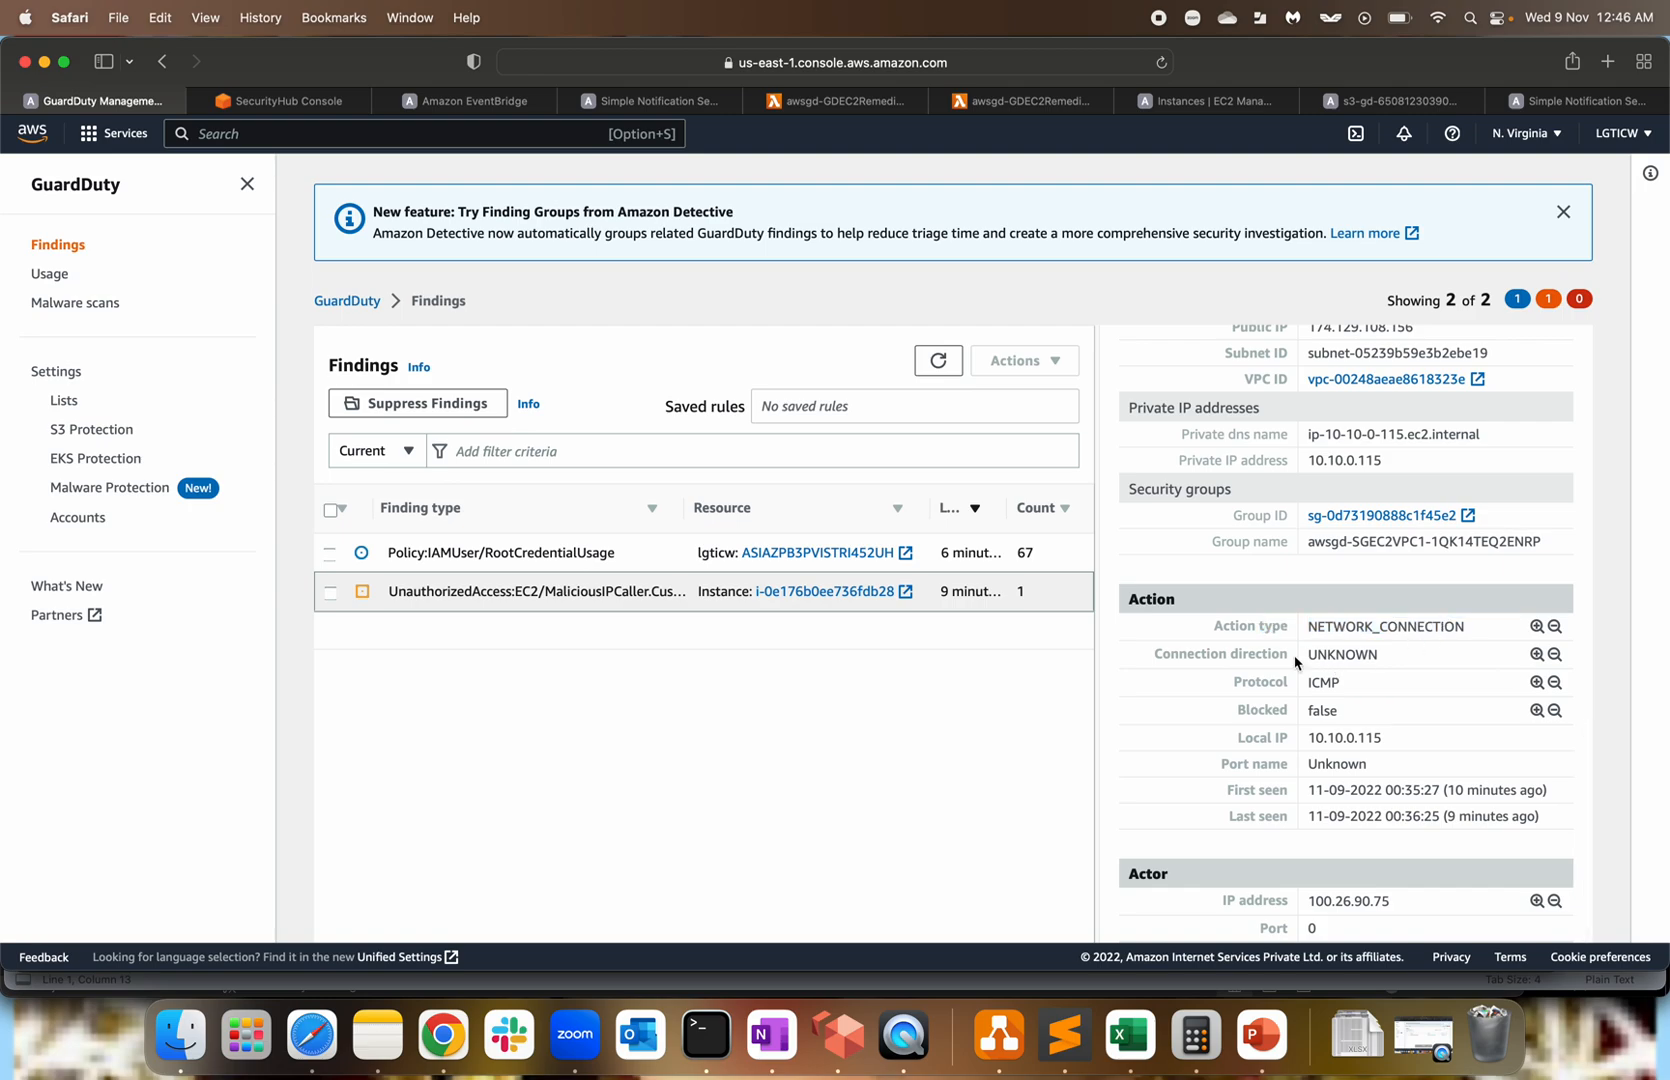
triple_click(1364, 656)
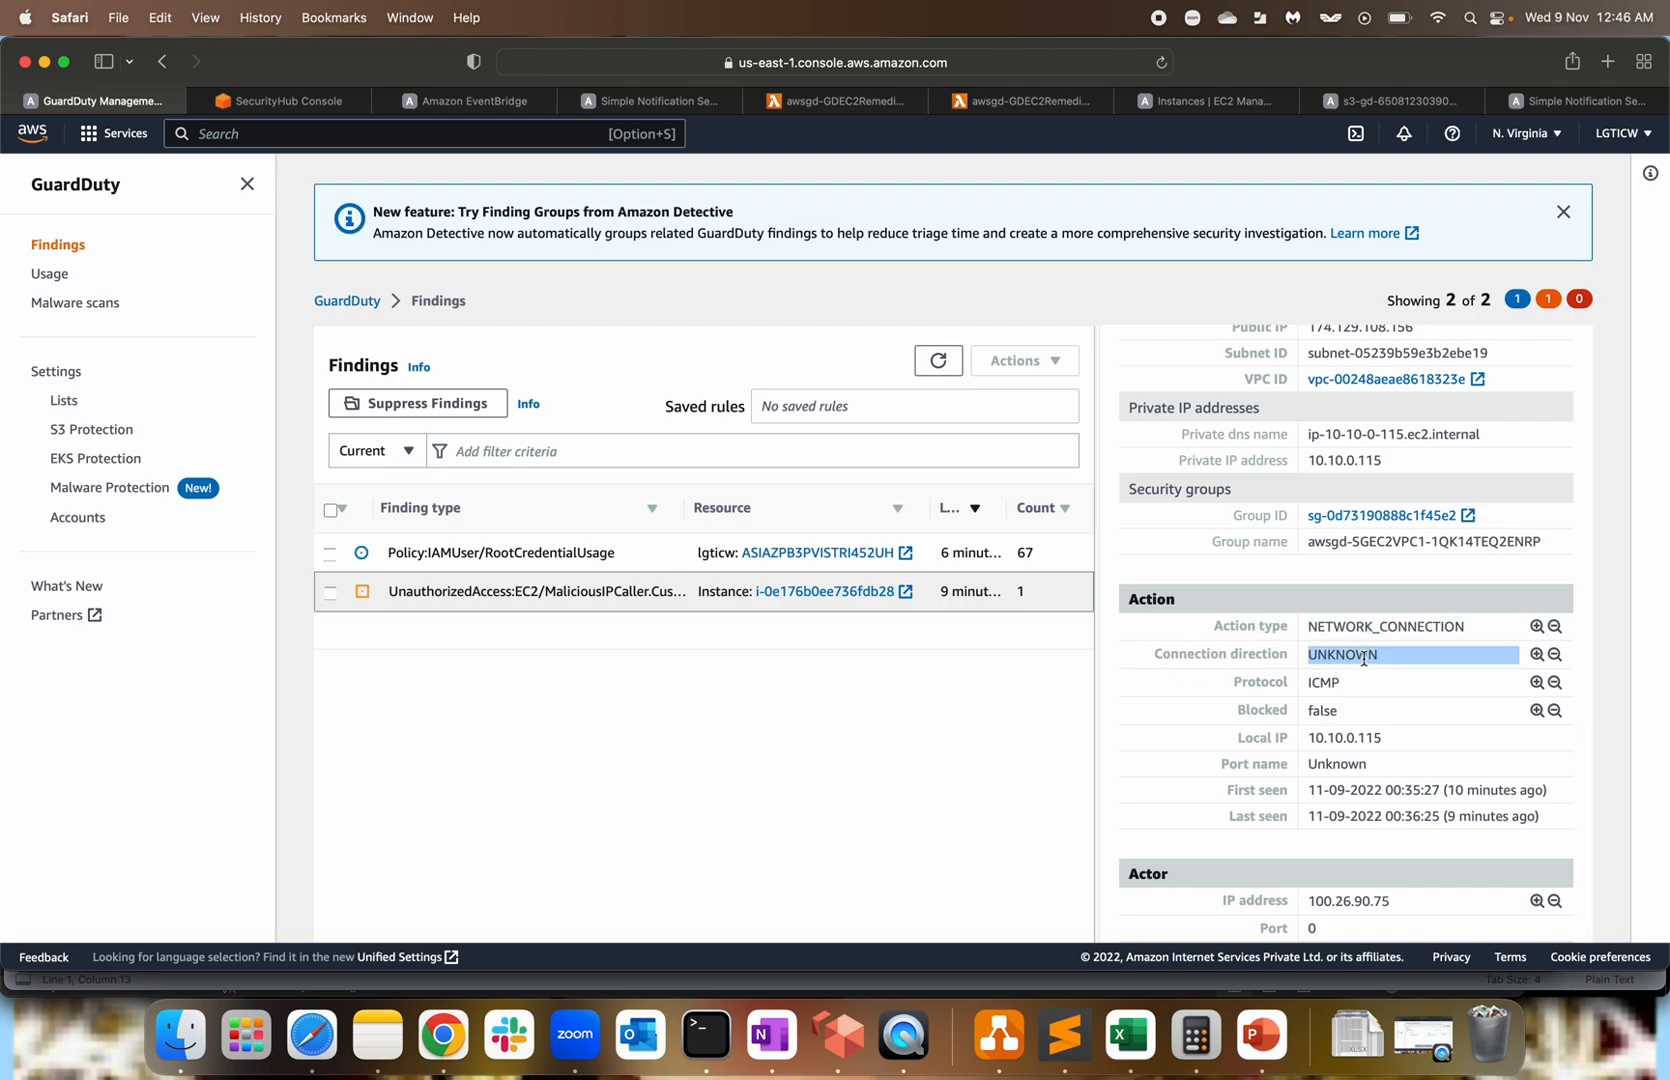
double_click(1358, 655)
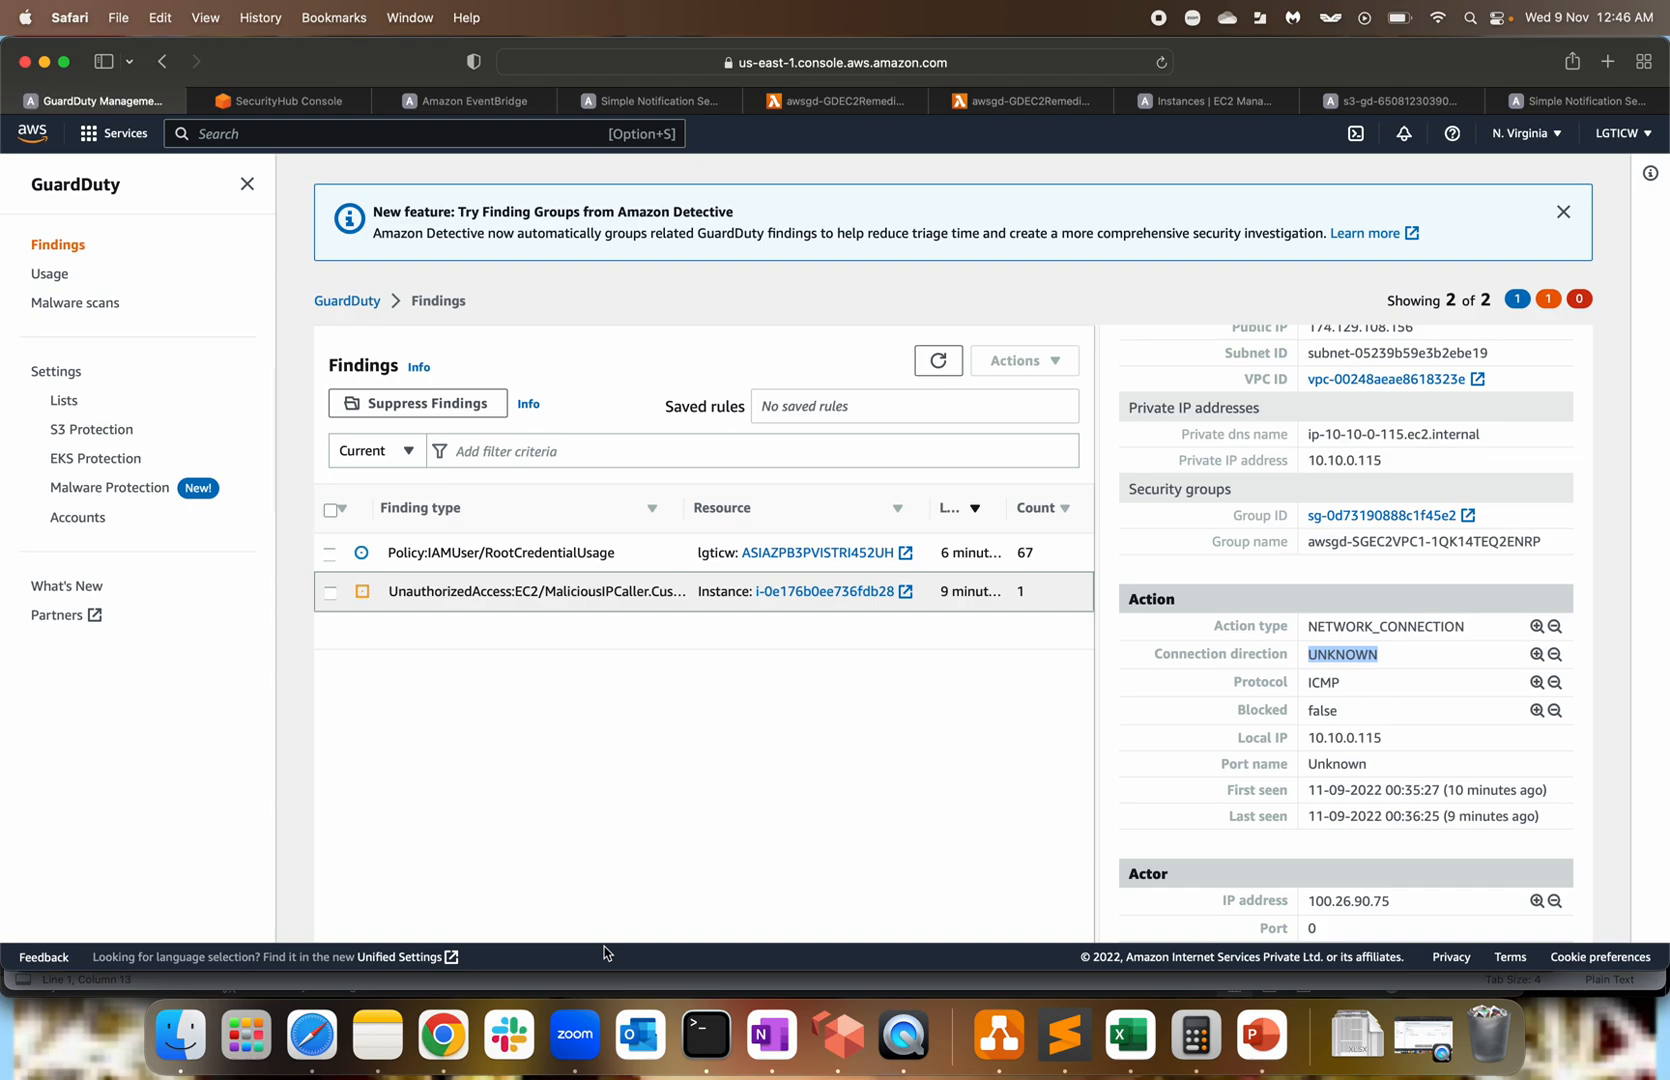
Switch to Terminal, check the Nmap note about blocked ping probes, and return to the GuardDuty finding in Safari.
click(706, 1036)
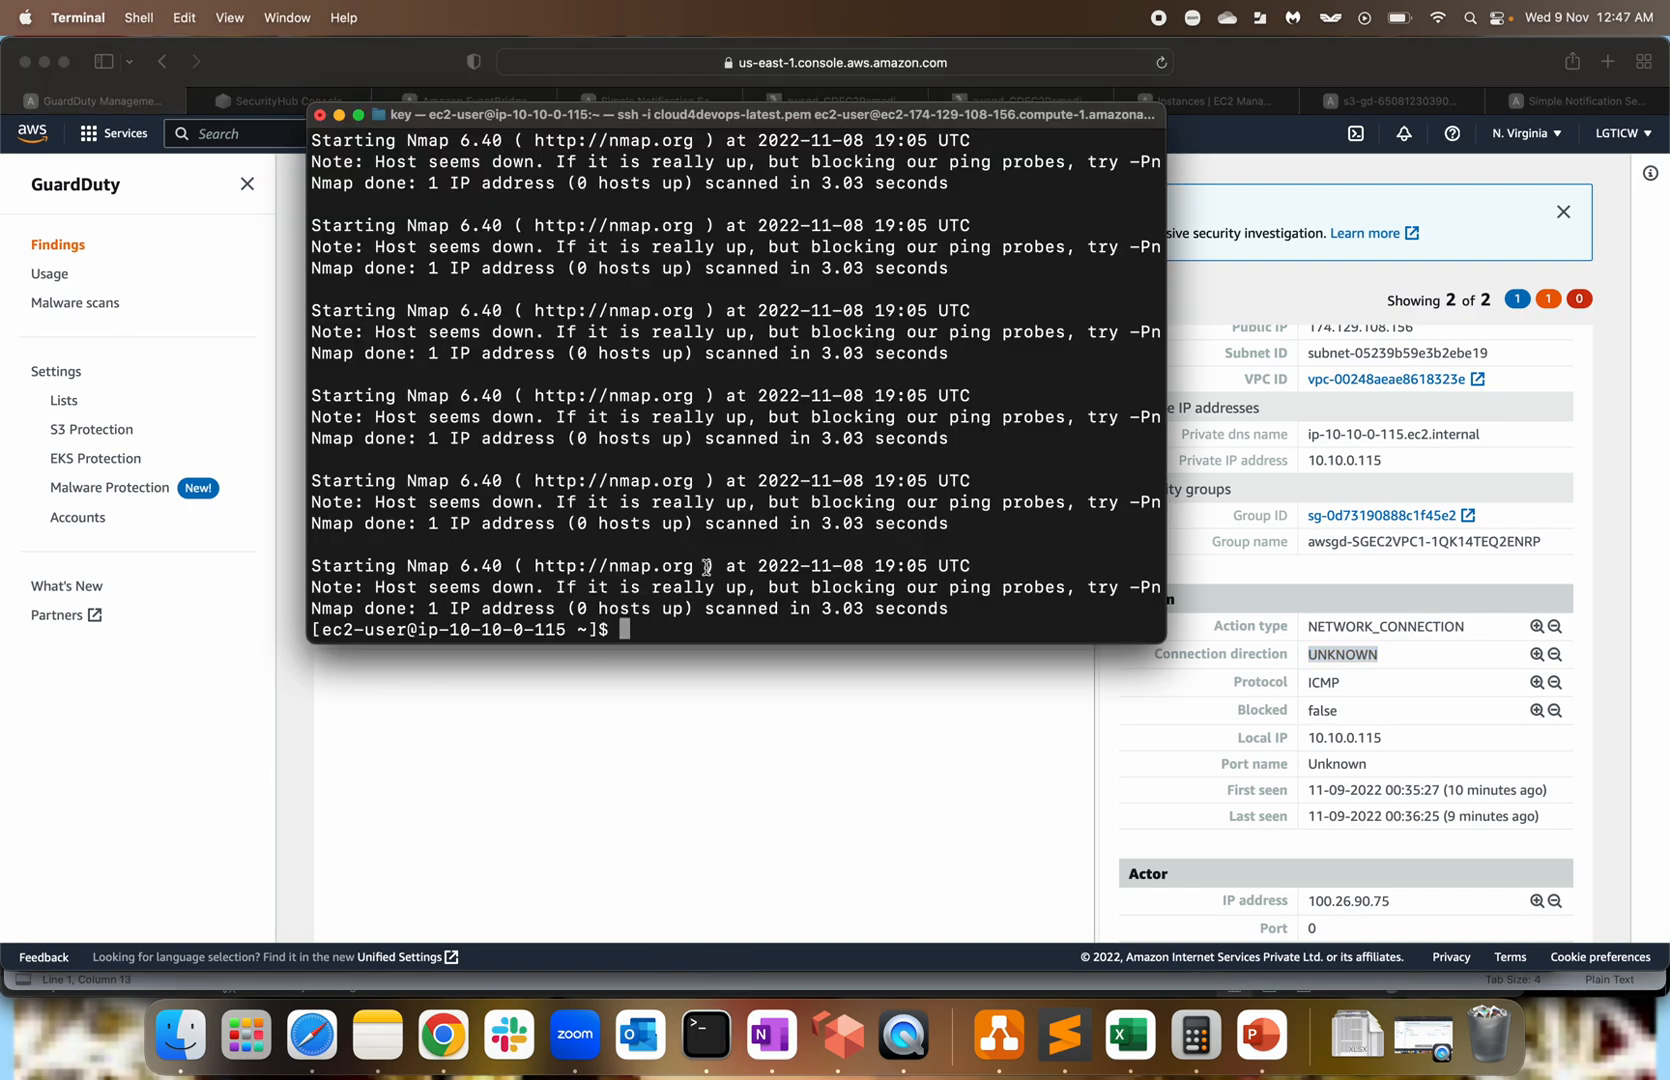
drag(758, 587, 992, 587)
click(924, 587)
click(994, 587)
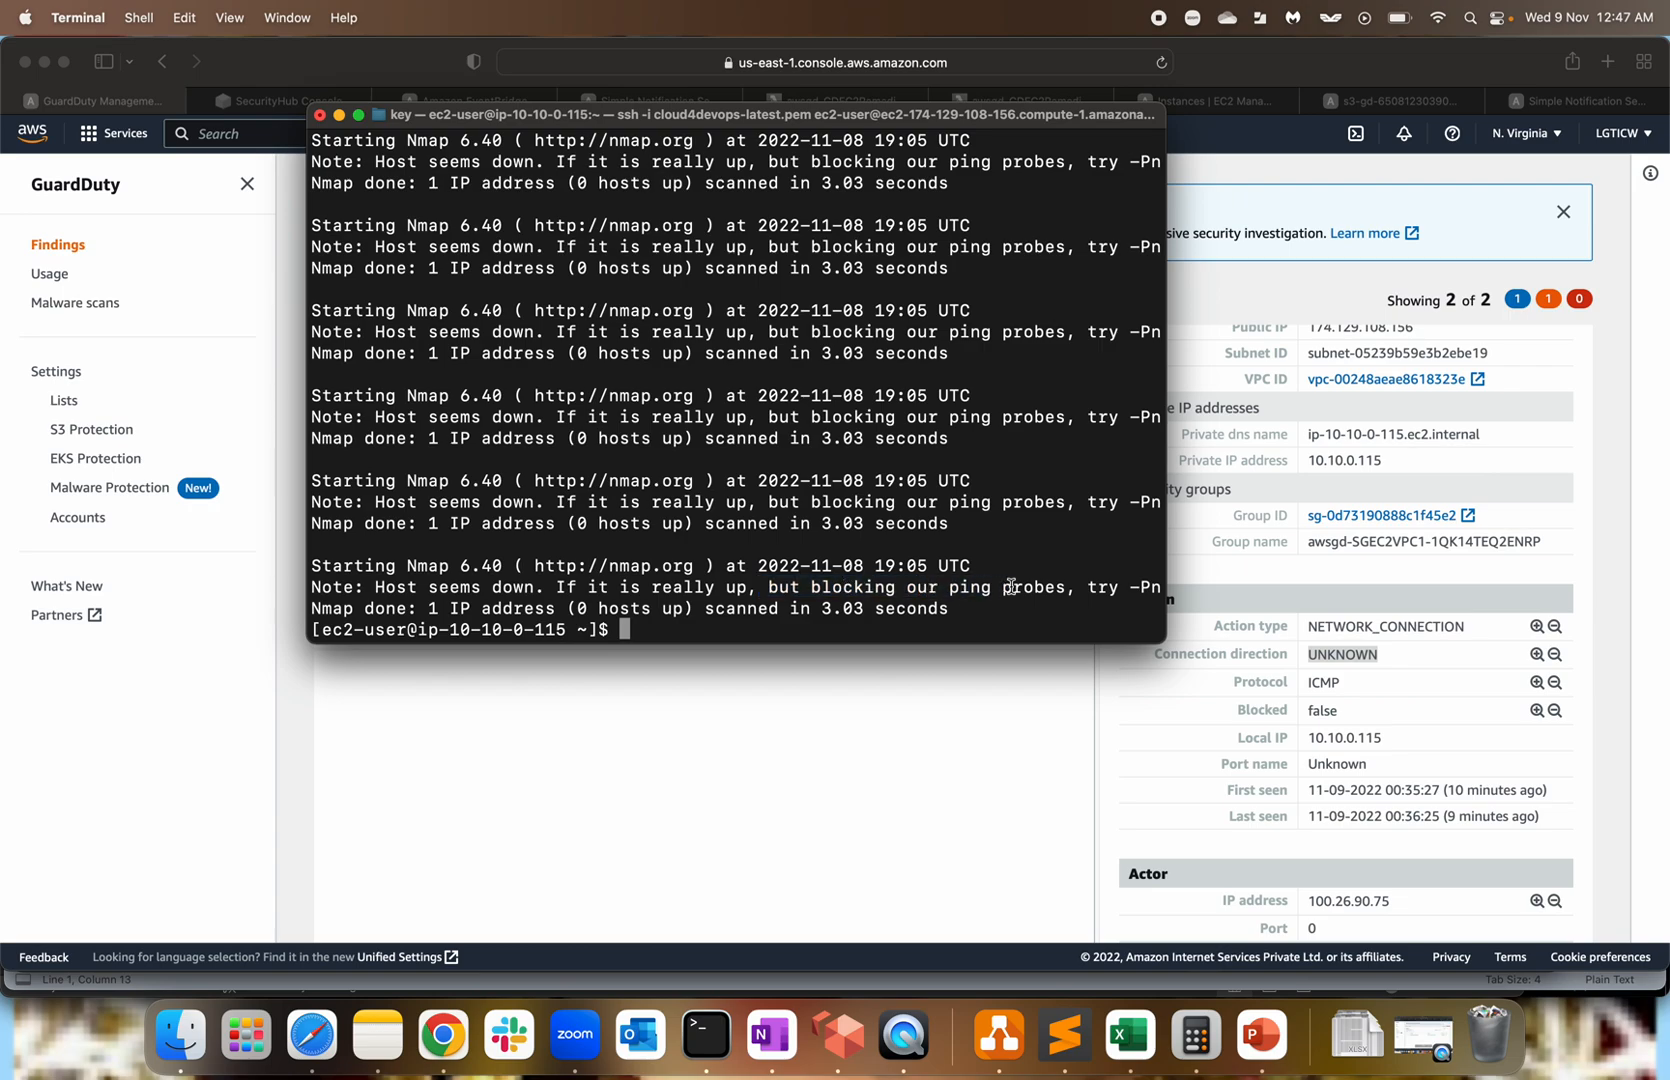
click(893, 751)
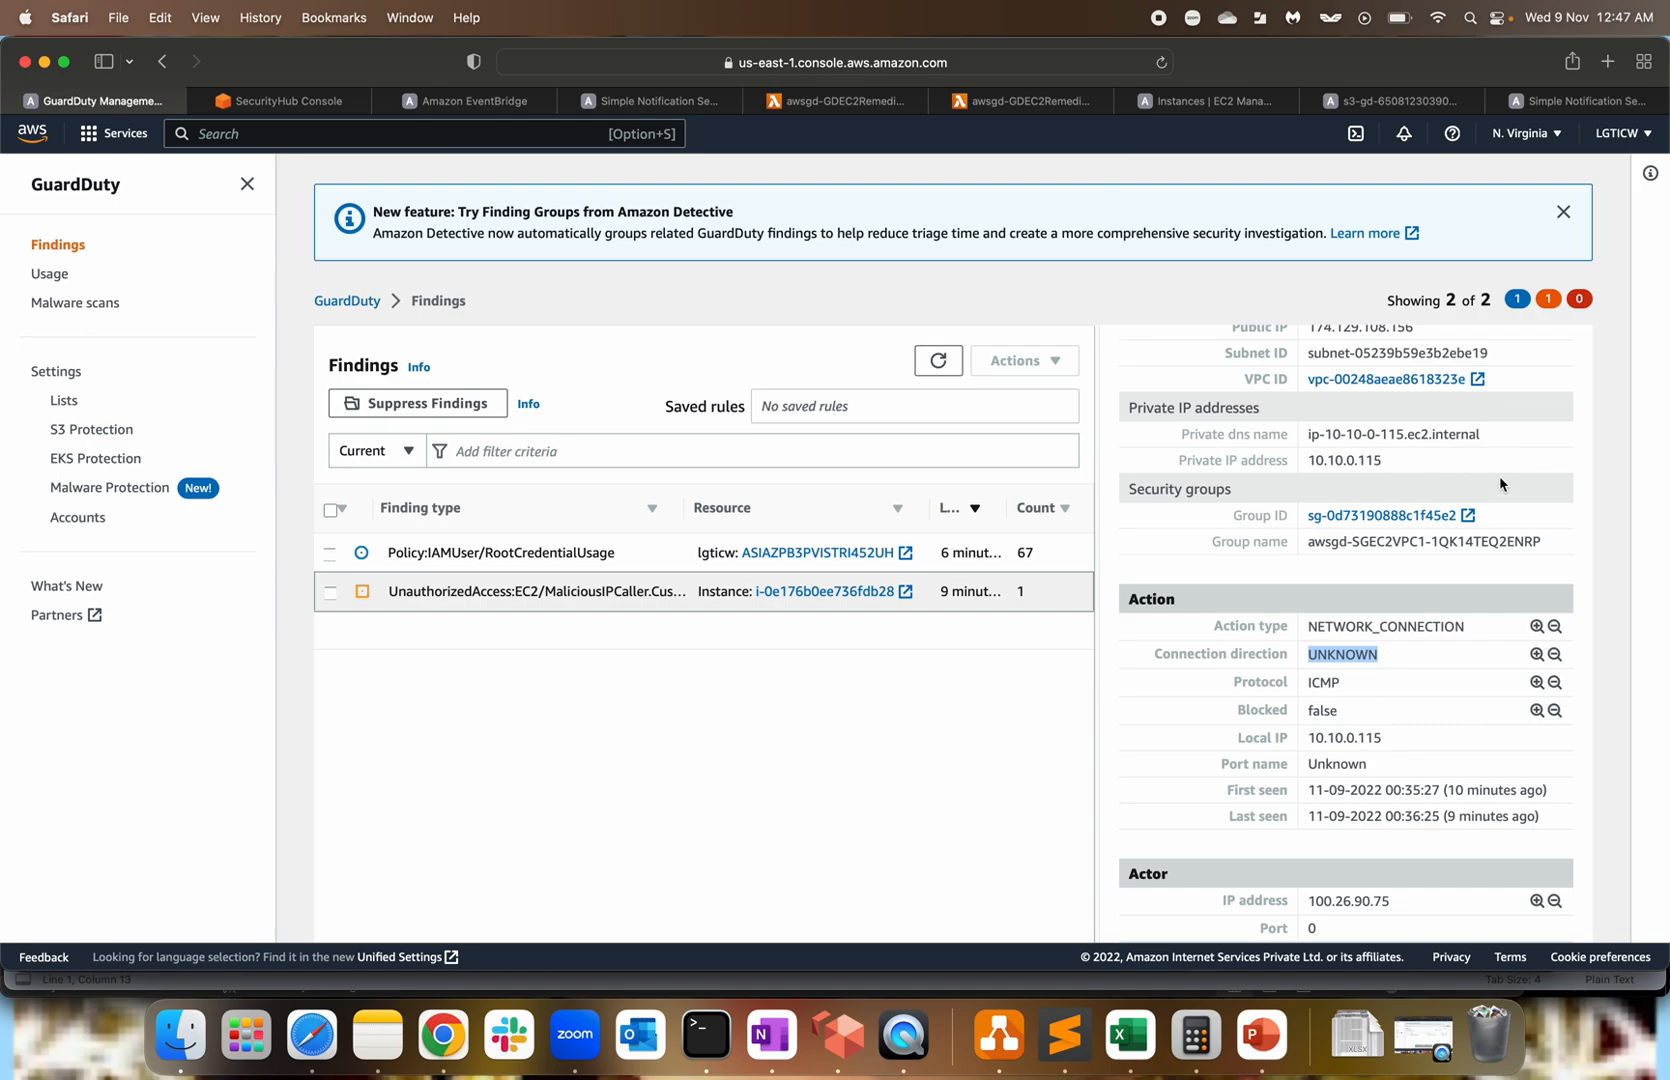
Examine the finding's Actor IP address, location, organization and additional threat list information.
scroll(1431, 749, down, 3)
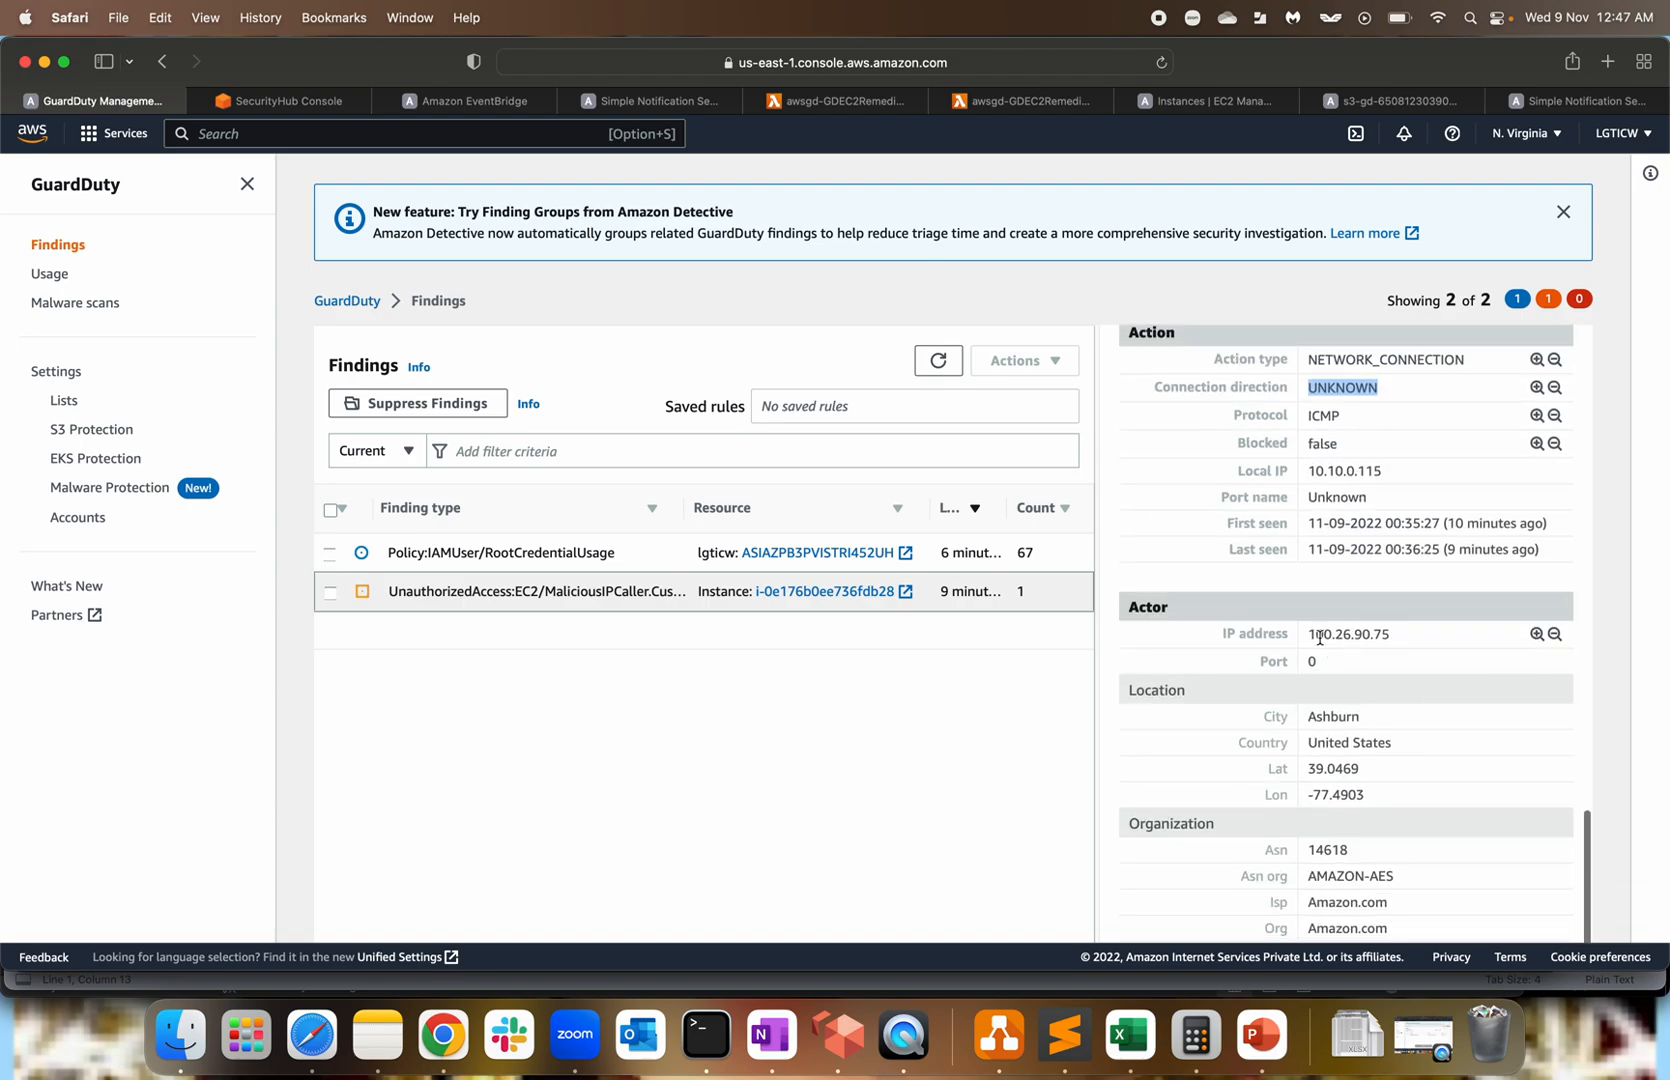
drag(1316, 636, 1429, 637)
click(1429, 644)
drag(1307, 636, 1409, 636)
click(1409, 637)
drag(1308, 633, 1408, 633)
scroll(1450, 786, down, 2)
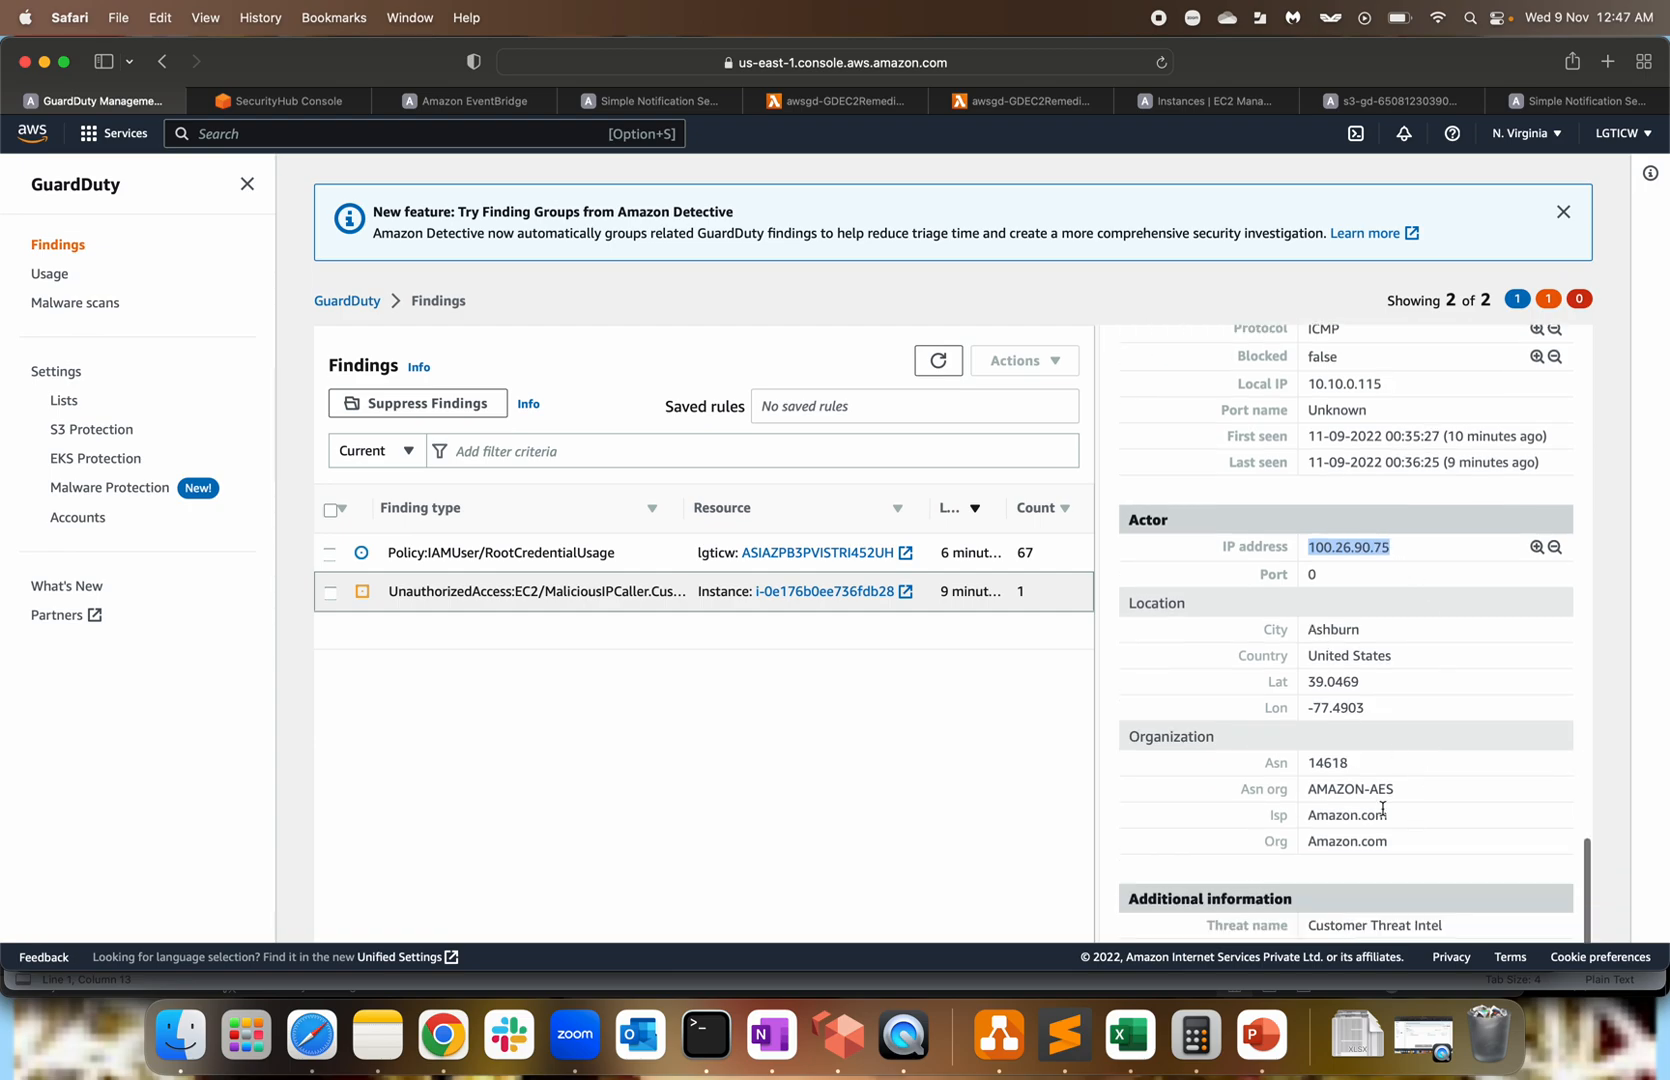
scroll(1450, 805, down, 2)
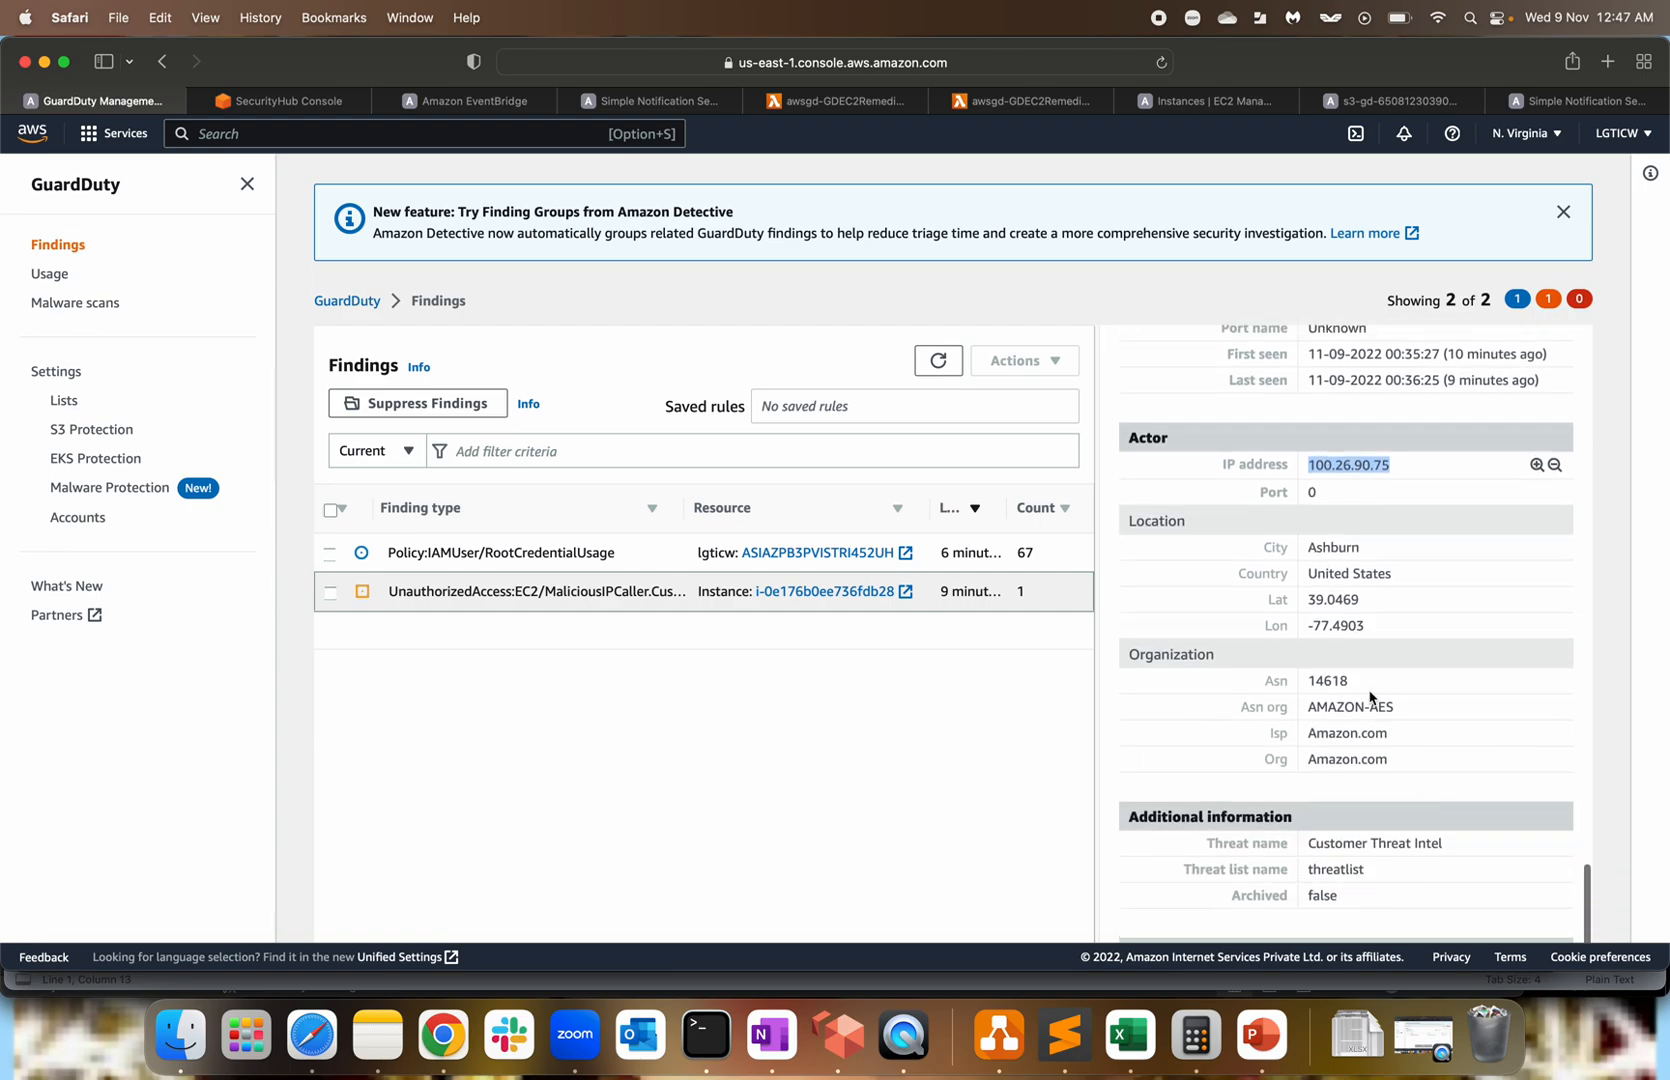
scroll(1399, 695, up, 10)
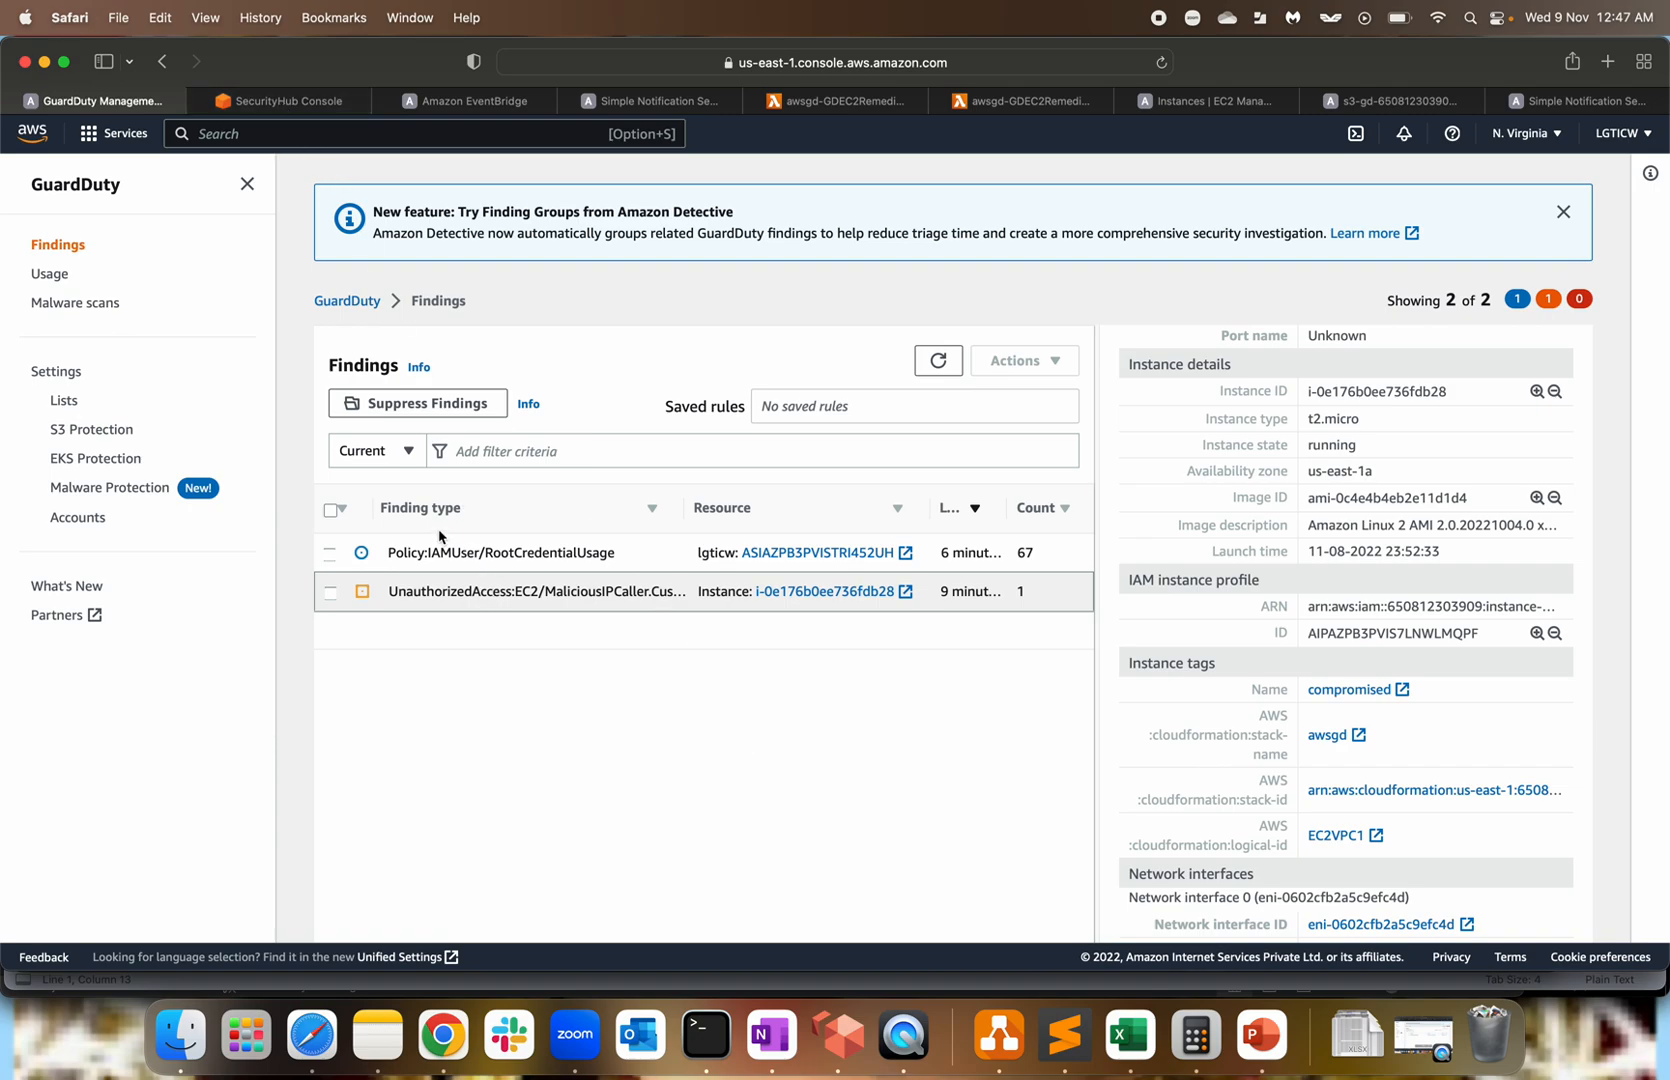
Switch to the Security Hub console and reopen its findings list with the default filters.
click(316, 102)
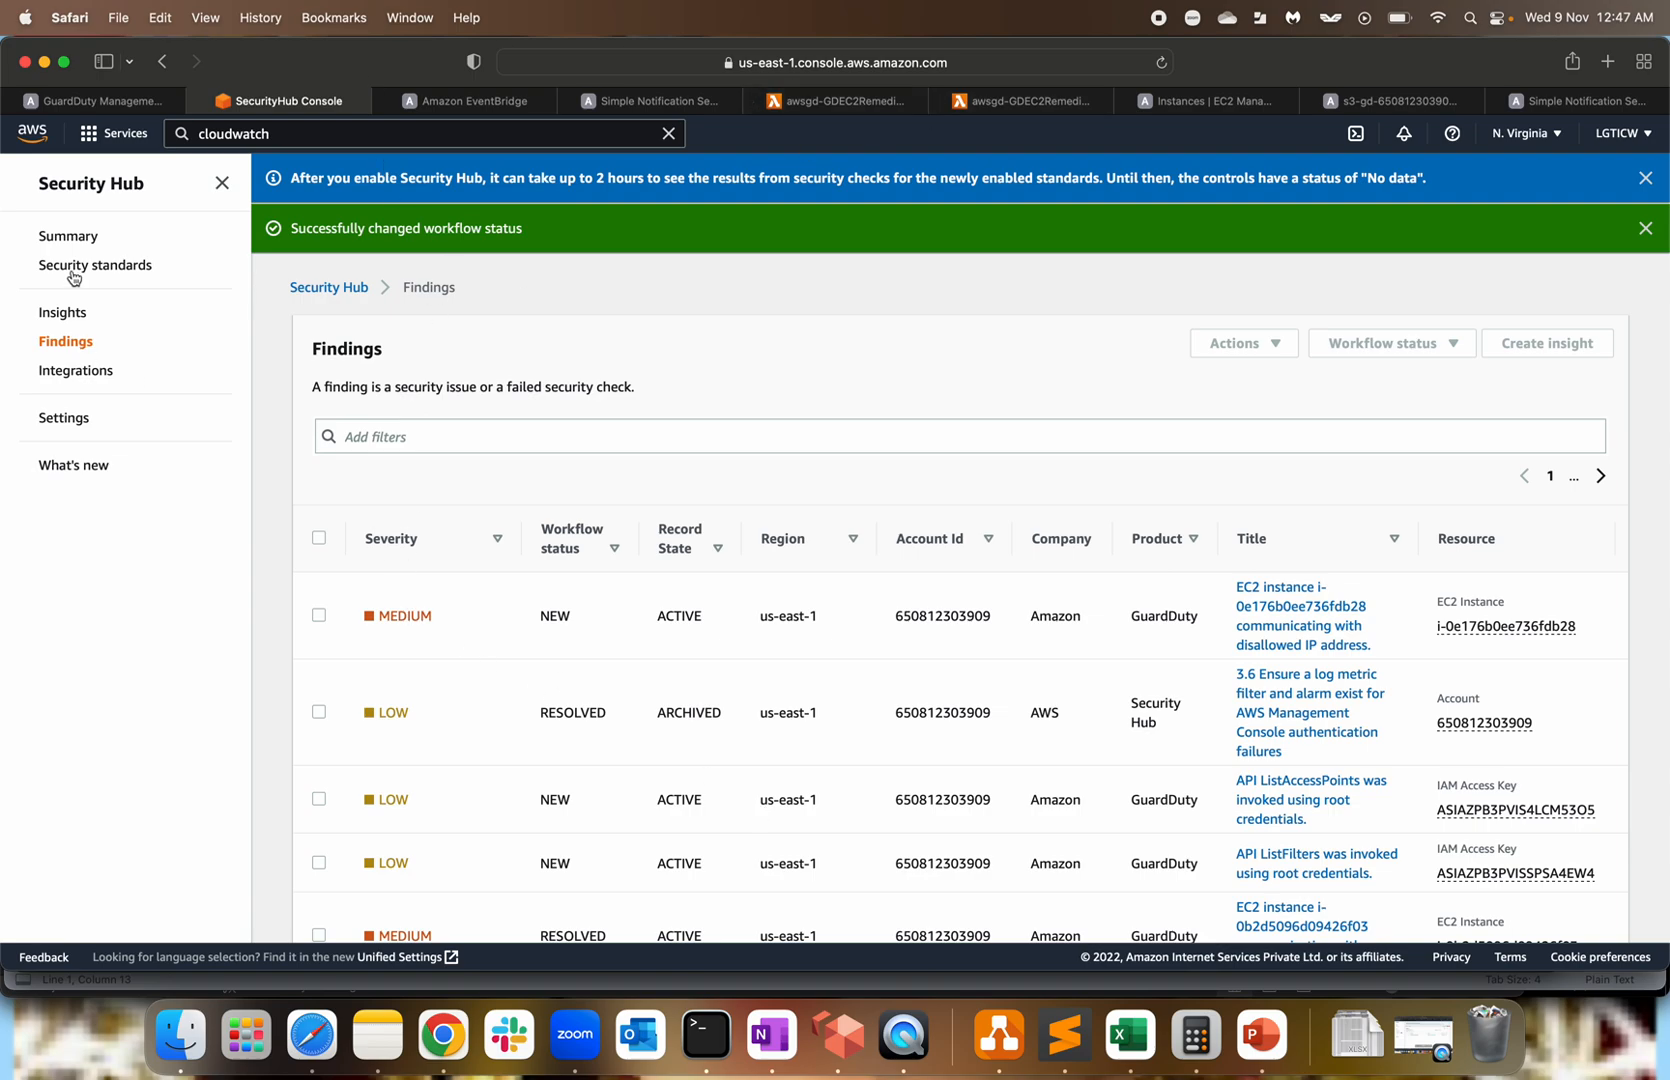
click(78, 236)
click(66, 342)
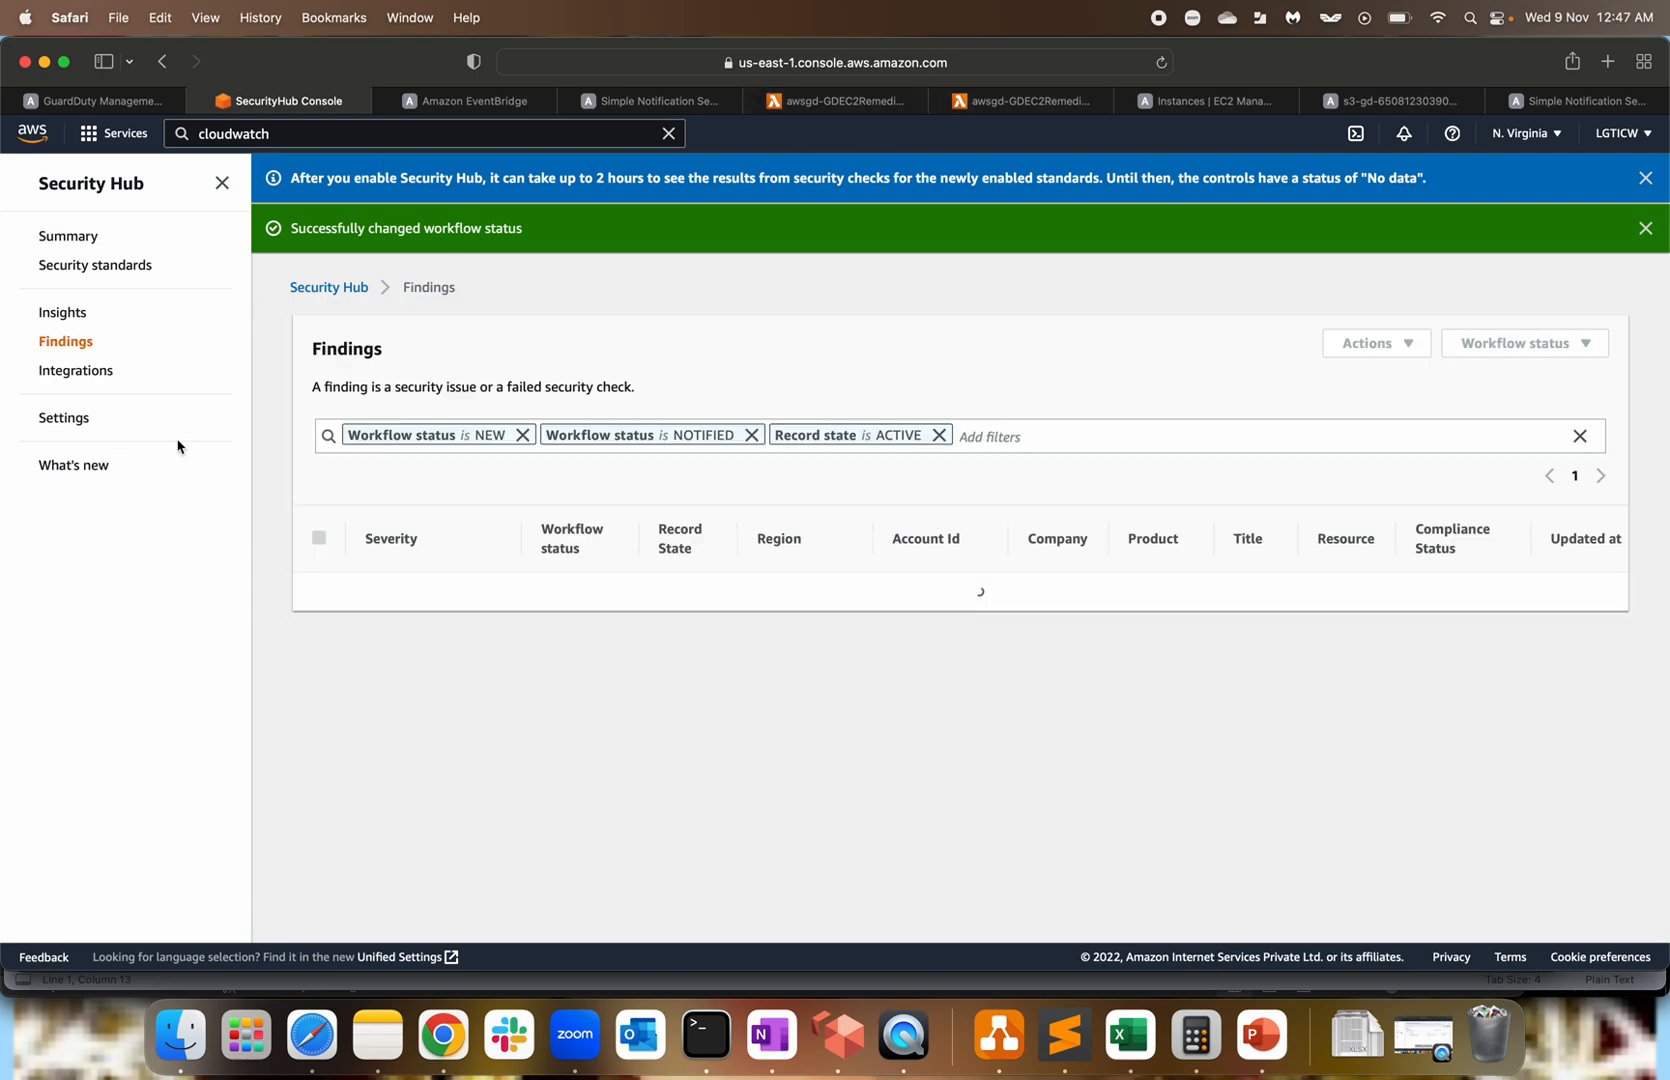
Examine the severity, workflow status, record state, product and resource of the EC2 disallowed IP address finding.
drag(379, 607, 506, 607)
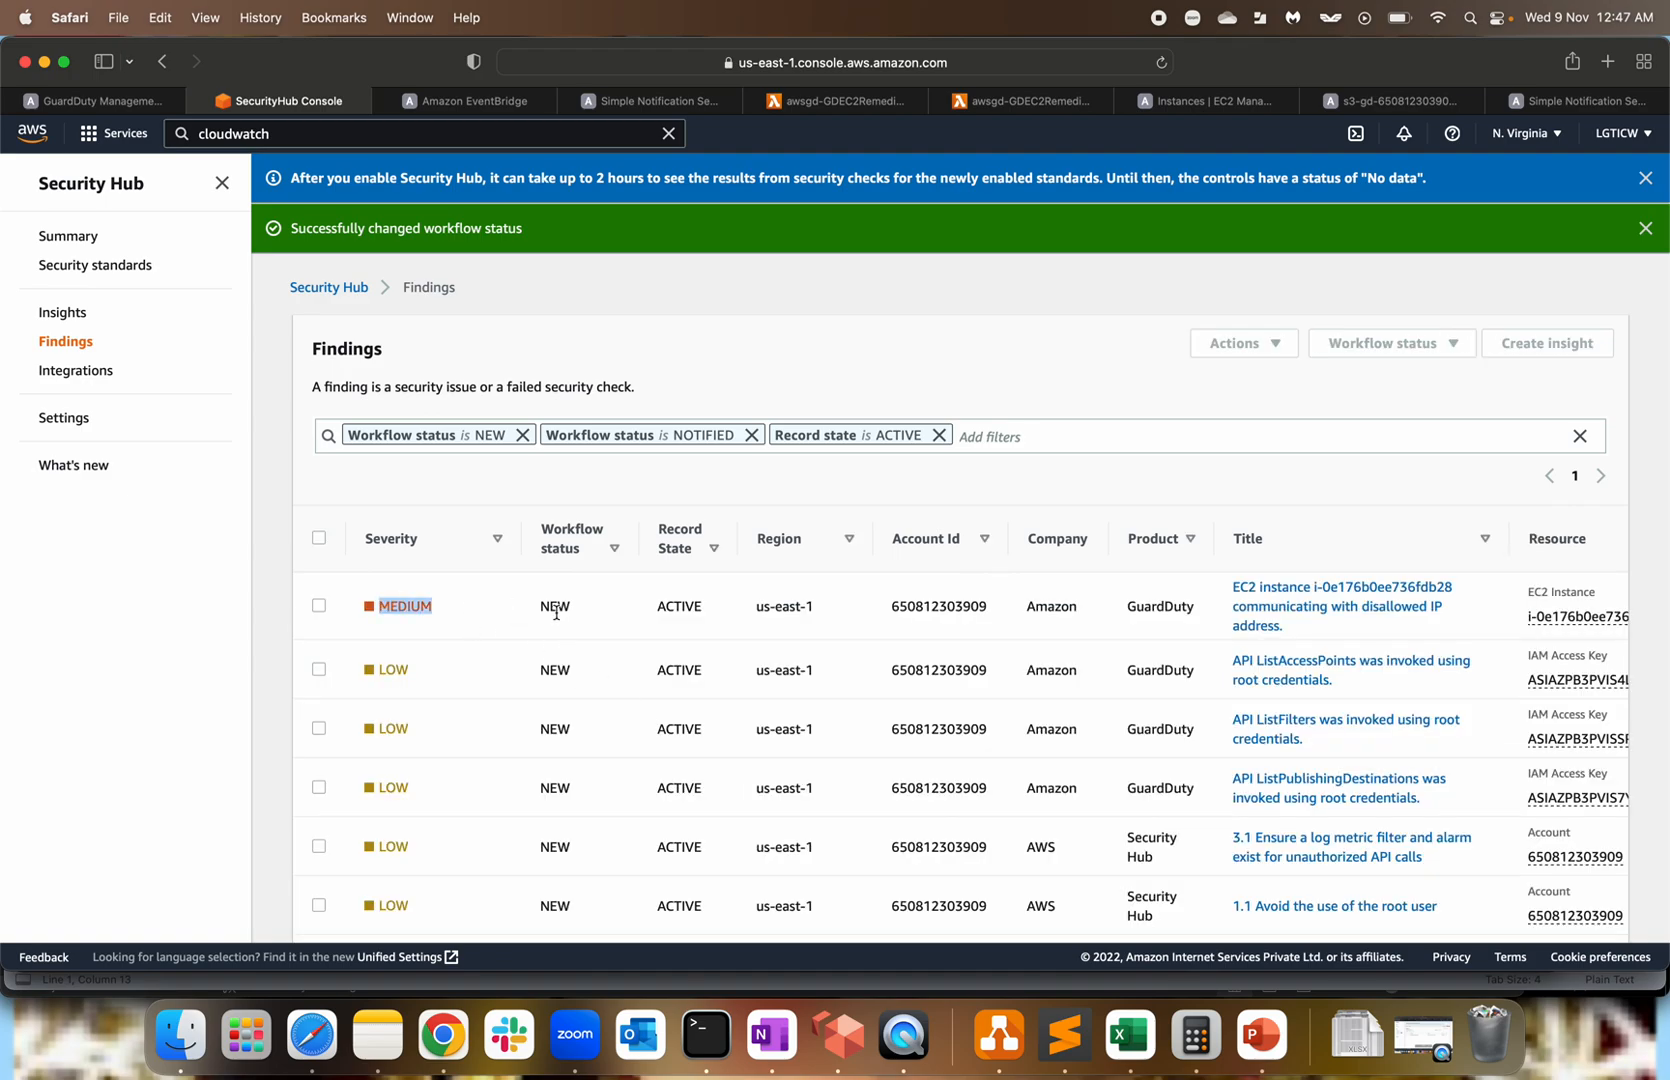
click(546, 609)
double_click(657, 609)
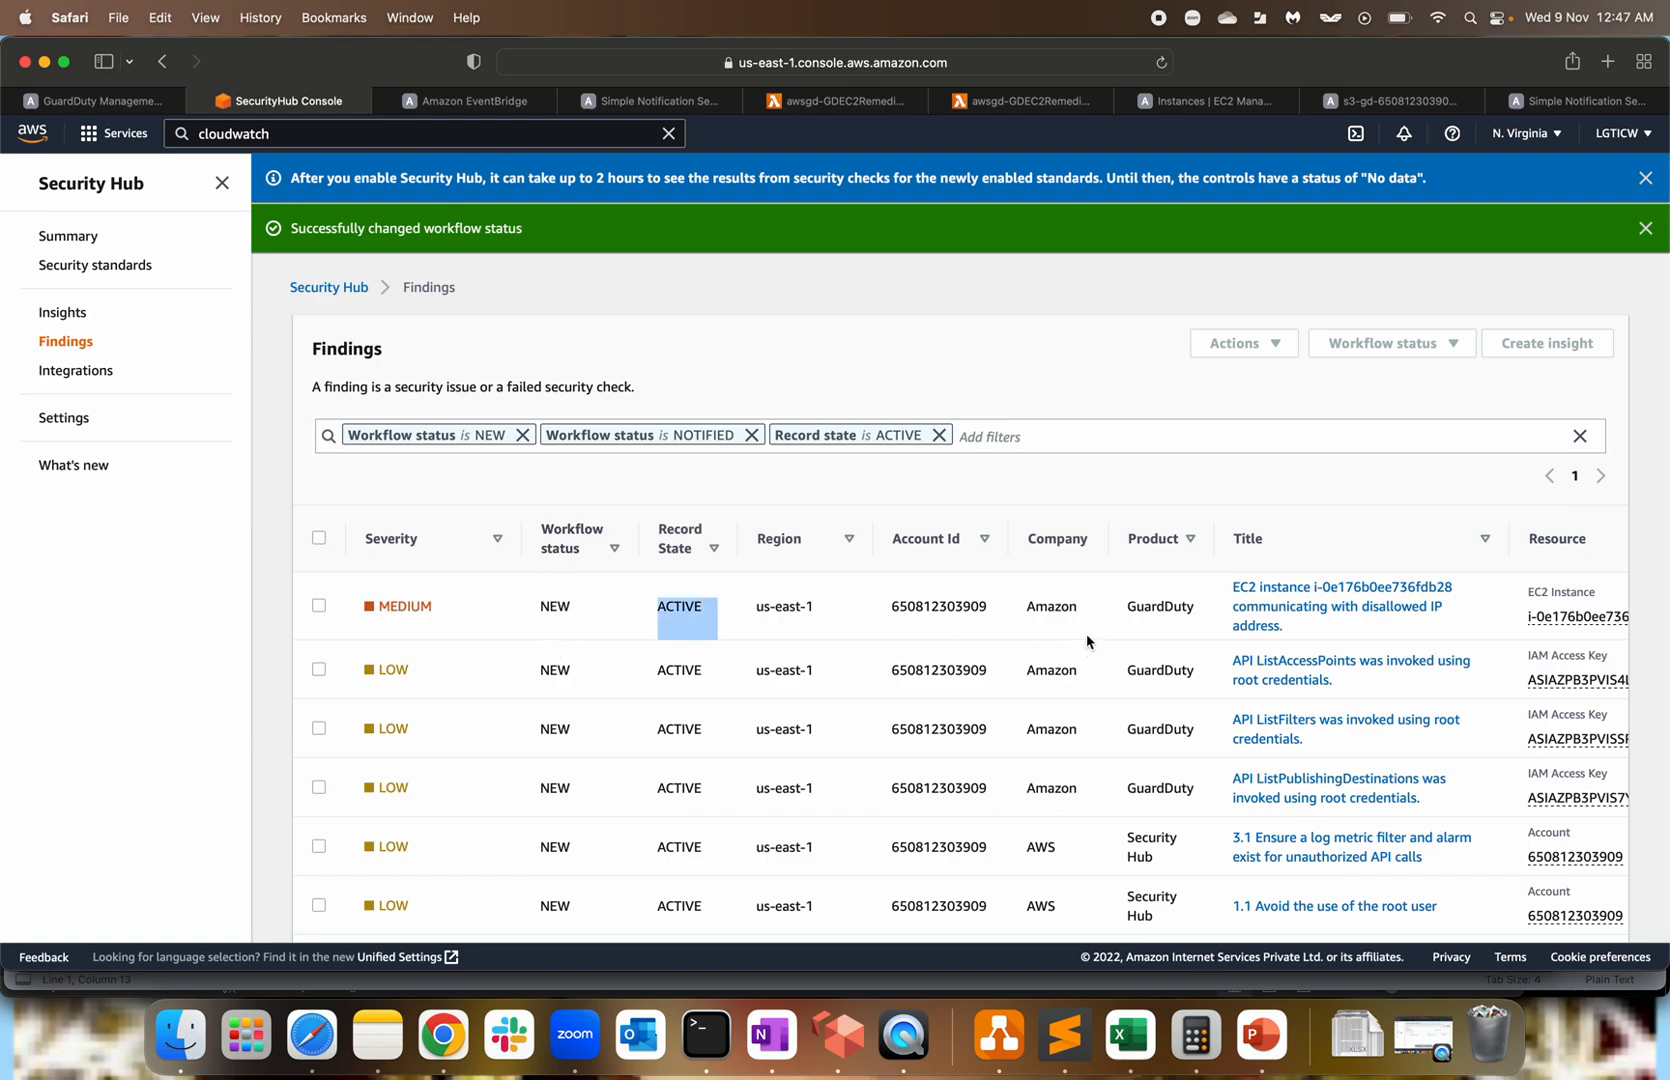
scroll(1127, 625, right, 4)
drag(942, 603, 1010, 613)
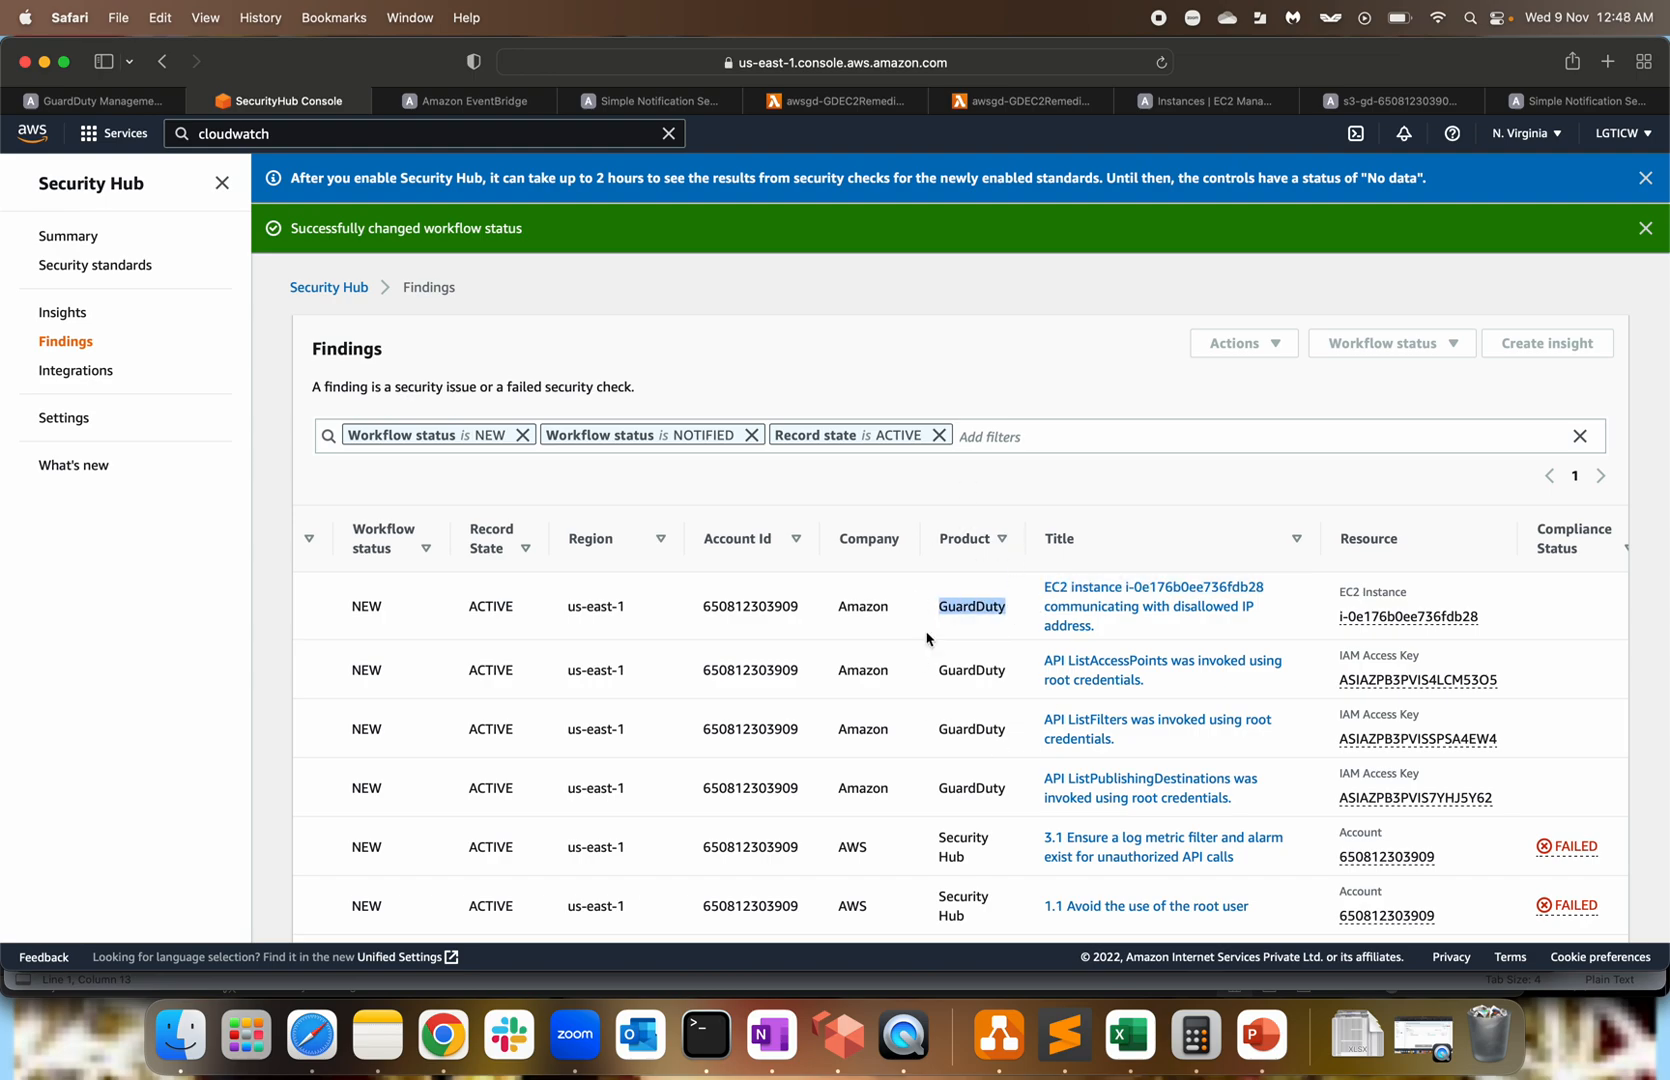
scroll(1249, 651, right, 3)
drag(1178, 617, 1369, 621)
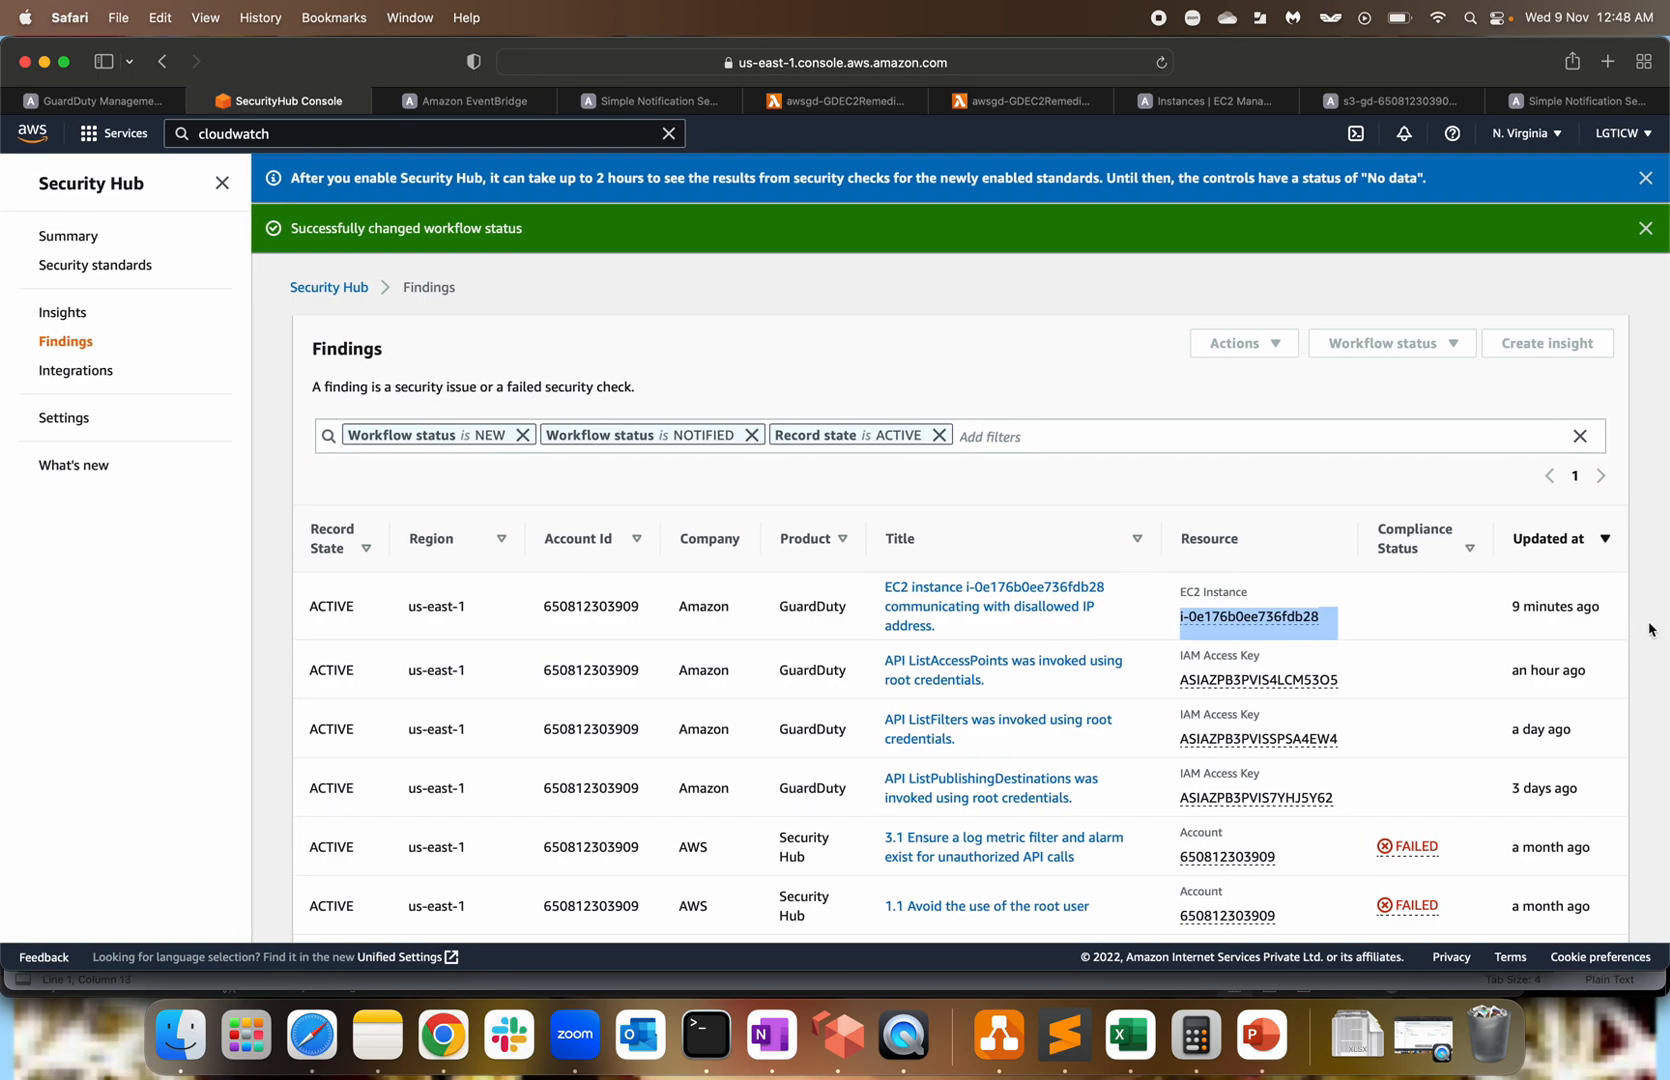
Select the medium-severity EC2 disallowed IP finding and send it to the GDRemeEC2 custom action.
scroll(1498, 617, left, 3)
click(319, 605)
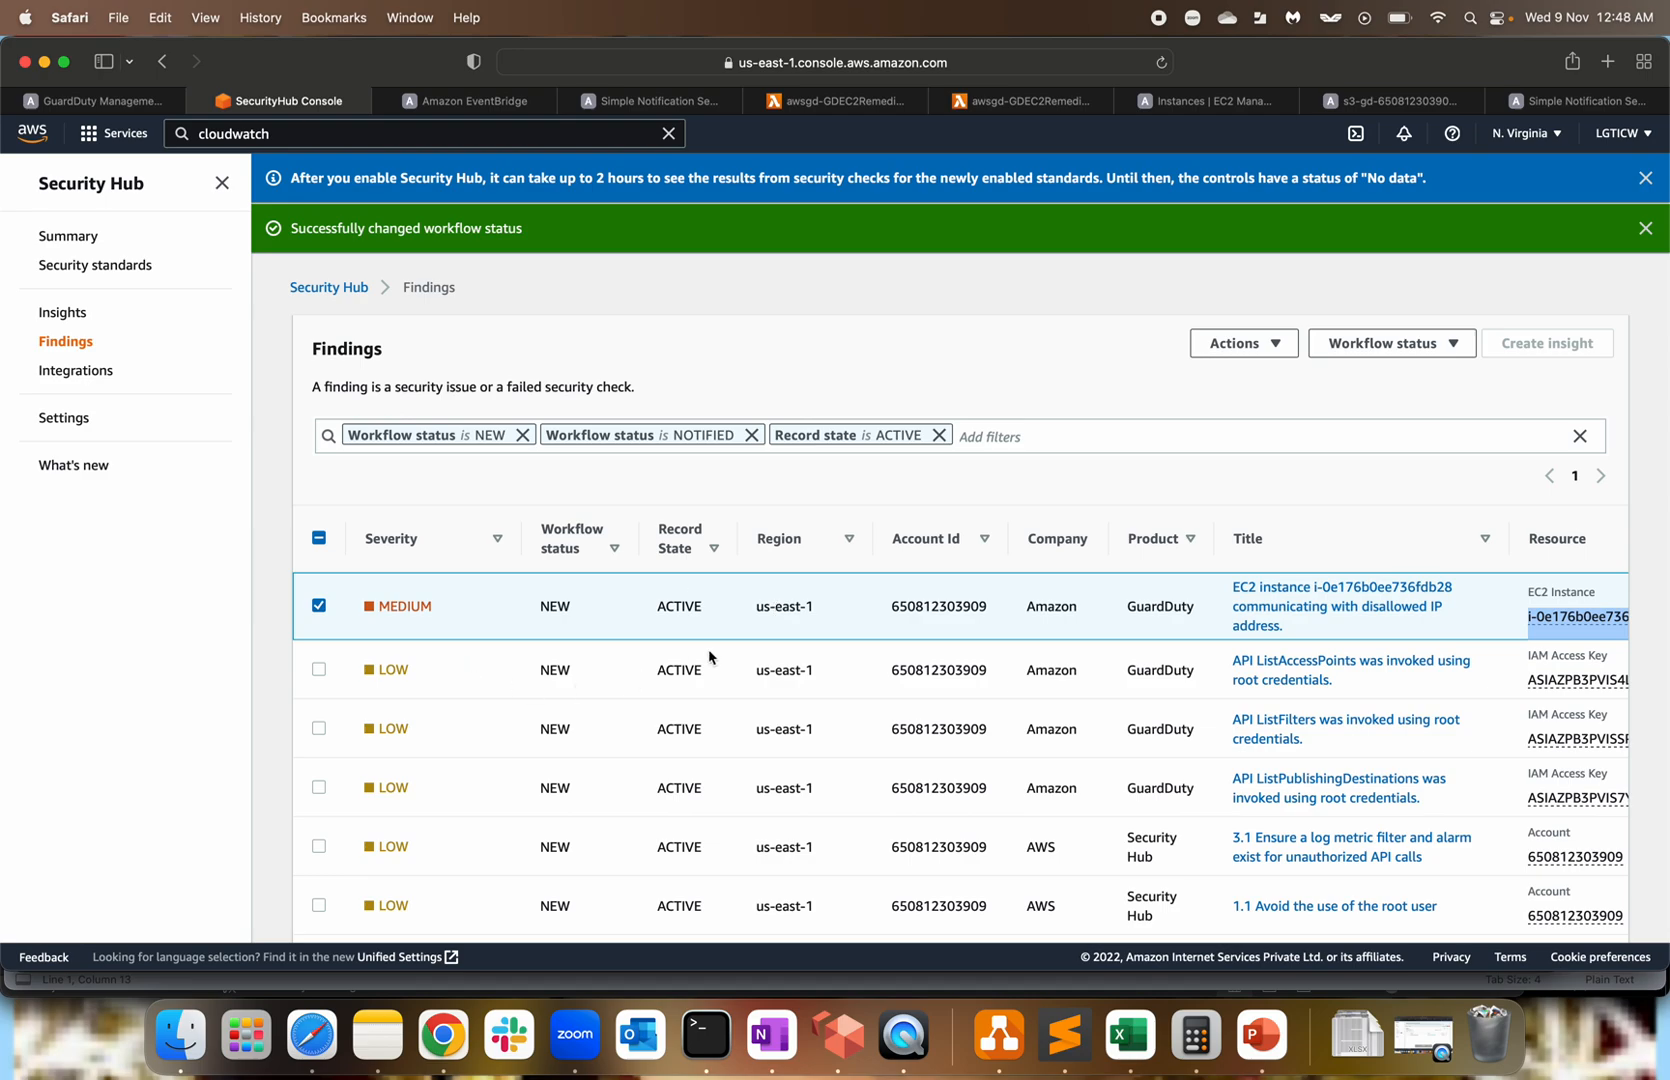
click(1274, 348)
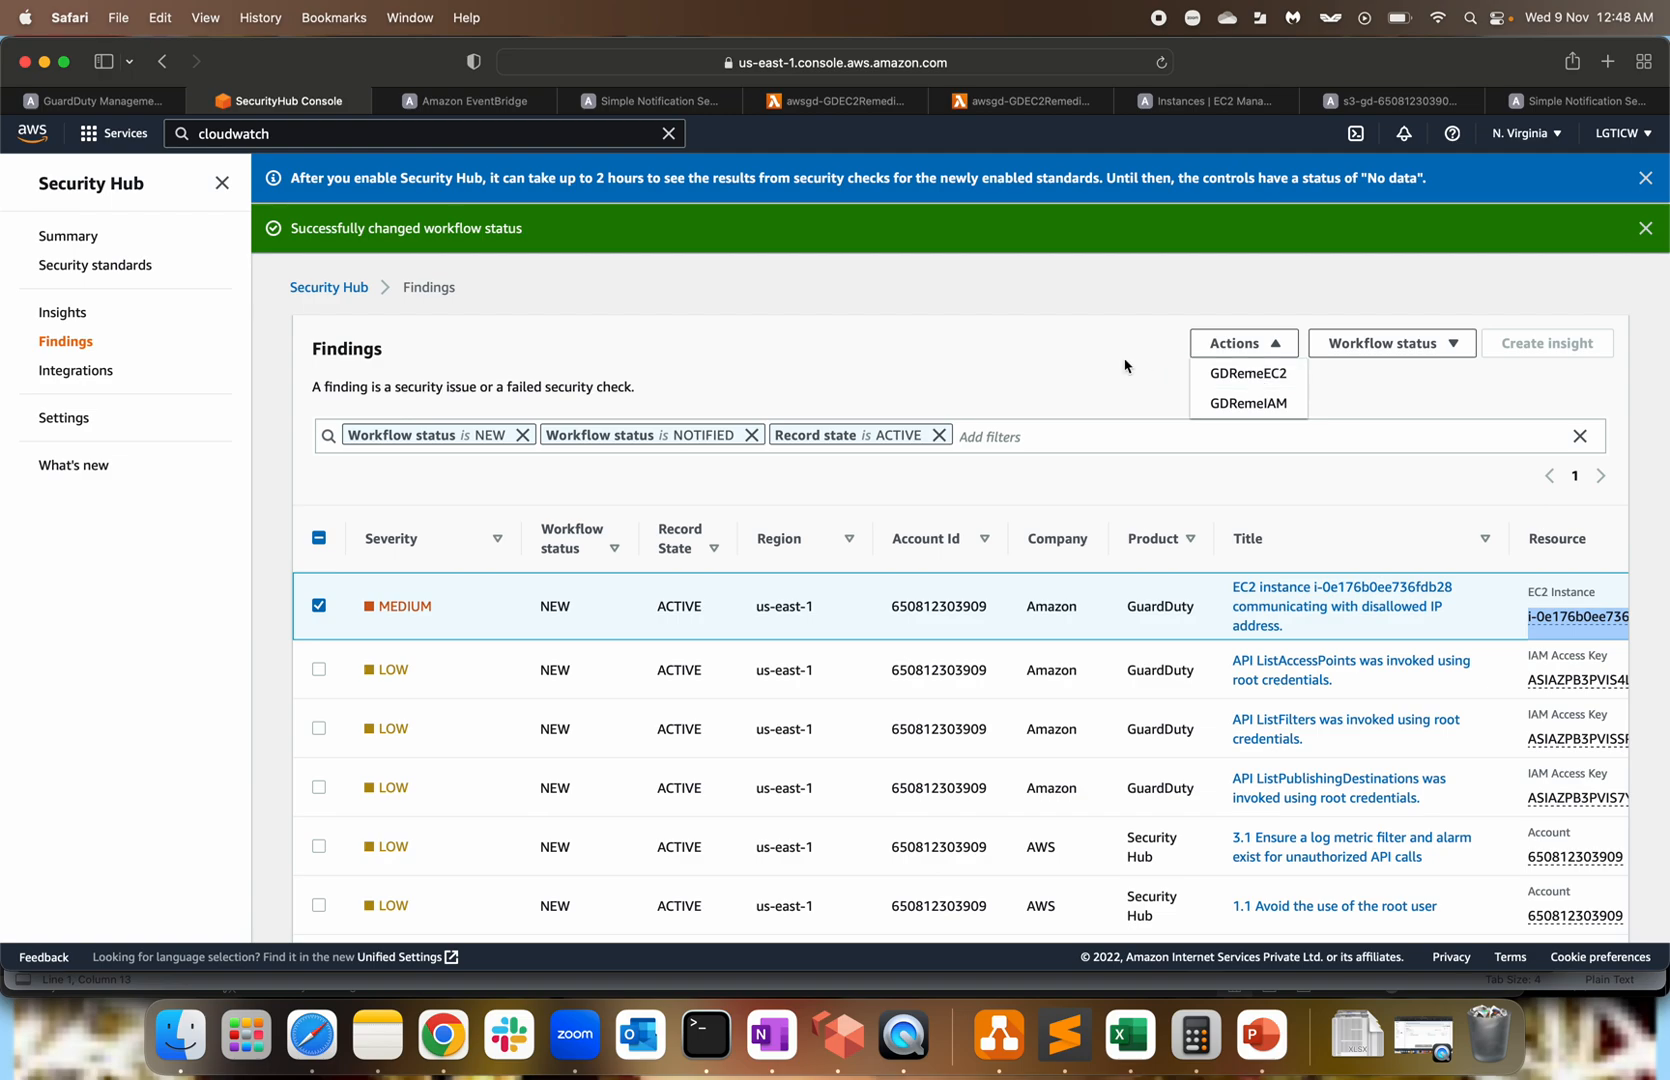
click(1257, 372)
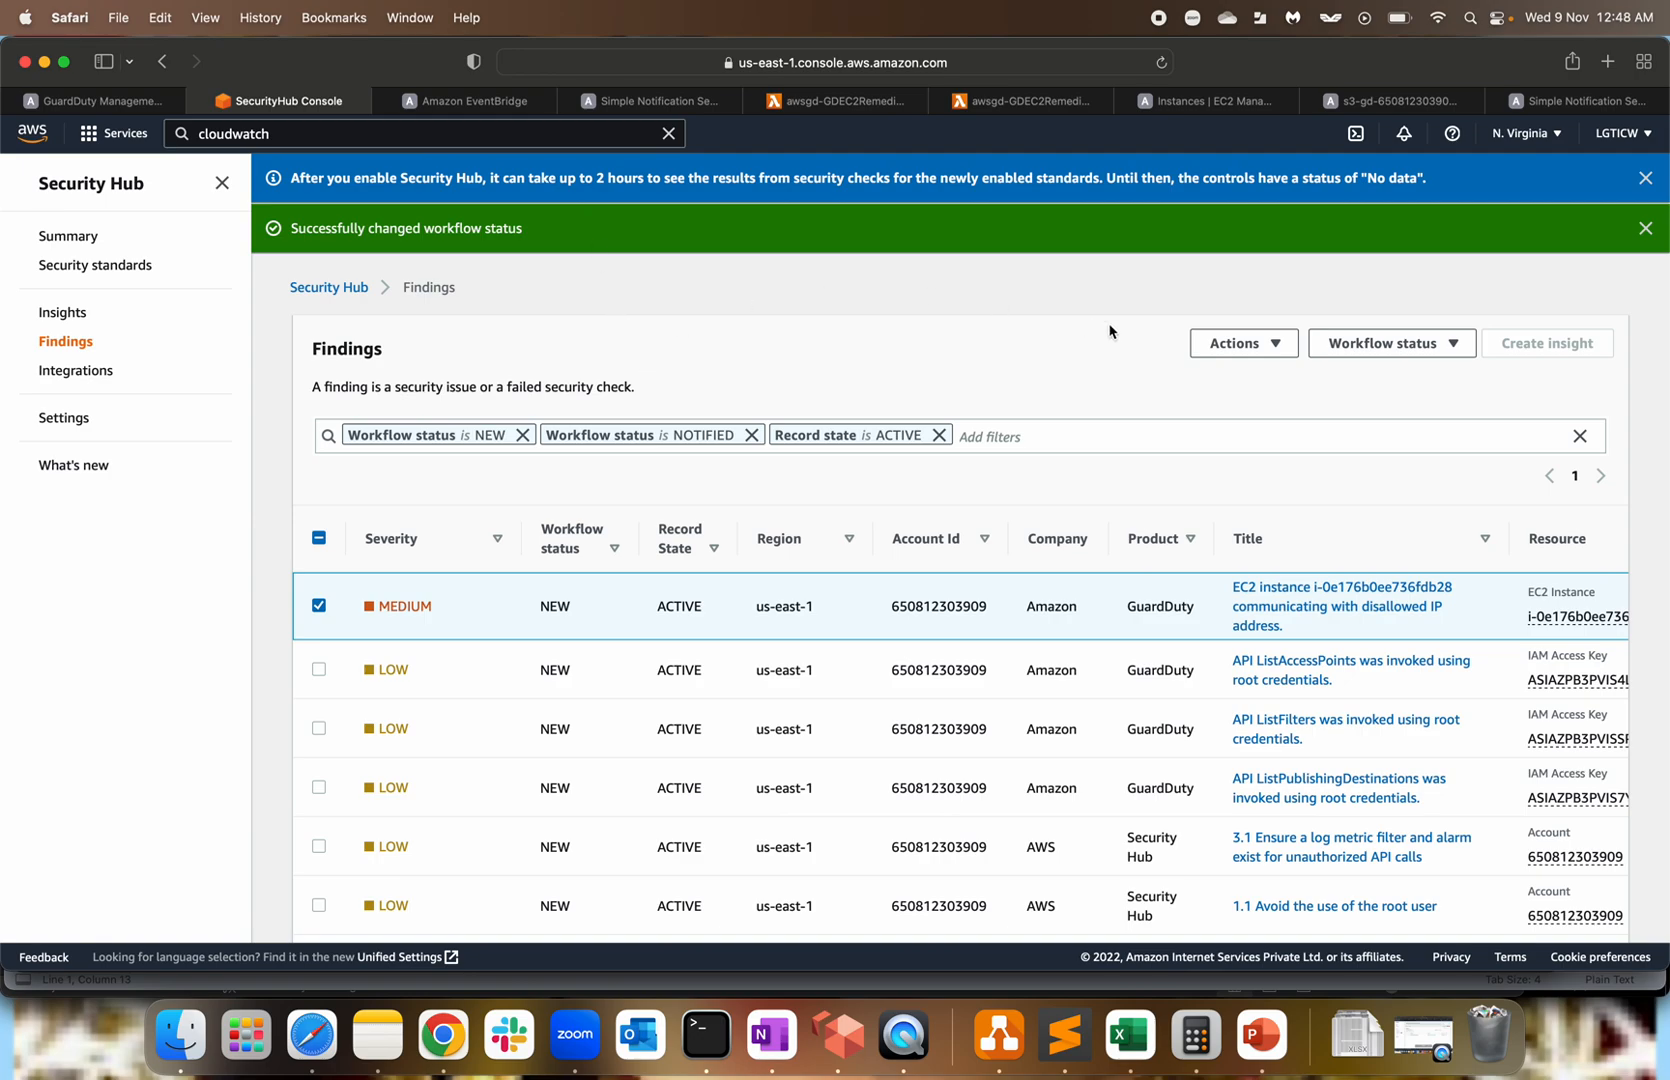
click(1255, 346)
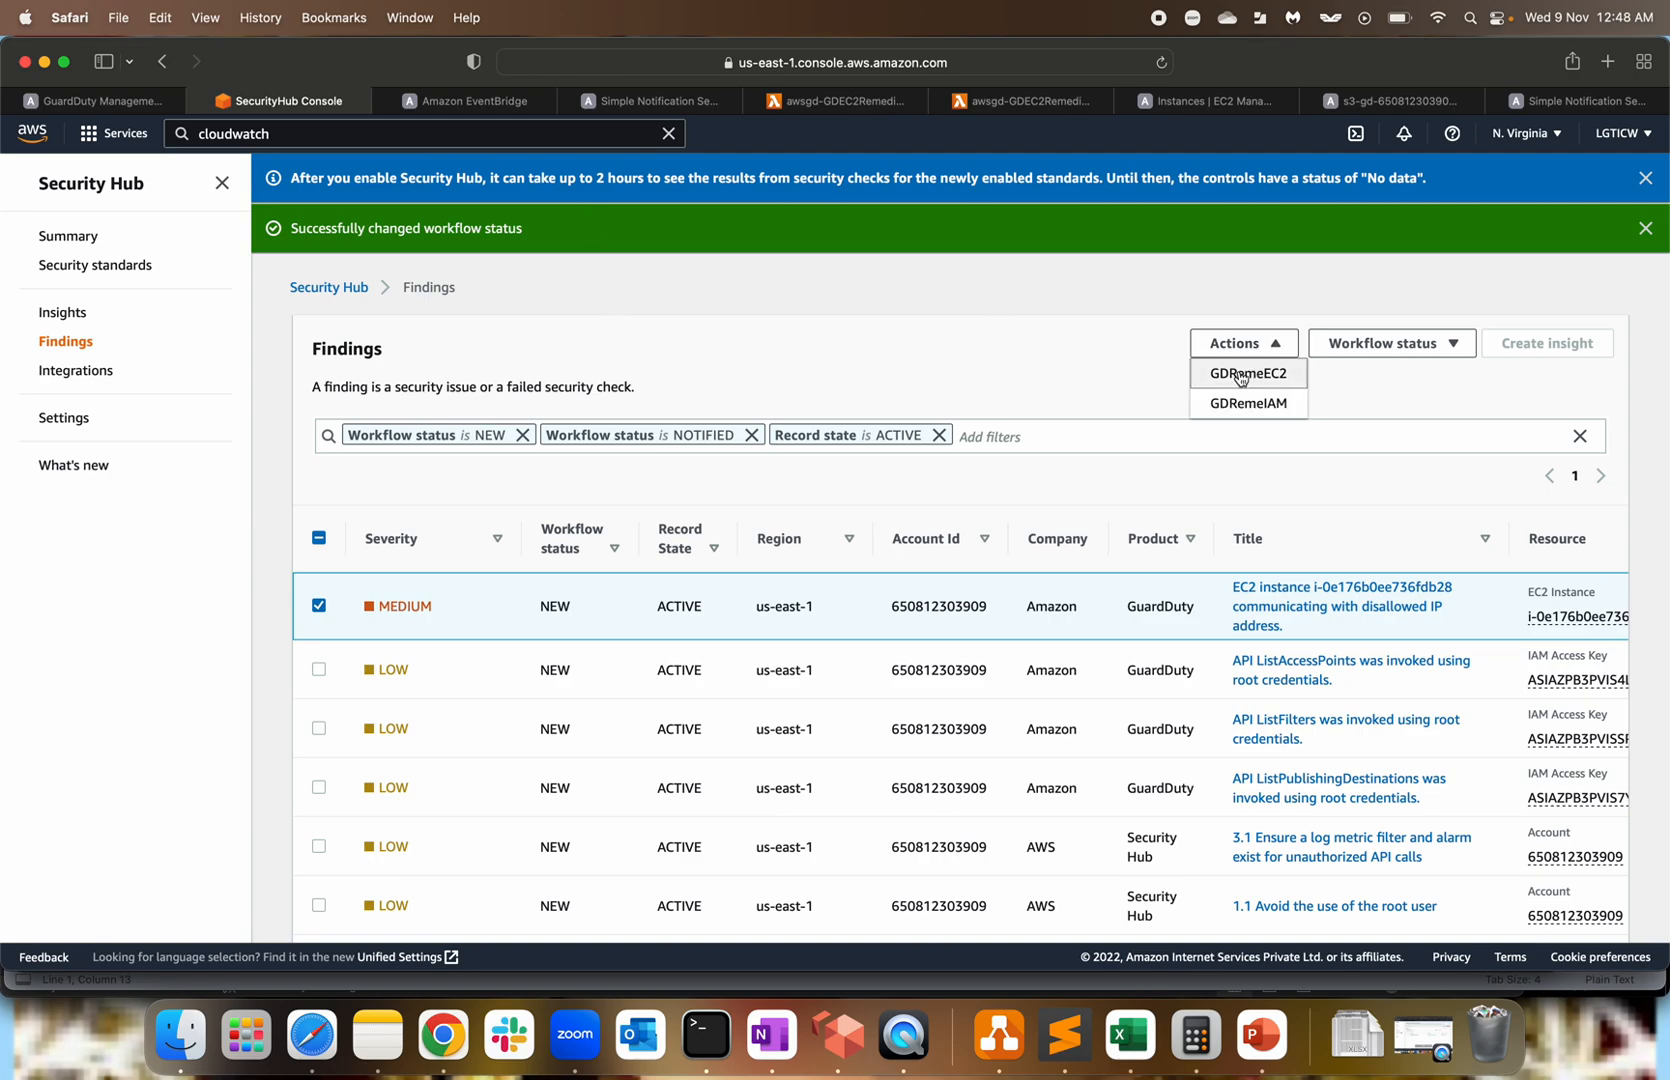
click(1240, 376)
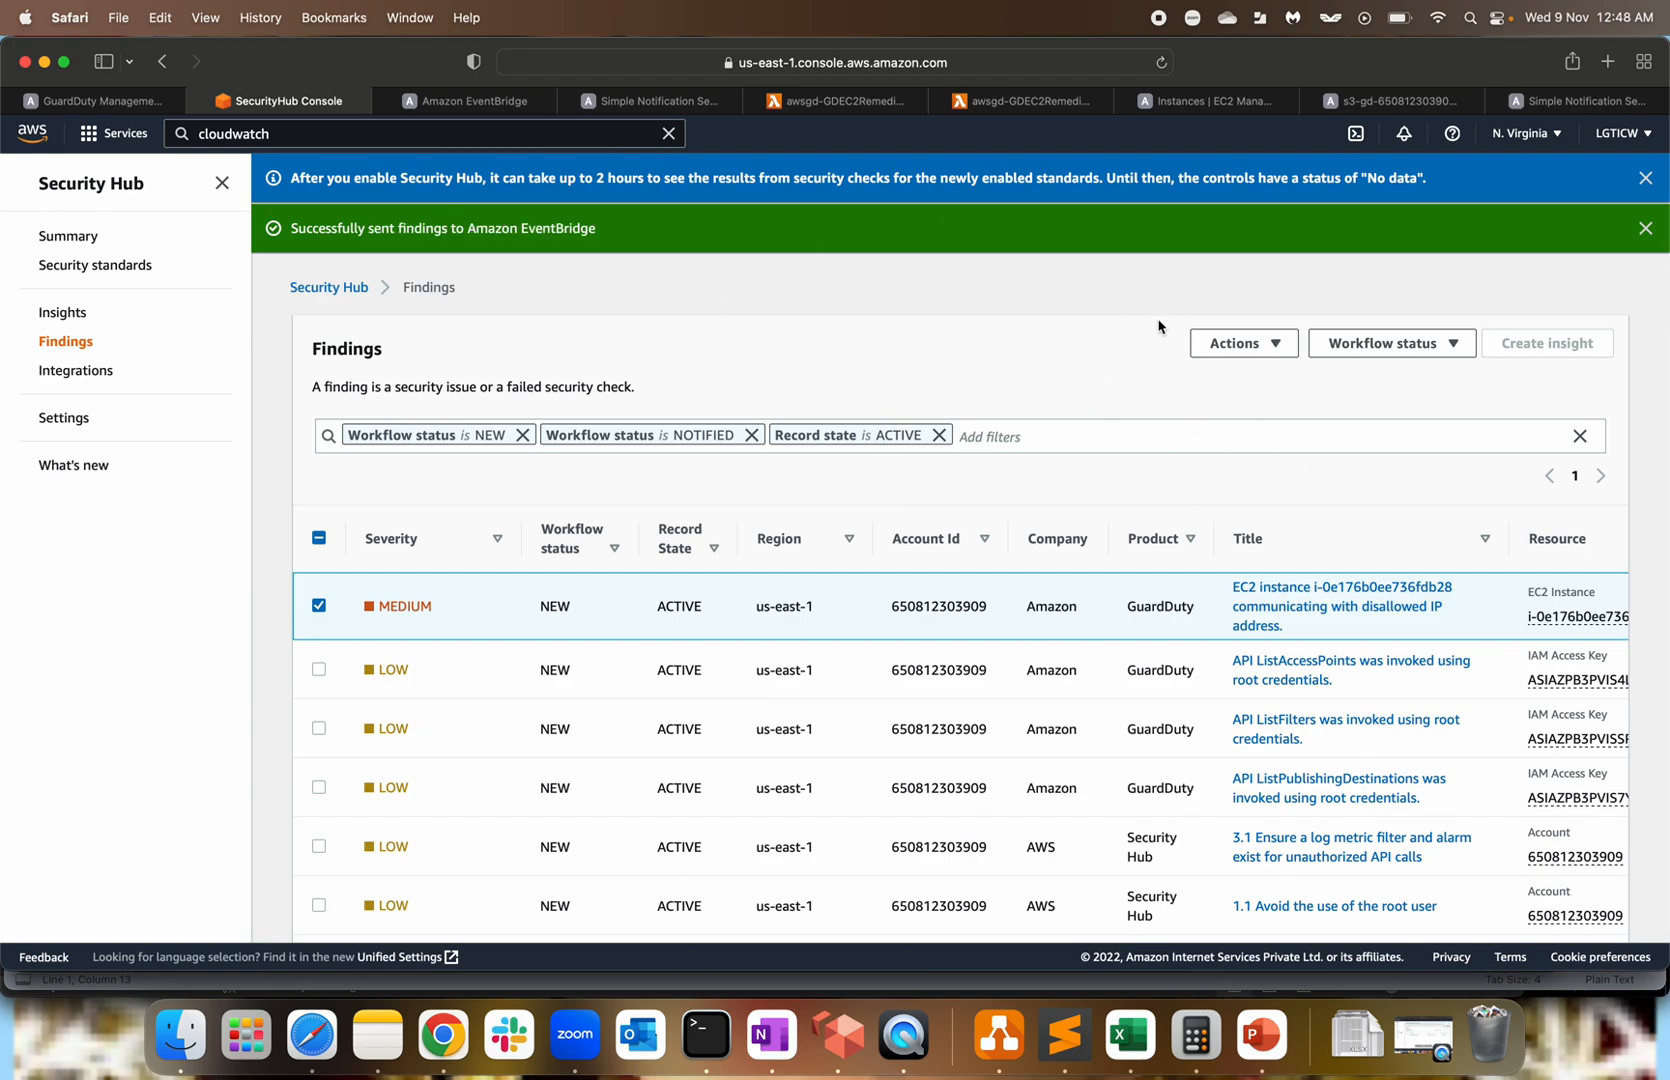
drag(337, 228, 372, 226)
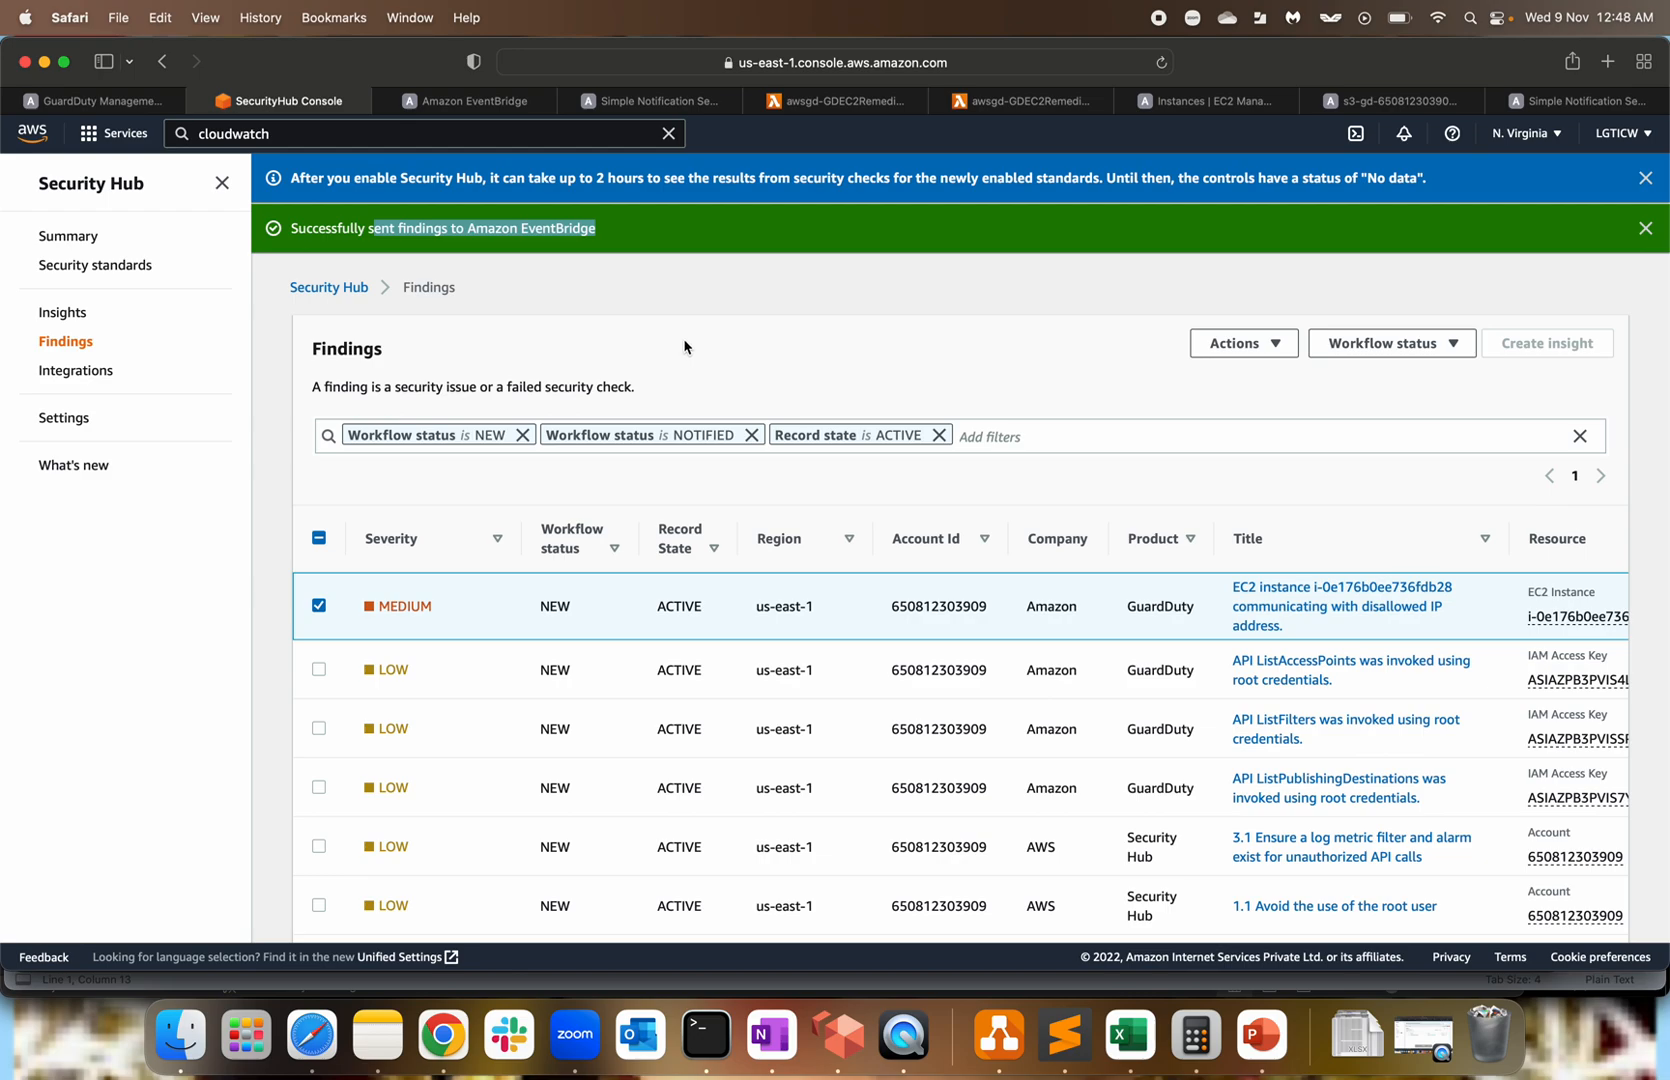
Refresh the EC2 instances list, check the compromised instance's state, and switch to the remediation architecture slide in PowerPoint.
click(1212, 100)
click(1574, 188)
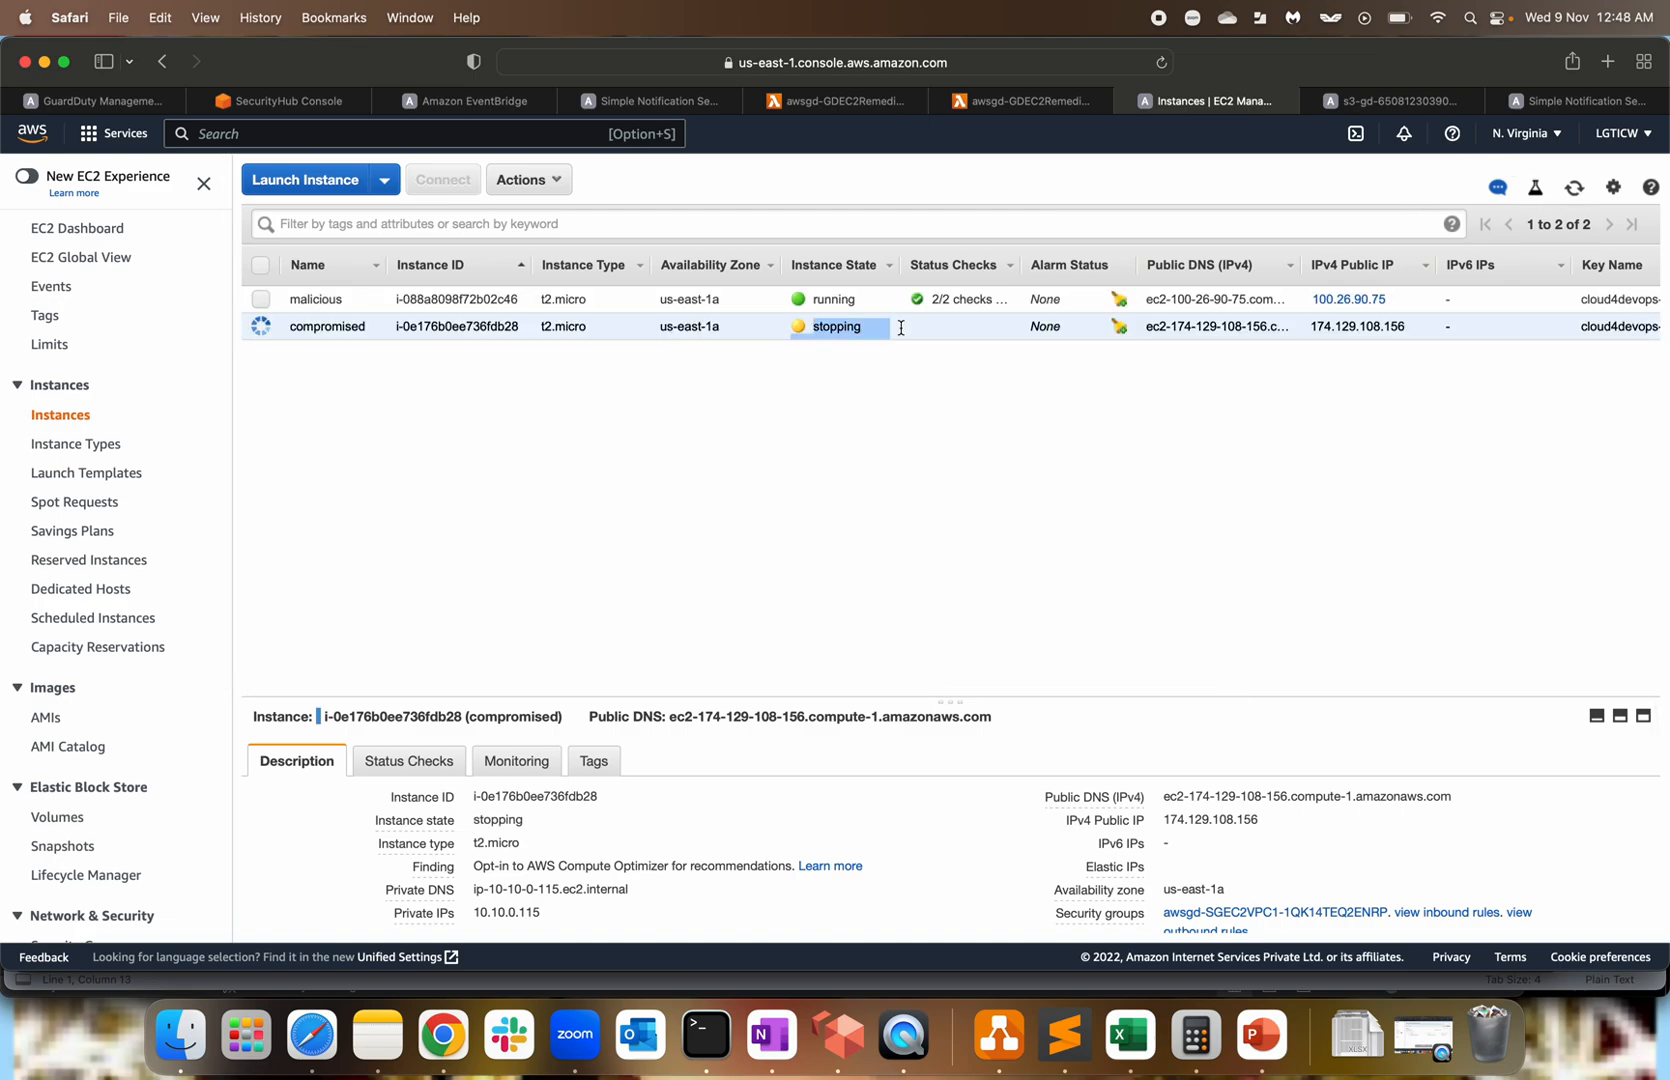
double_click(820, 325)
click(820, 330)
click(1262, 1035)
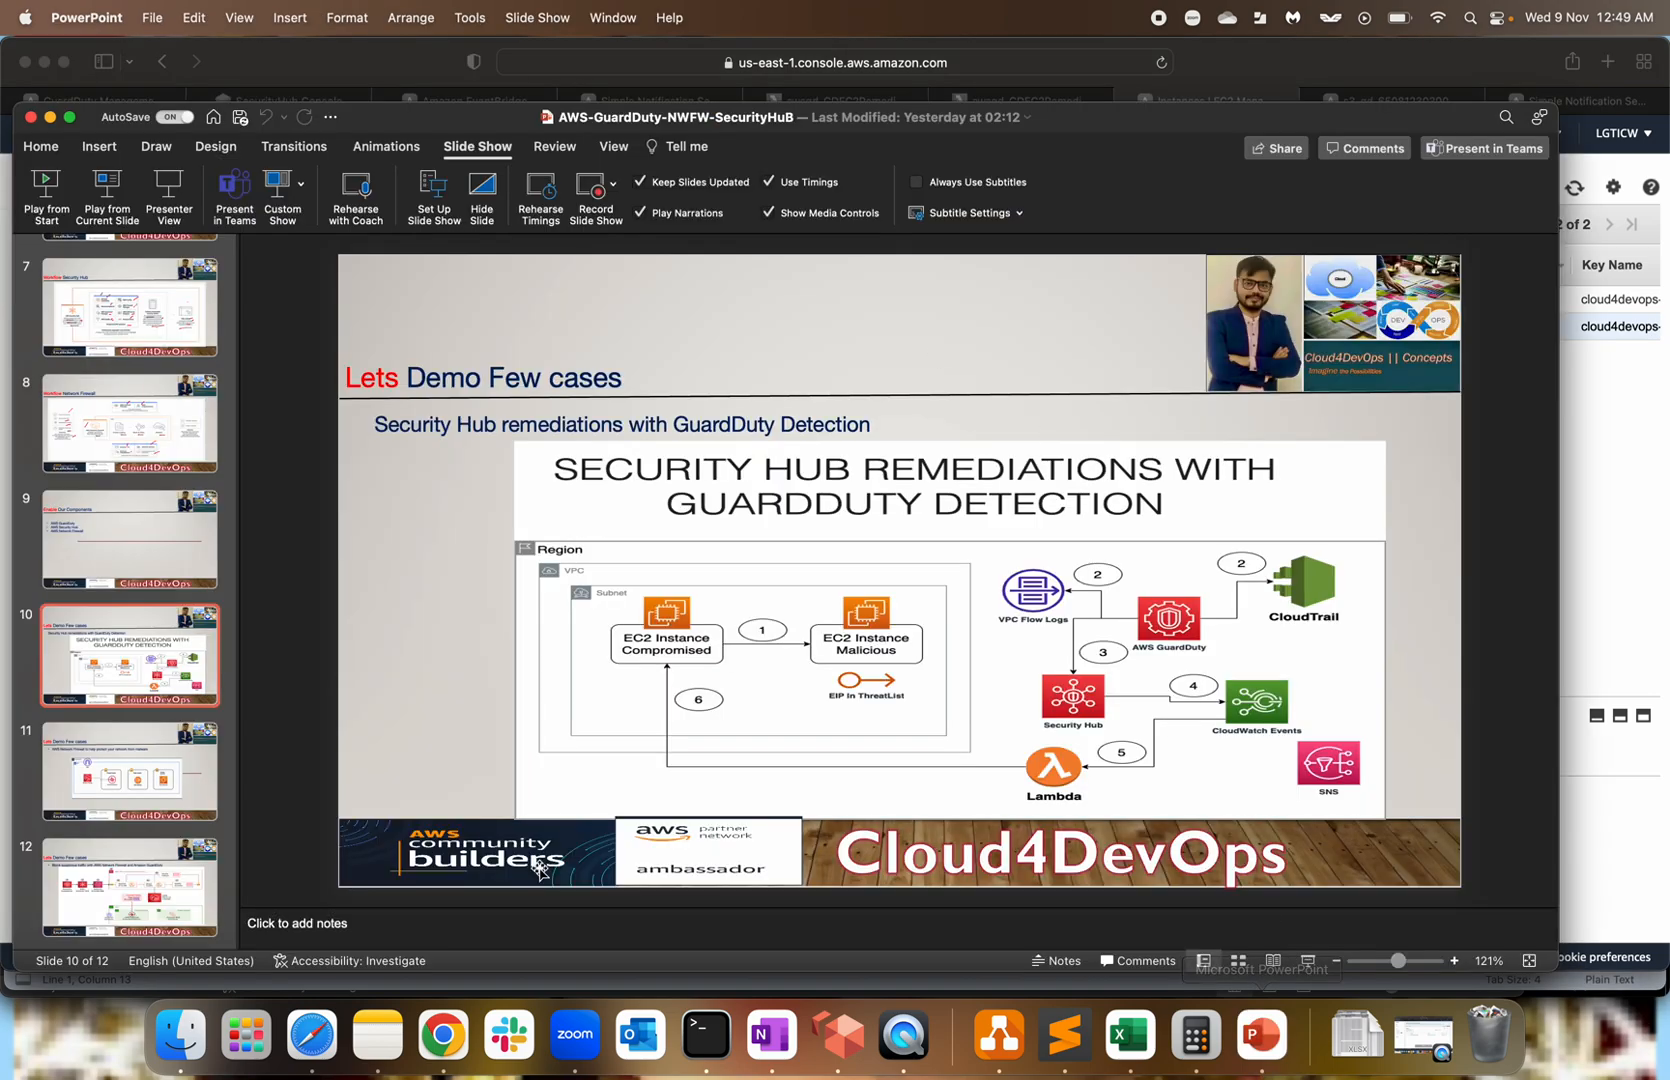
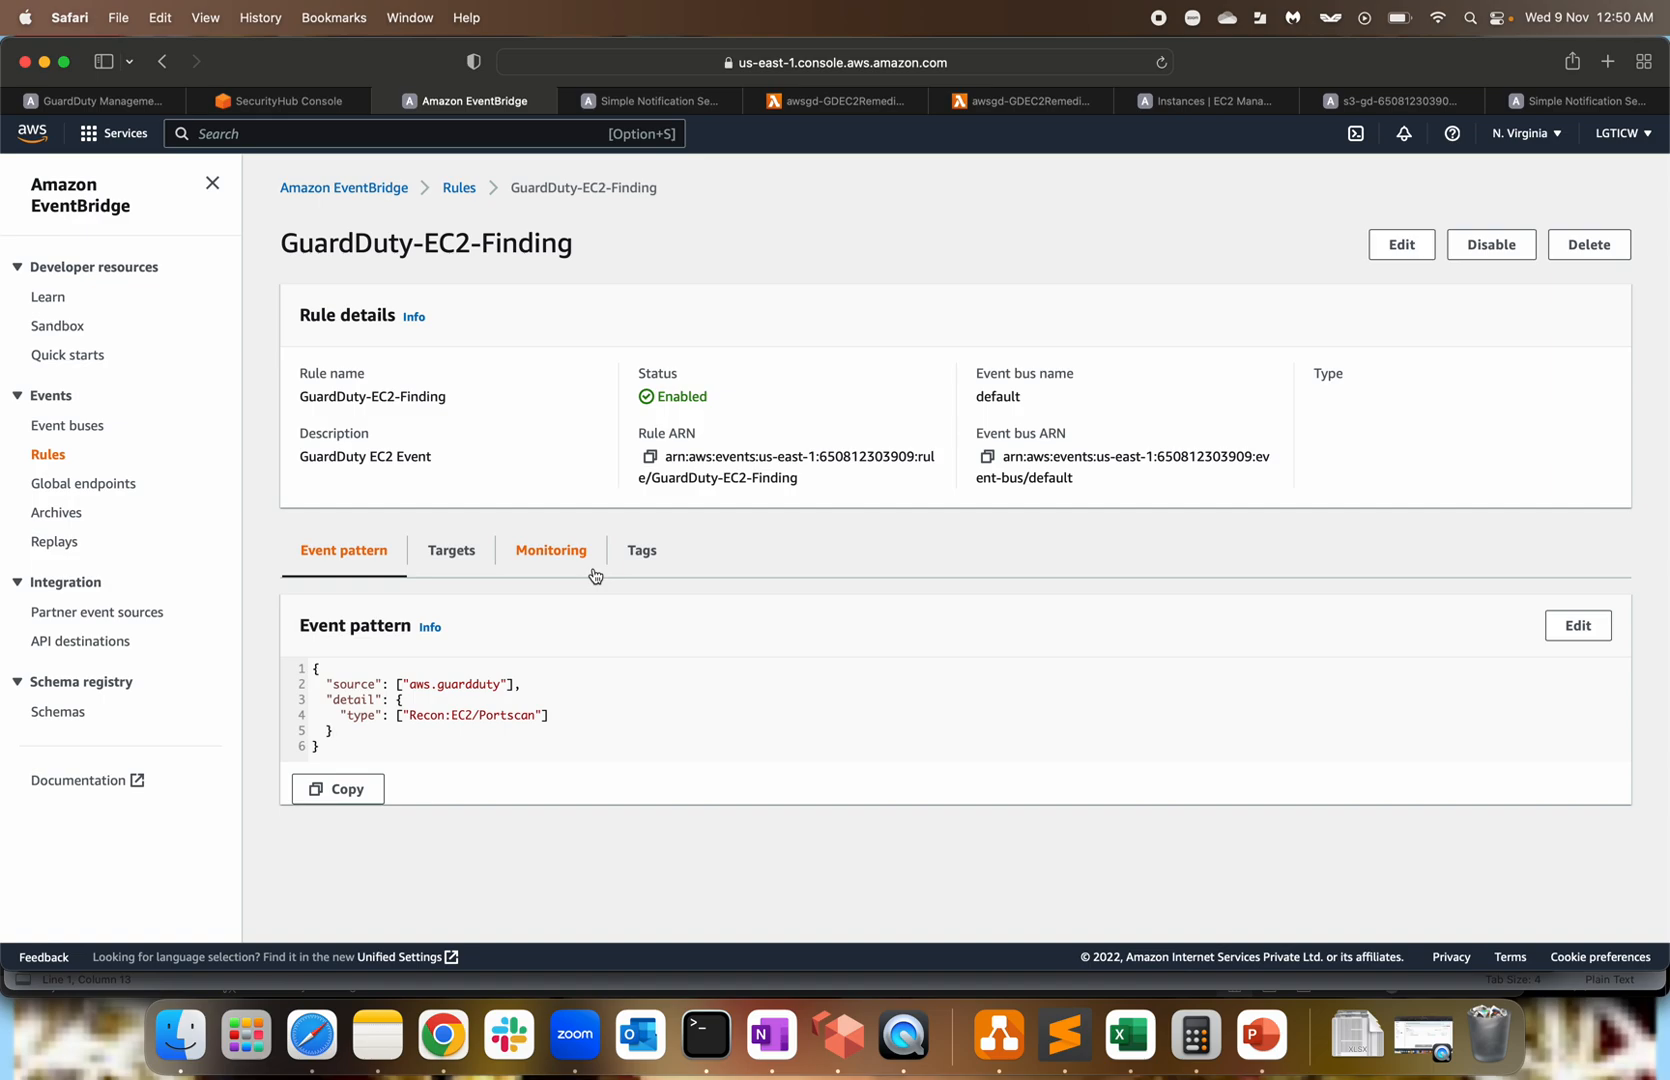
Return to GuardDuty findings, dismiss the new feature banner, view the Policy:IAMUser/RootCredentialUsage finding and close its details.
click(115, 102)
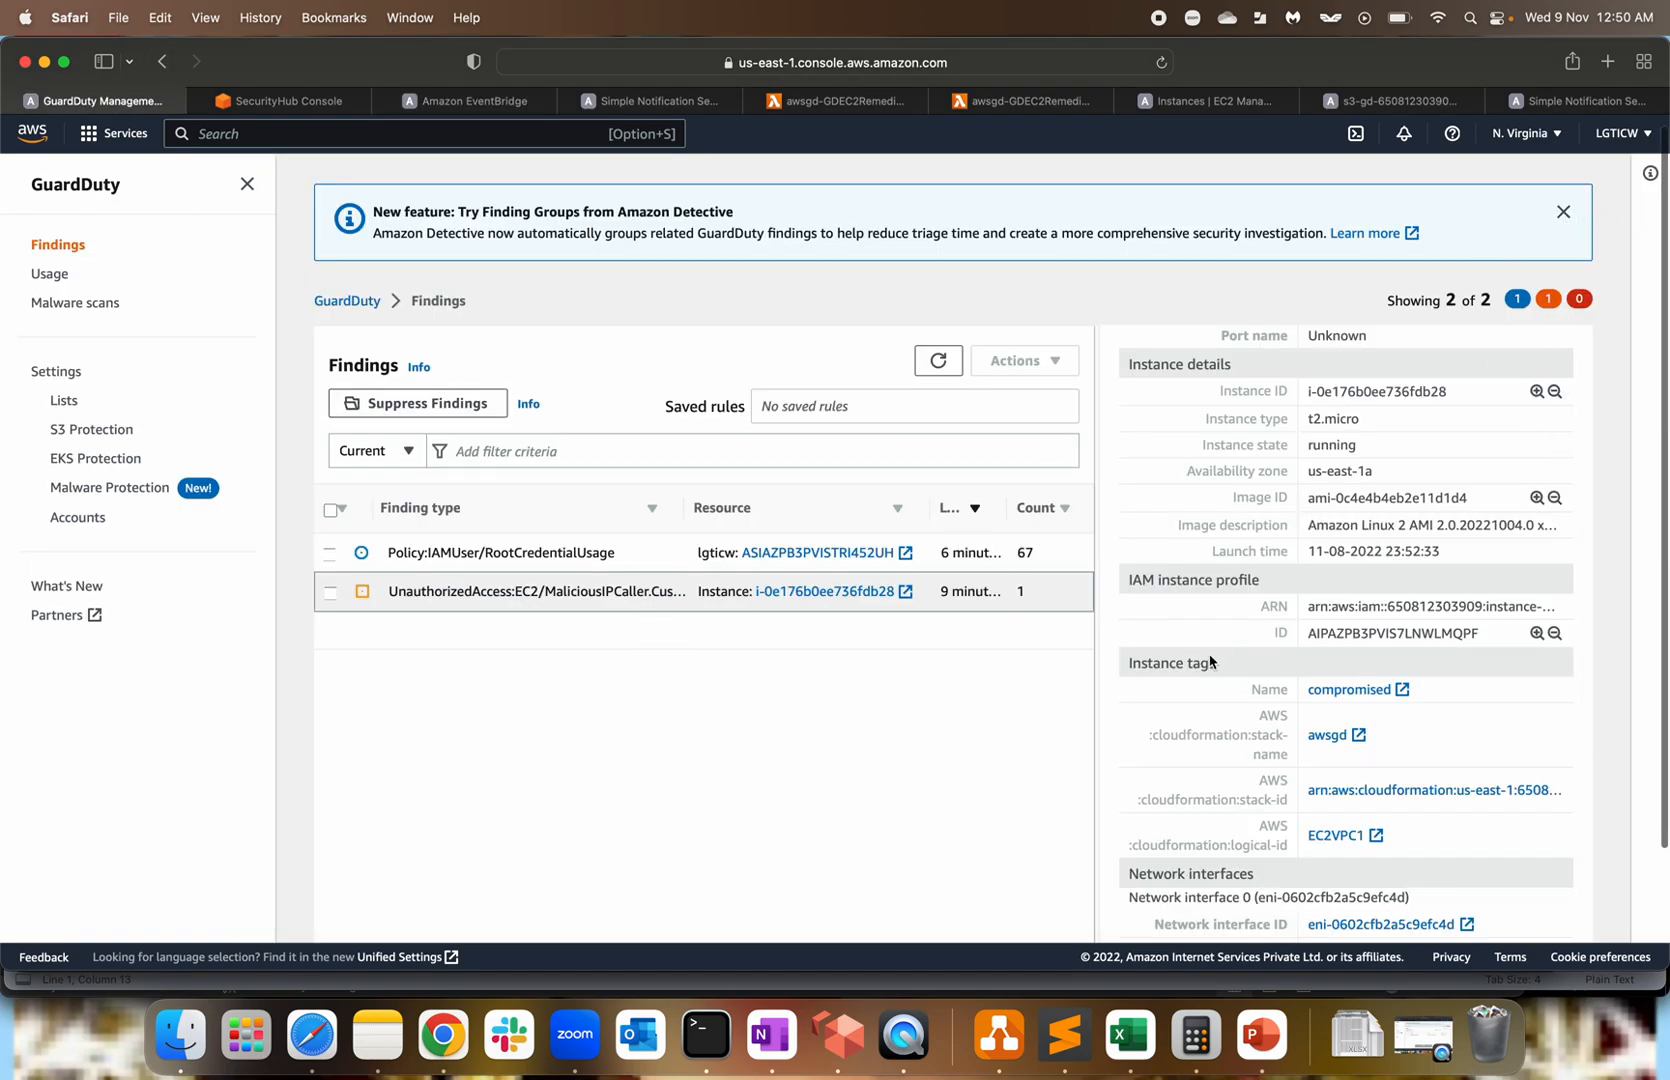
click(1565, 213)
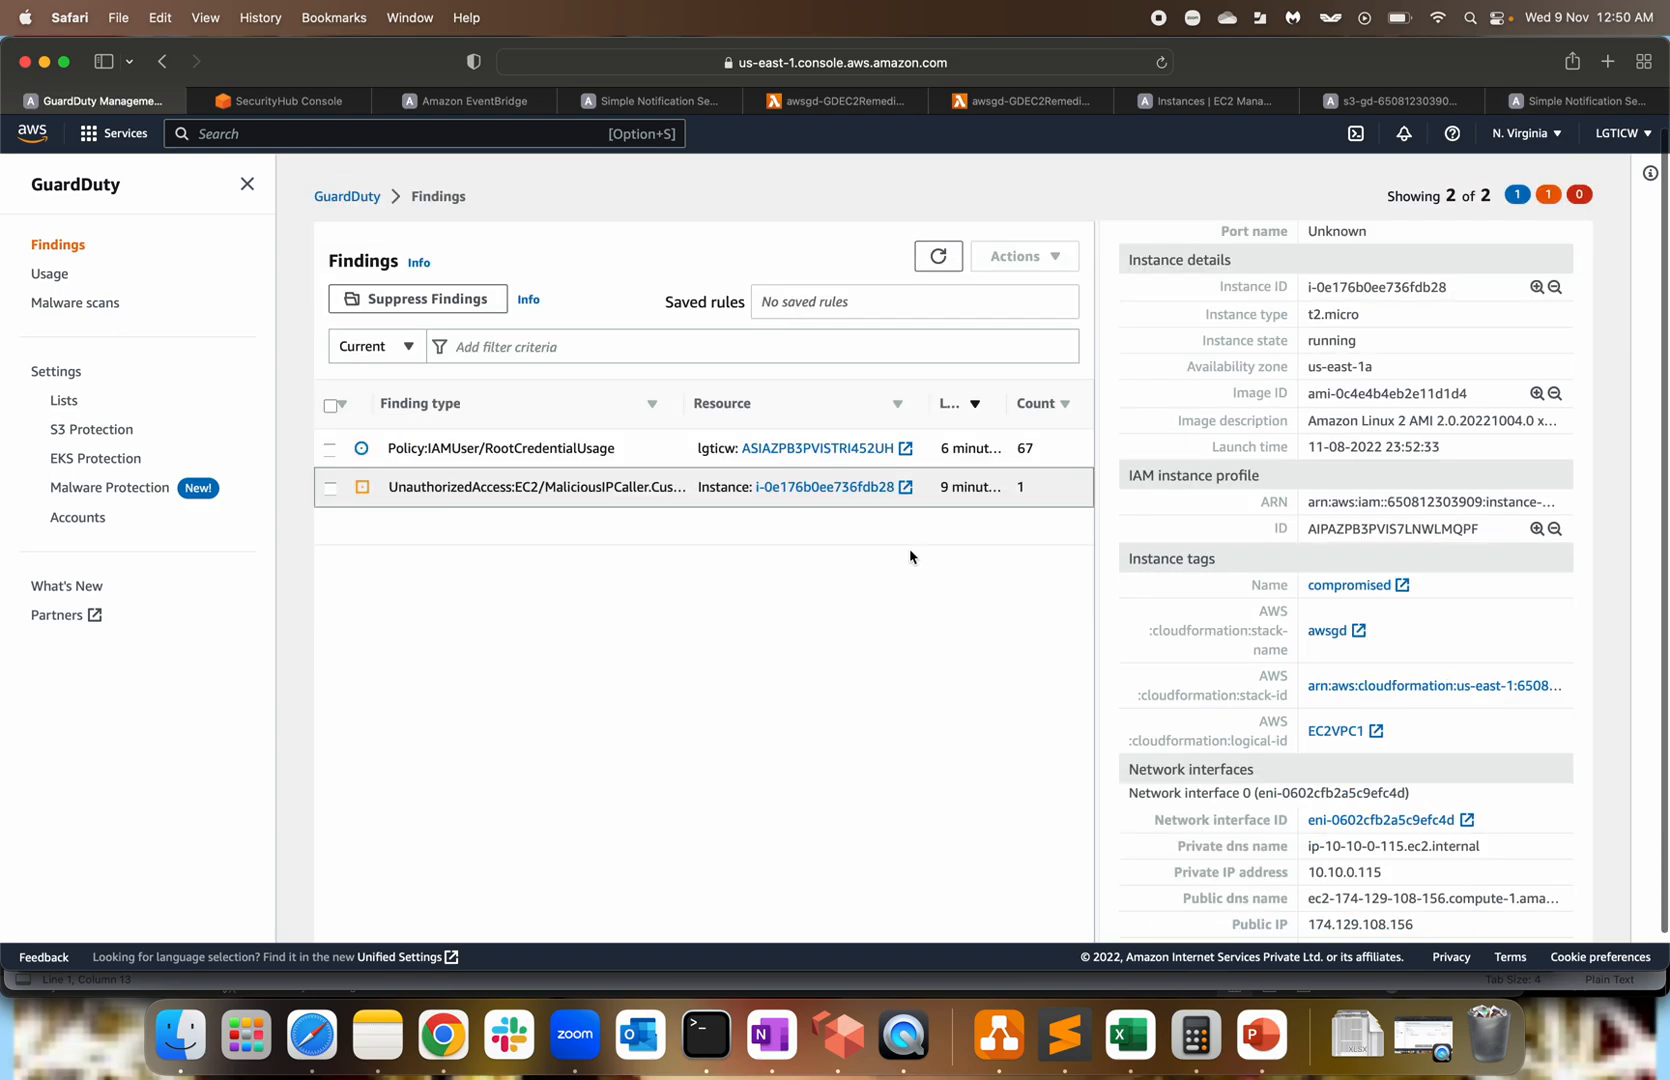
scroll(1108, 603, up, 2)
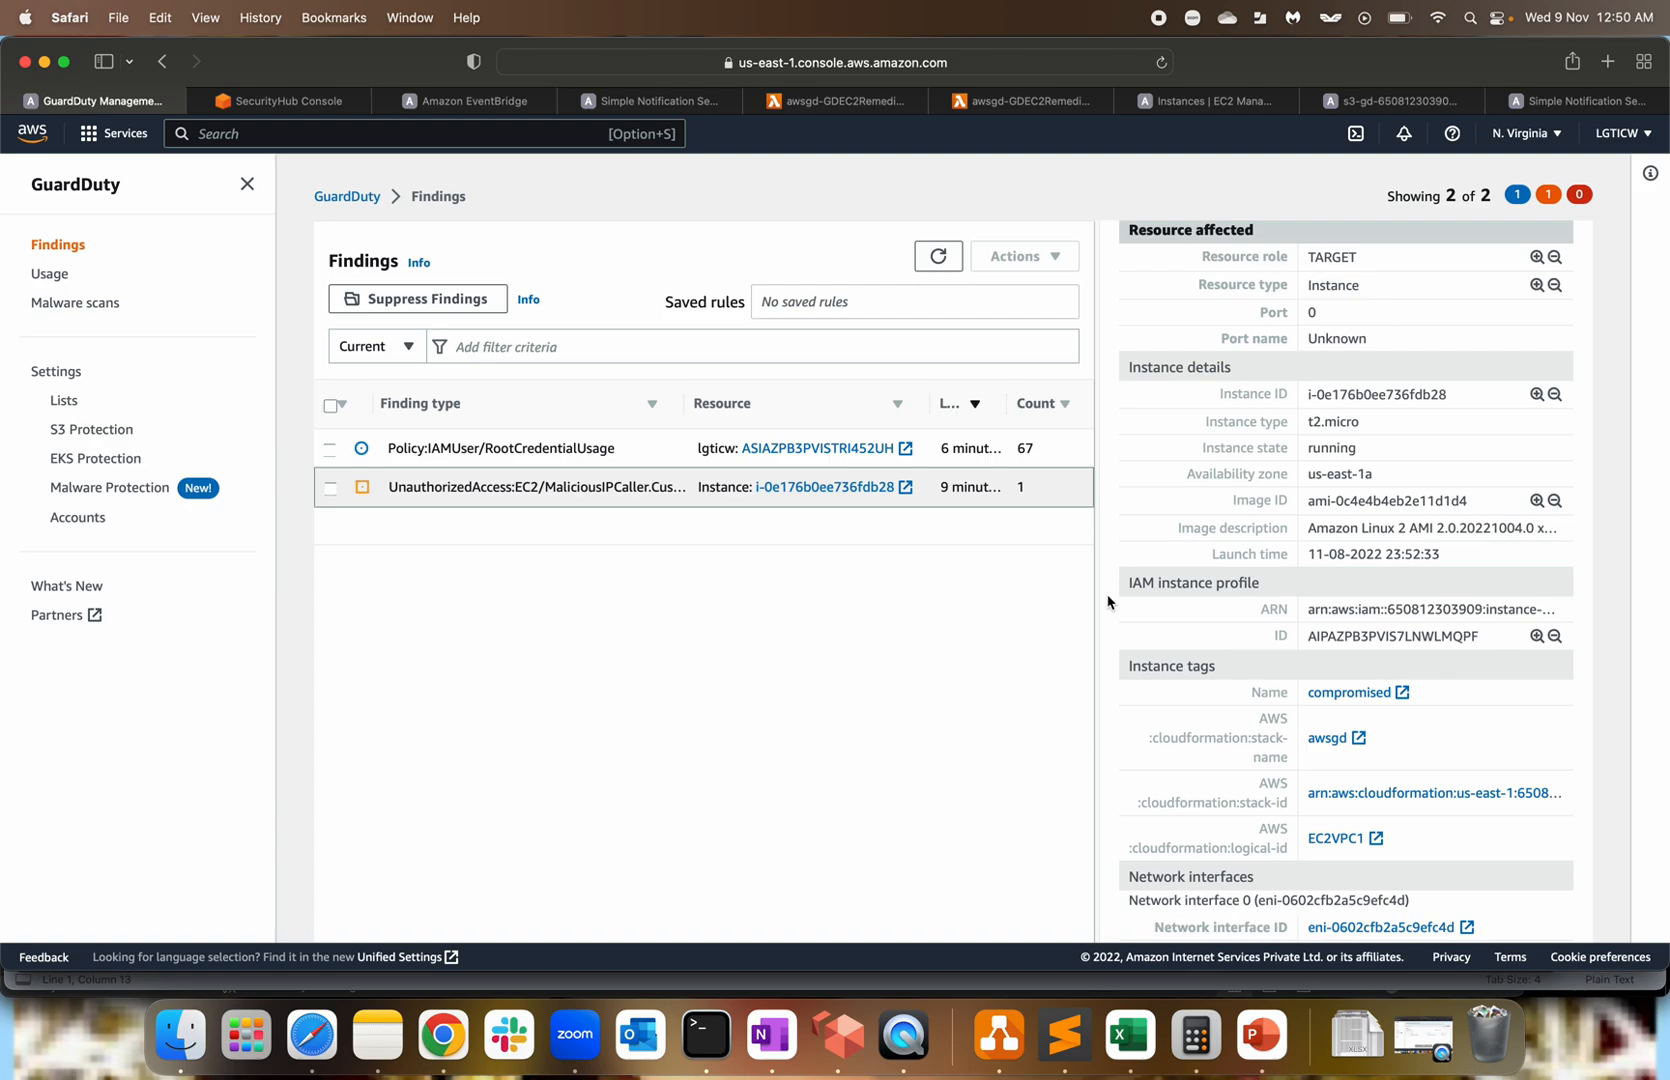
click(398, 450)
drag(398, 450, 720, 462)
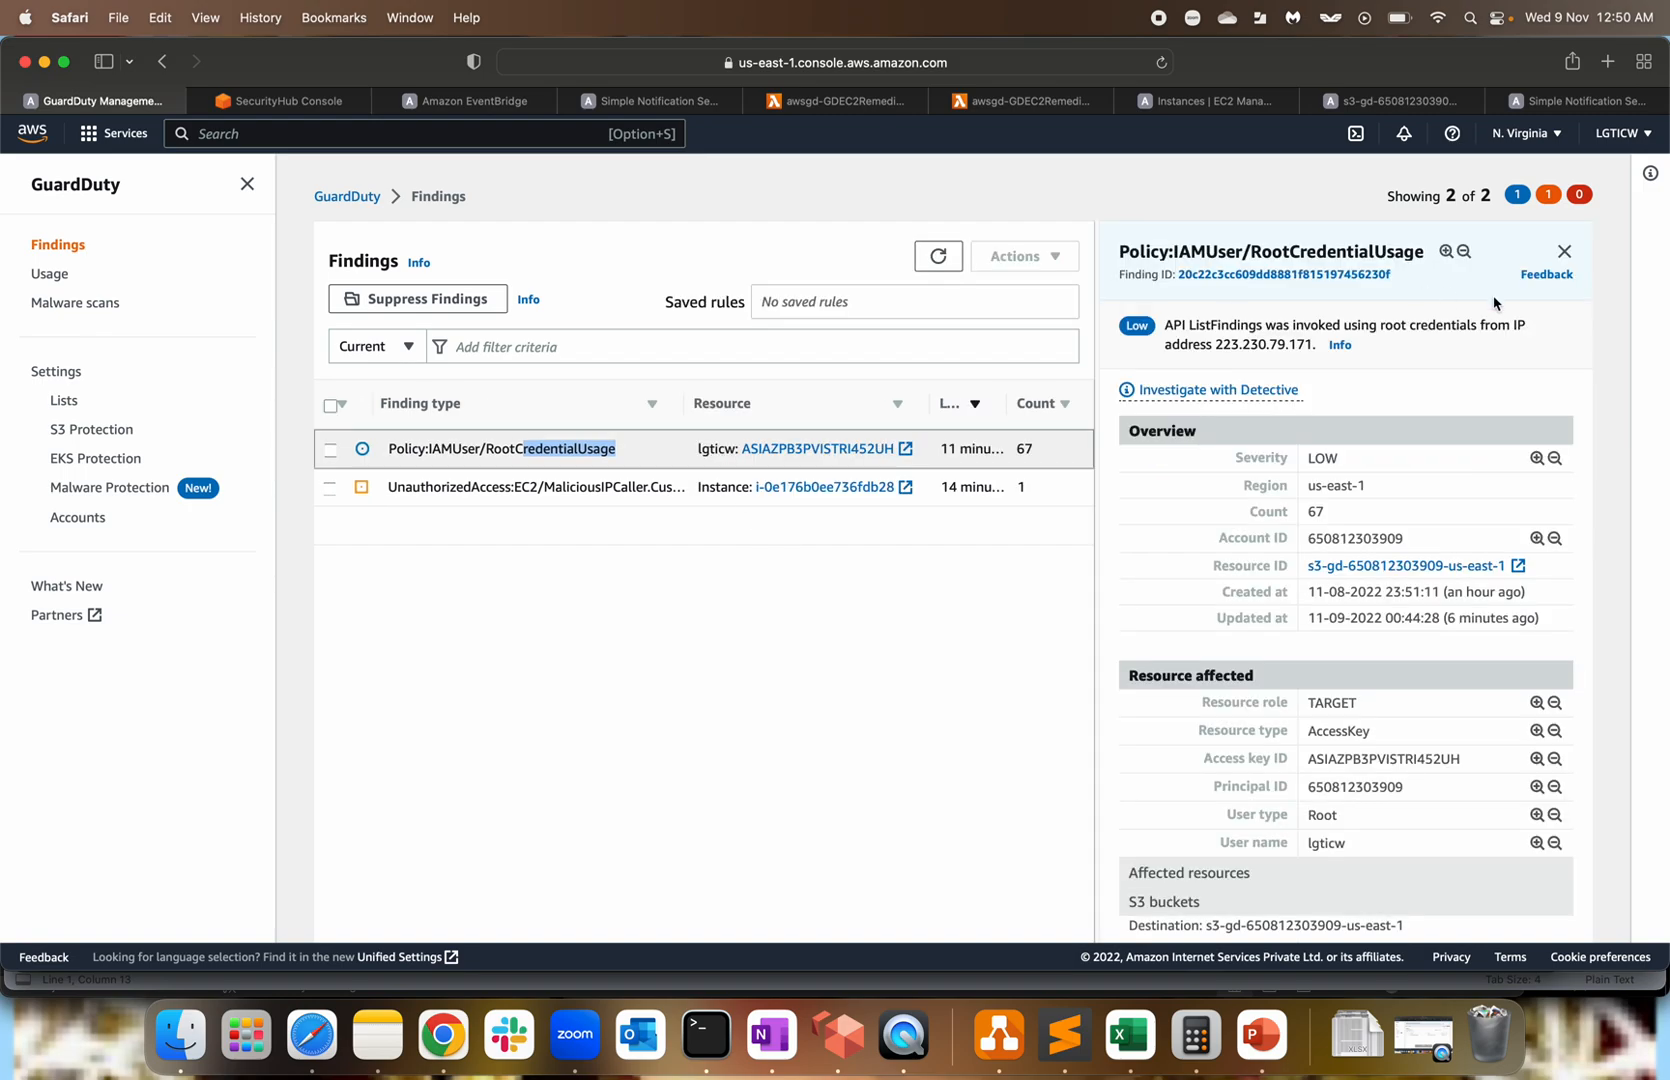
click(1564, 251)
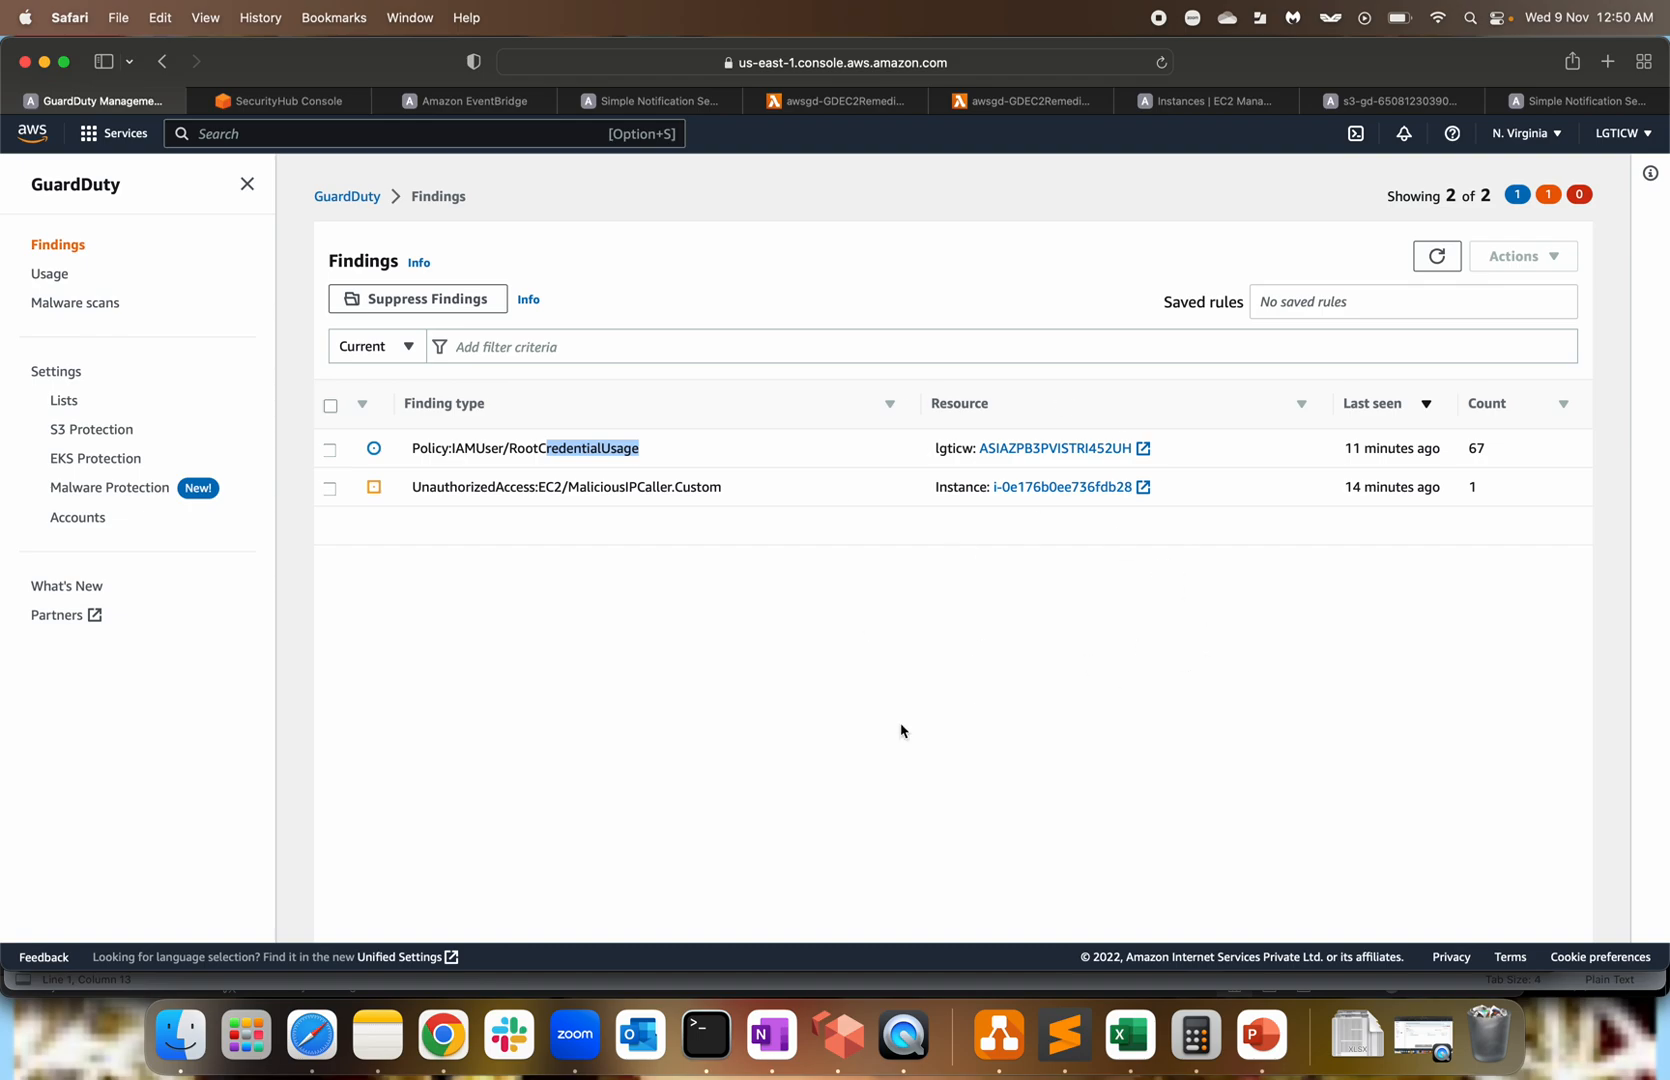
Close the RootCredentialUsage finding details and check the compromised instance's name and public IP in the EC2 instances list.
click(779, 762)
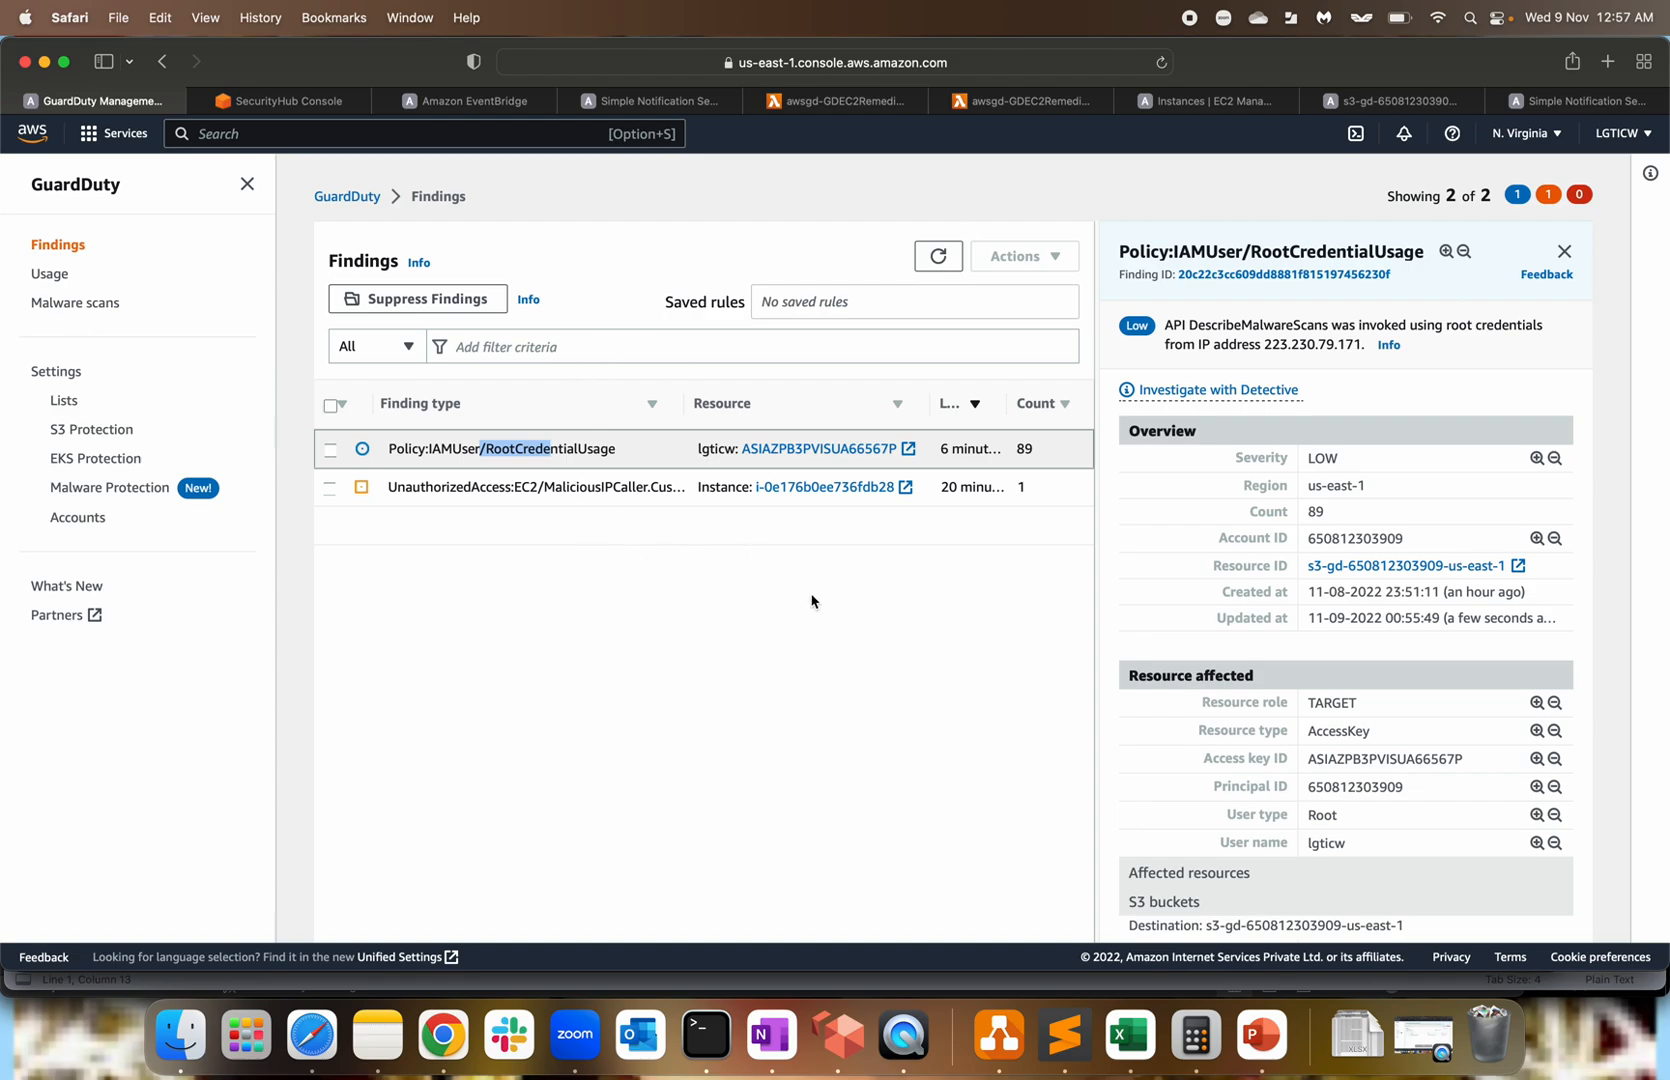
click(1564, 251)
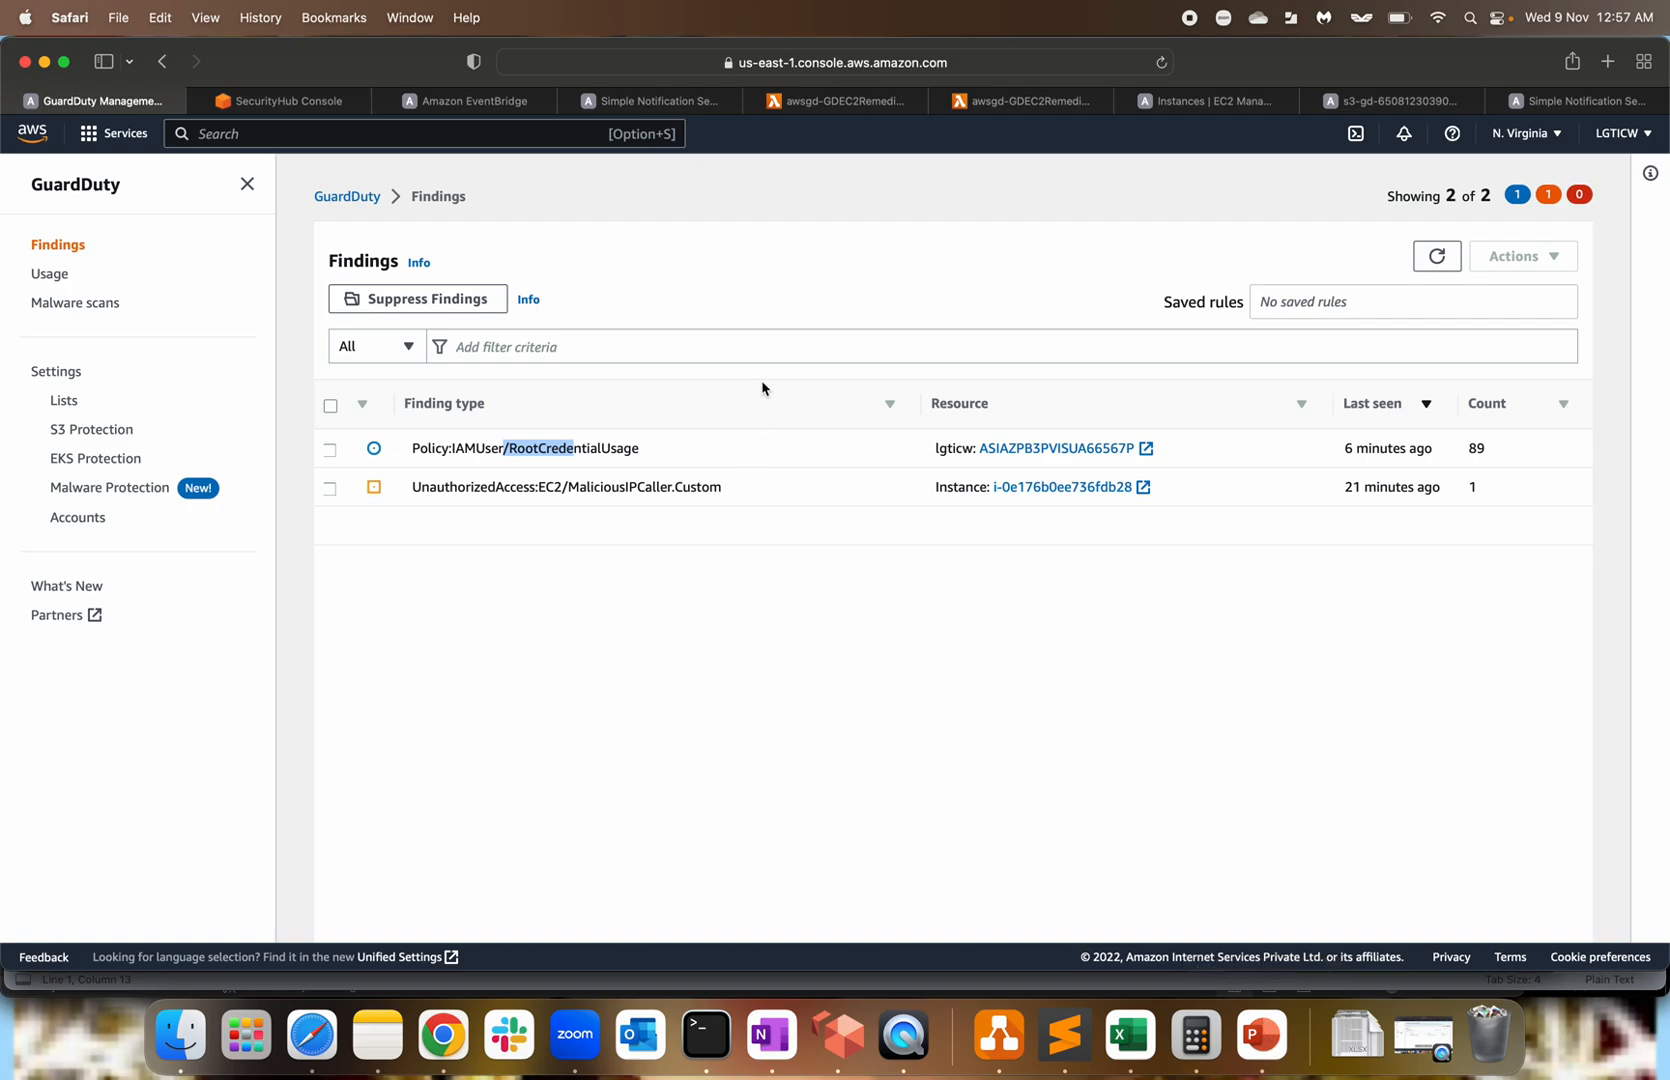
click(1196, 100)
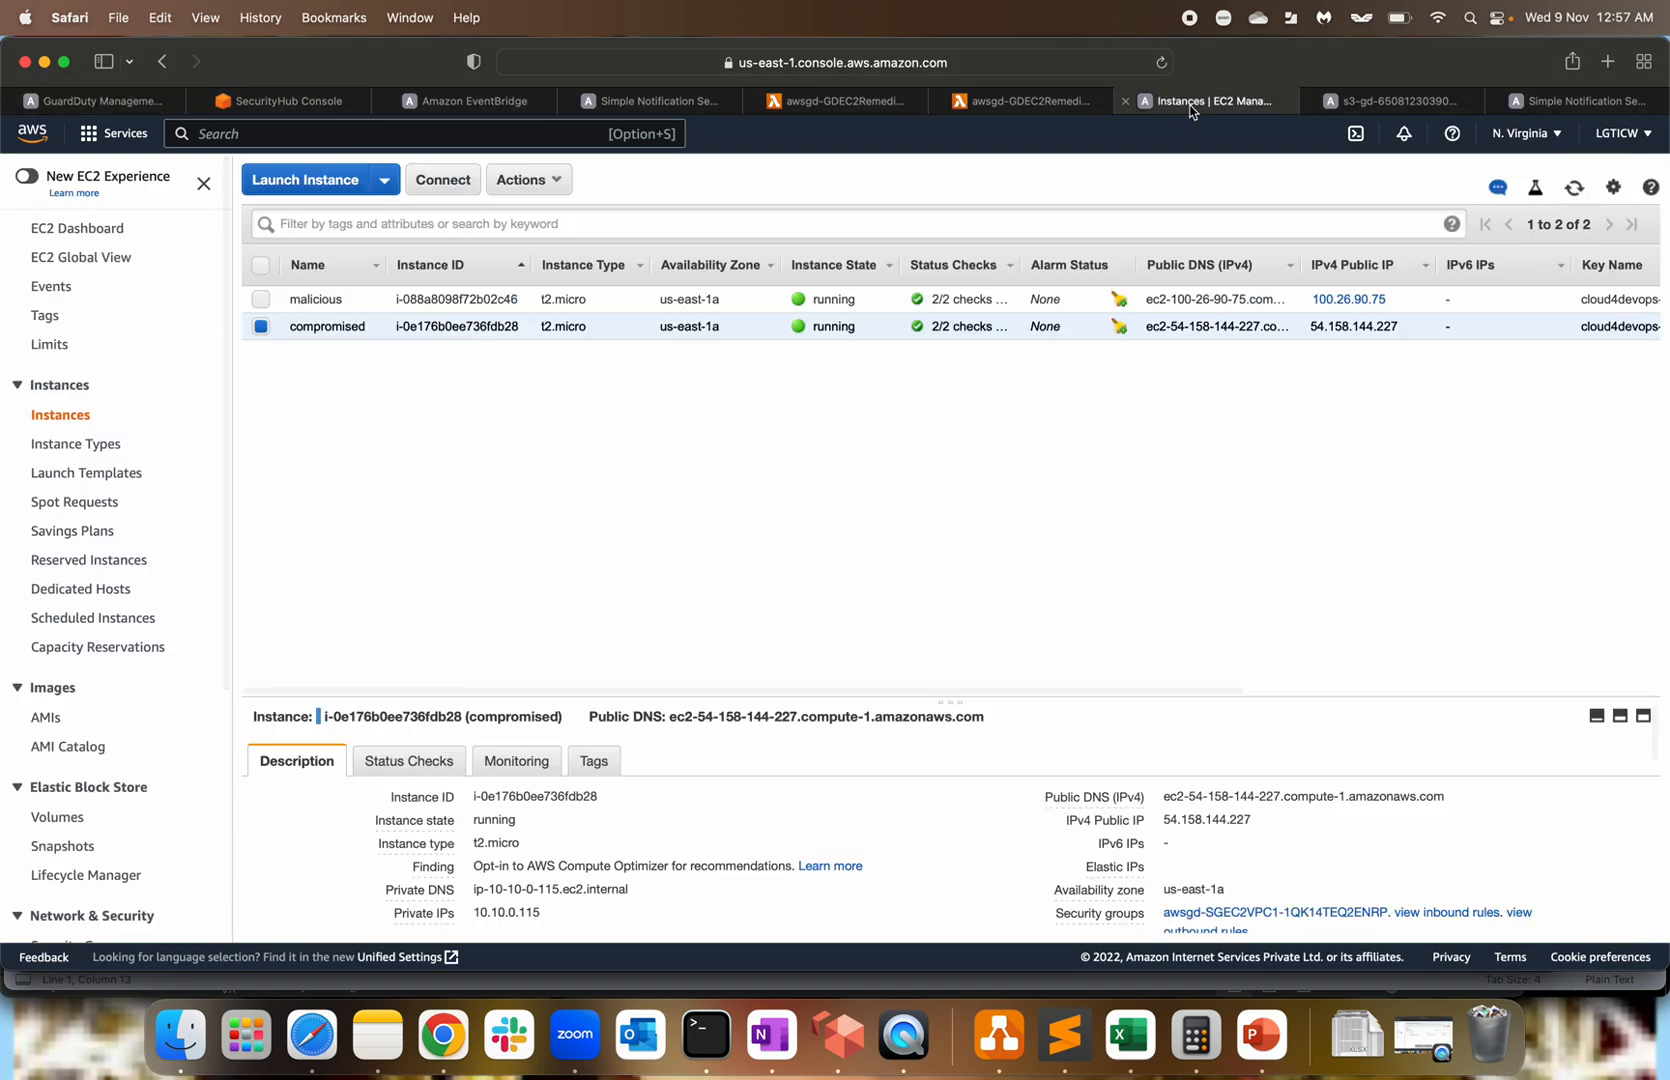
drag(291, 326, 353, 326)
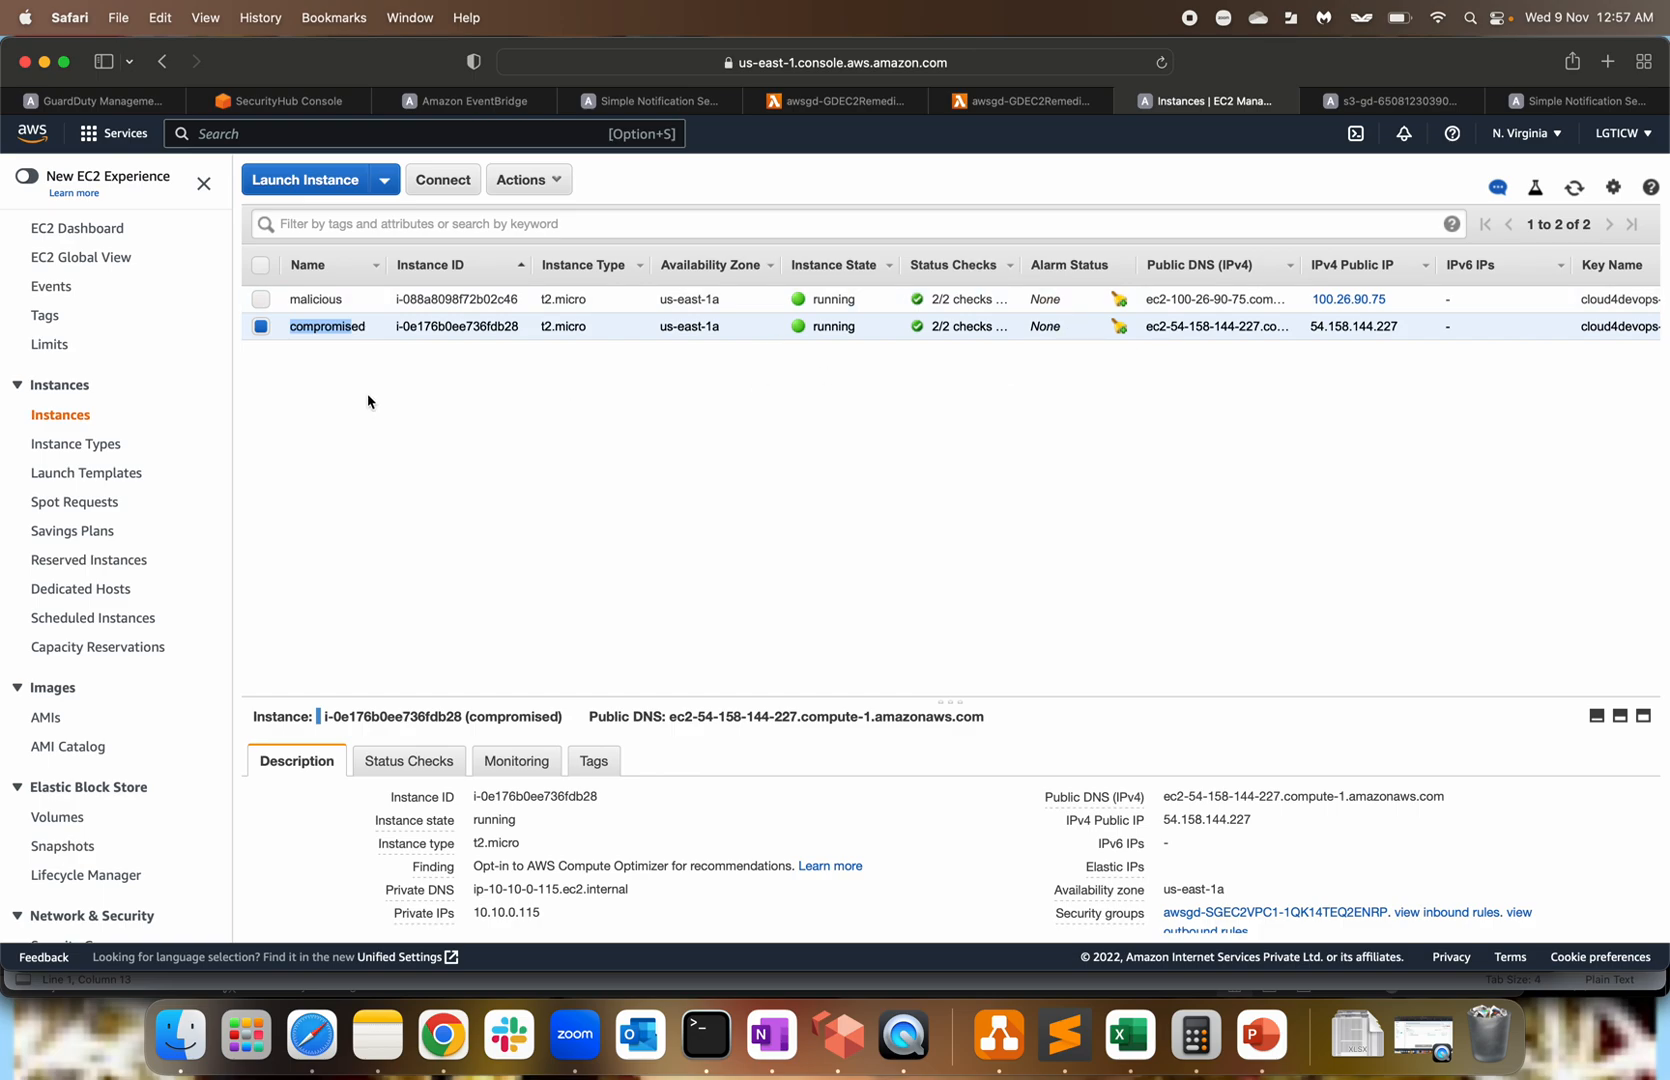
drag(1310, 328, 1422, 327)
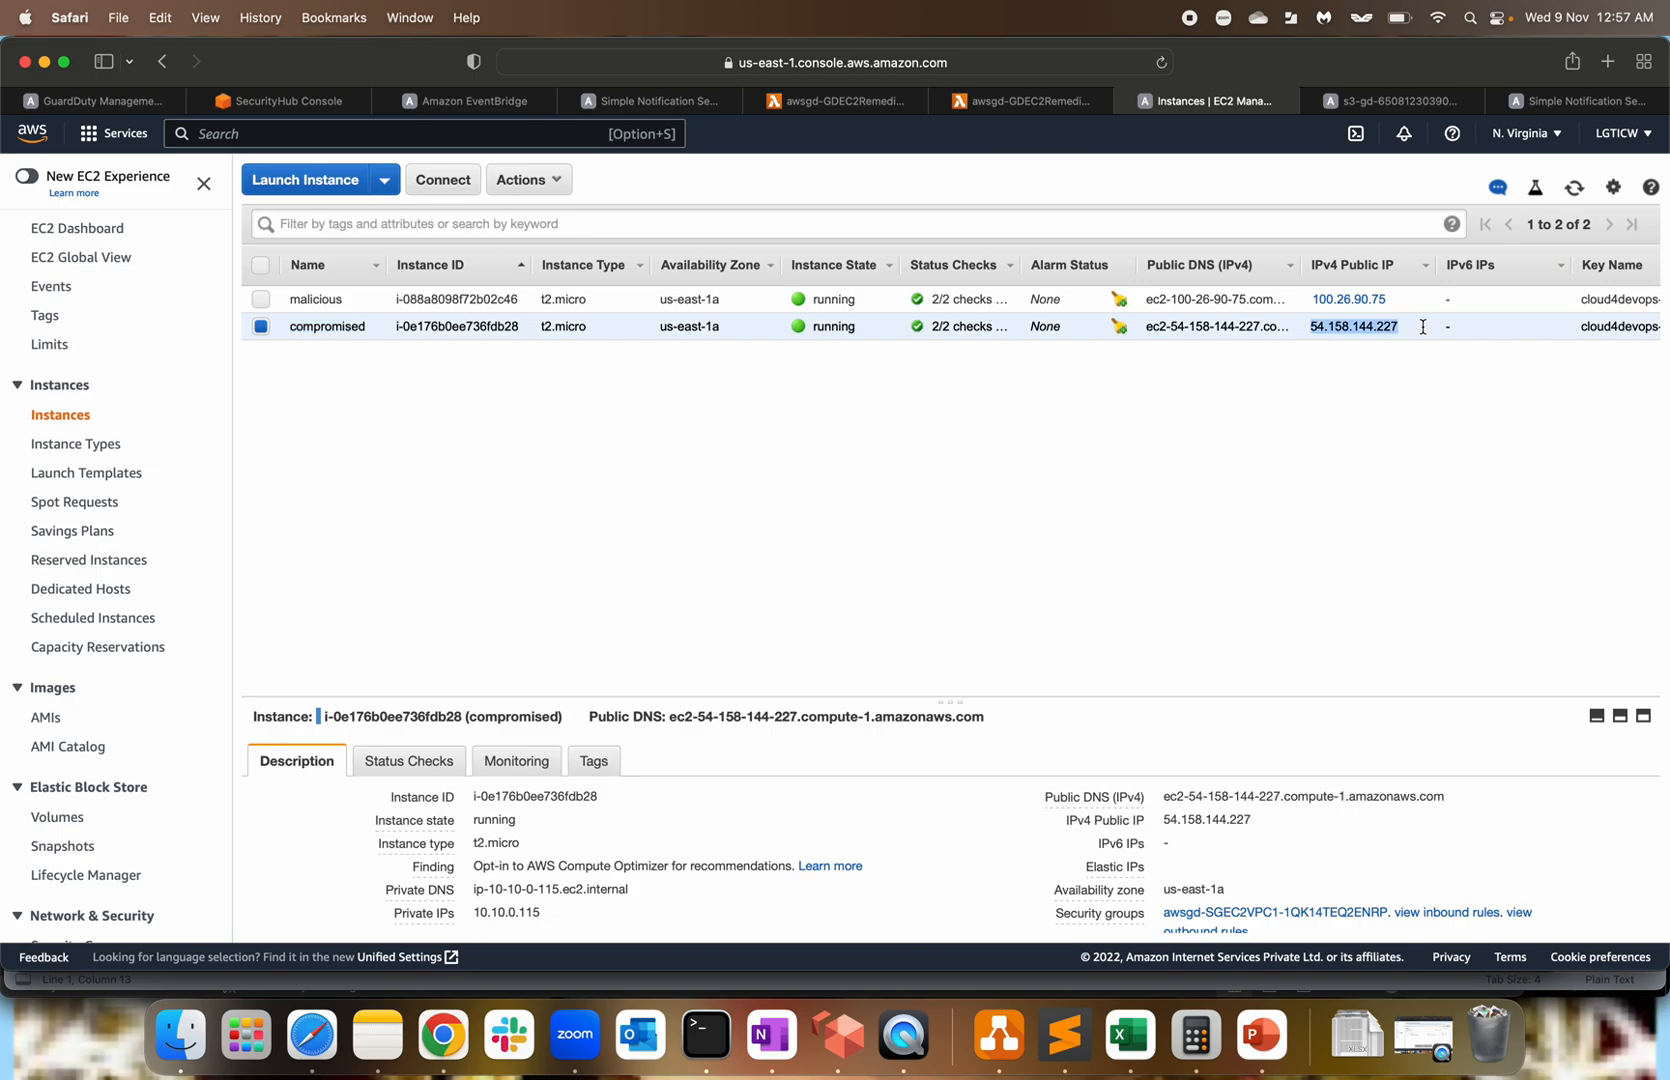
click(1379, 327)
Copy the compromised instance's example SSH command using cloud4devops-latest.pem and connect with it in Terminal, accepting the host key with yes.
click(443, 181)
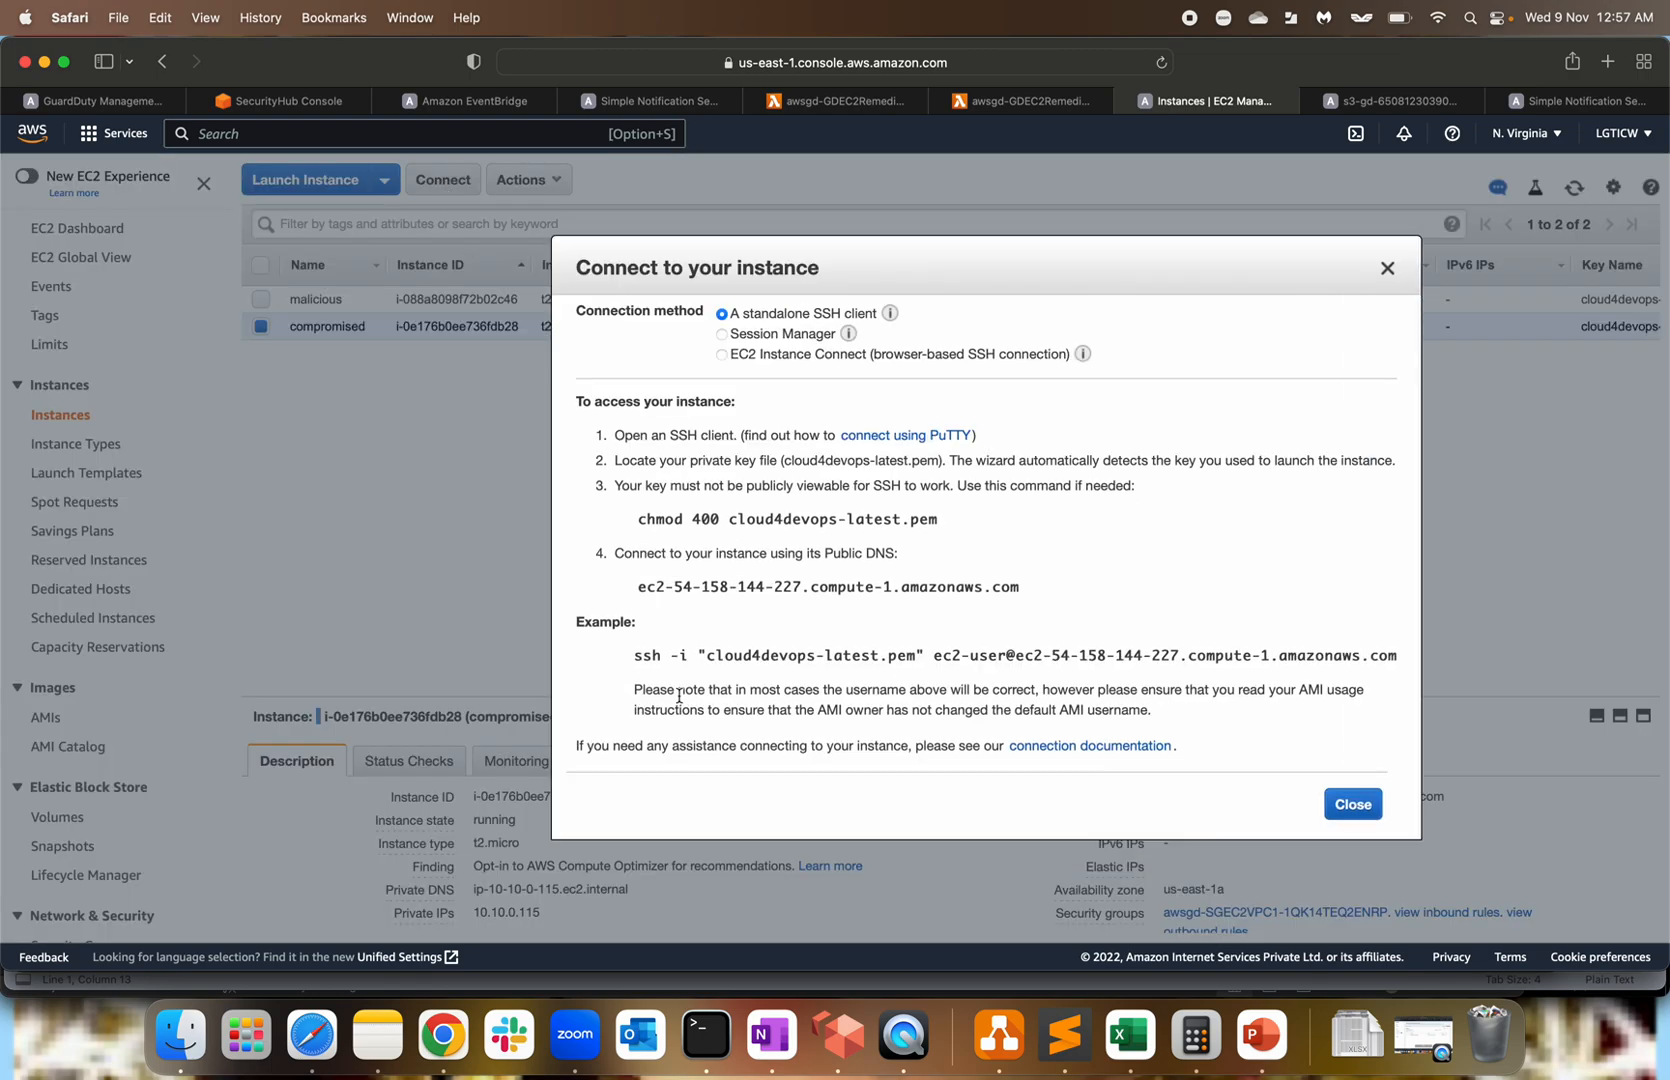
drag(634, 655, 1400, 655)
key(super+c)
click(706, 1035)
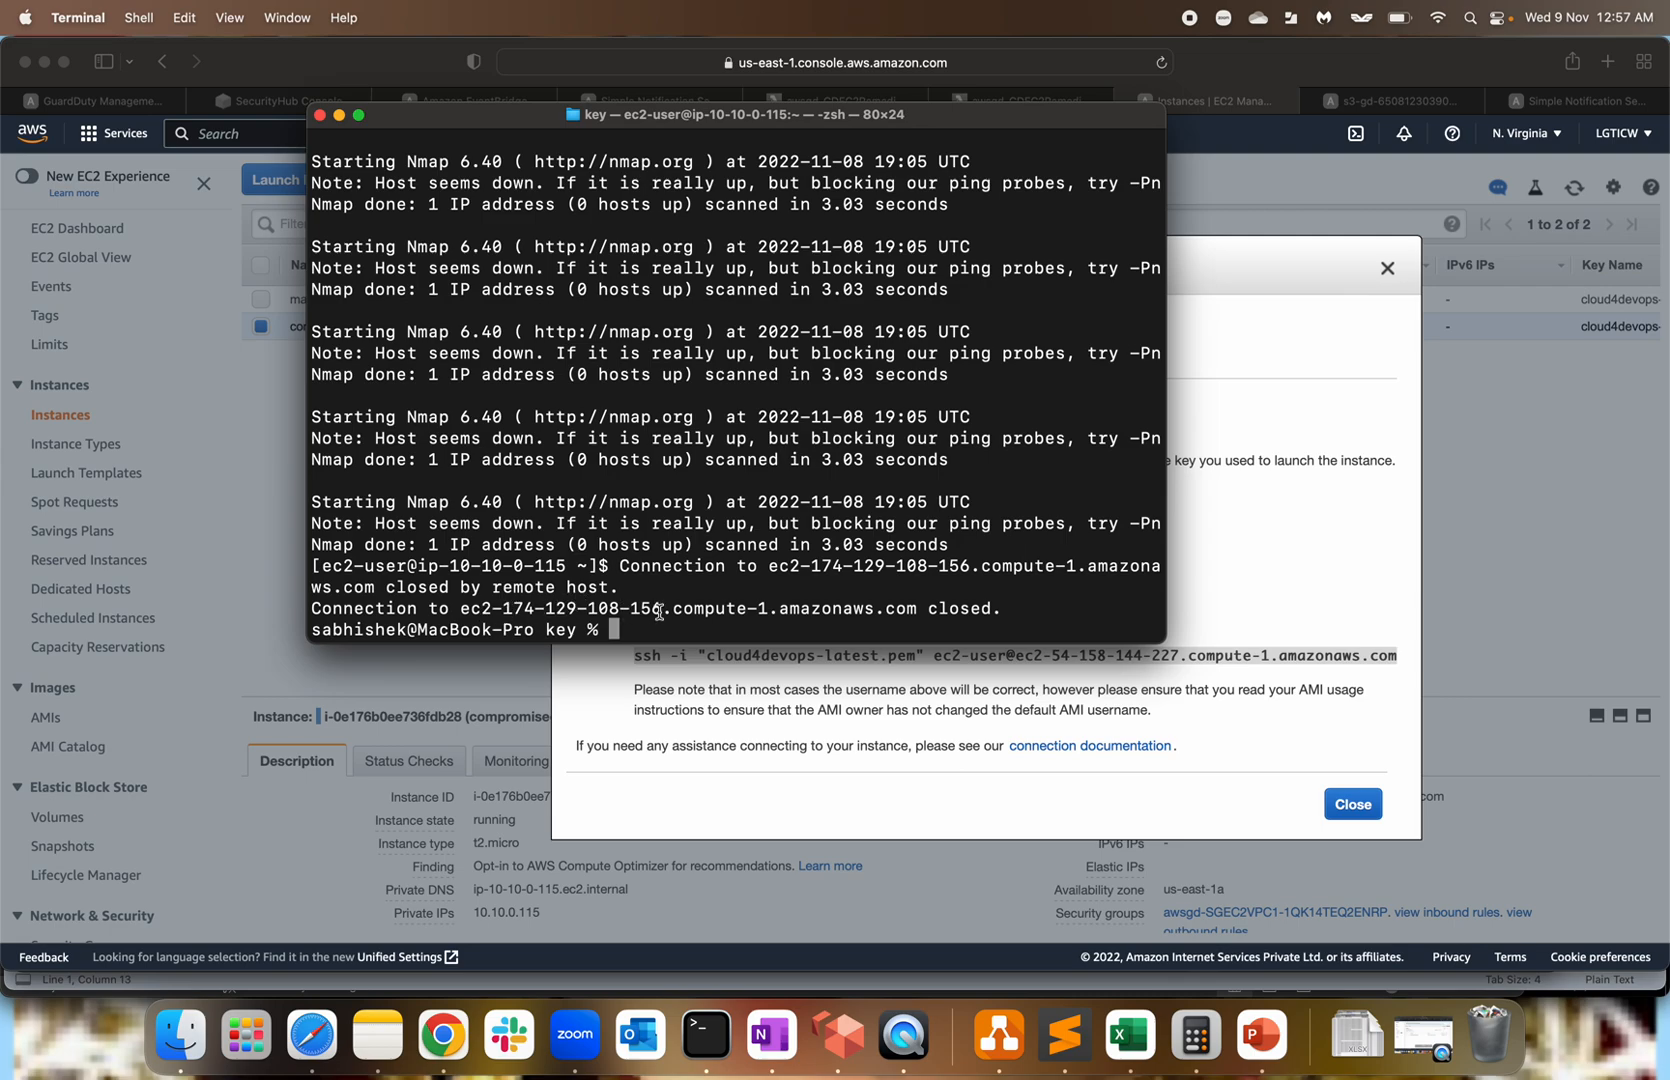
key(super+v)
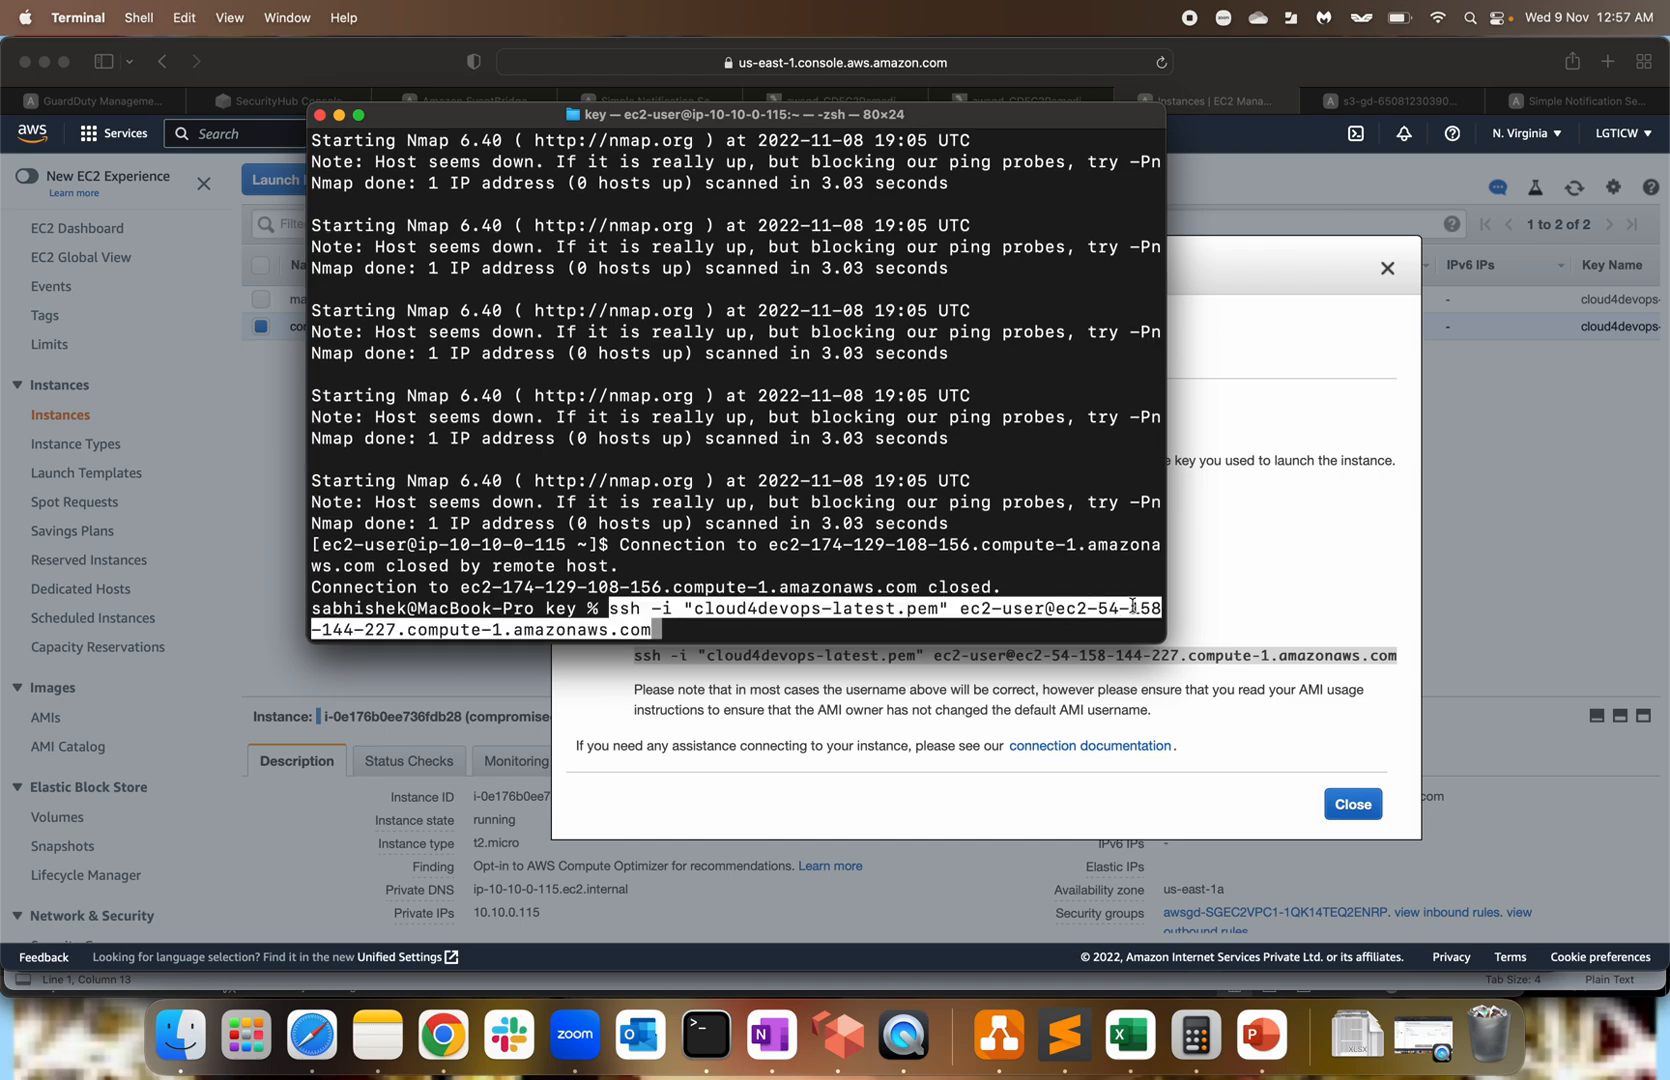
key(Return)
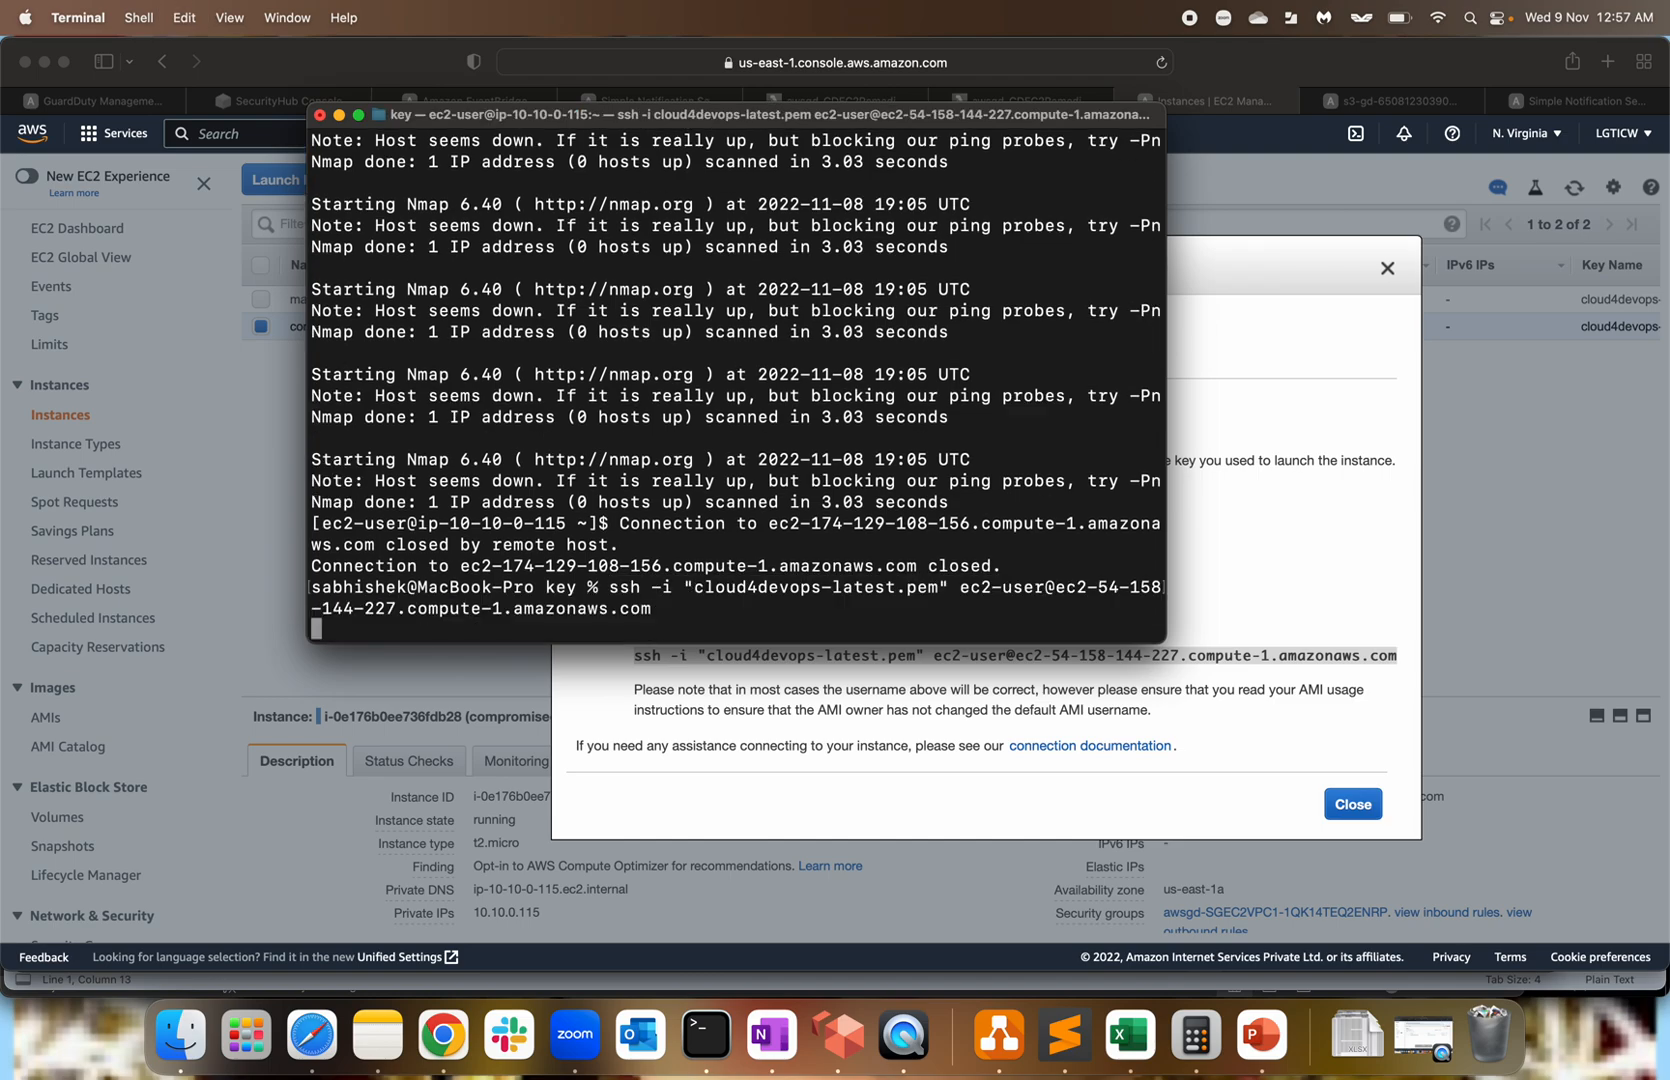
text(yes)
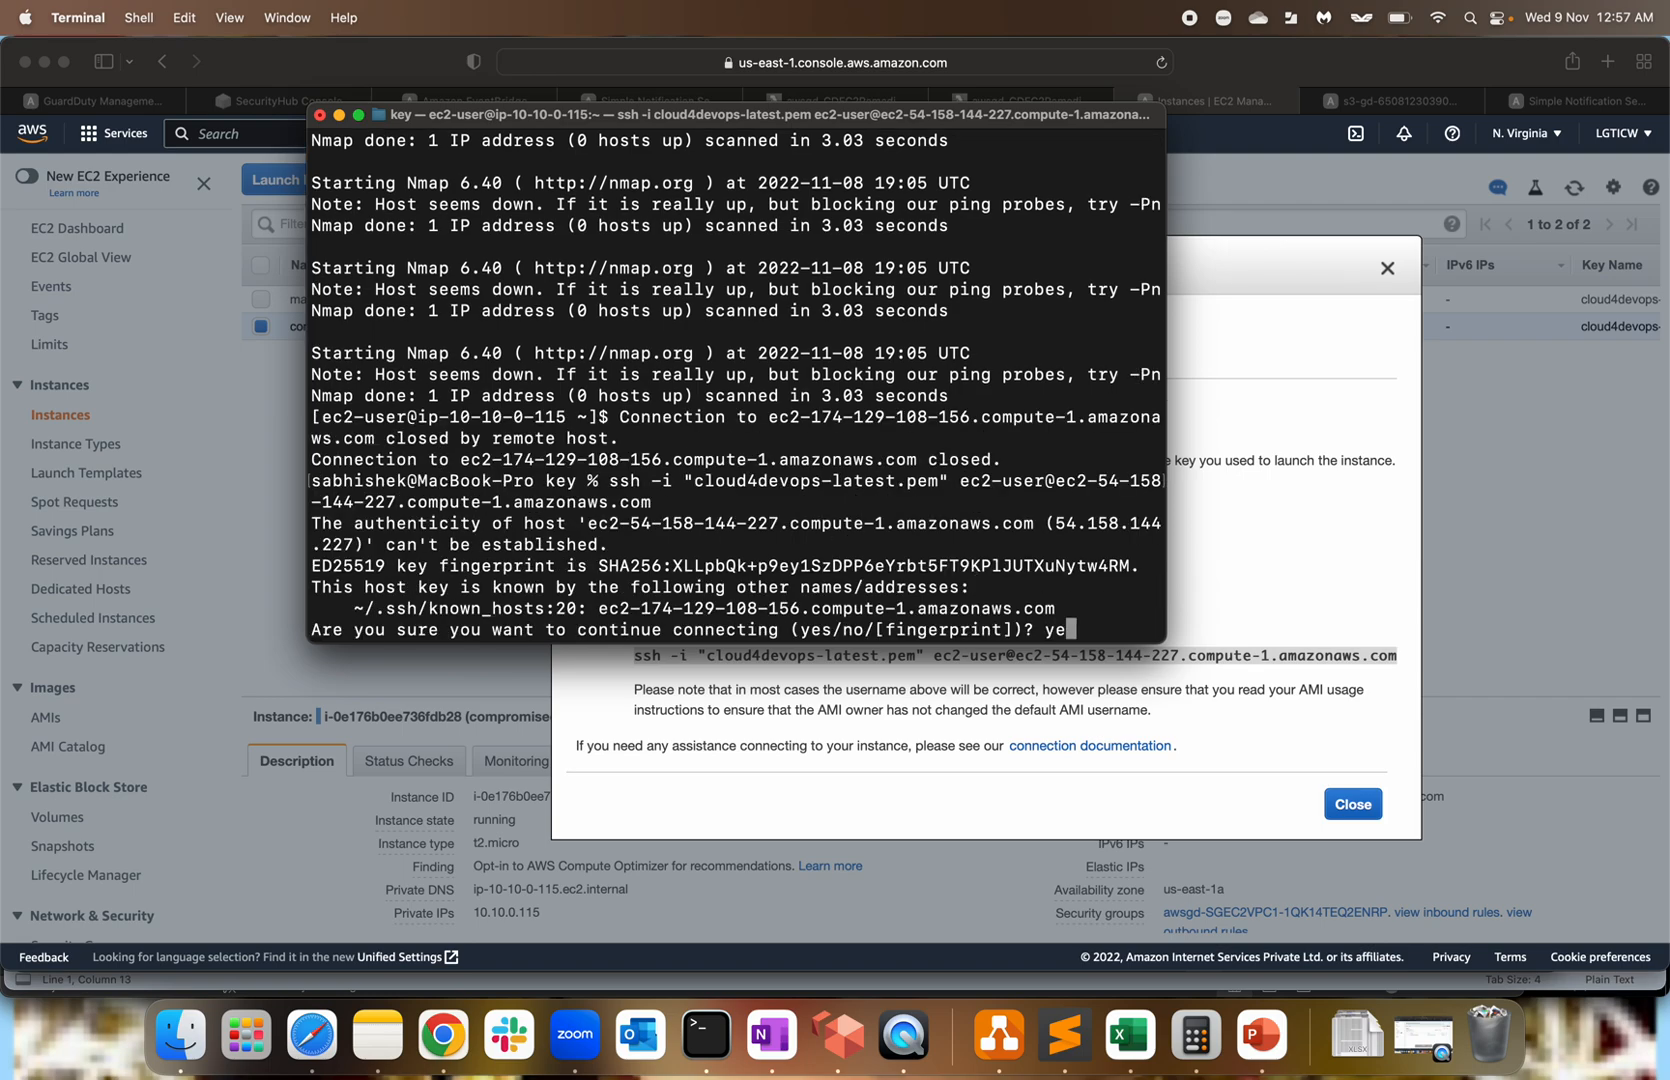
key(Return)
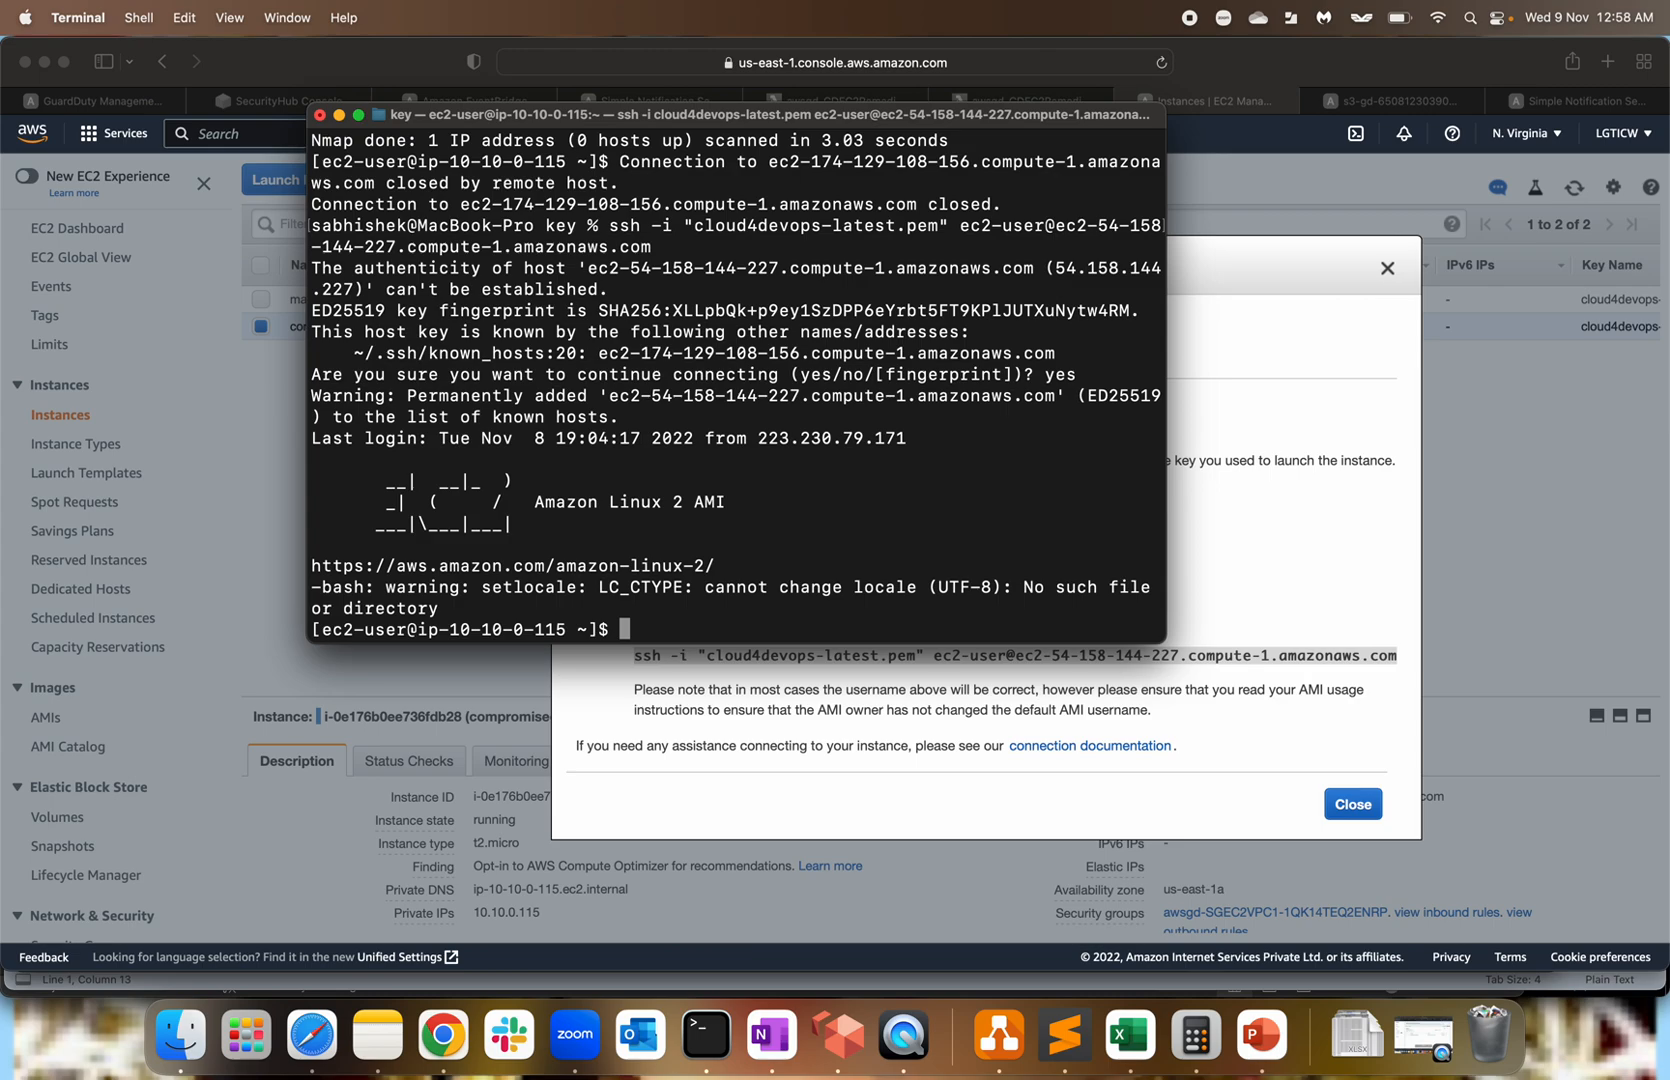
Run the ./gd-portscan.sh script on the compromised instance.
text(./dg)
key(BackSpace)
key(BackSpace)
key(BackSpace)
key(BackSpace)
text(.)
text(/dg)
key(BackSpace)
key(BackSpace)
text(gd)
key(Tab)
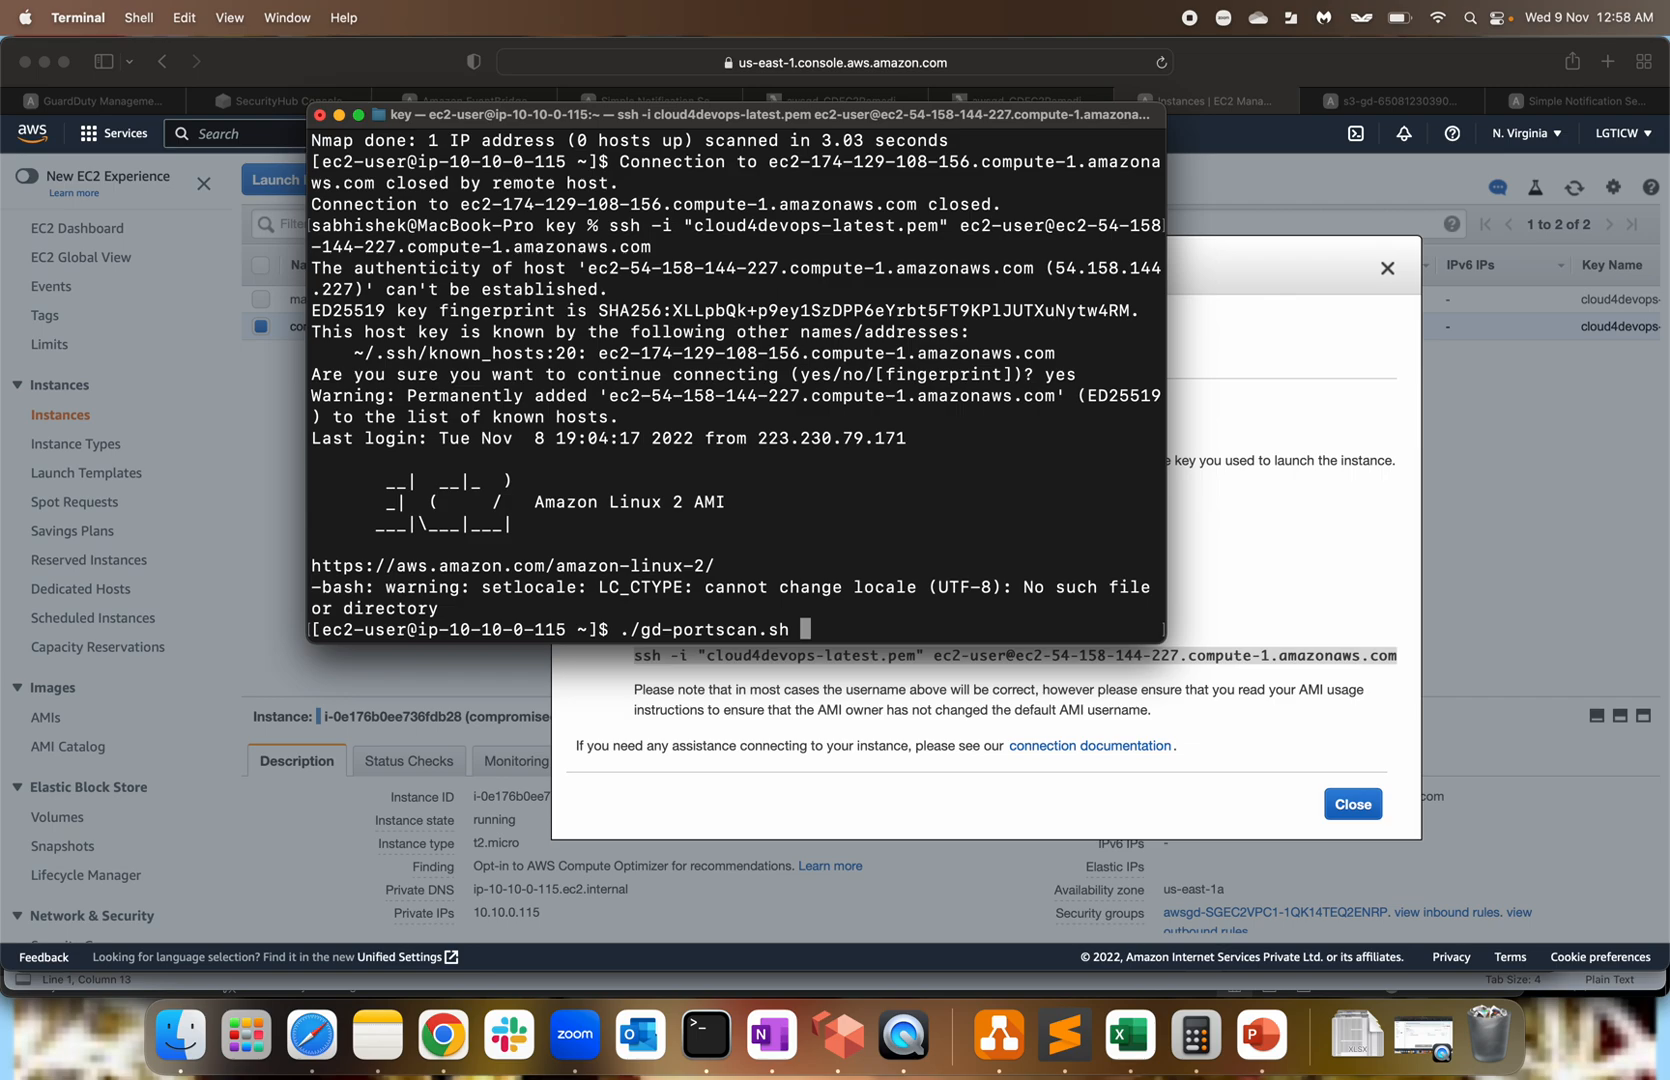
key(Return)
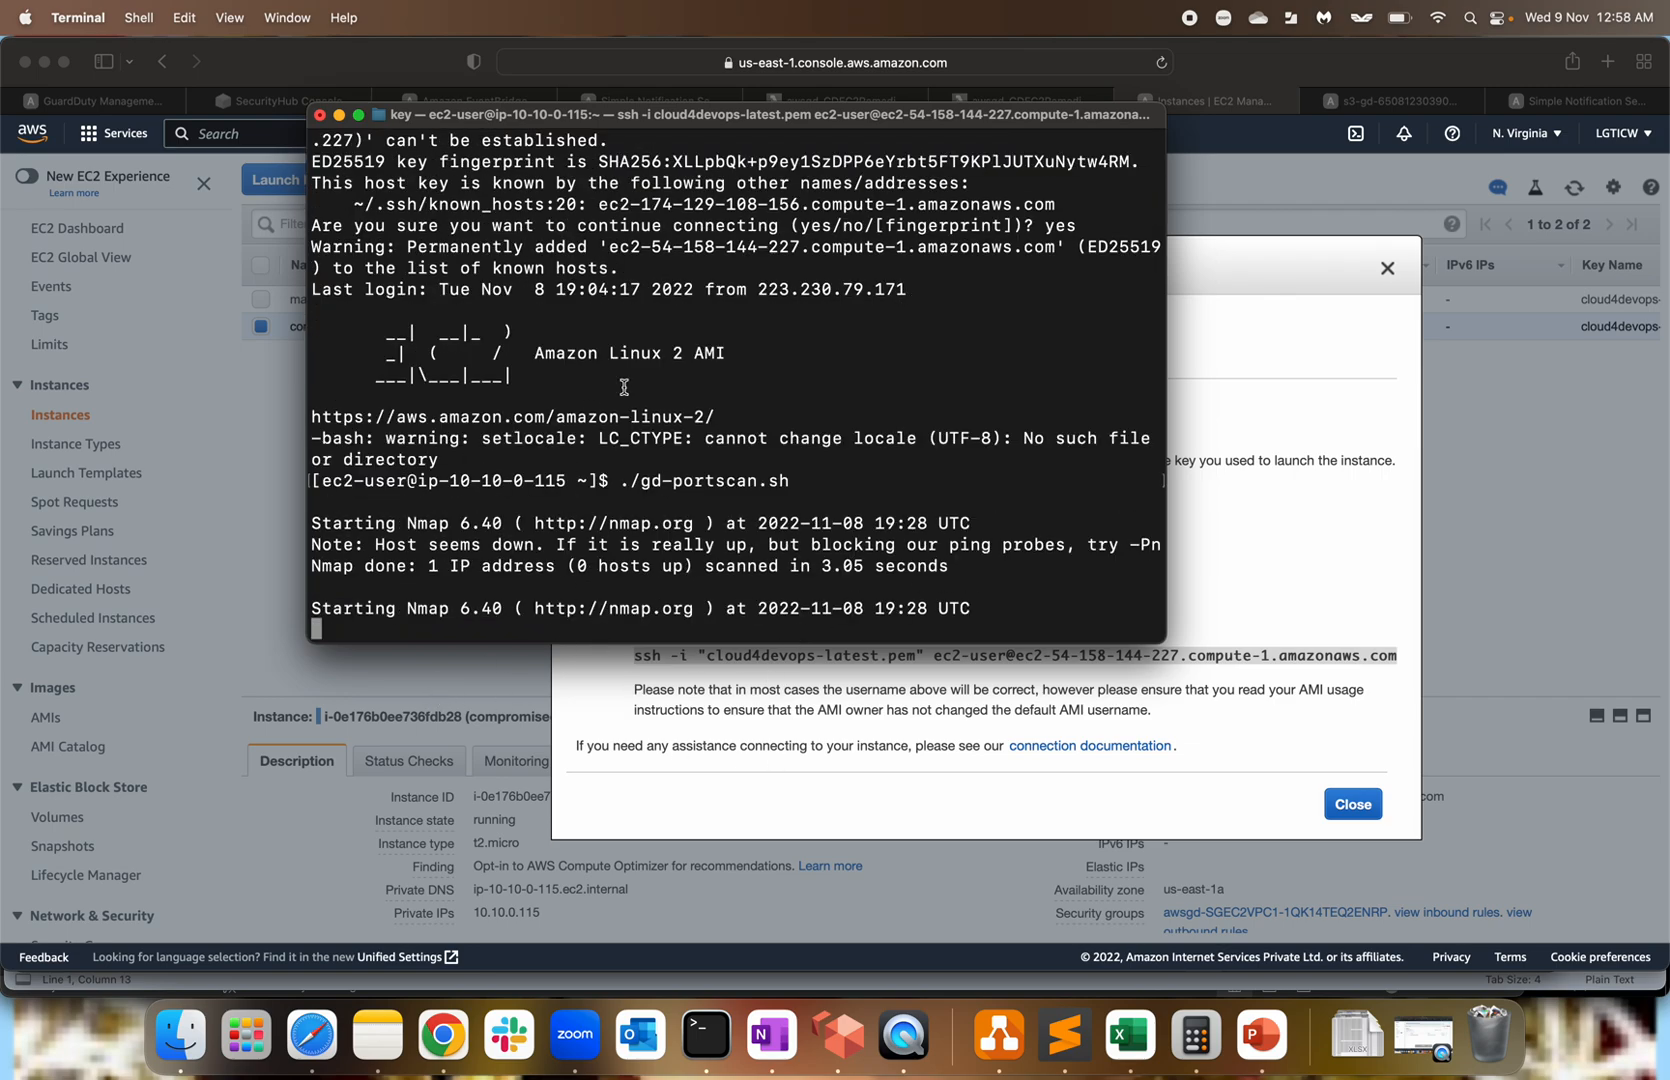
Return to GuardDuty in Safari, view the UnauthorizedAccess:EC2/MaliciousIPCaller.Custom finding, then filter the list to Archived findings and refresh it.
click(423, 674)
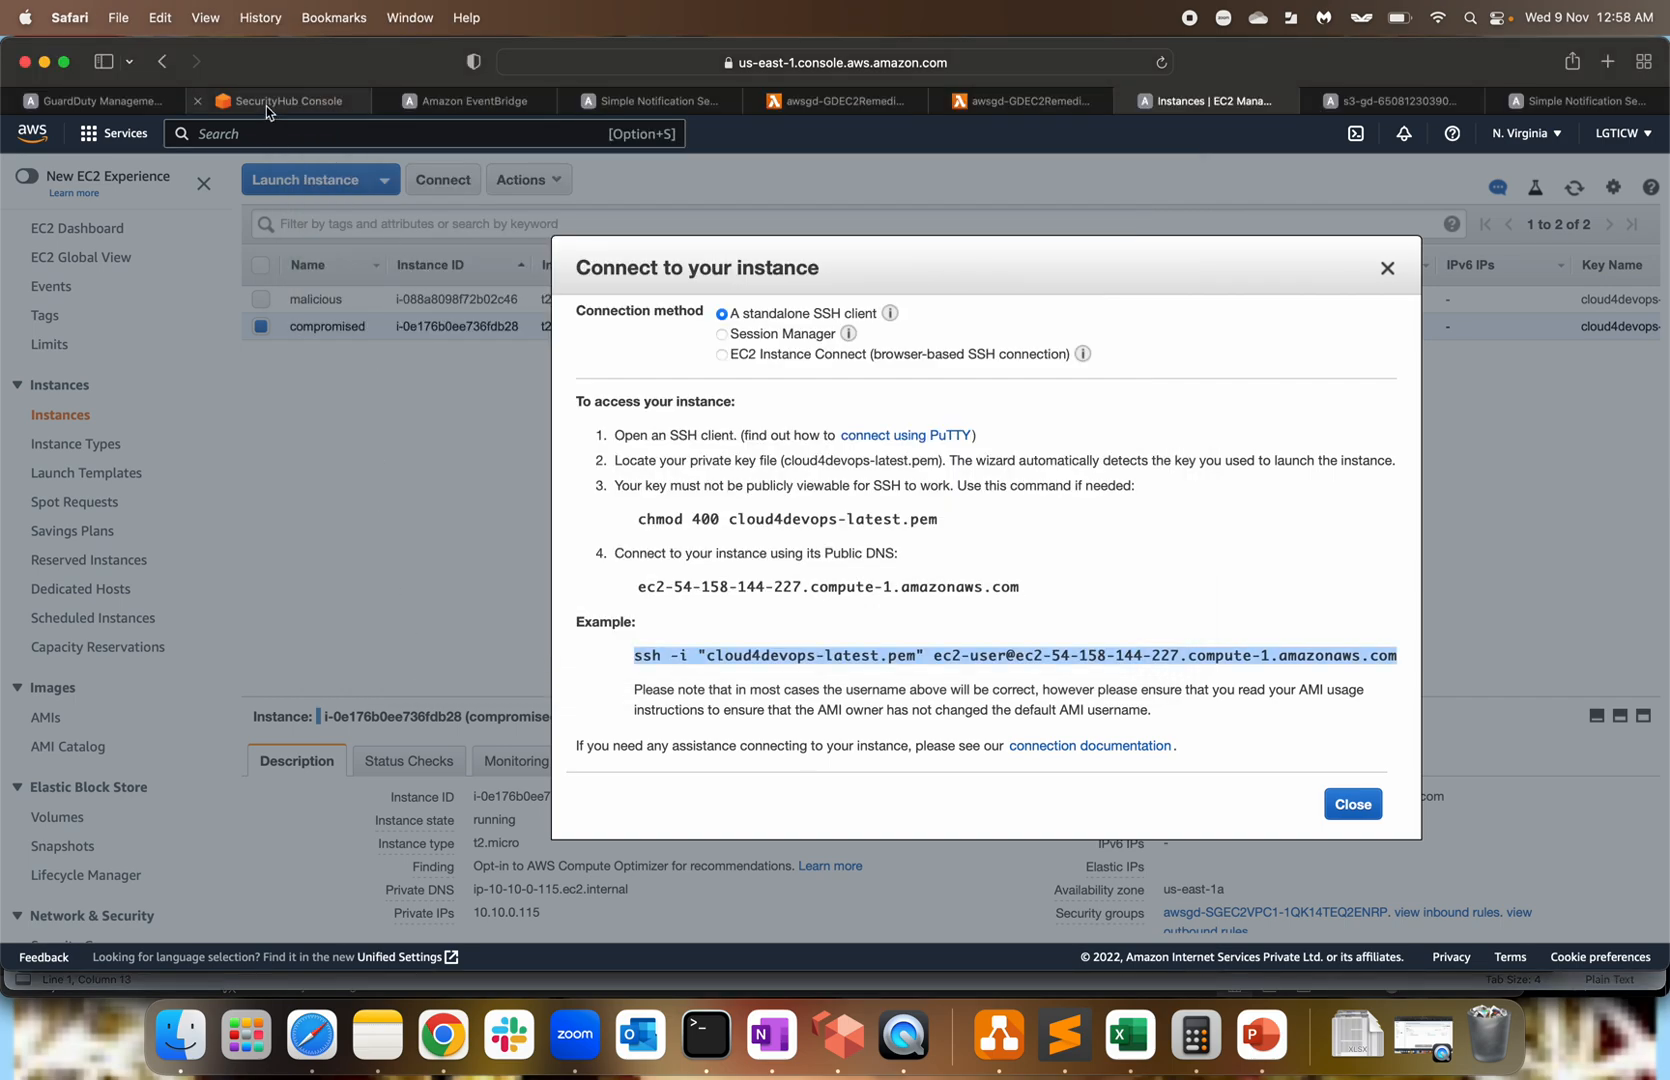
click(118, 100)
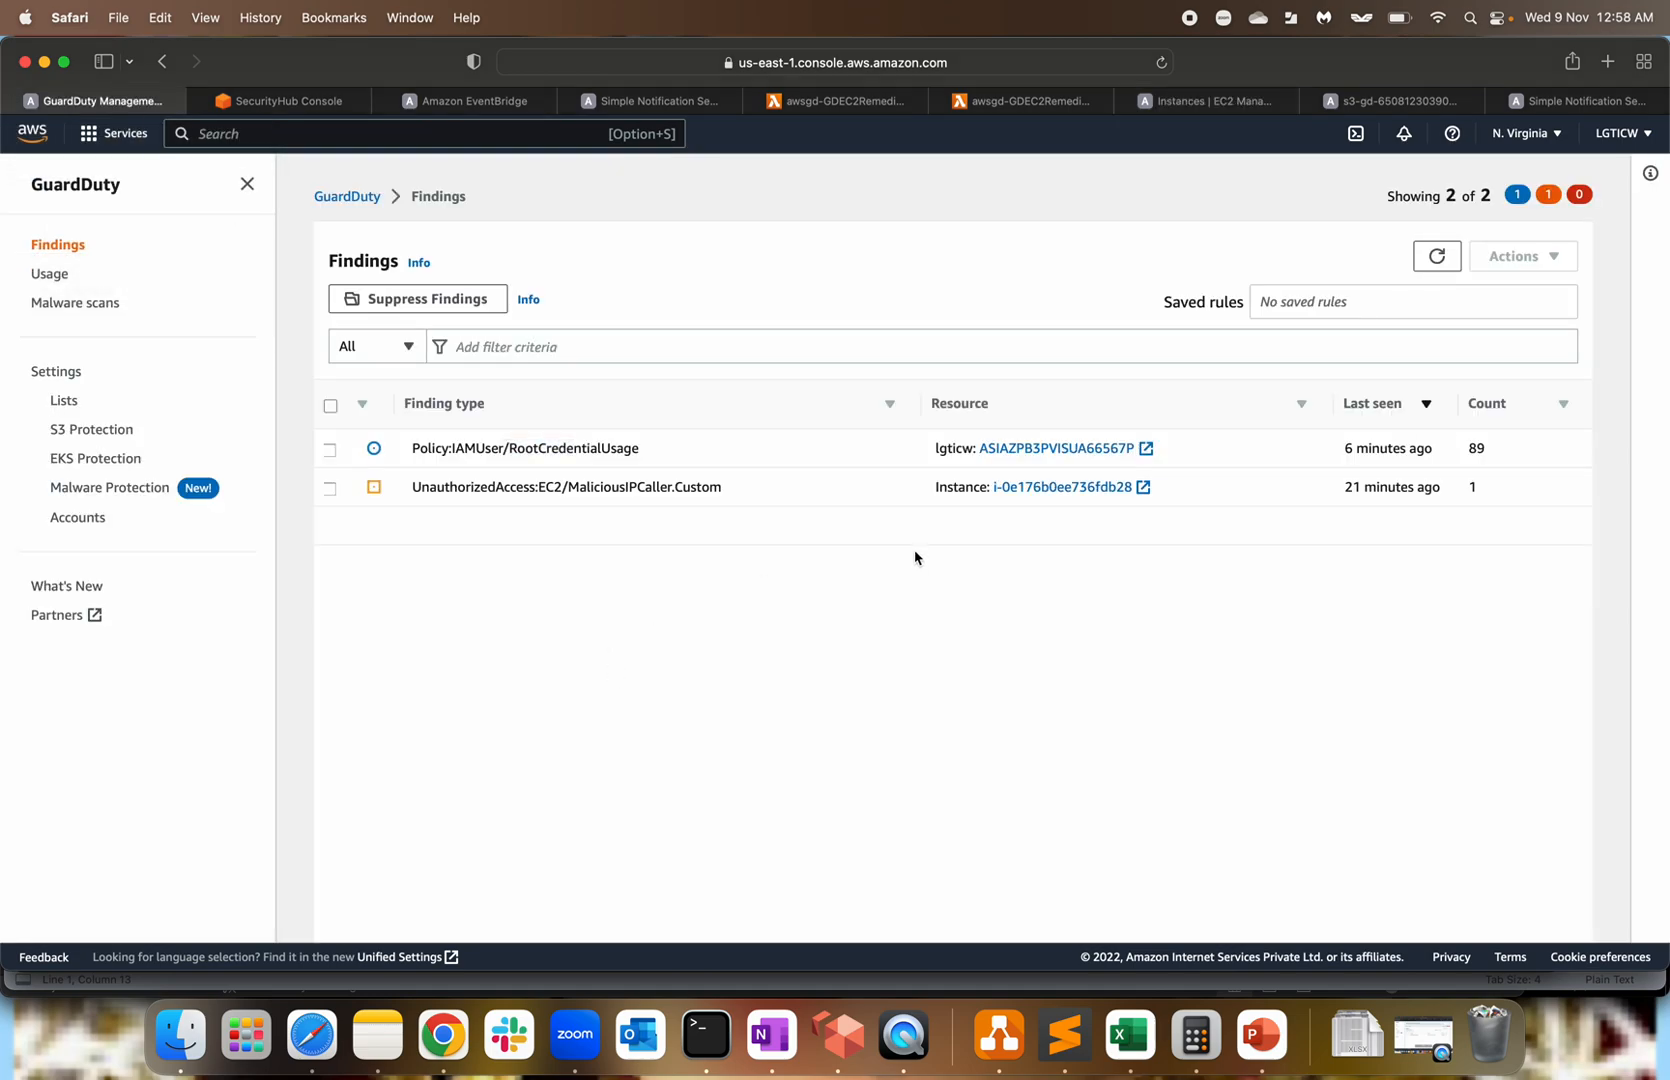
scroll(1008, 496, down, 1)
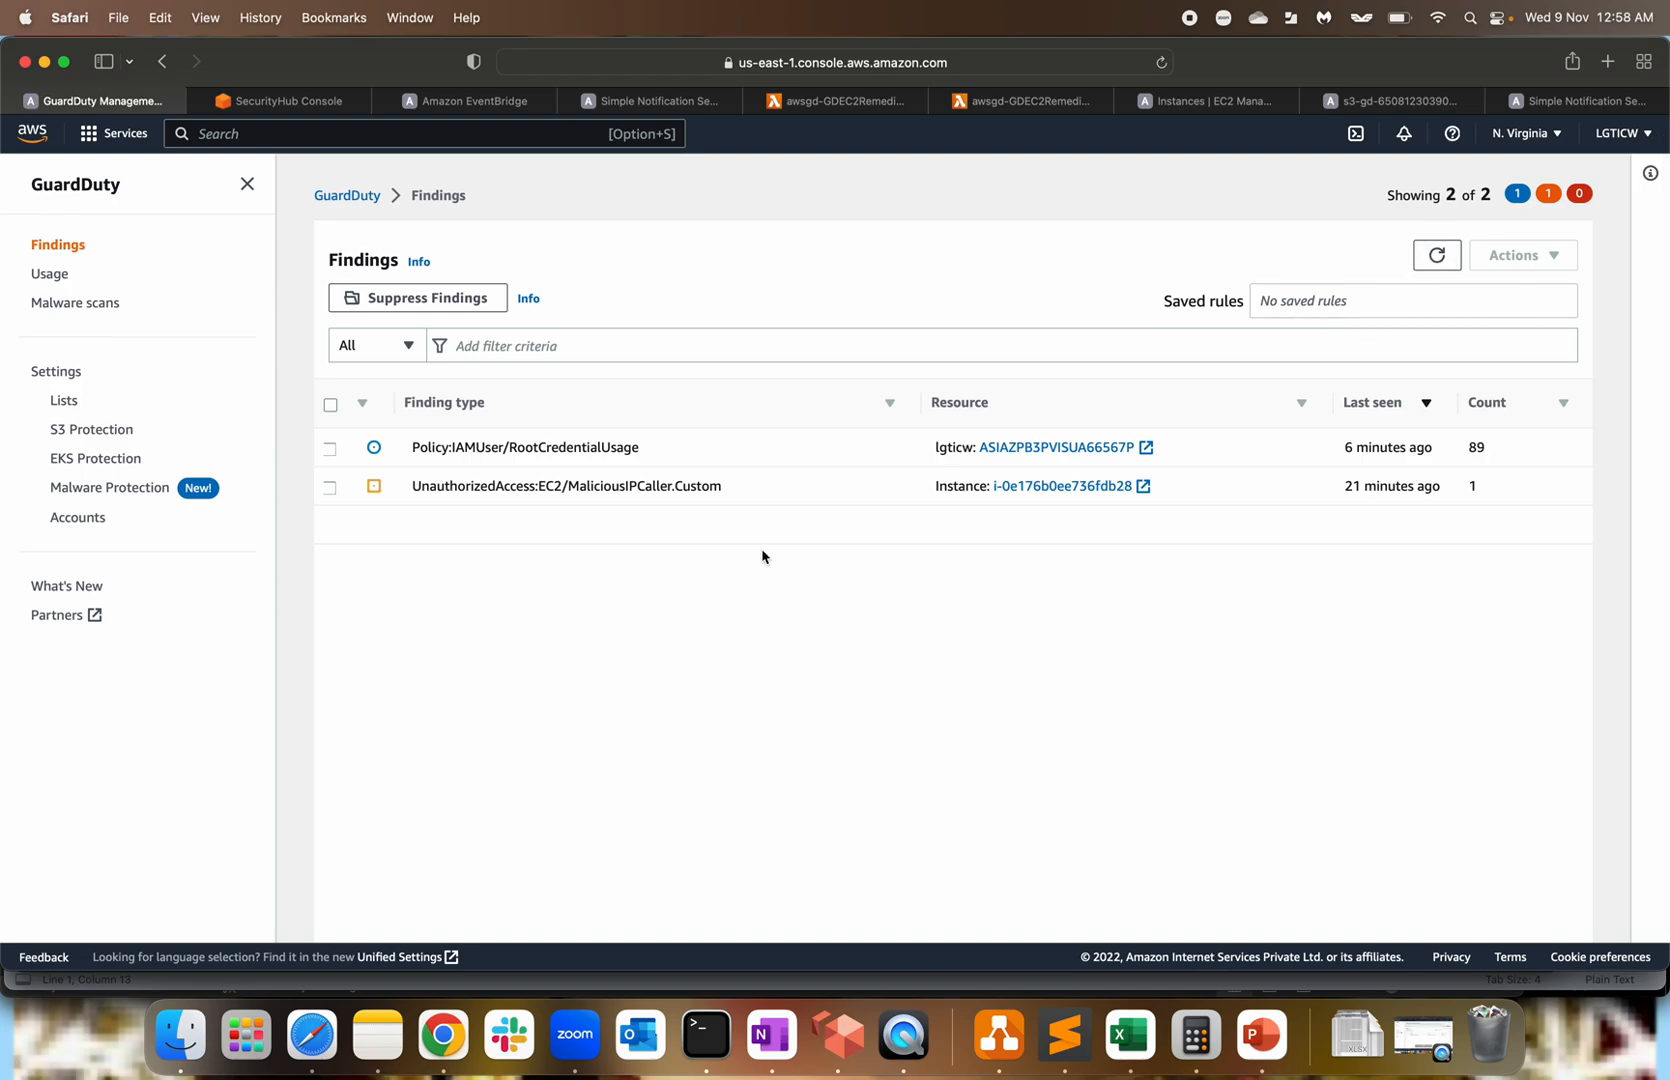
scroll(606, 497, down, 1)
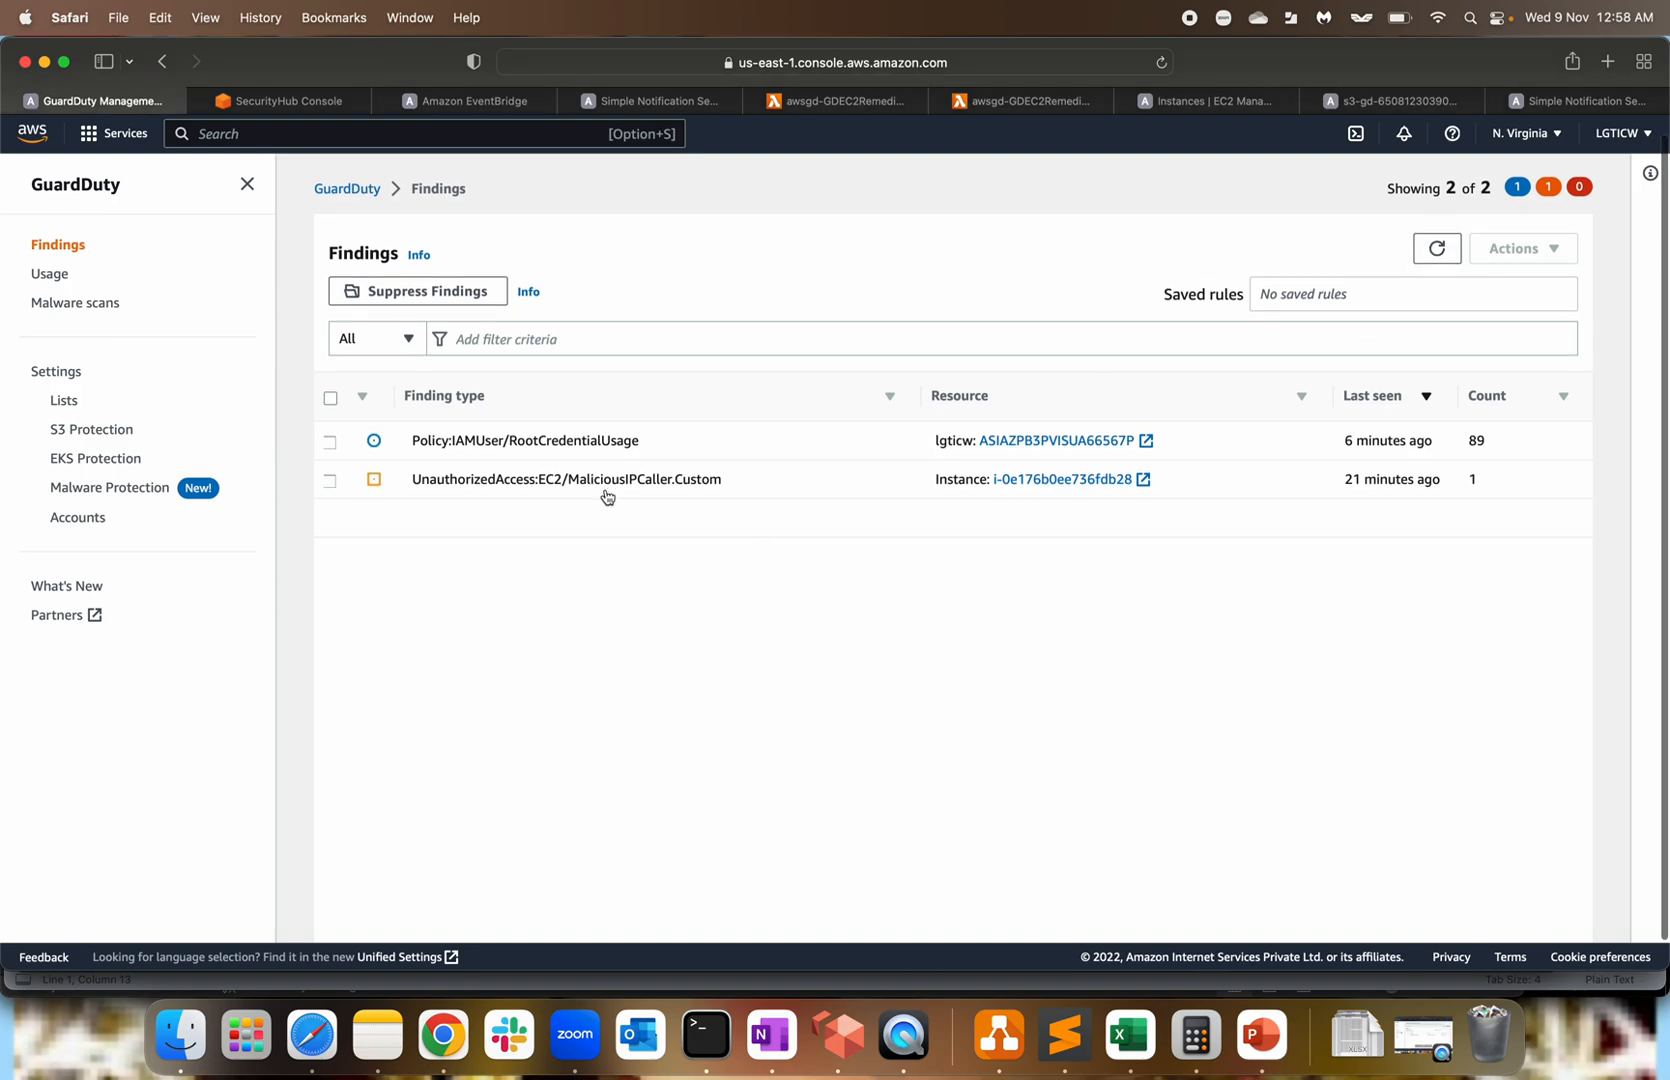
click(331, 481)
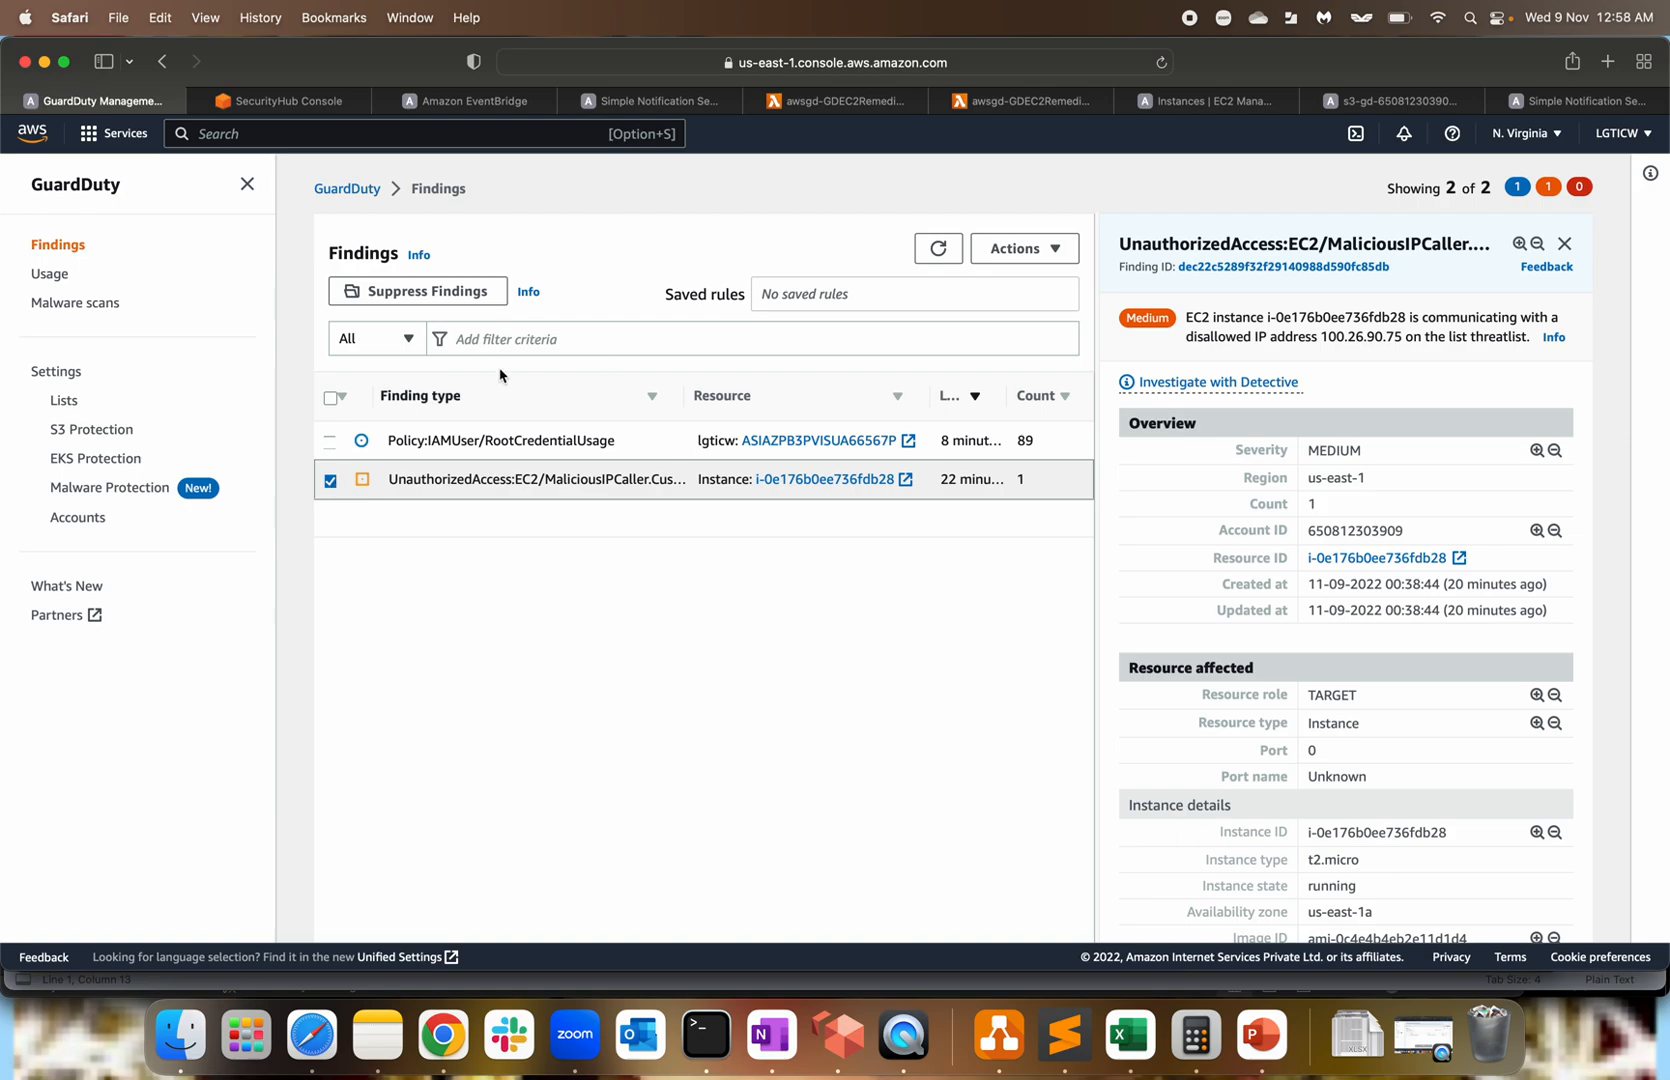
click(403, 338)
click(375, 391)
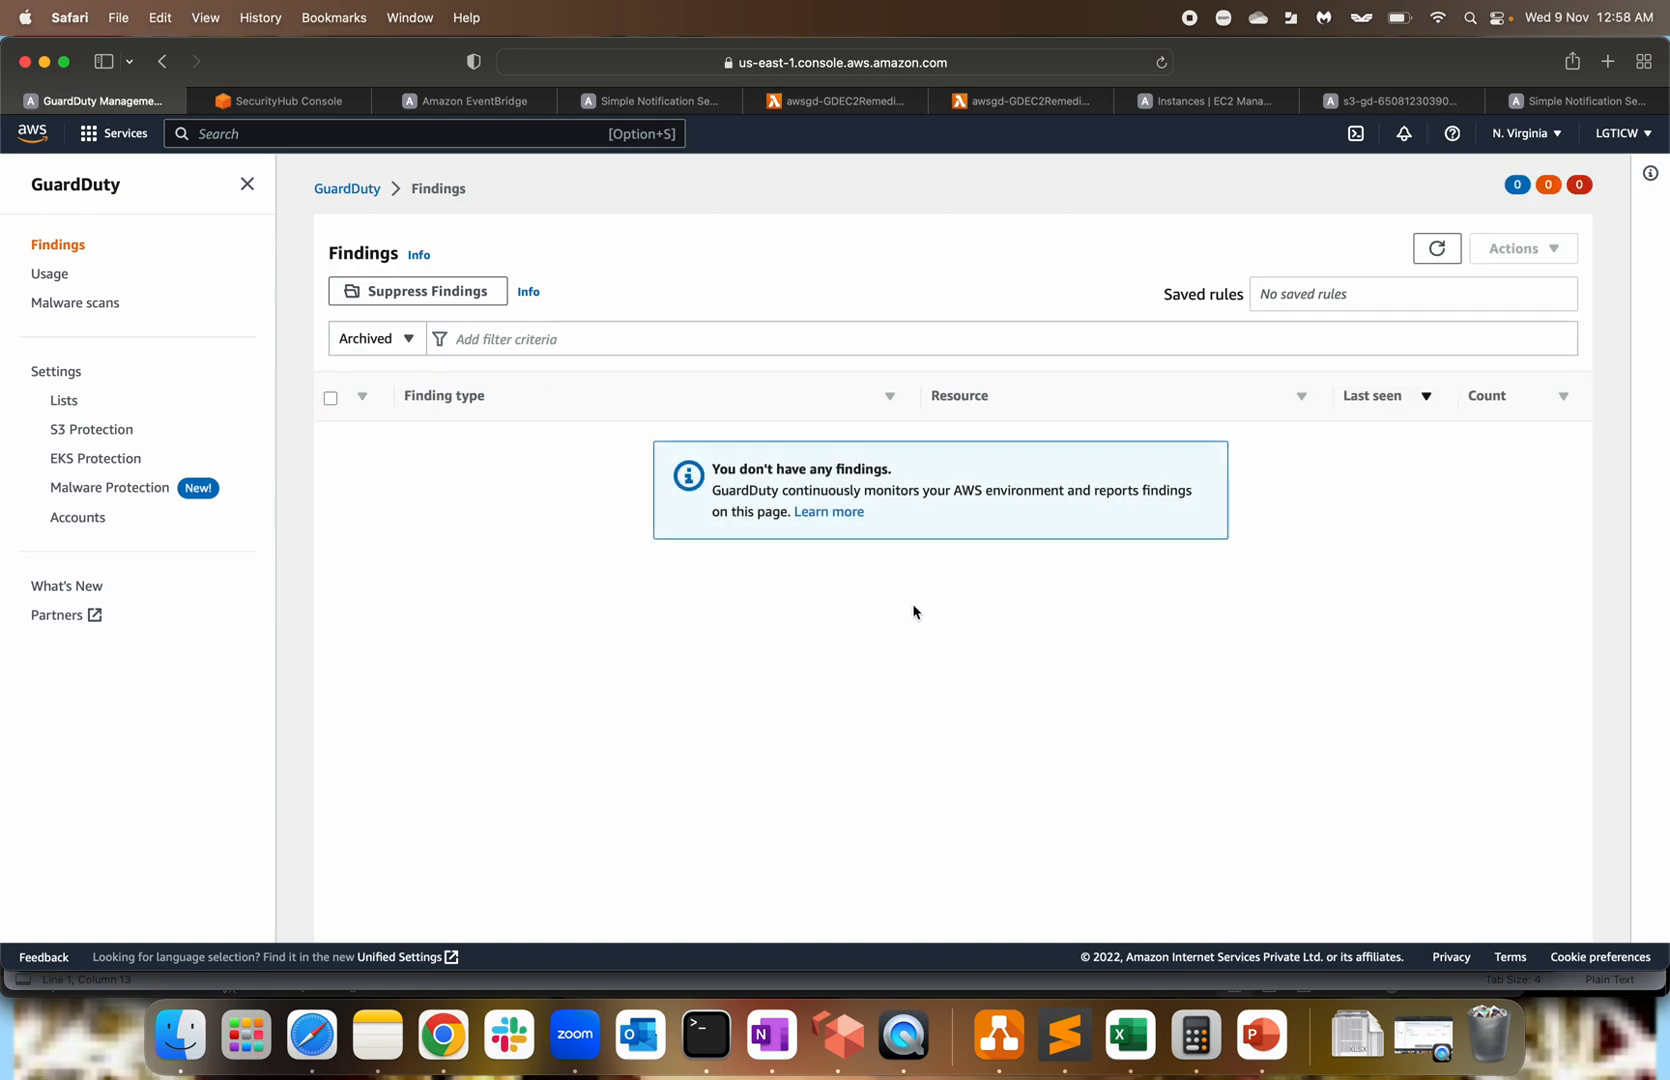
click(1436, 249)
Look through the active new and notified findings in Security Hub.
click(265, 106)
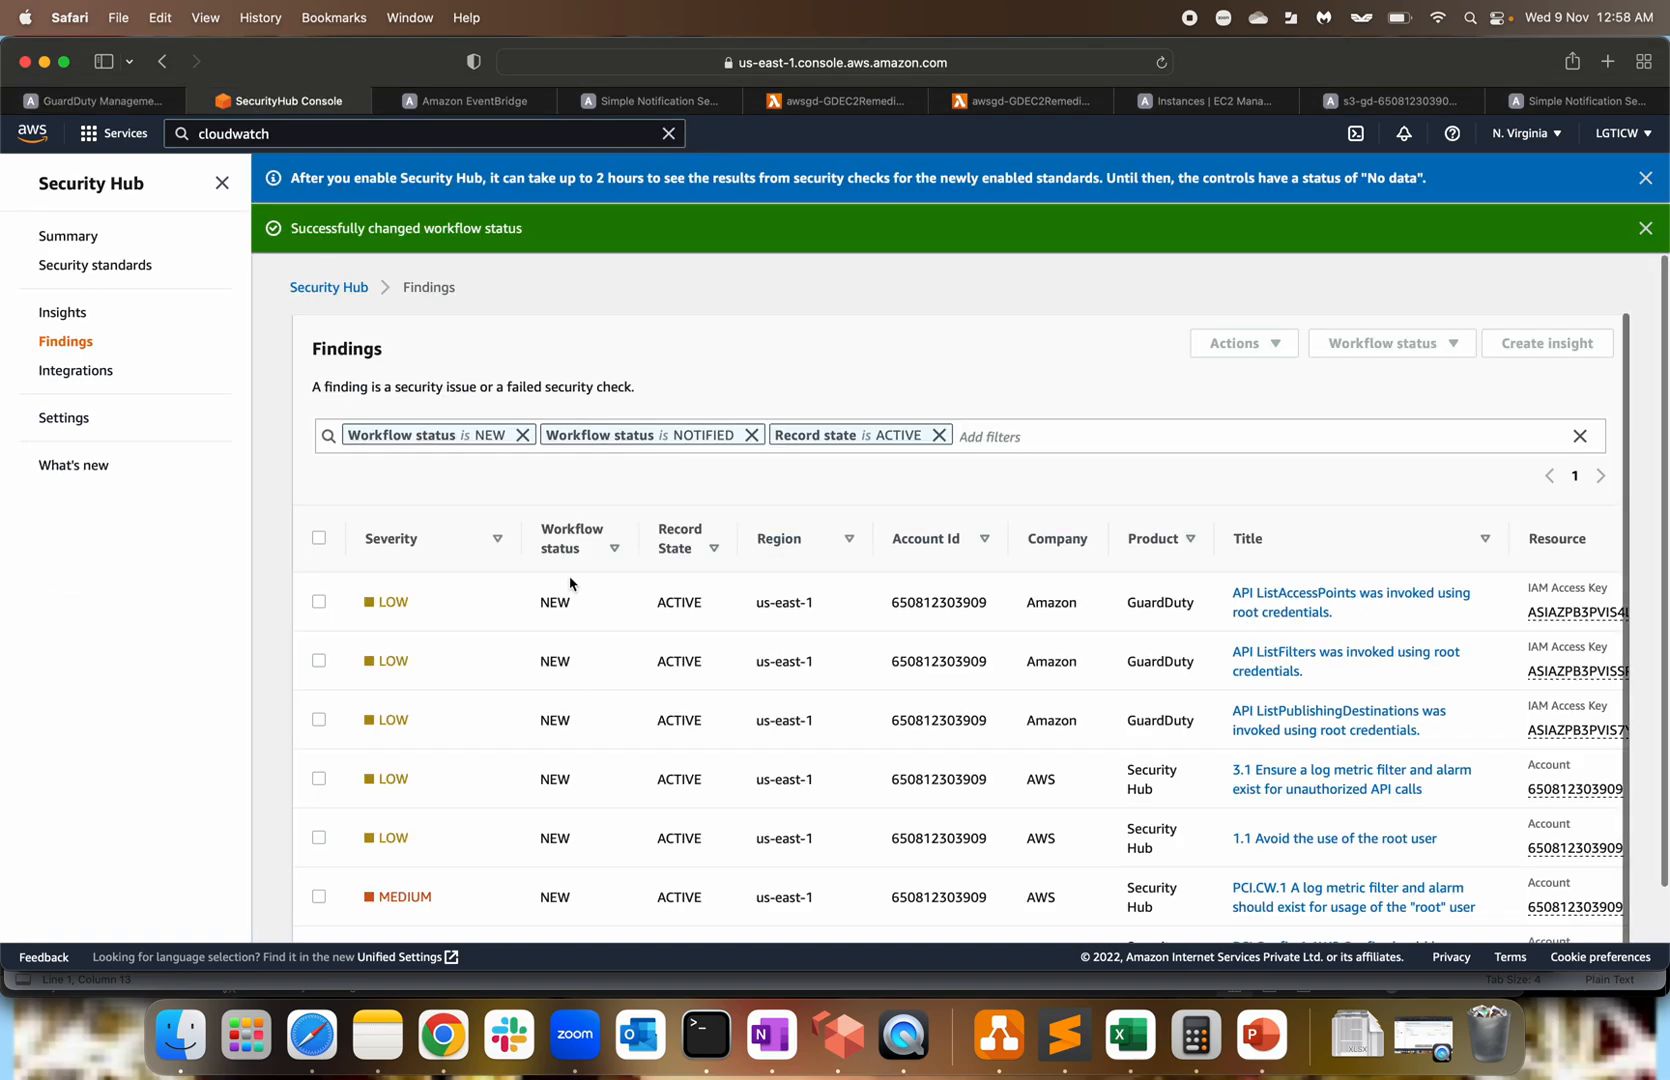
scroll(1182, 655, down, 3)
scroll(954, 703, up, 2)
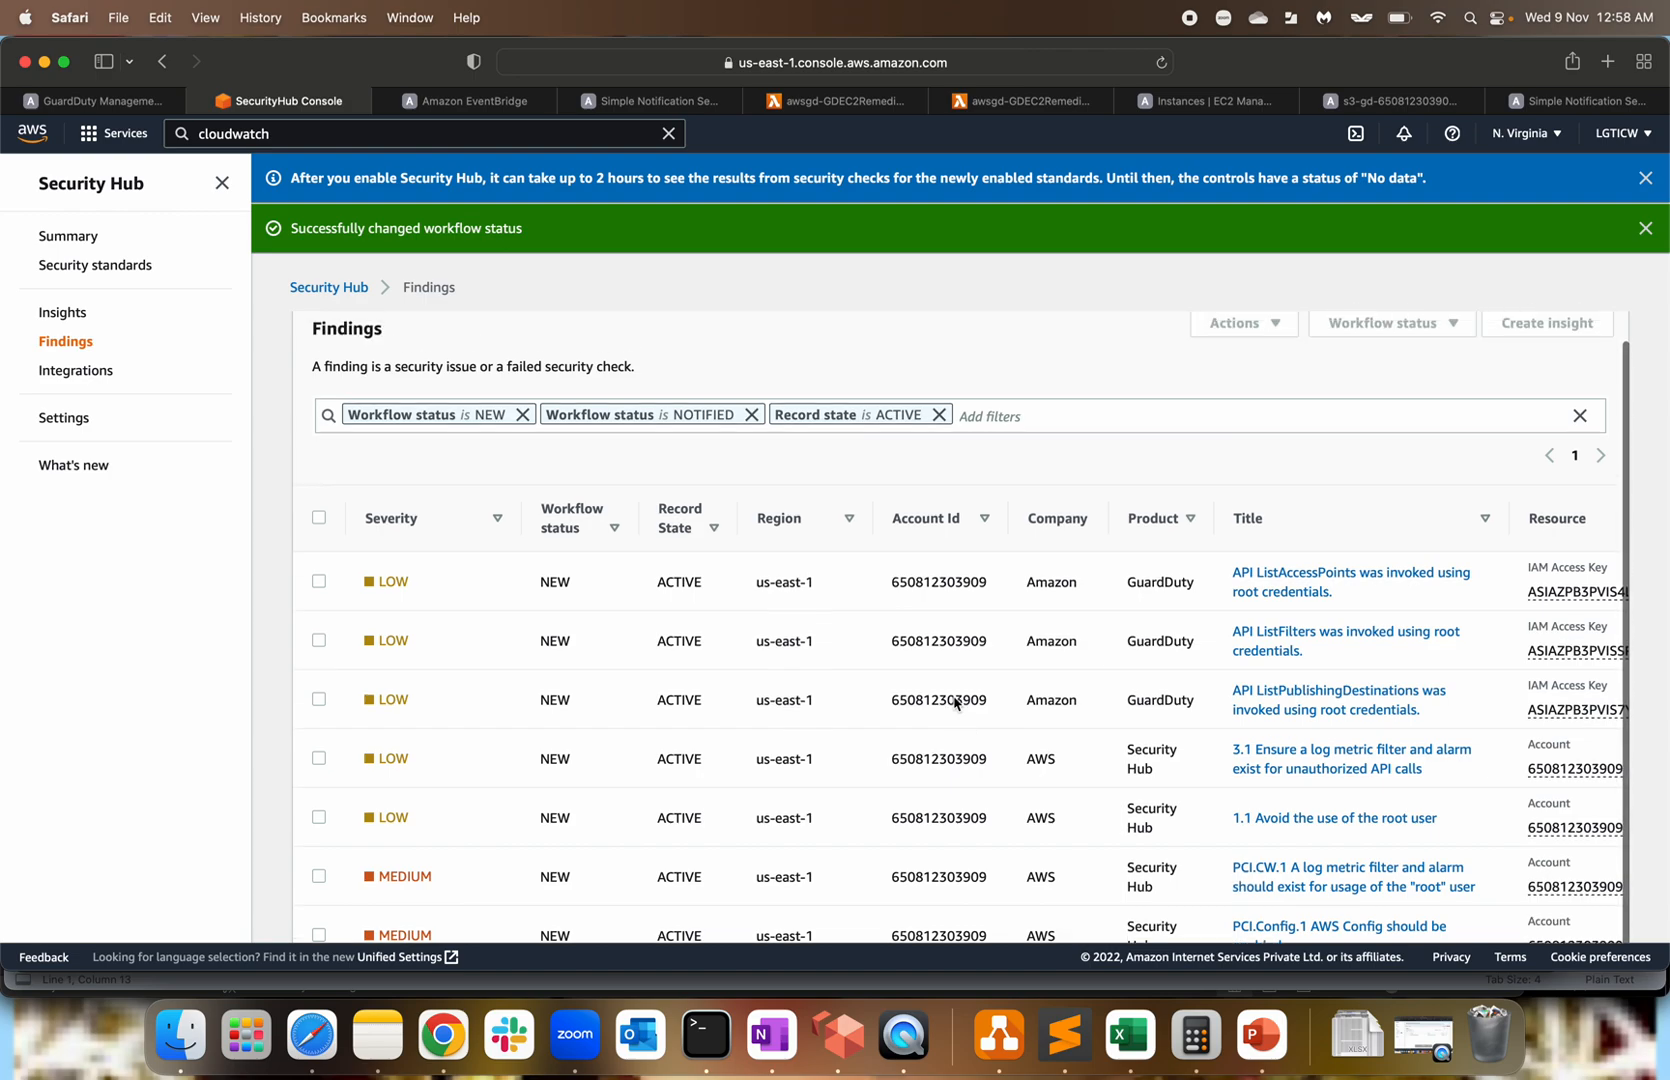
scroll(954, 703, up, 2)
Check the GuardDuty findings list and the test2 instance's name and public IP in the EC2 instances list.
click(105, 102)
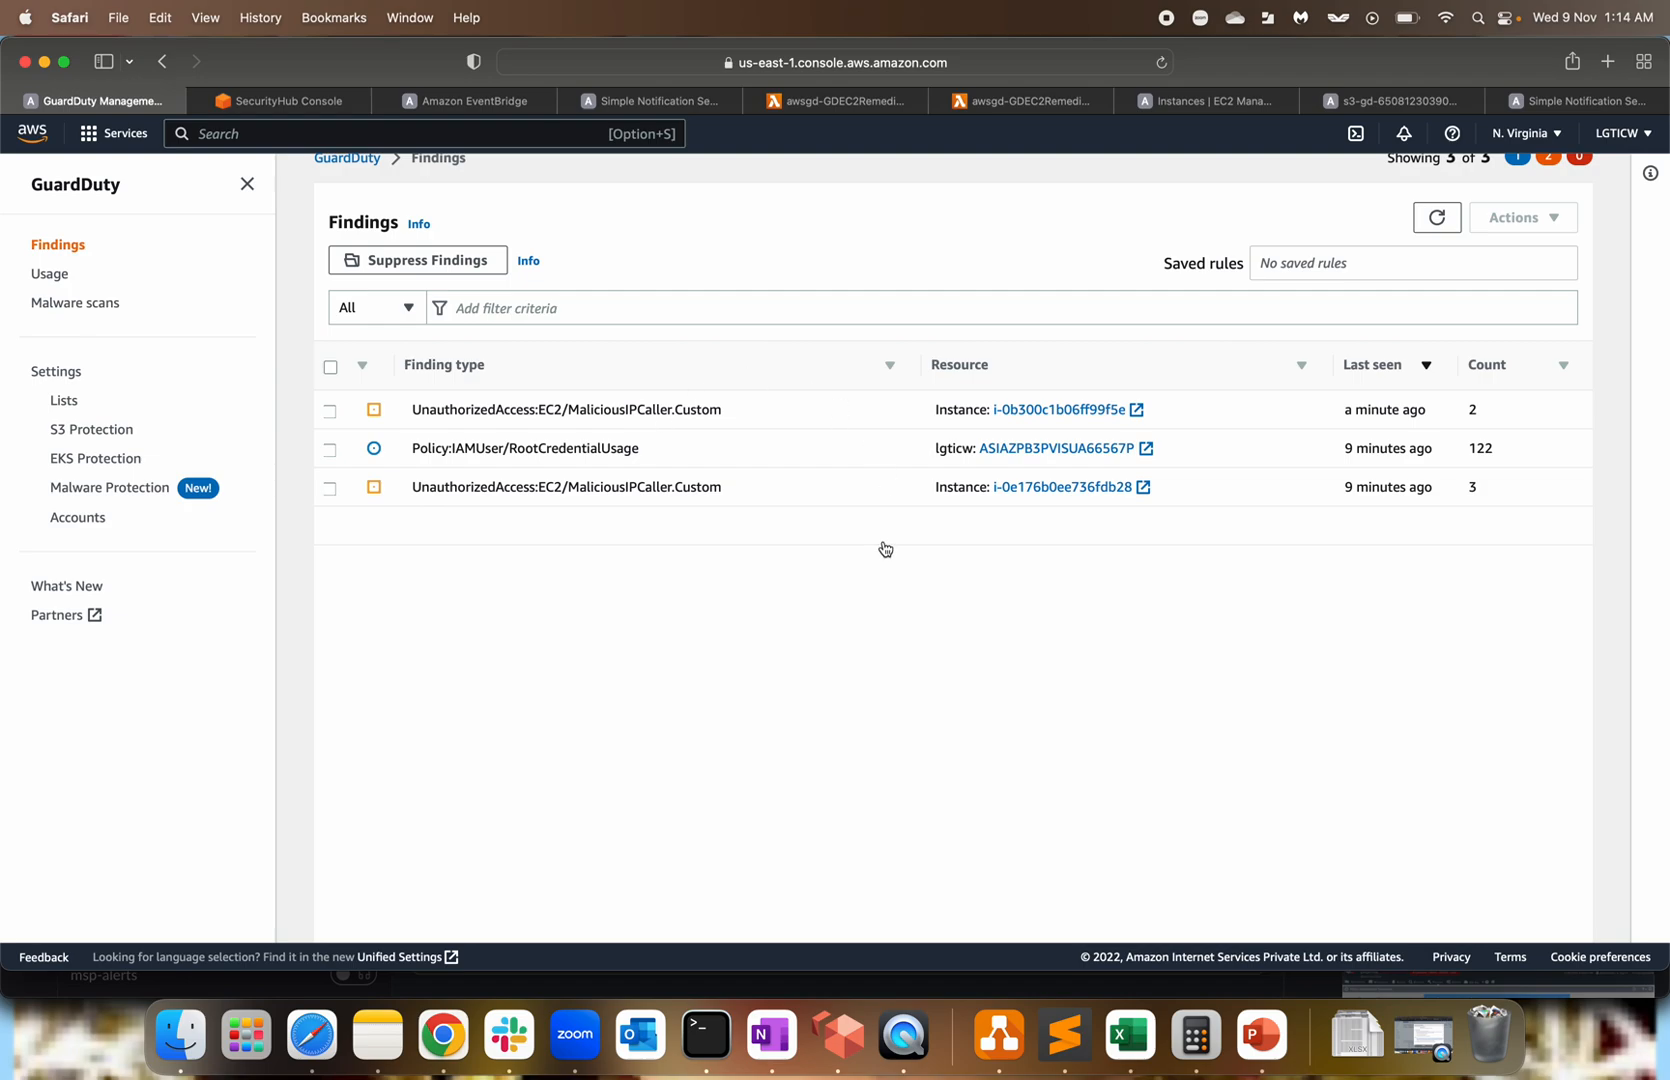
click(1208, 100)
double_click(300, 326)
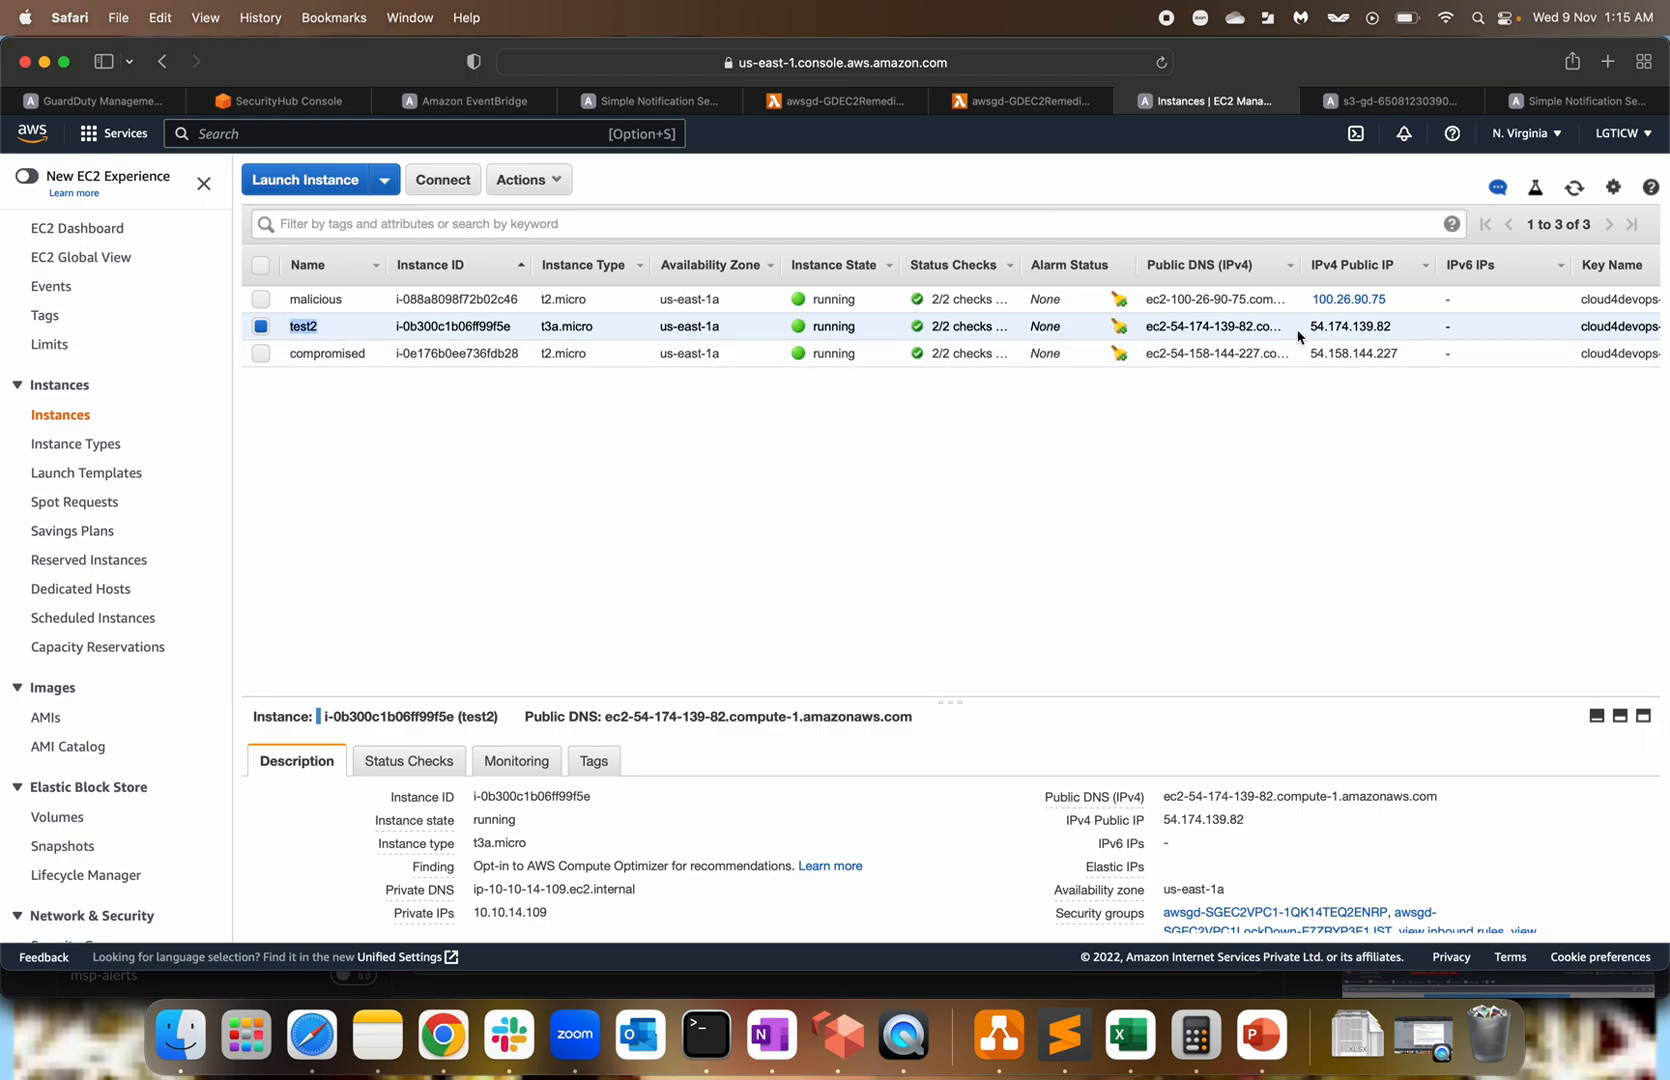
drag(1310, 326, 1405, 330)
Open the GuardDuty MaliciousIPCaller.Custom finding for the test2 instance and examine its disallowed IP description, instance details and public IP.
click(86, 103)
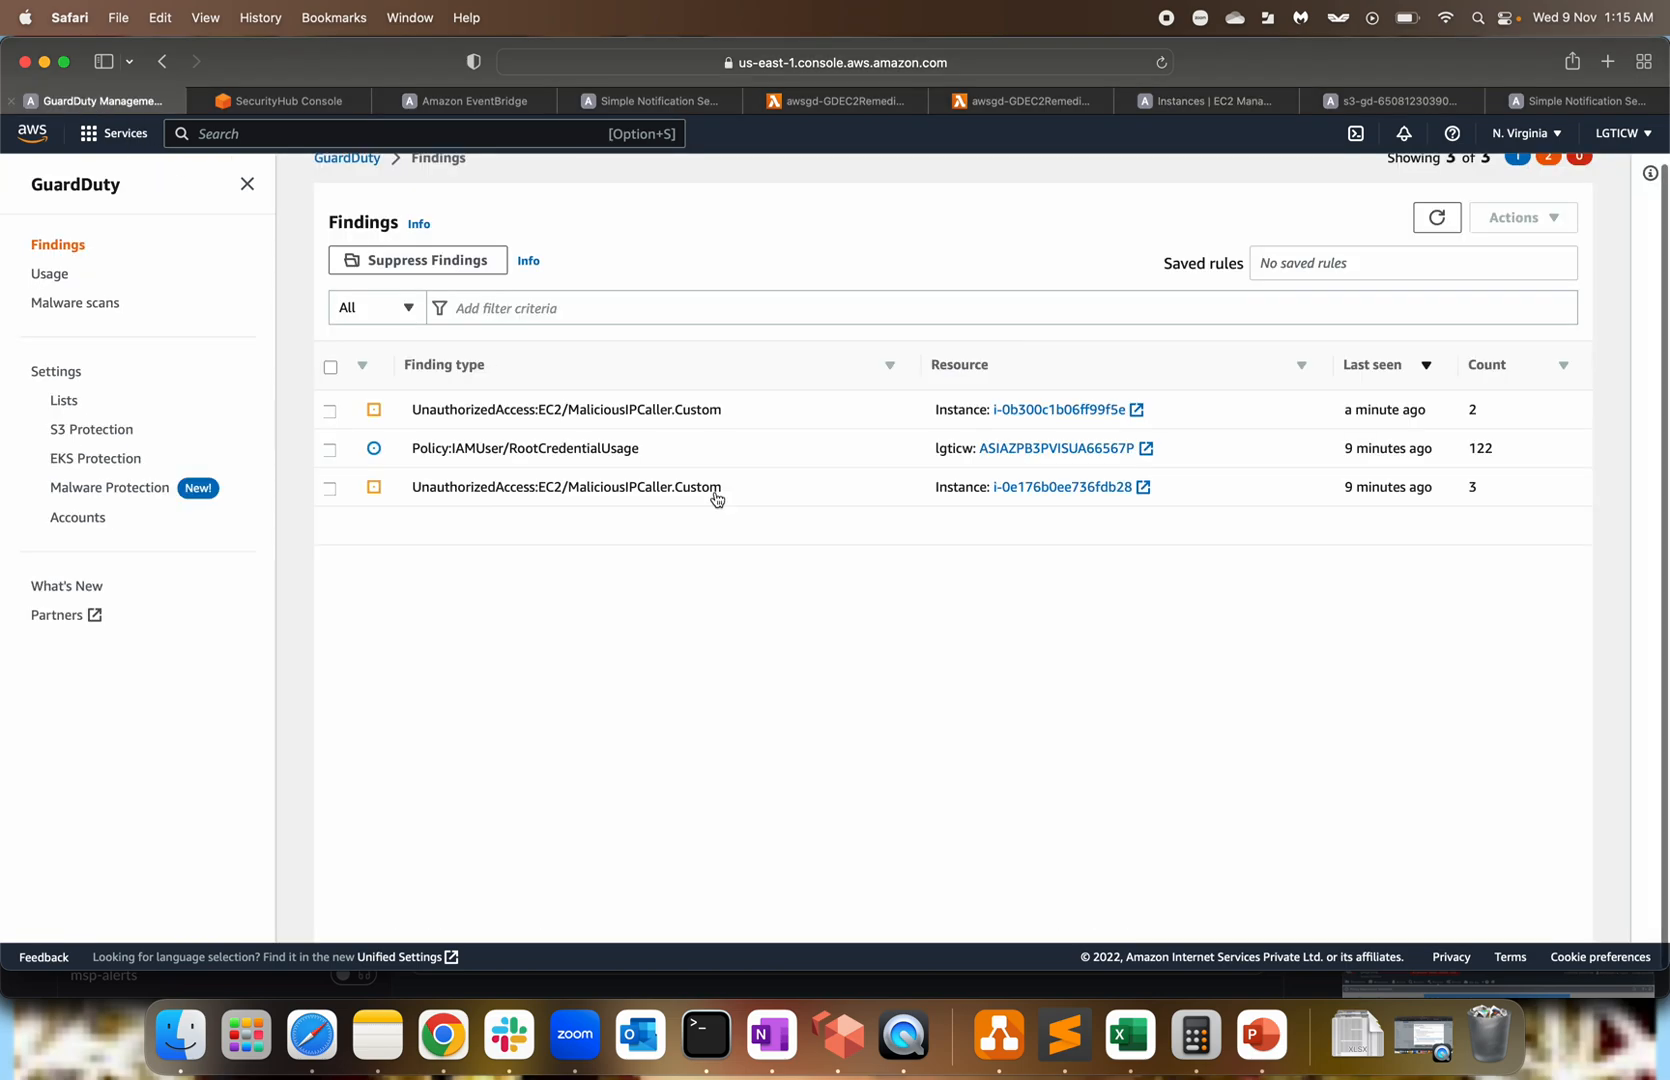
click(558, 410)
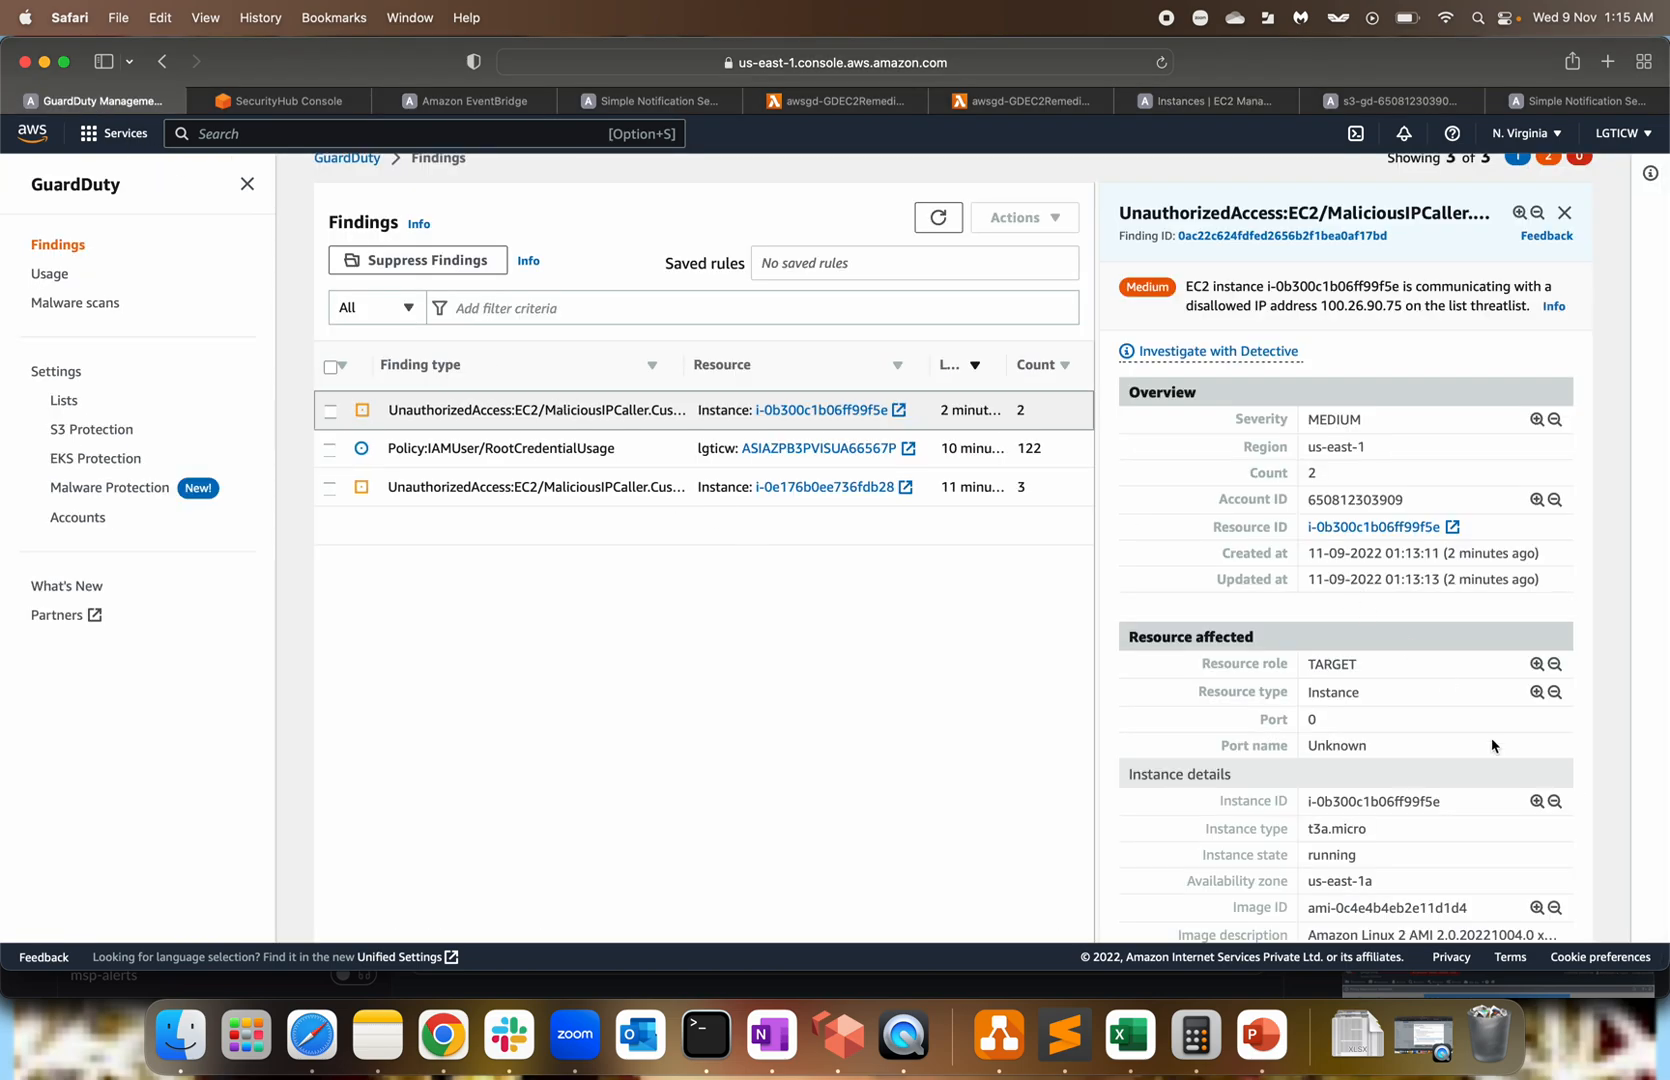
scroll(1491, 737, down, 5)
scroll(1490, 743, up, 5)
drag(1283, 288, 1405, 288)
double_click(1399, 307)
scroll(1437, 728, down, 5)
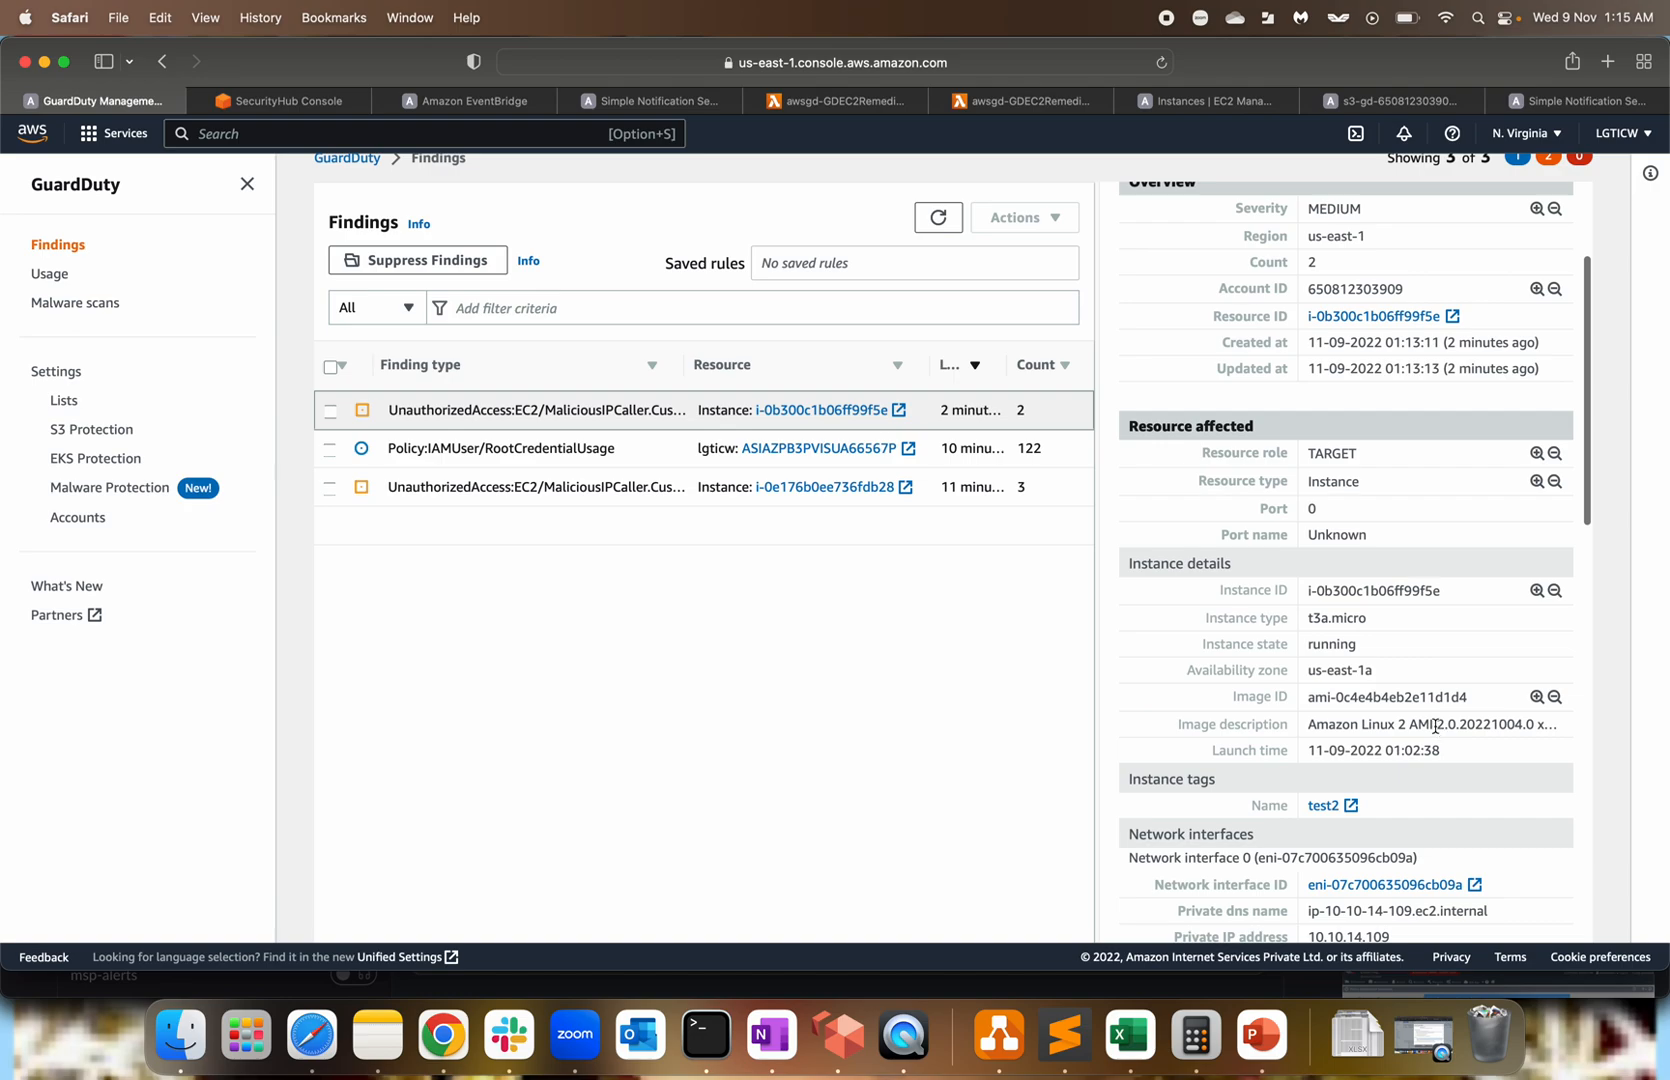
scroll(1435, 726, down, 3)
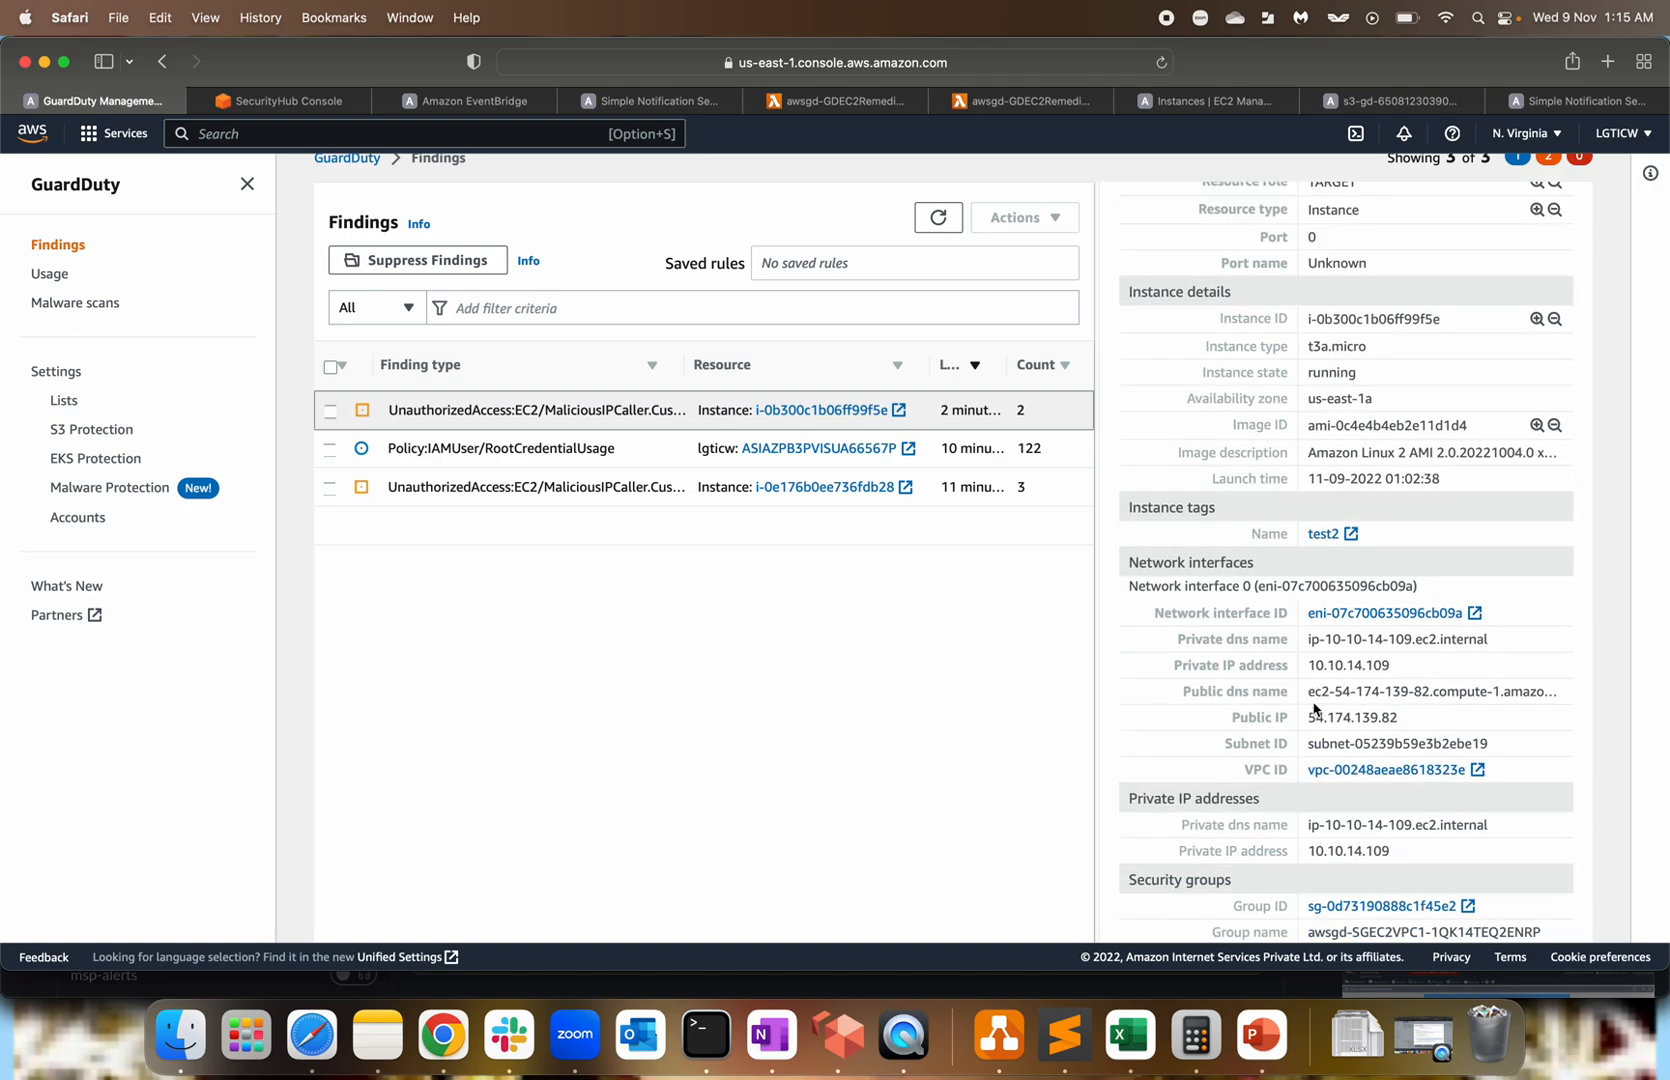
mouse_move(1312, 721)
mouse_down()
mouse_move(1415, 718)
mouse_move(1329, 717)
mouse_up()
click(1358, 720)
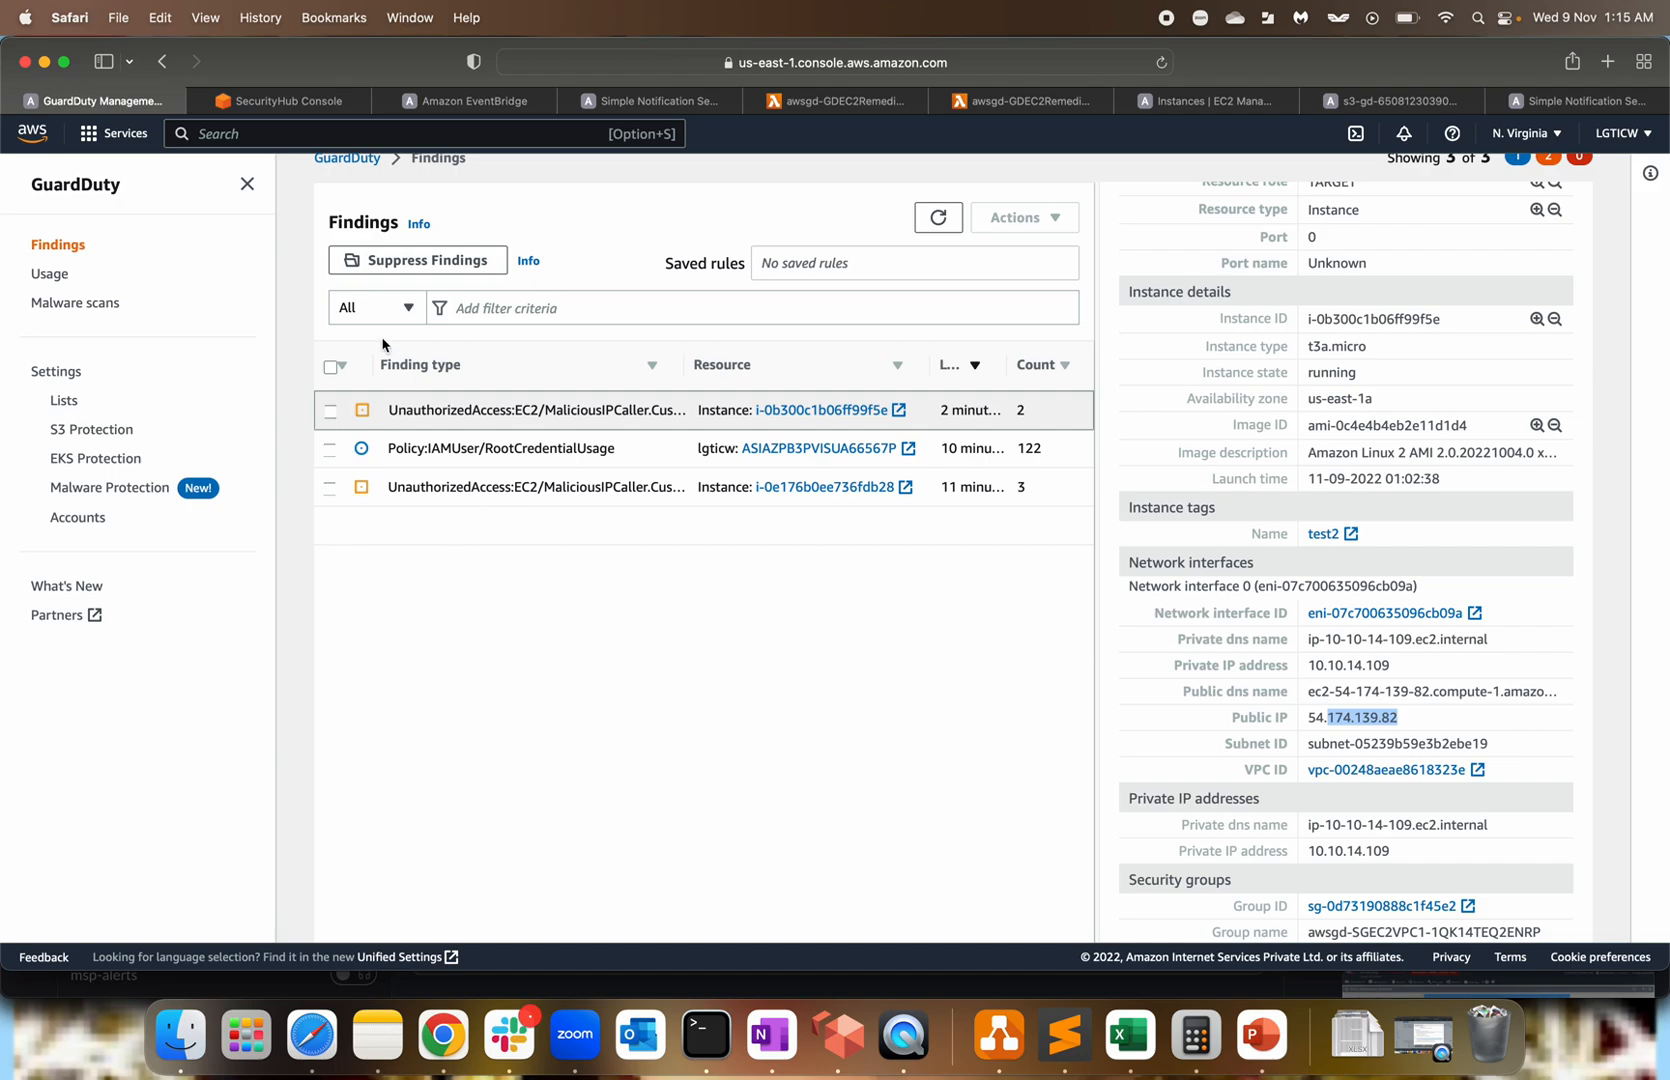
Reload the Security Hub findings through the summary page and look through their titles, resources and compliance statuses.
click(270, 104)
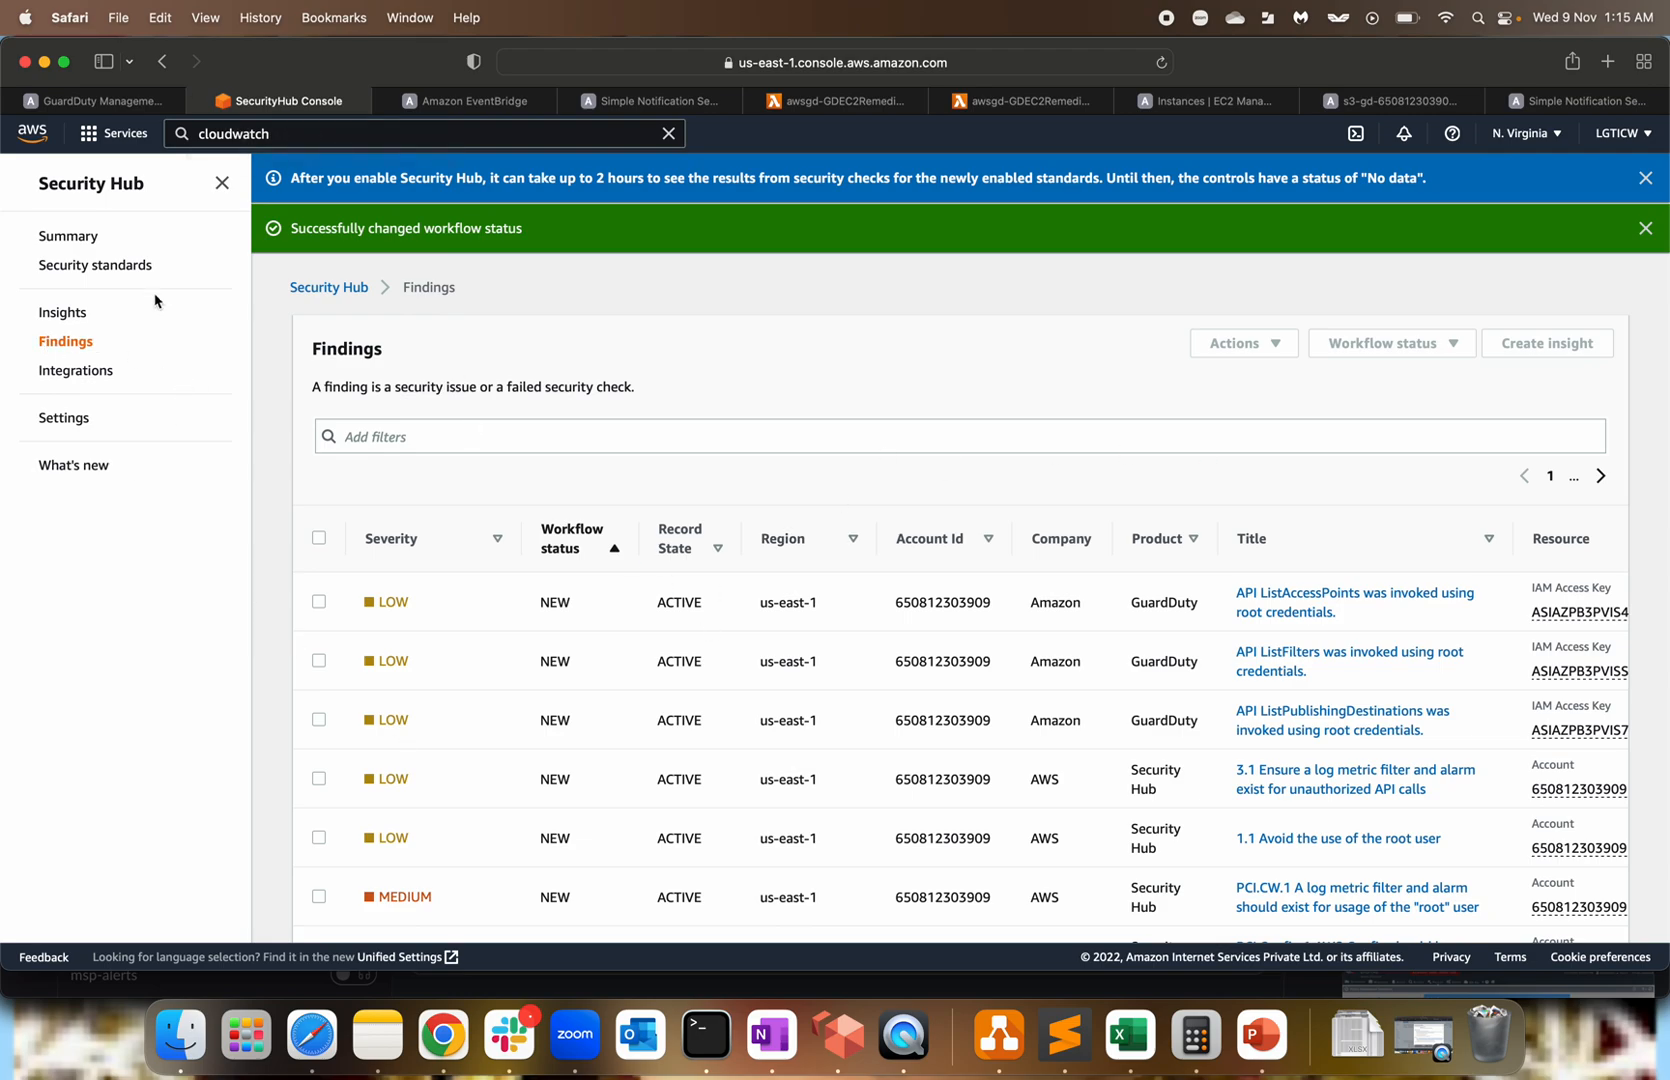
click(68, 236)
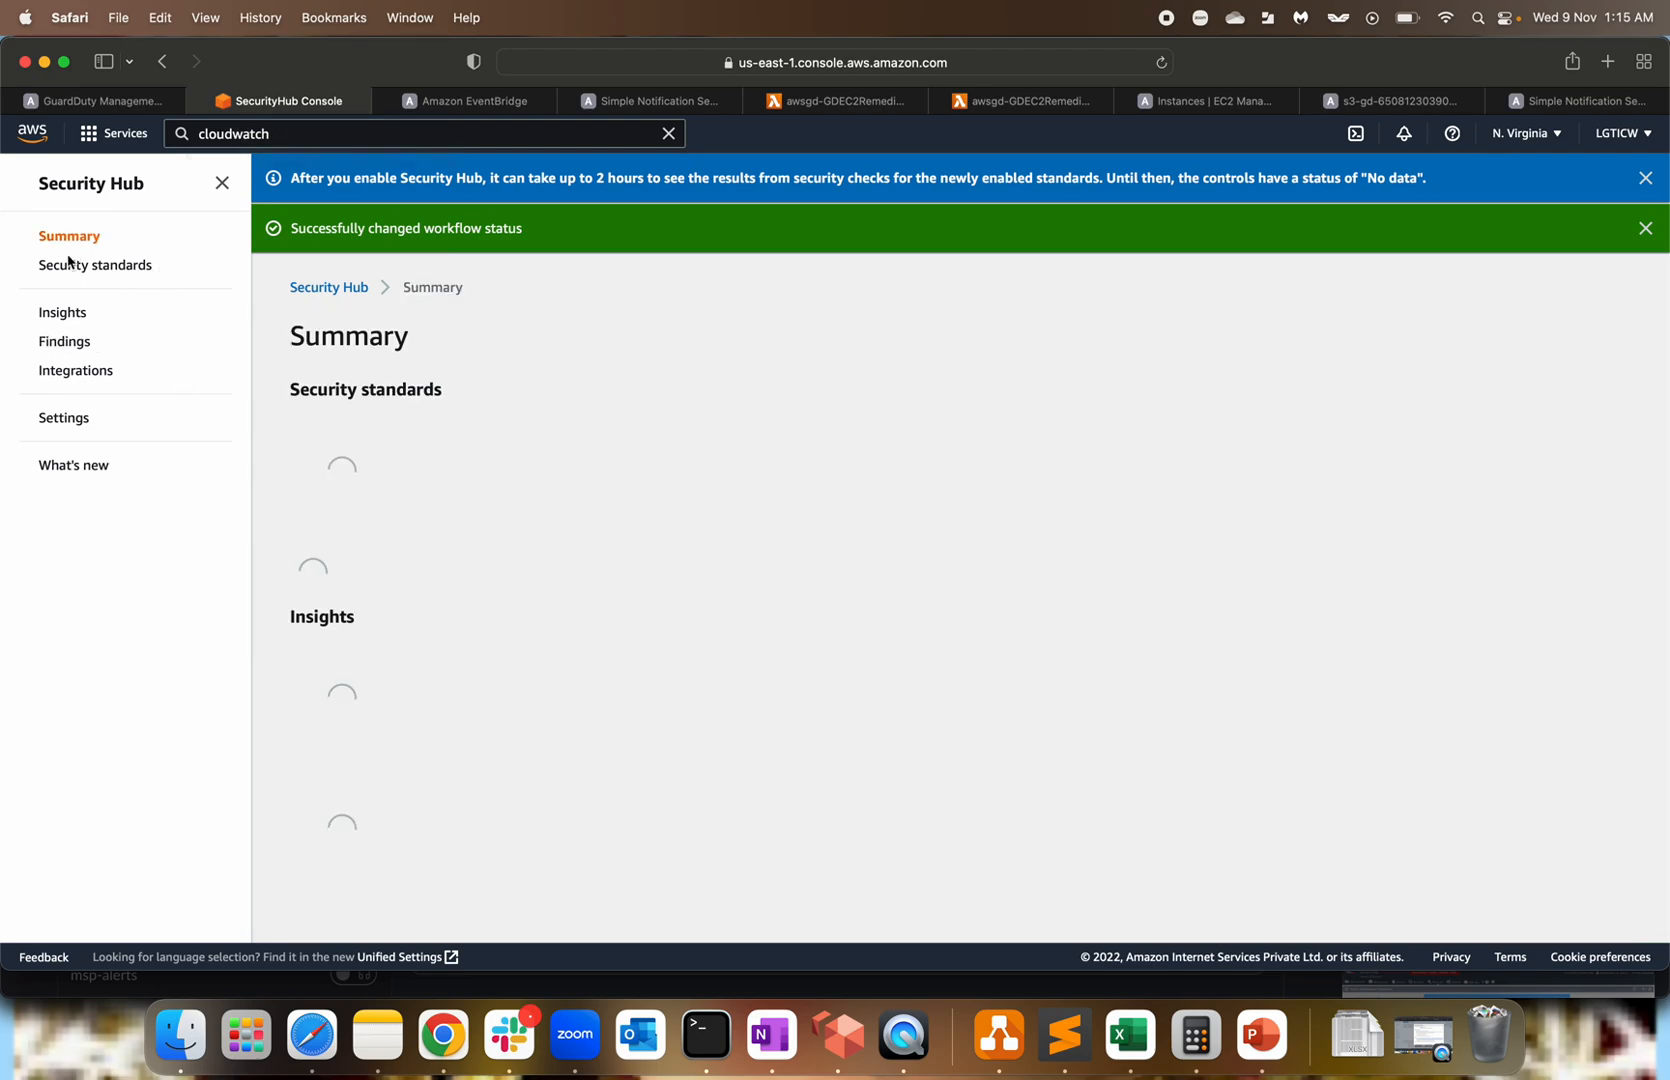
click(66, 342)
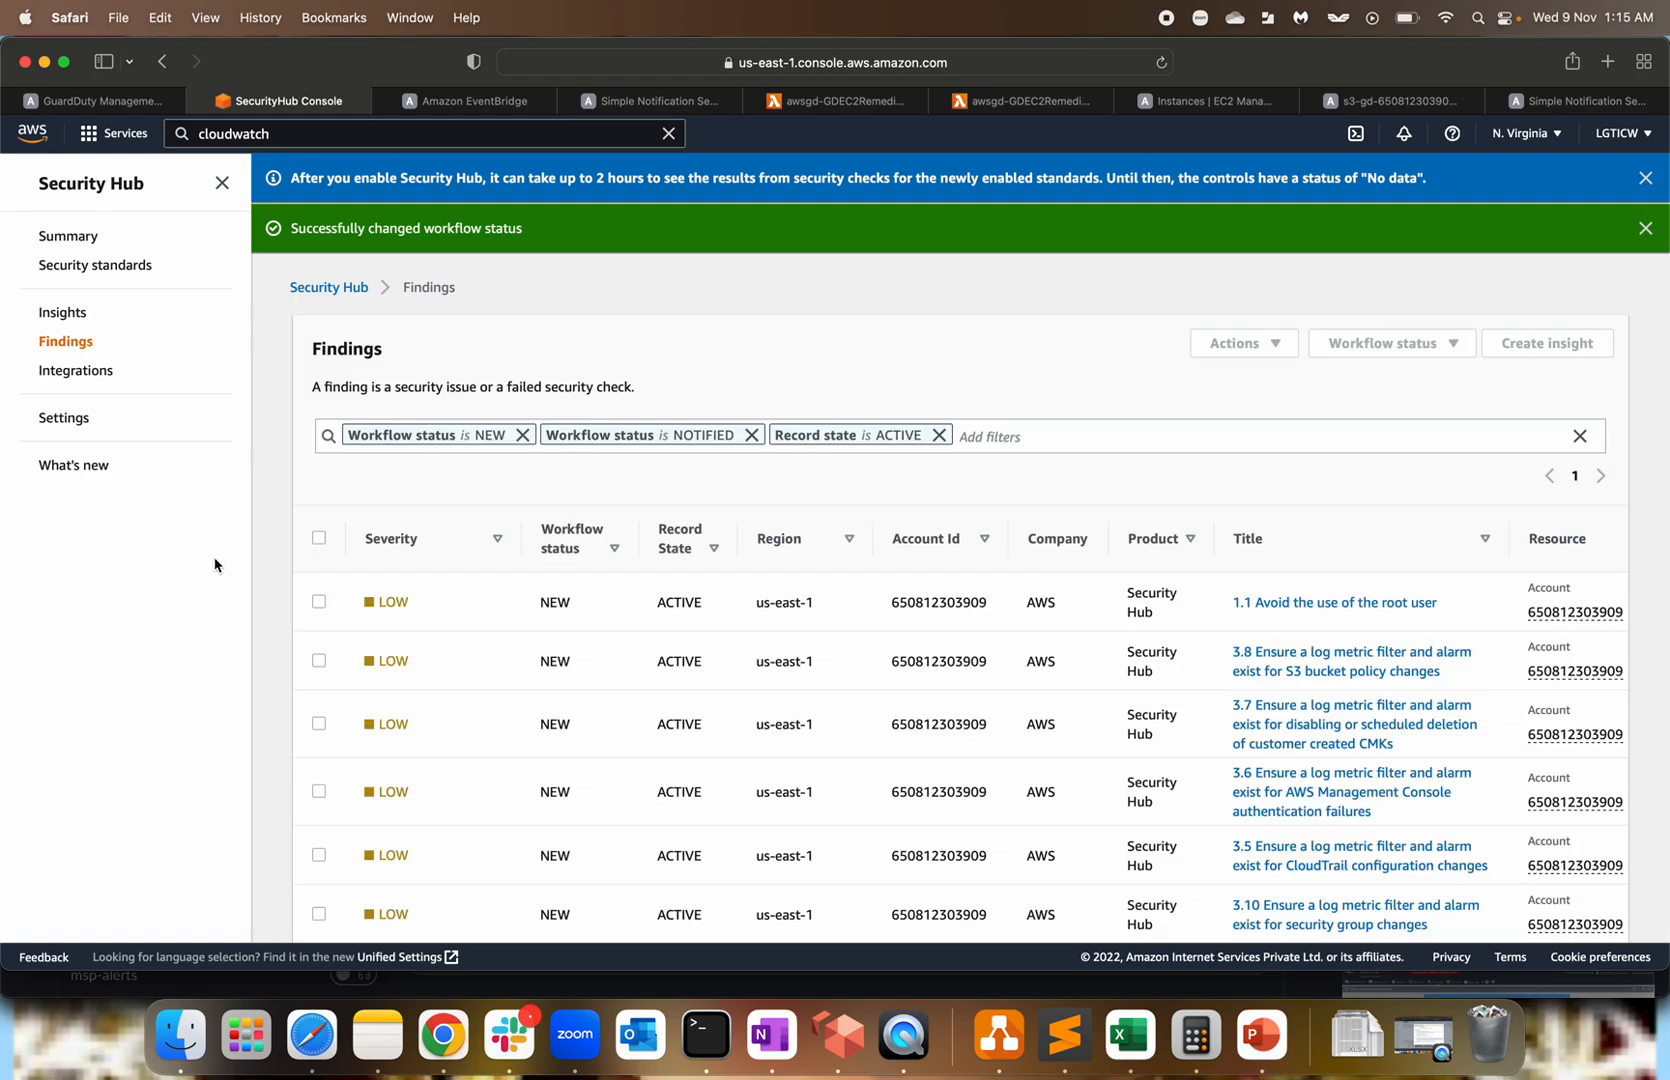
scroll(1092, 675, right, 5)
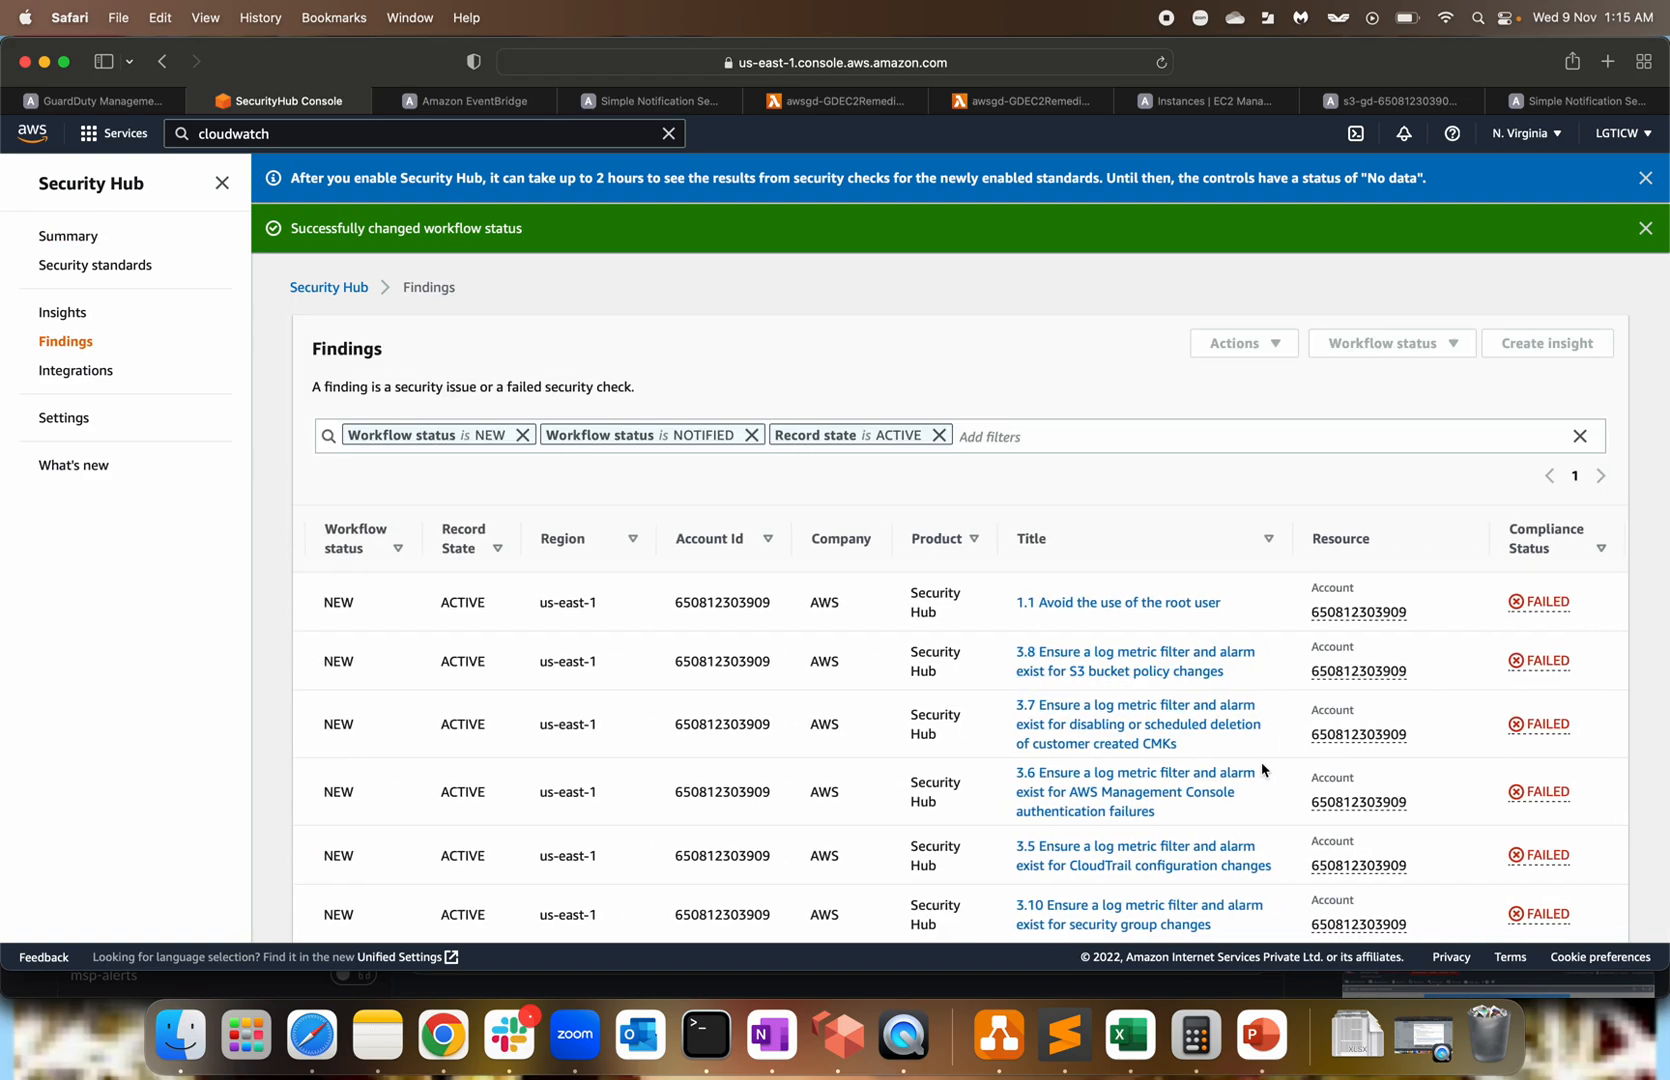
scroll(1262, 770, down, 3)
scroll(1372, 830, down, 4)
scroll(1372, 828, up, 2)
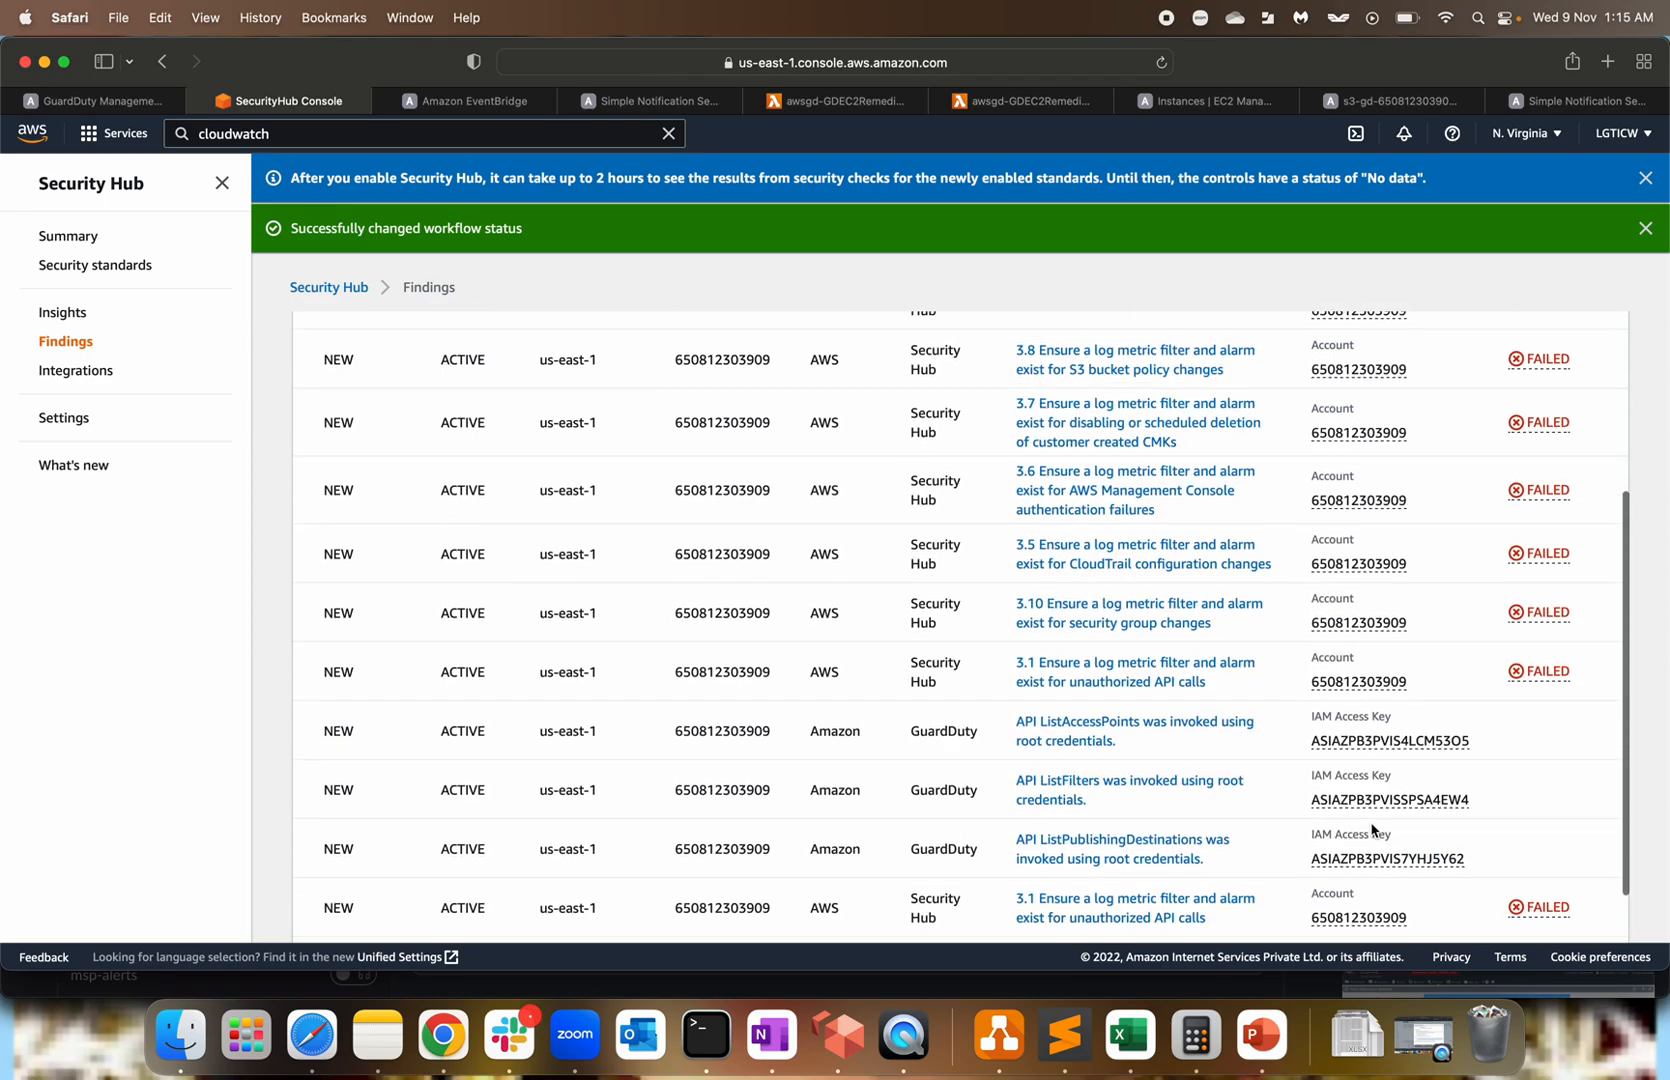
scroll(1372, 830, up, 5)
scroll(945, 720, left, 5)
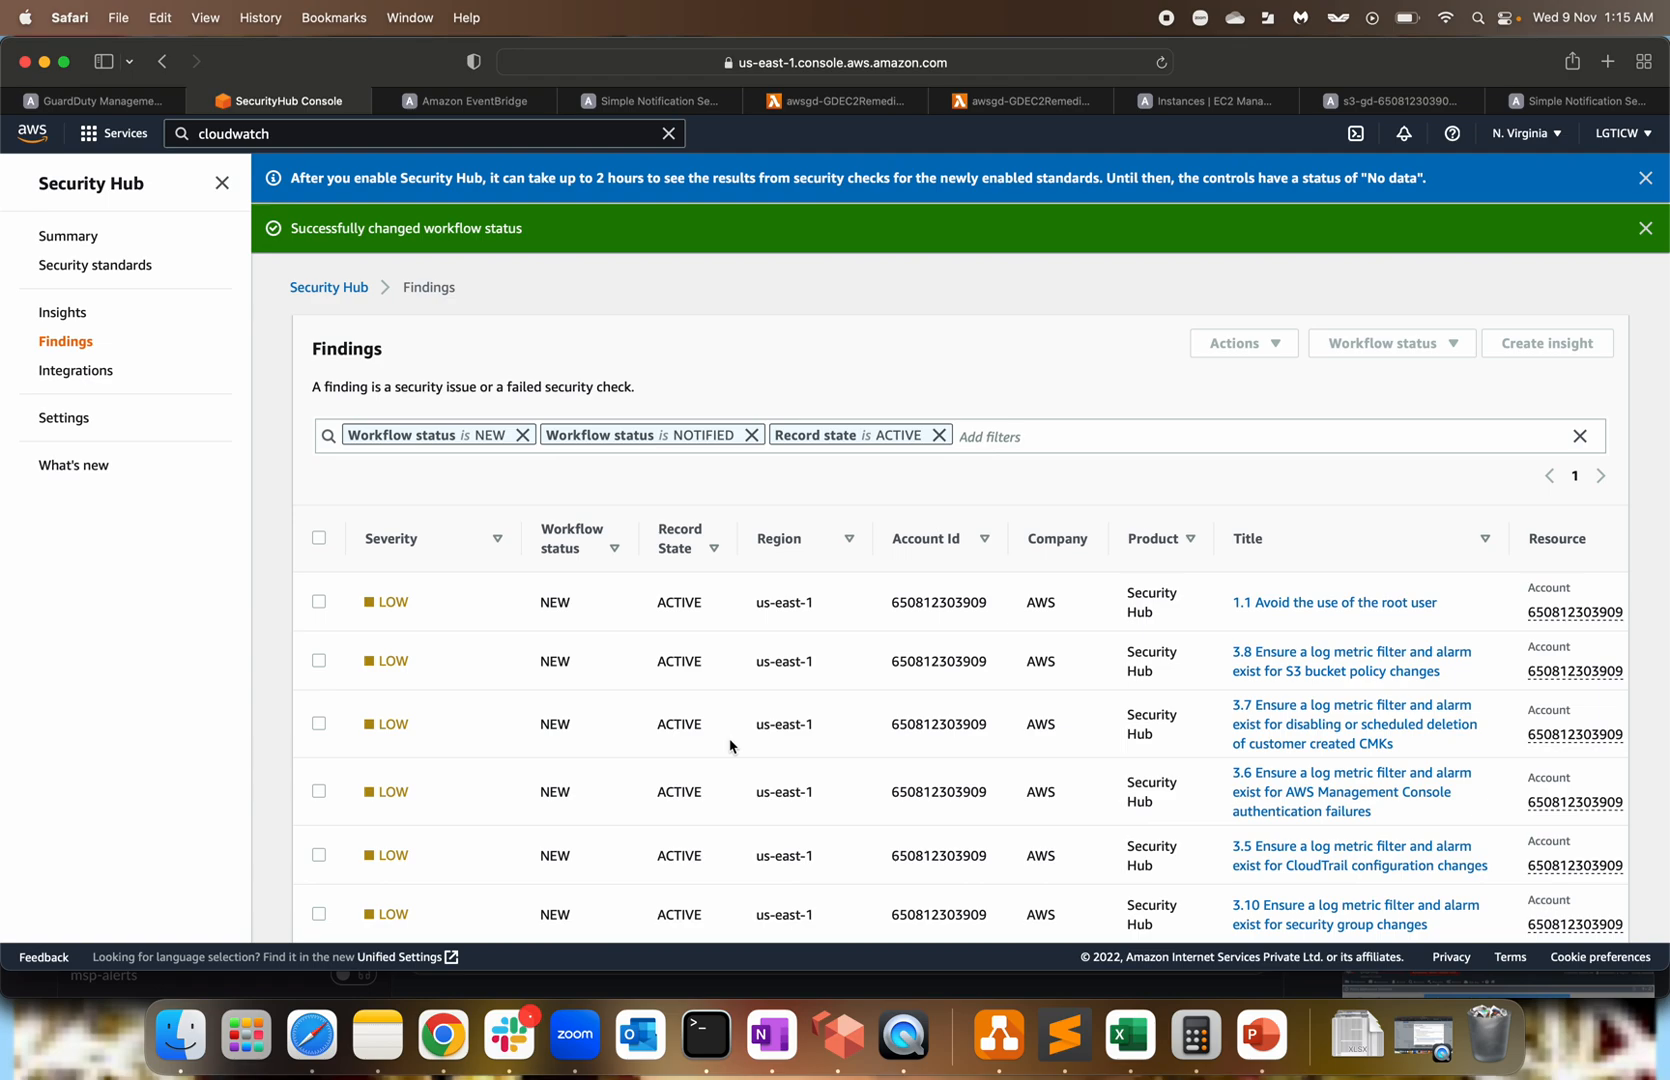
Select the "1.1 Avoid the use of the root user" finding to view its available actions, and switch to the remediation architecture slide in PowerPoint.
click(319, 601)
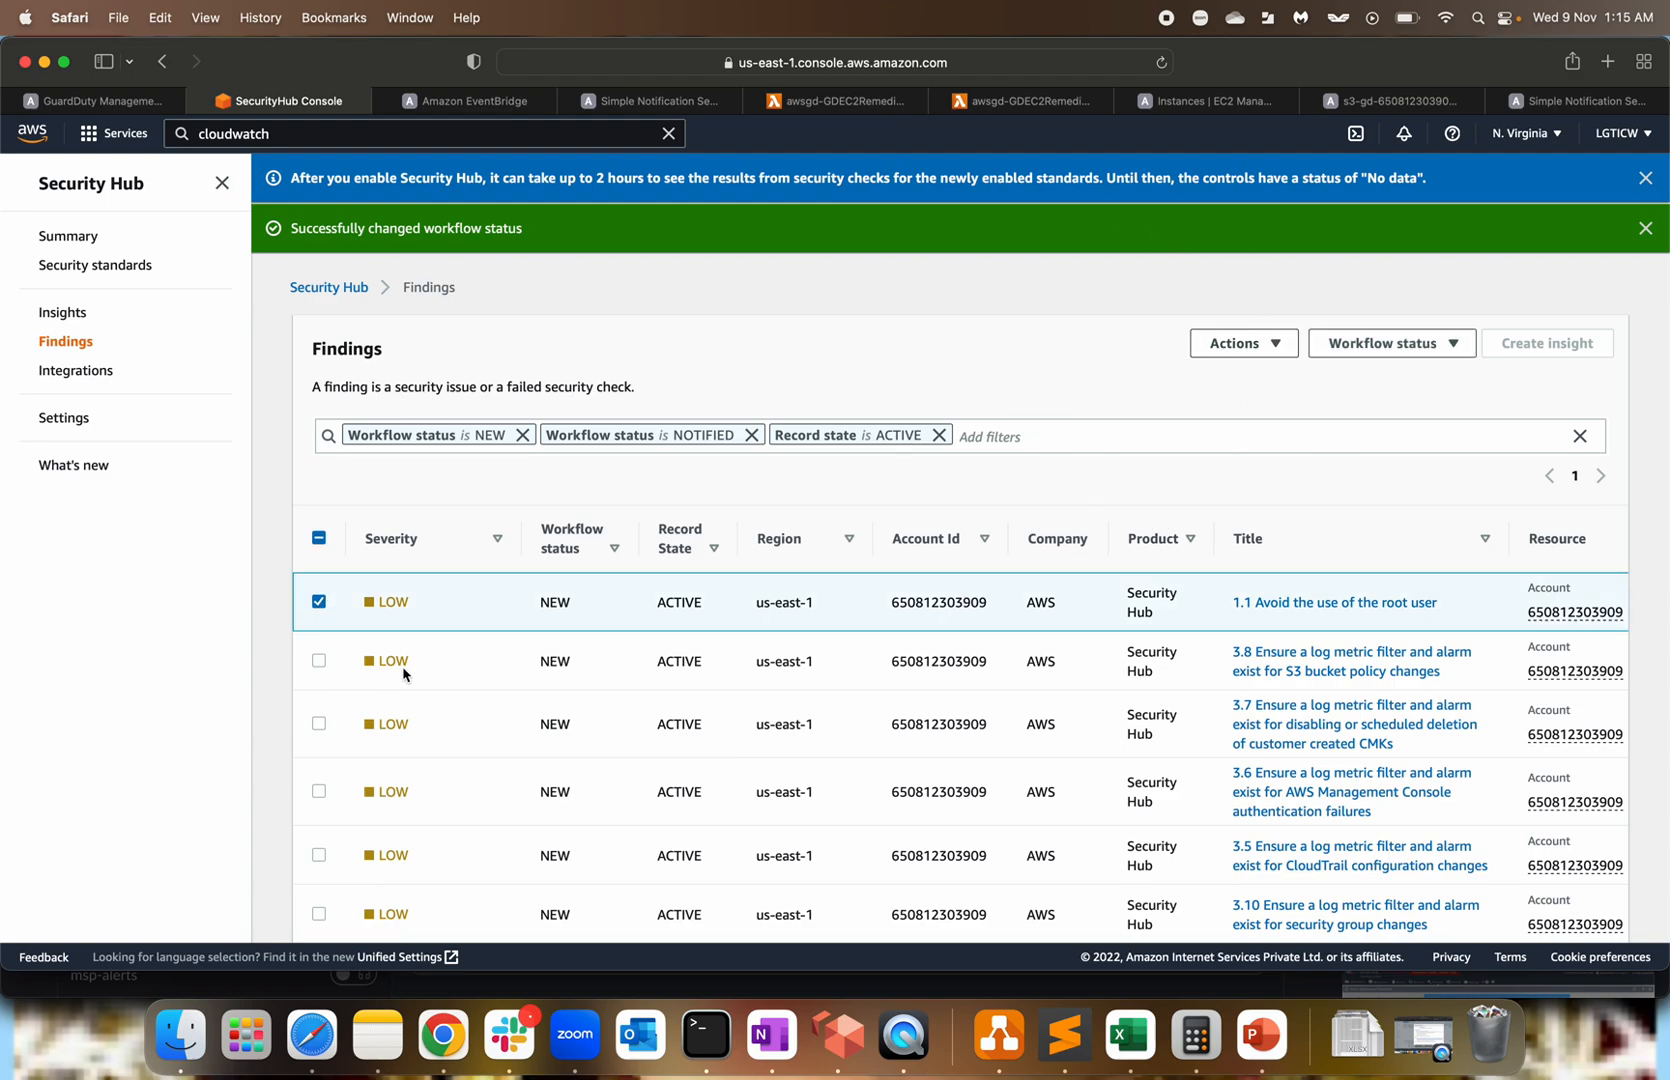
click(1240, 343)
click(892, 287)
click(1266, 1040)
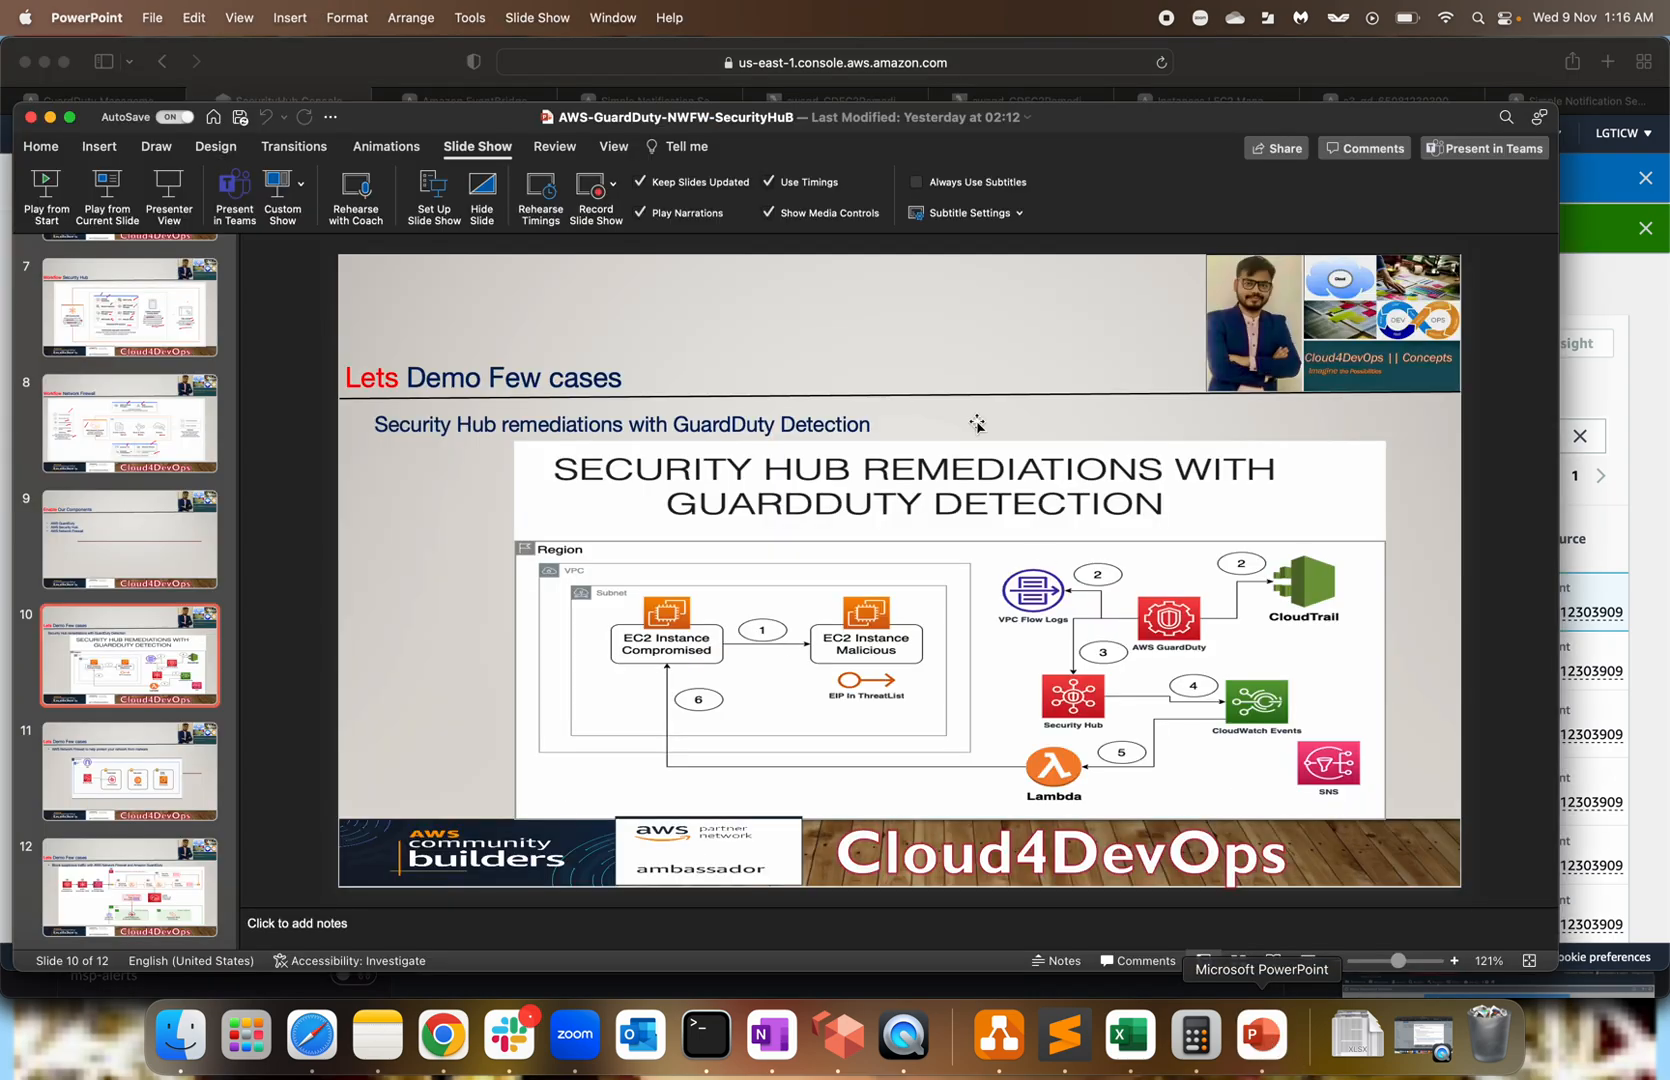